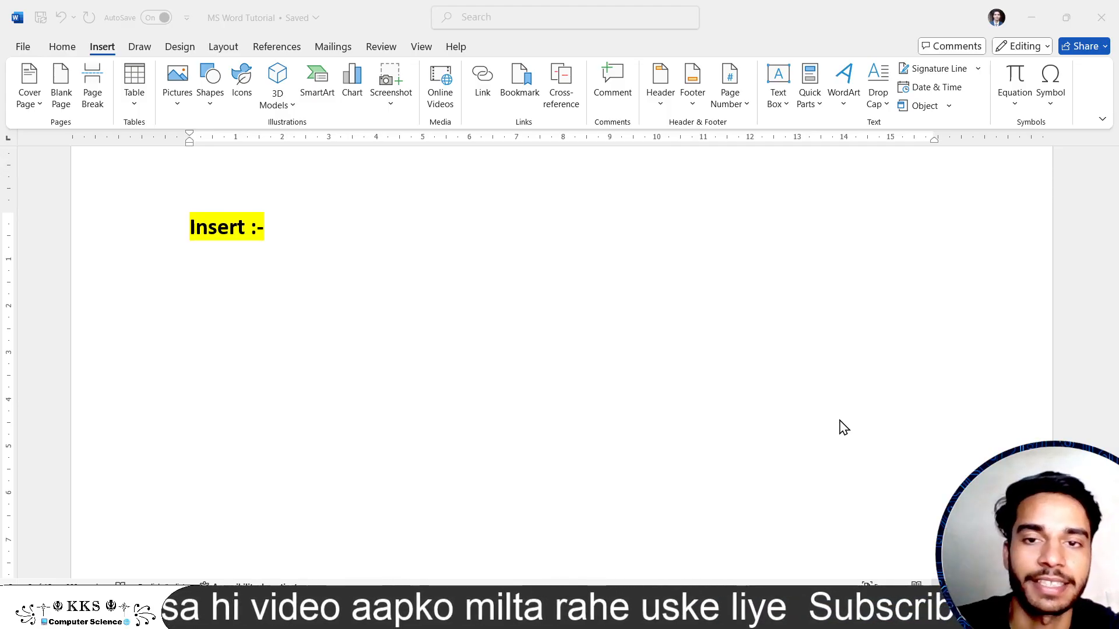
click(818, 45)
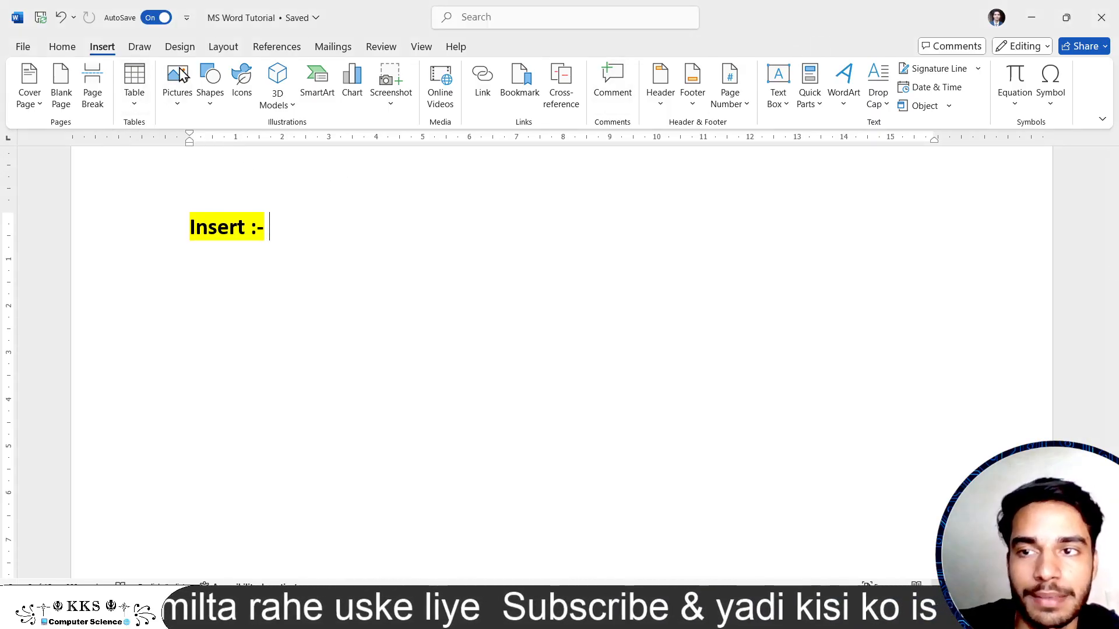
click(135, 107)
click(135, 107)
click(135, 107)
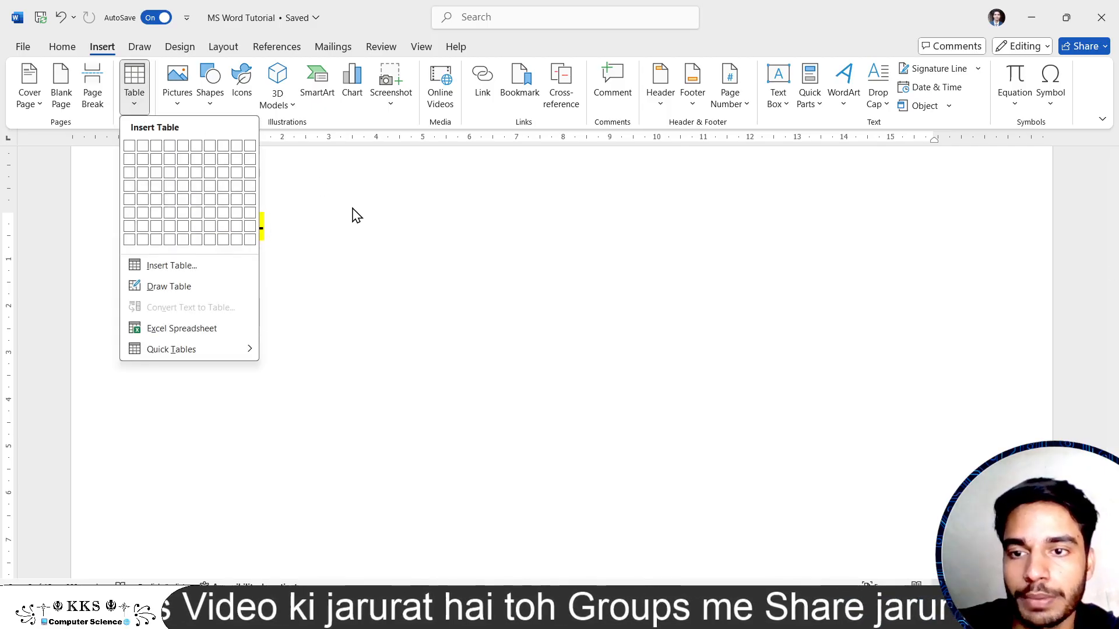
- Add the word "table" to the end of the "Insert :-" heading and start a new line below it
click(320, 217)
text(table)
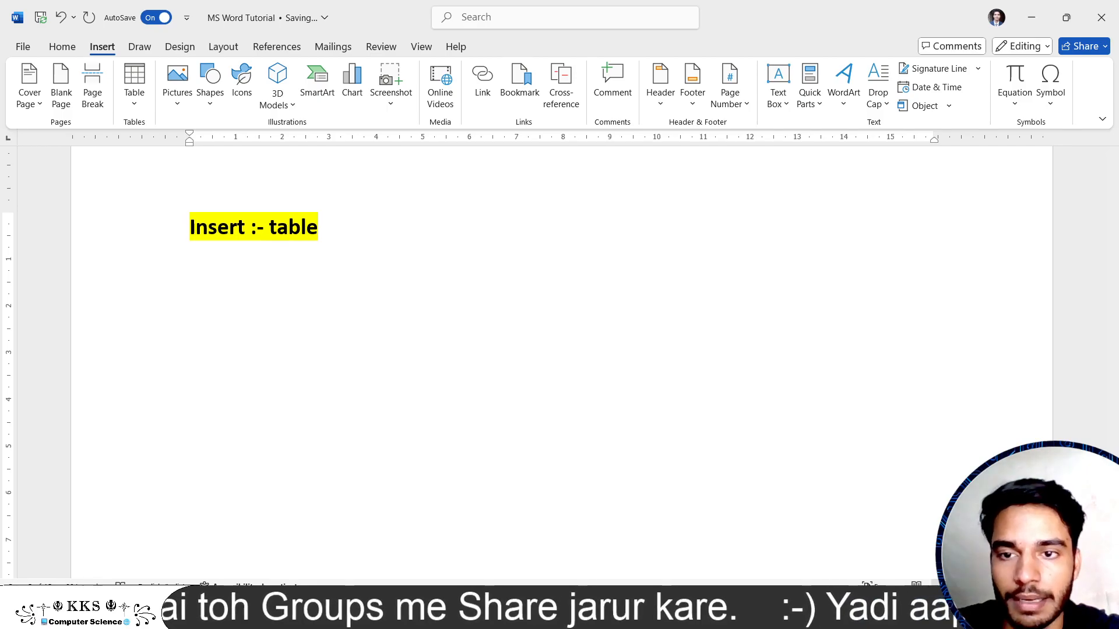
text(s)
key(BackSpace)
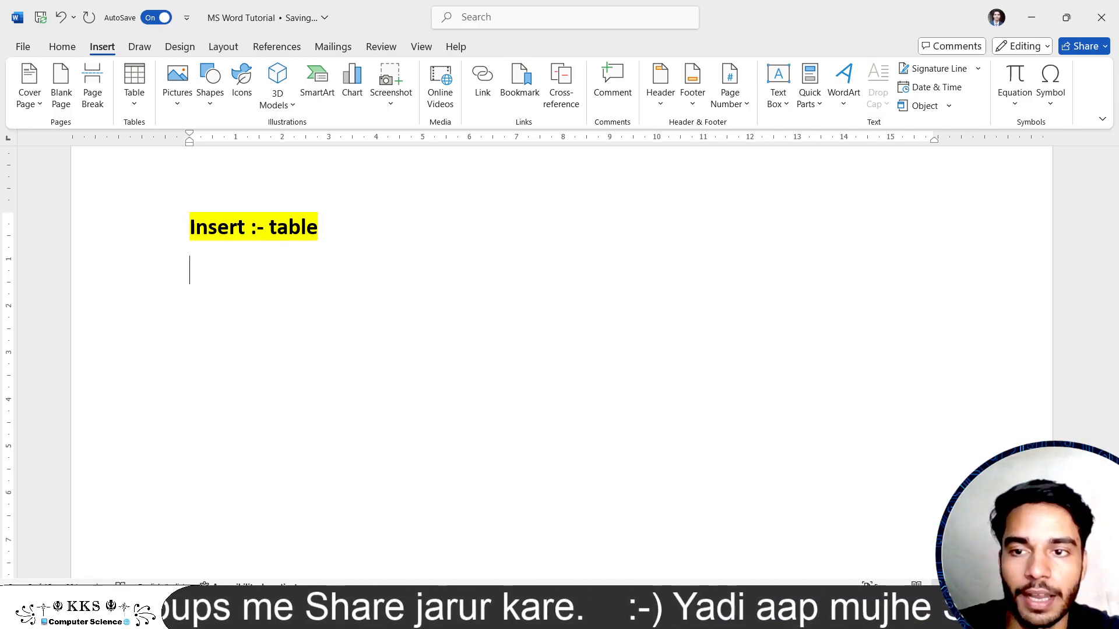
- Insert a table of three columns and six rows below the heading, with sample text "jeifiwrf" in its first cell
click(137, 98)
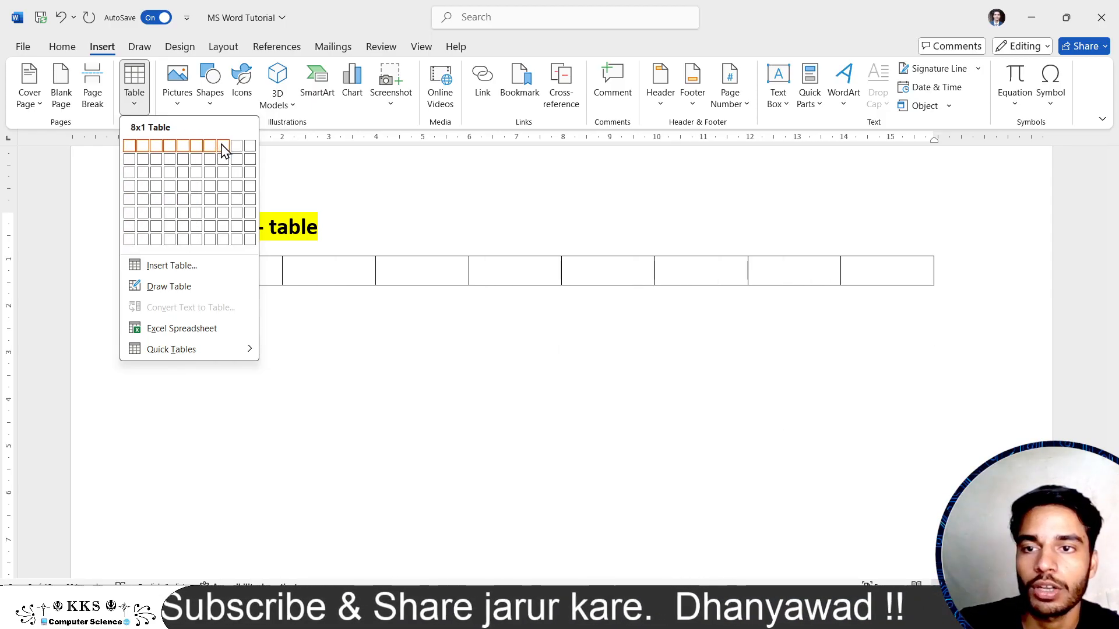
click(156, 213)
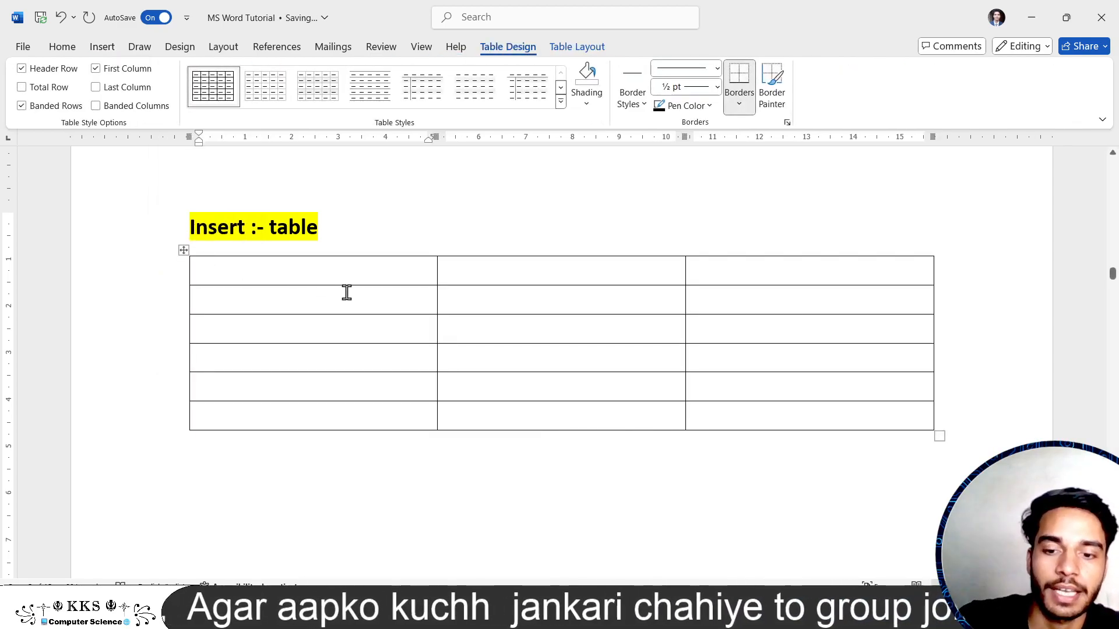
text(jeifiwrf)
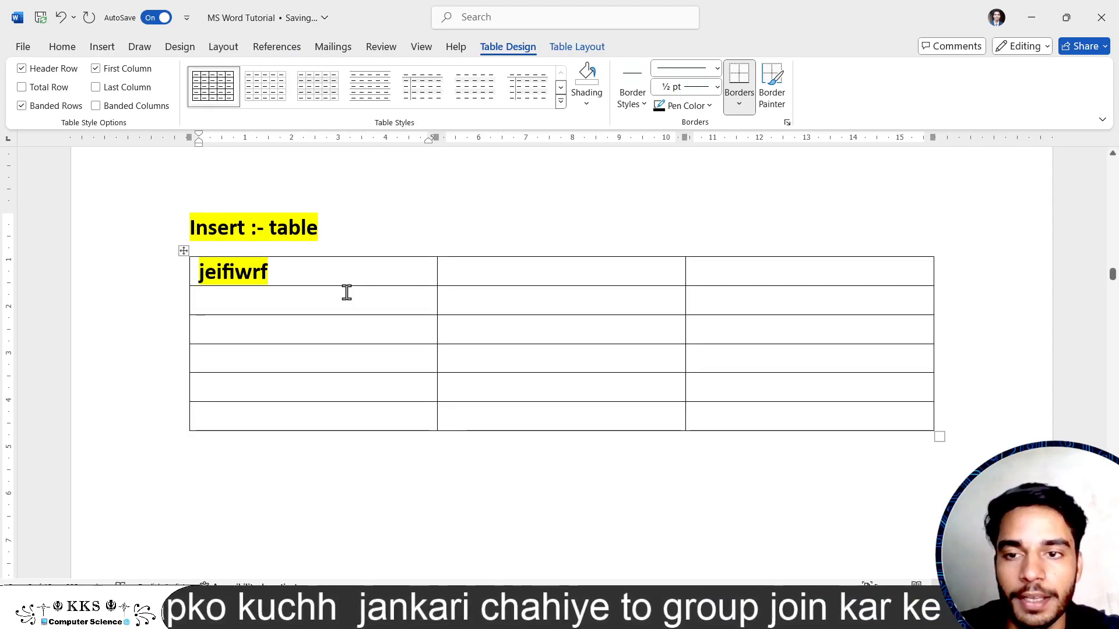
- Remove the yellow highlight from the sample text in the table's first cell
click(63, 47)
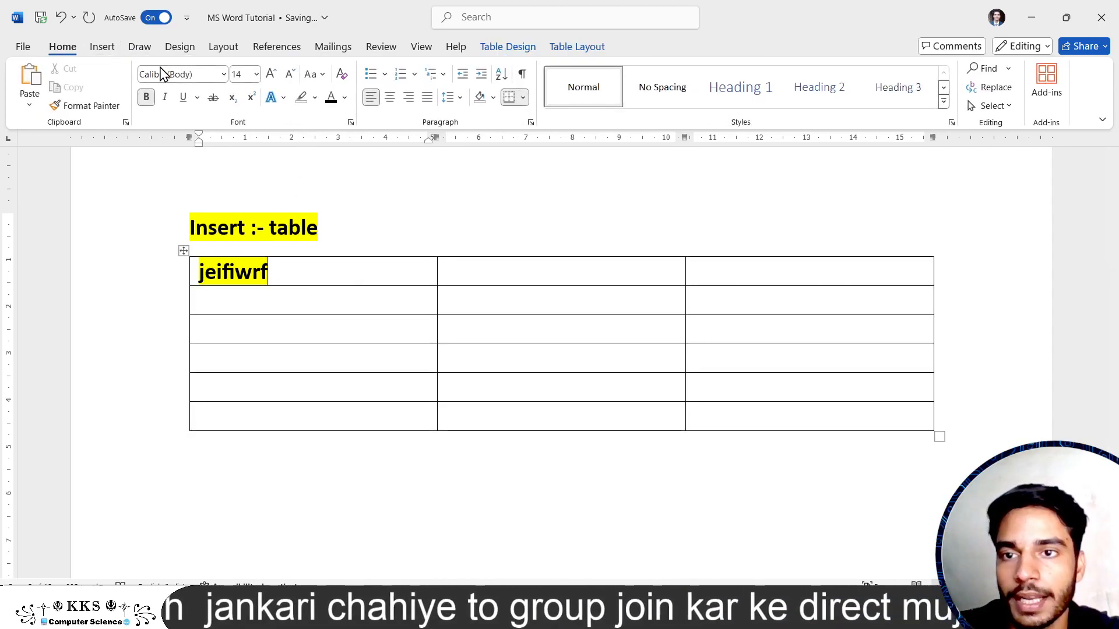
click(316, 97)
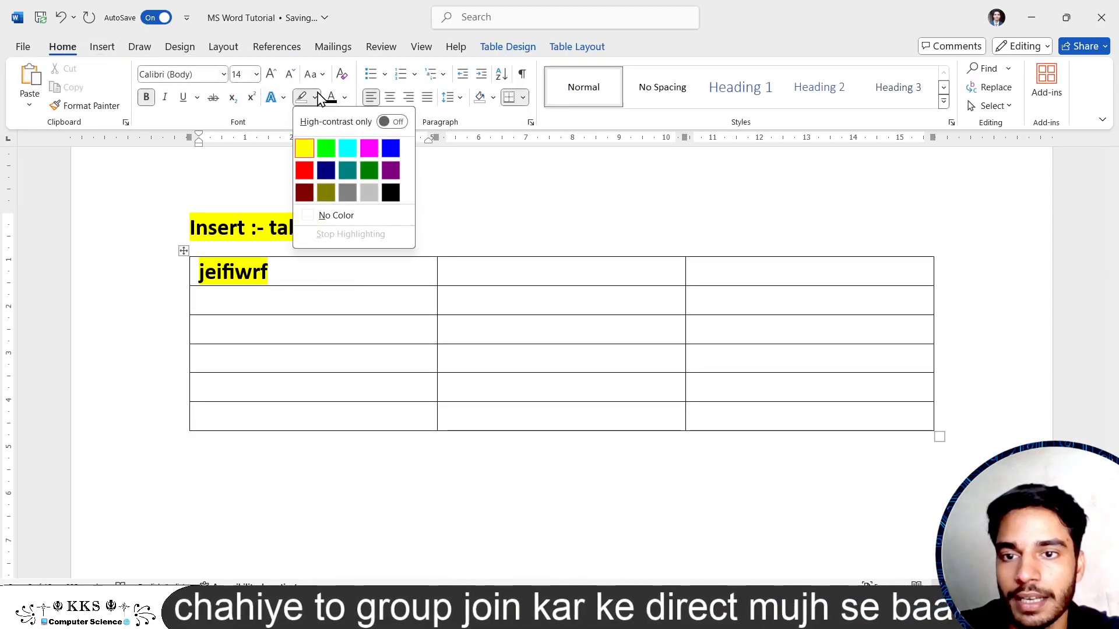
click(318, 215)
drag(279, 268, 190, 269)
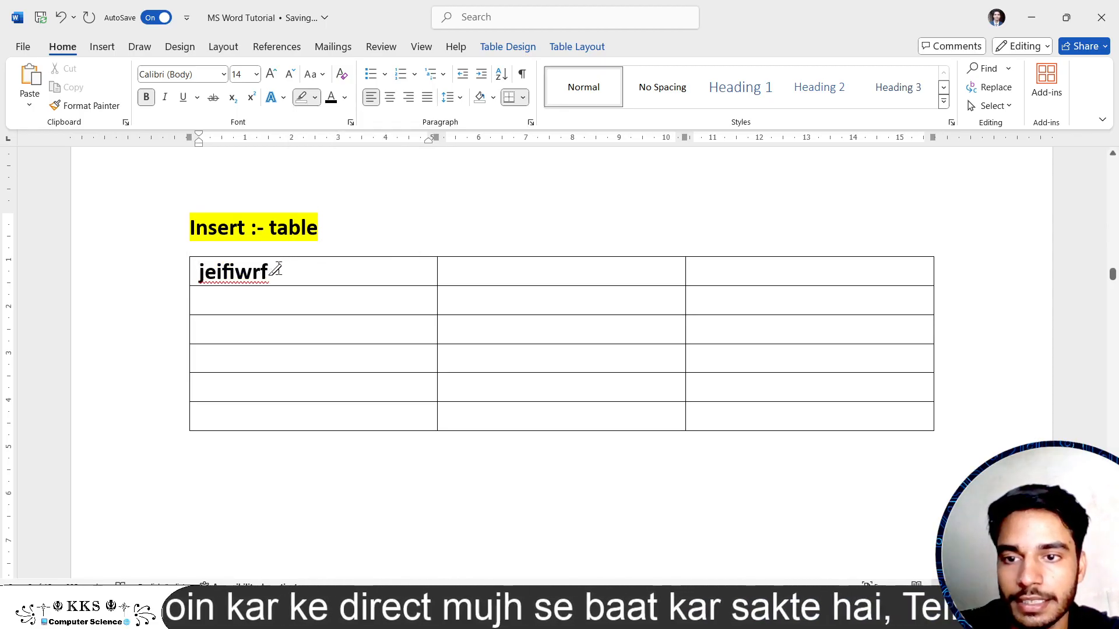
click(301, 97)
- Fill the table's first row with "MS Word", "KKS" and "CSE", replacing the sample text in the first cell
text(coo)
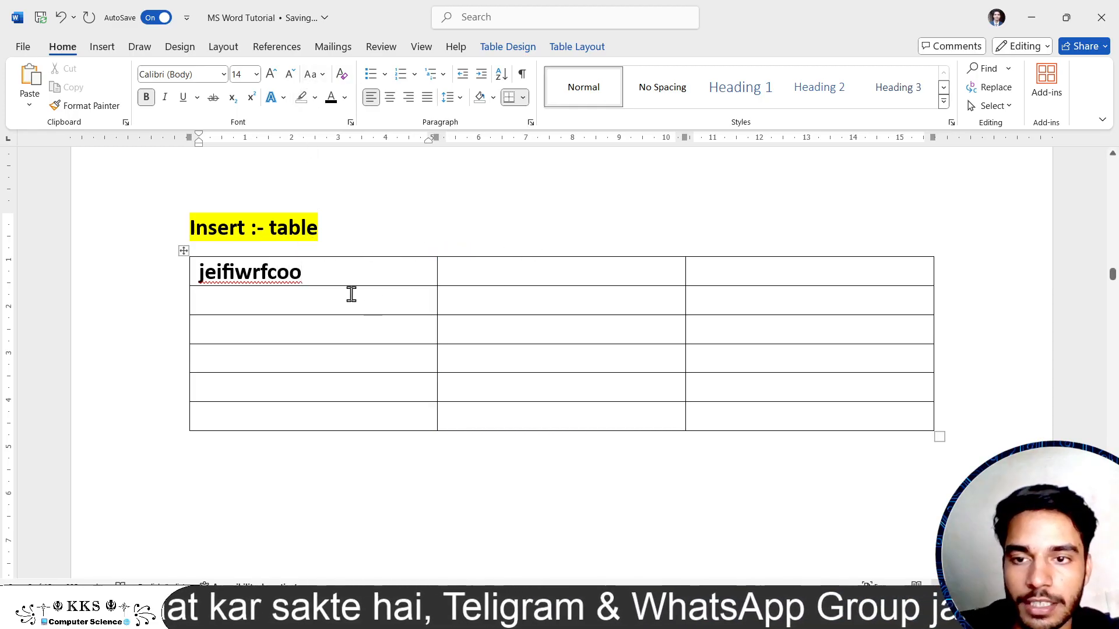
drag(300, 273, 198, 275)
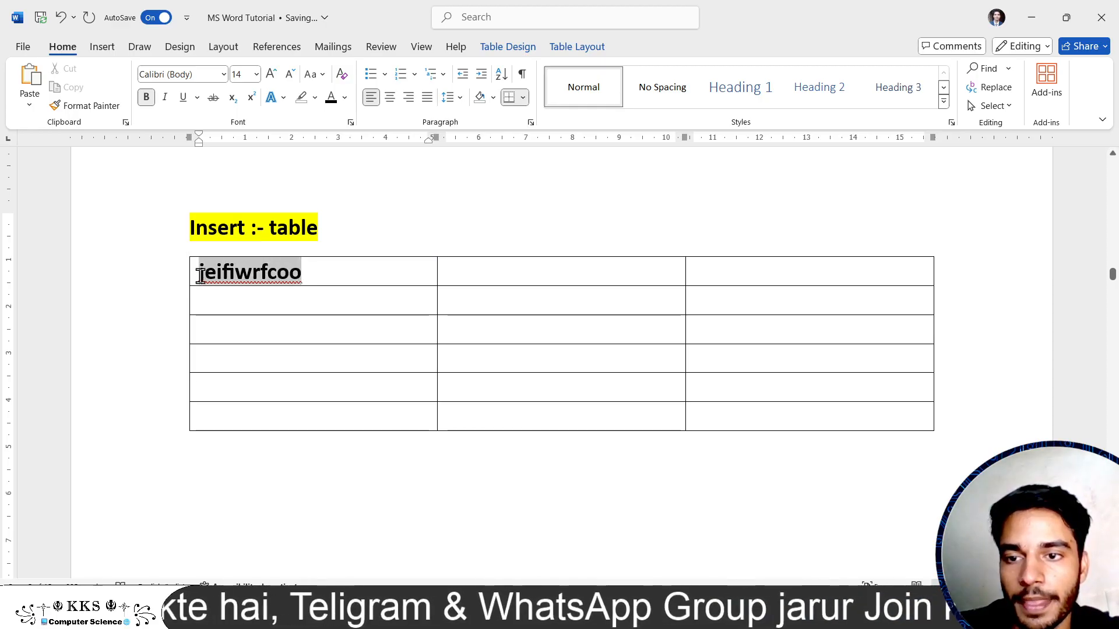
text(MS Word	)
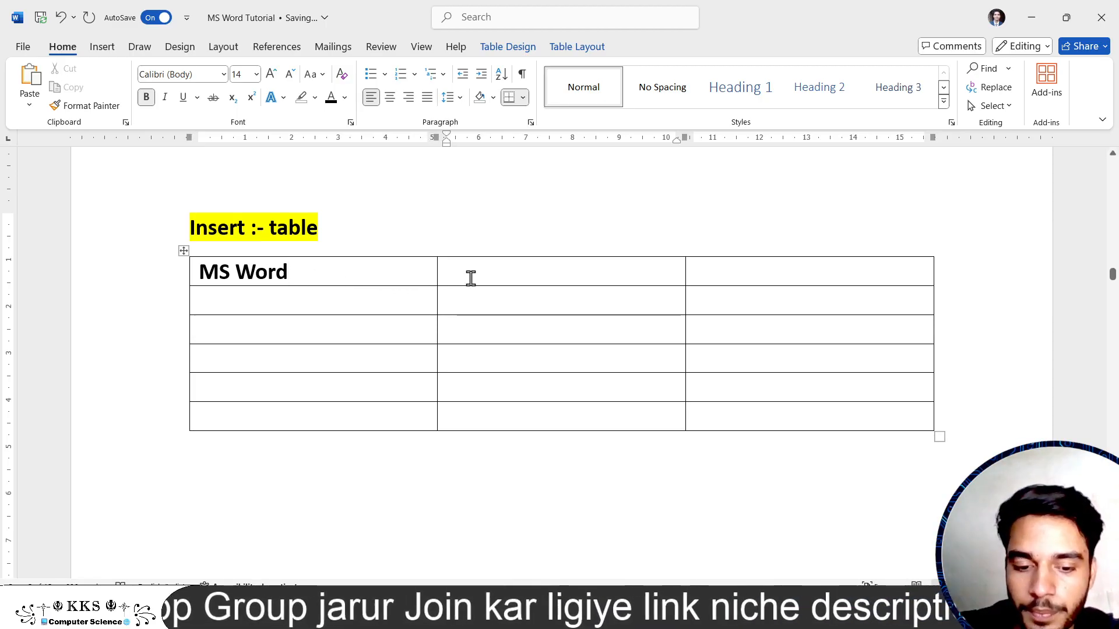
text(KKS)
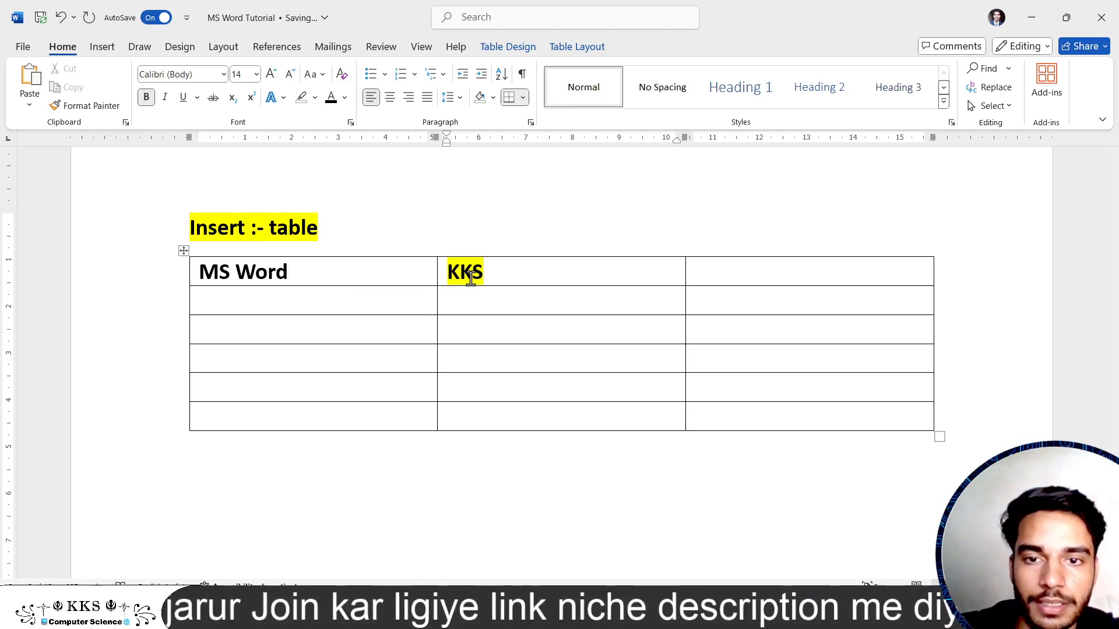
click(727, 275)
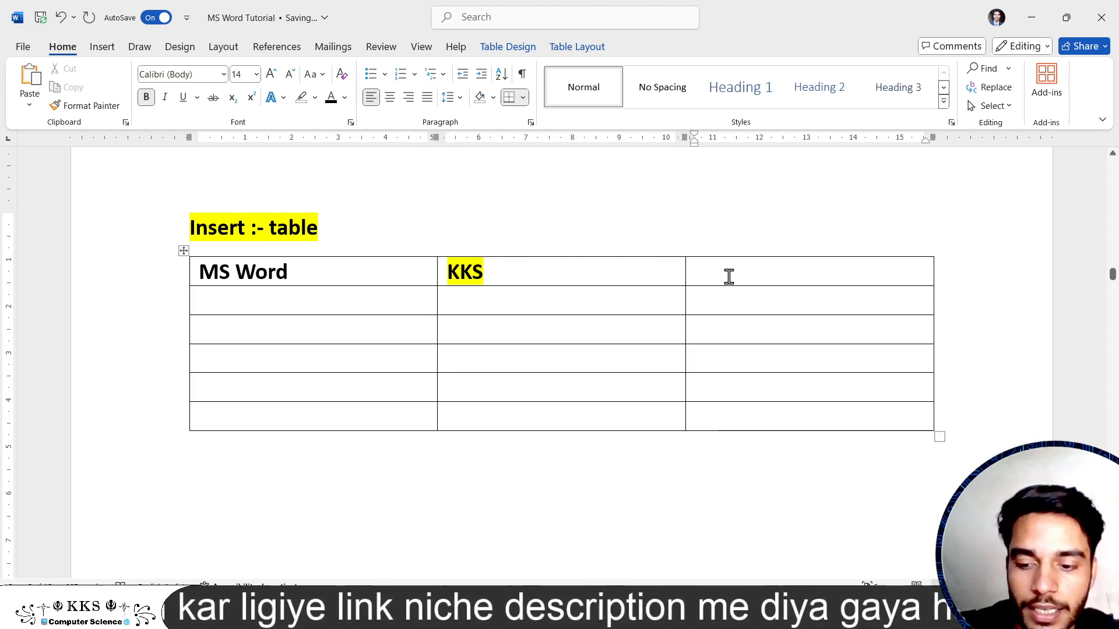
text(CSE)
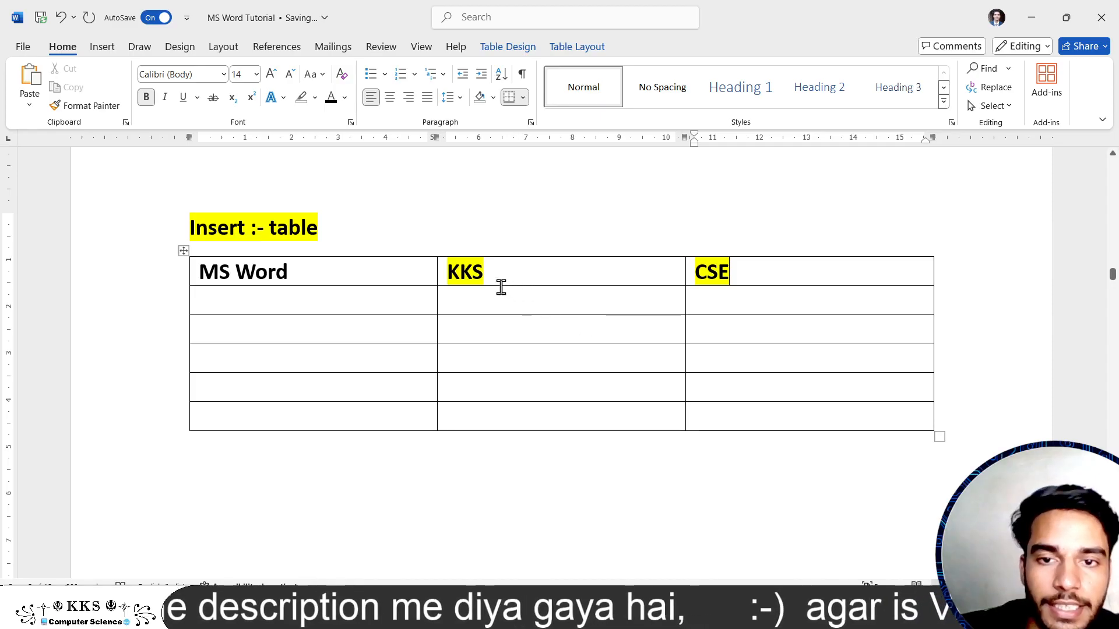
- Remove the yellow highlight from the "KKS" and "CSE" entries in the table's first row
drag(490, 273, 450, 269)
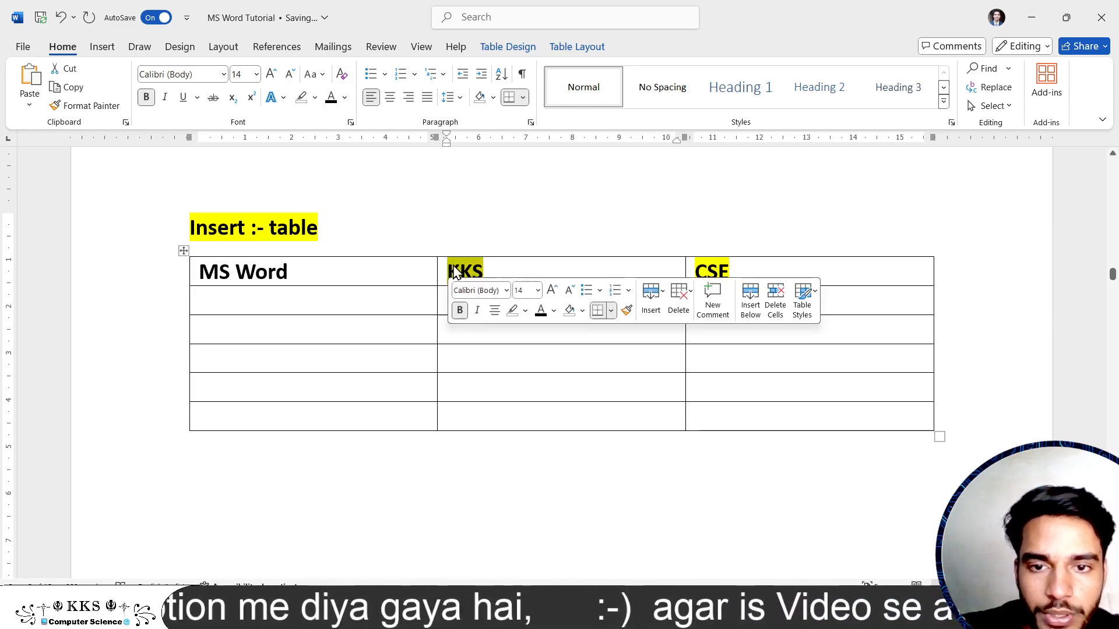
click(511, 310)
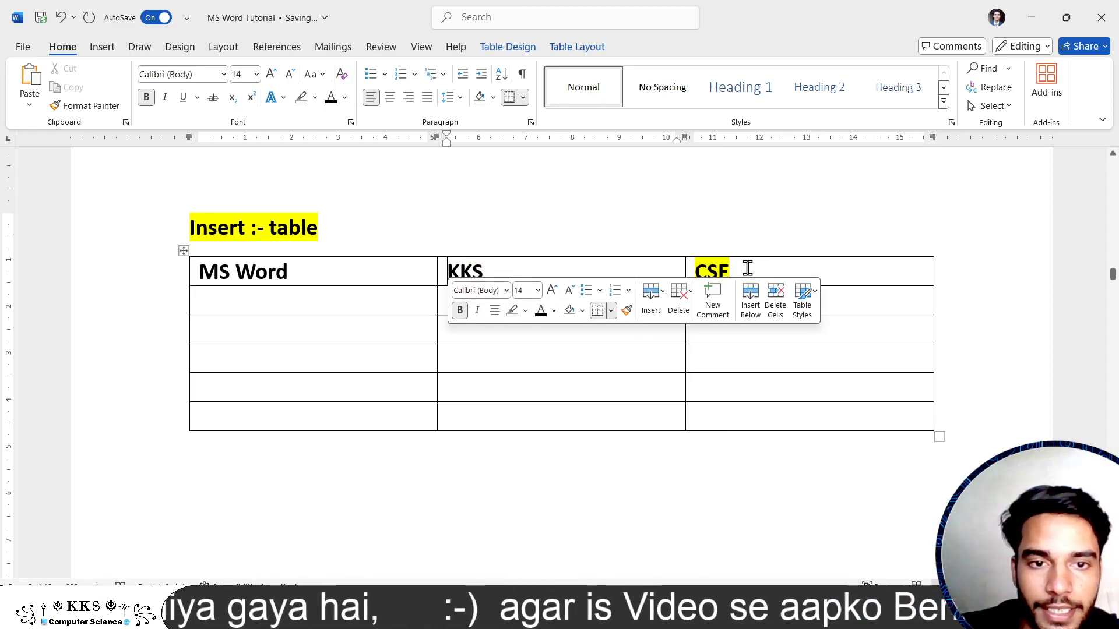
drag(740, 266, 695, 270)
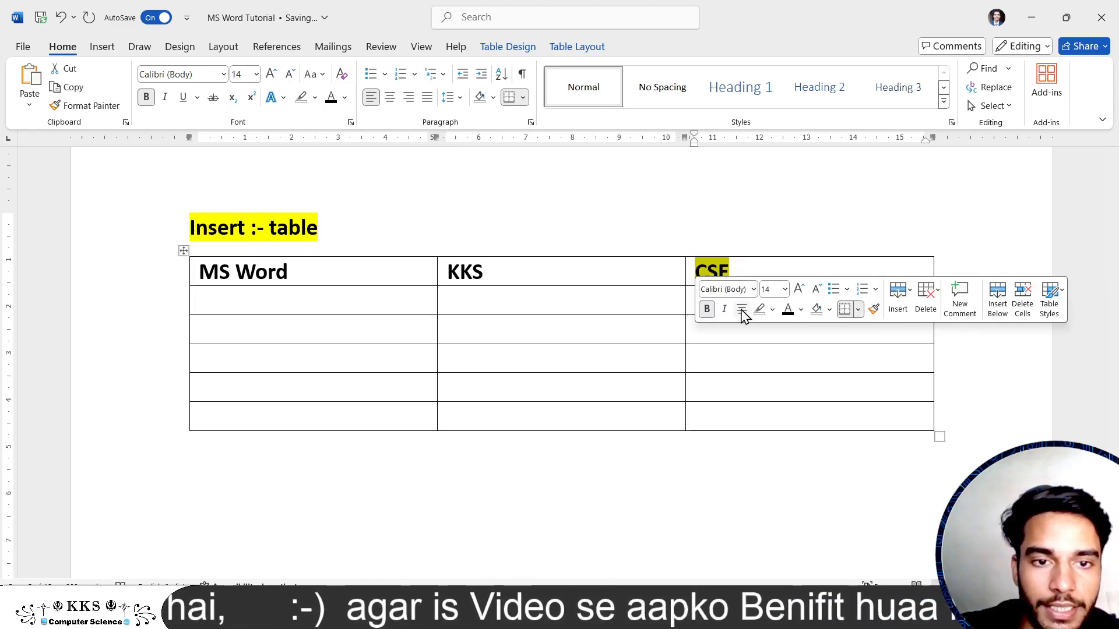
click(760, 310)
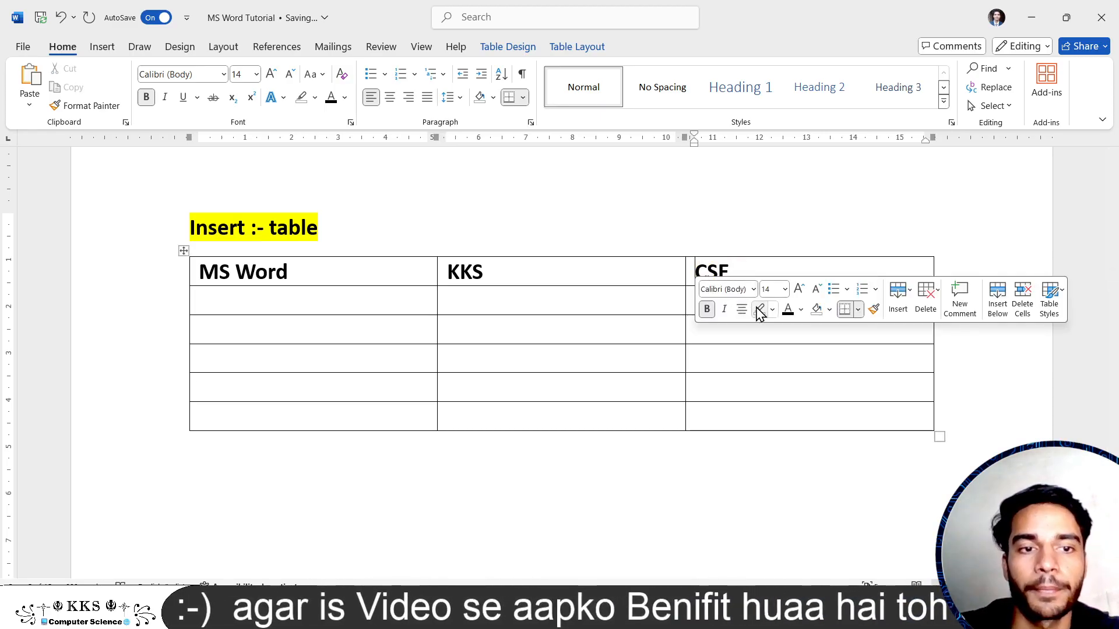
click(577, 291)
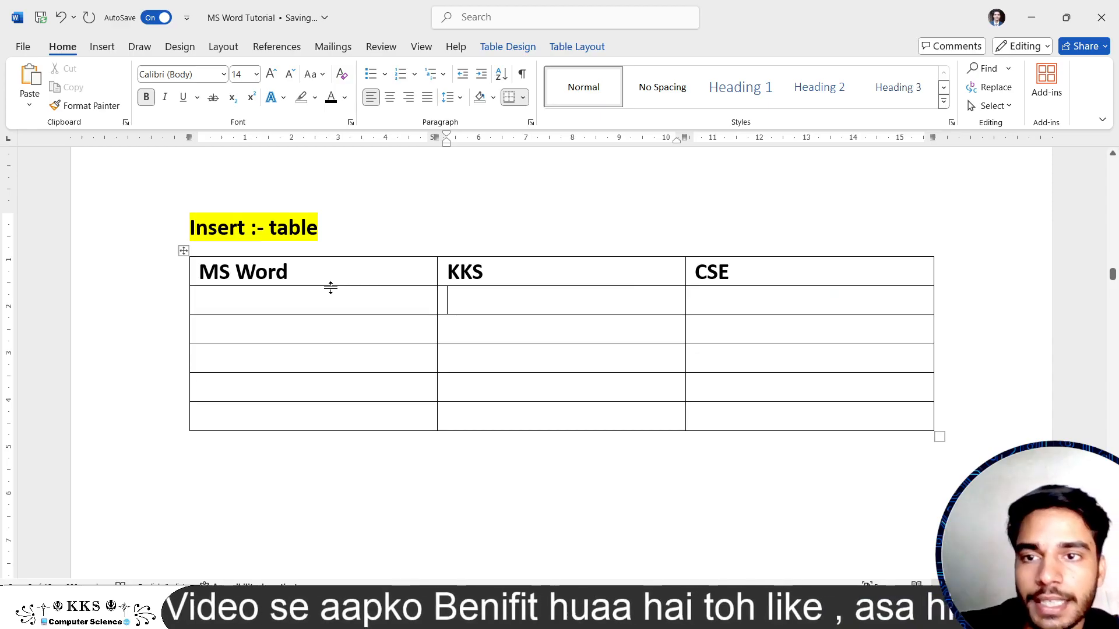
click(103, 46)
click(133, 97)
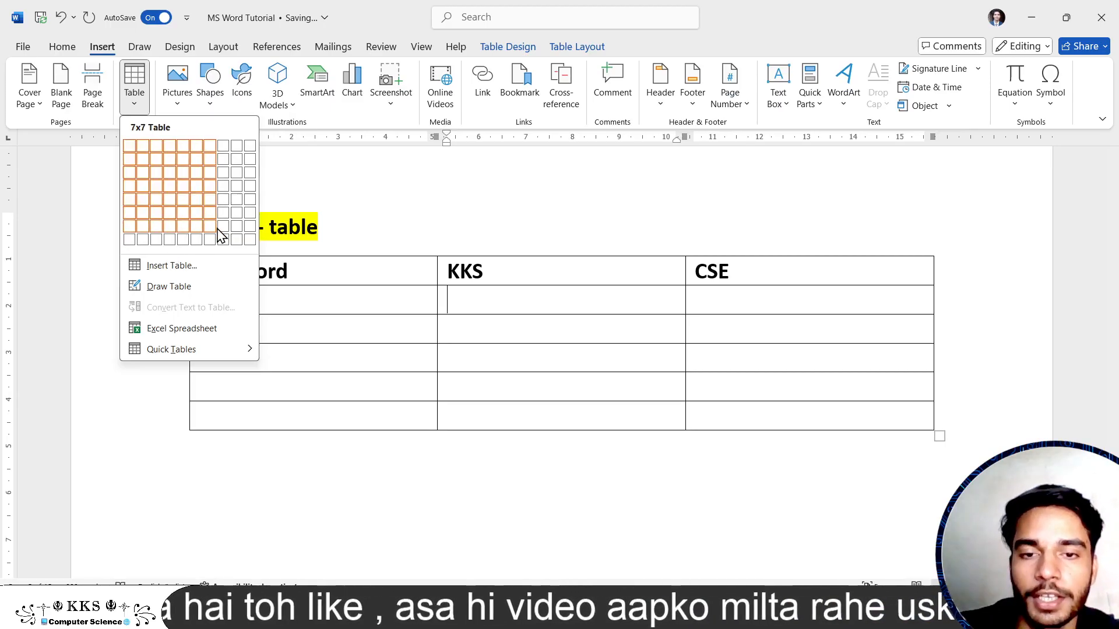
click(438, 436)
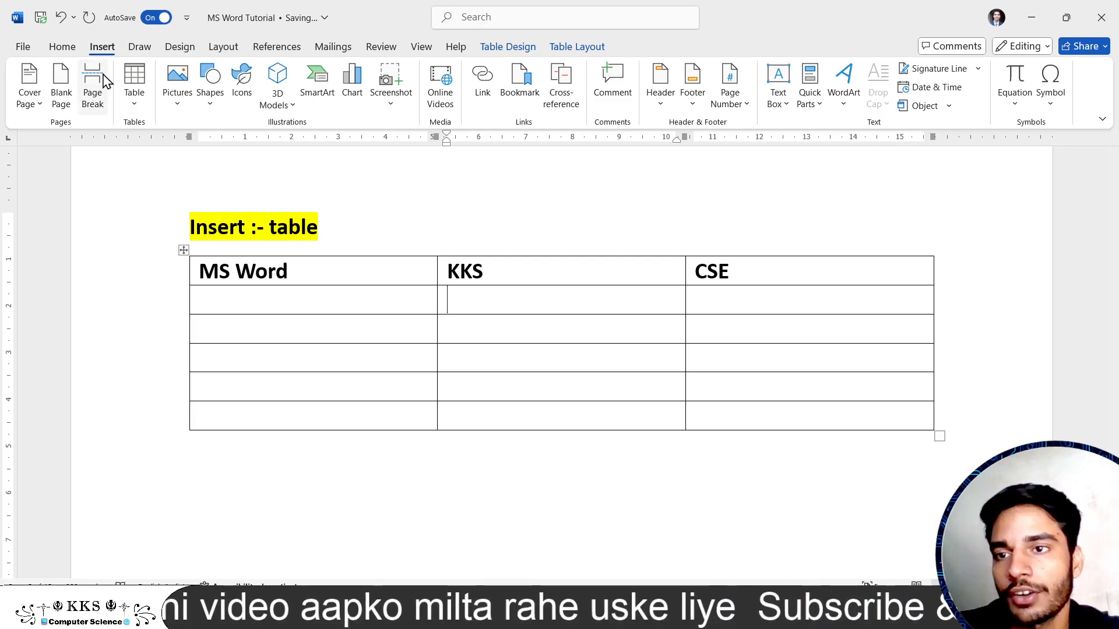
click(133, 88)
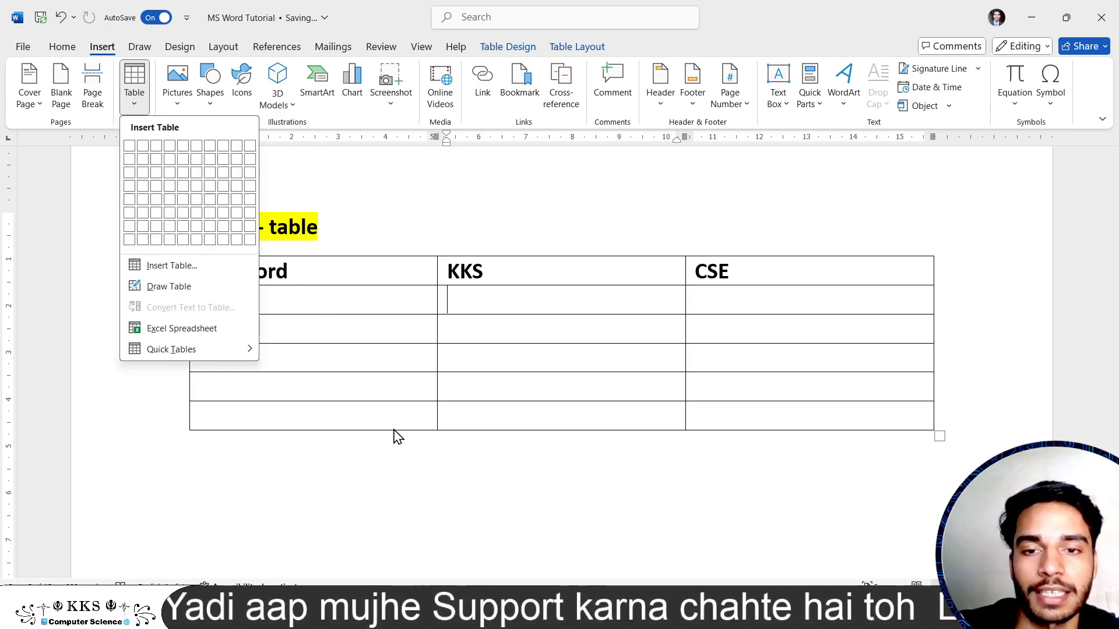
click(520, 491)
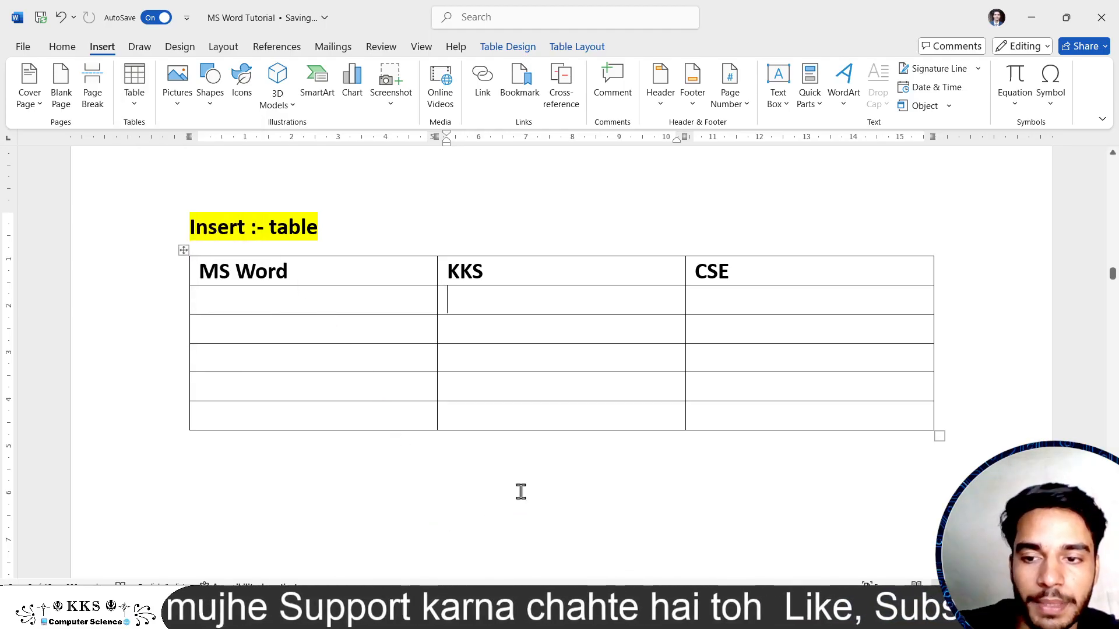
double_click(396, 460)
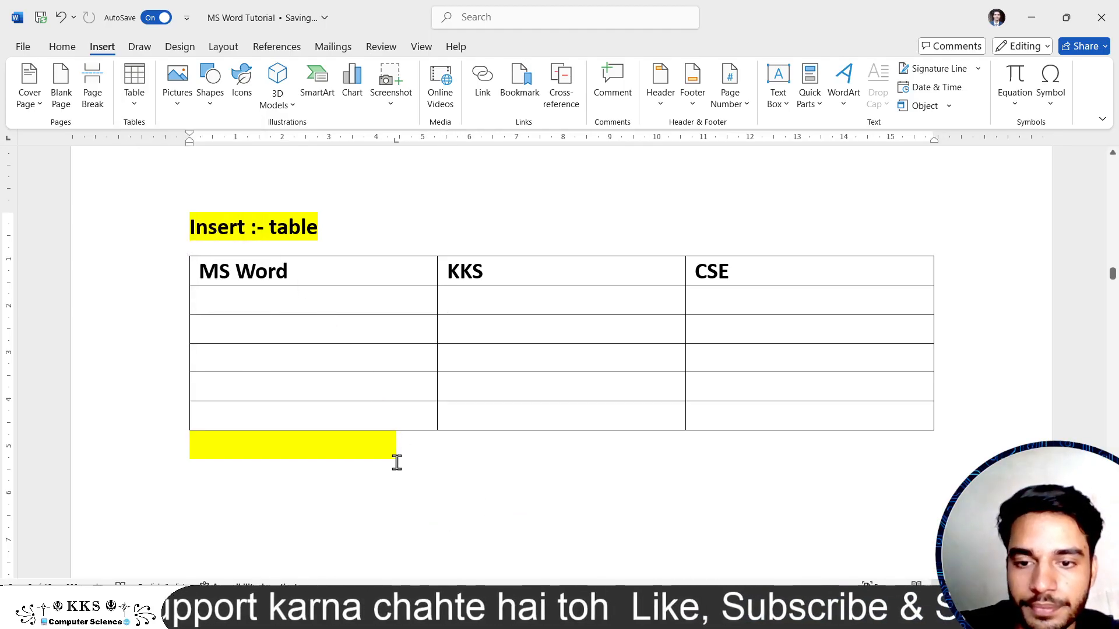
key(BackSpace)
text(D3n)
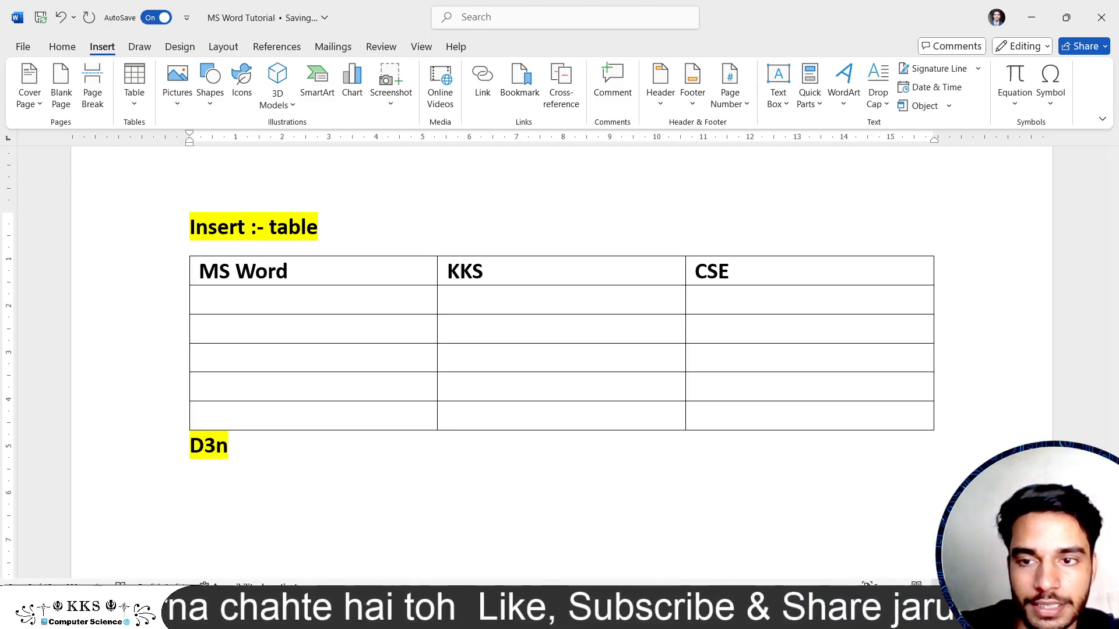
key(BackSpace)
key(BackSpace)
key(BackSpace)
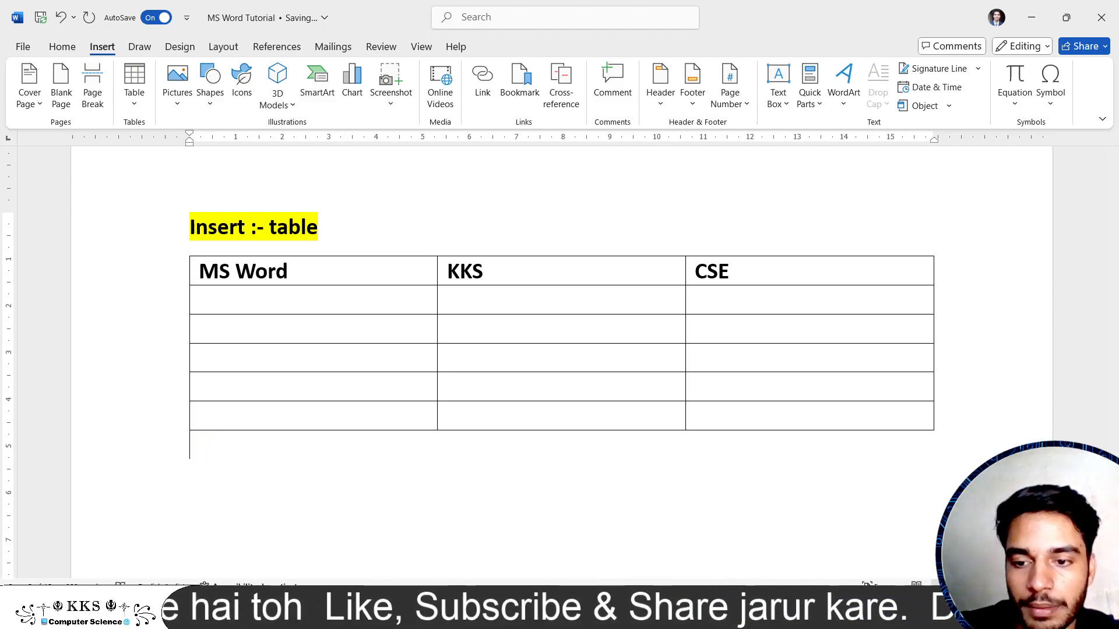
click(197, 612)
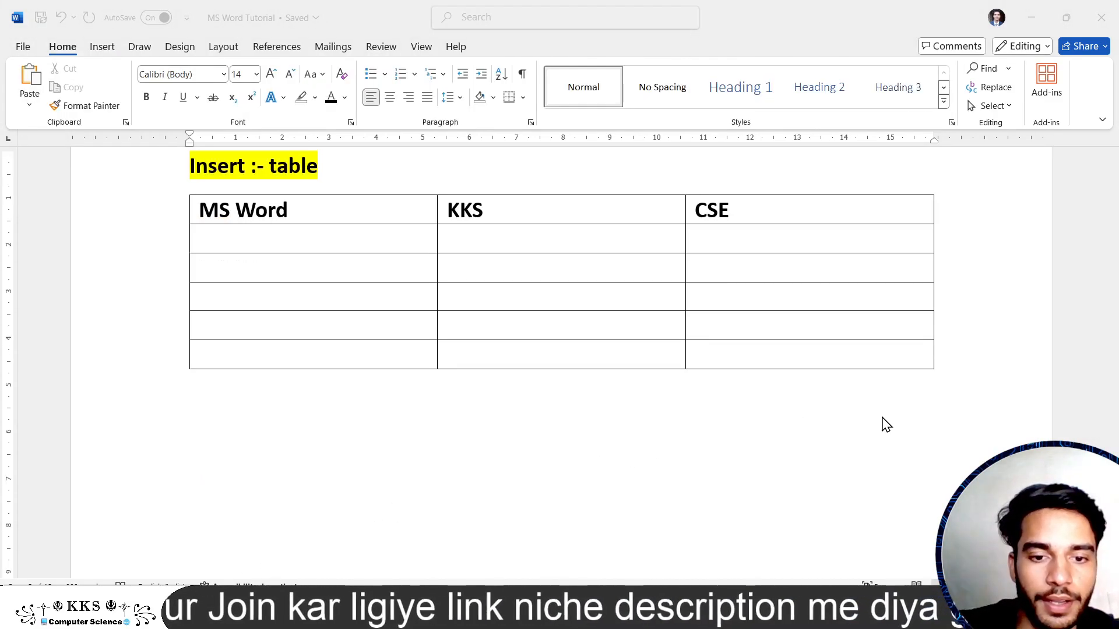
- Insert a table of 15 columns and 11 rows directly beneath the three-column table
click(174, 346)
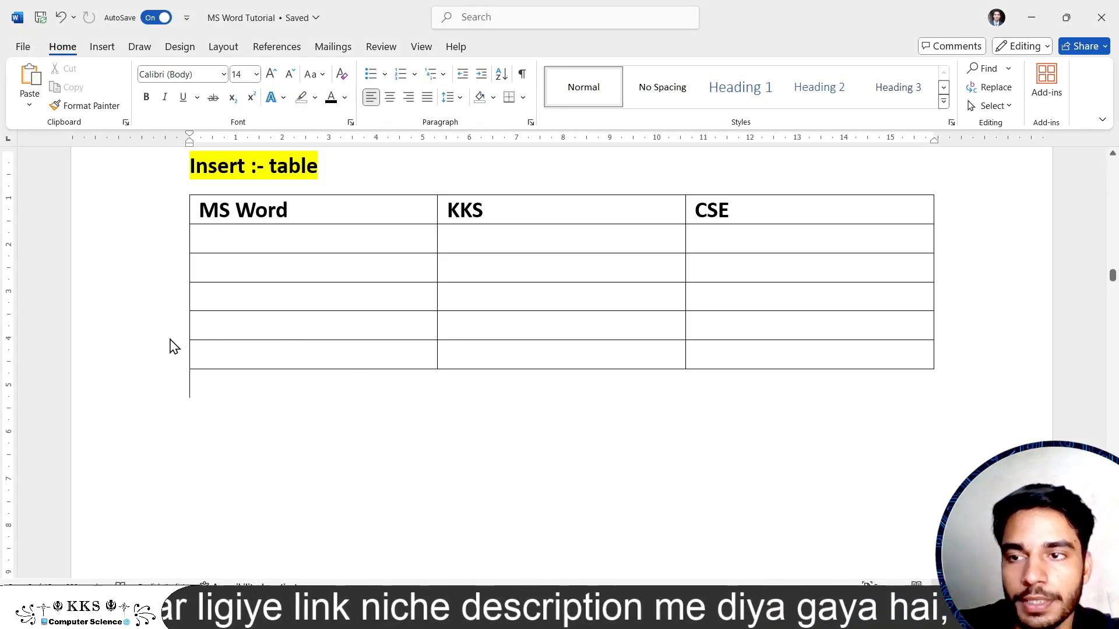
click(102, 46)
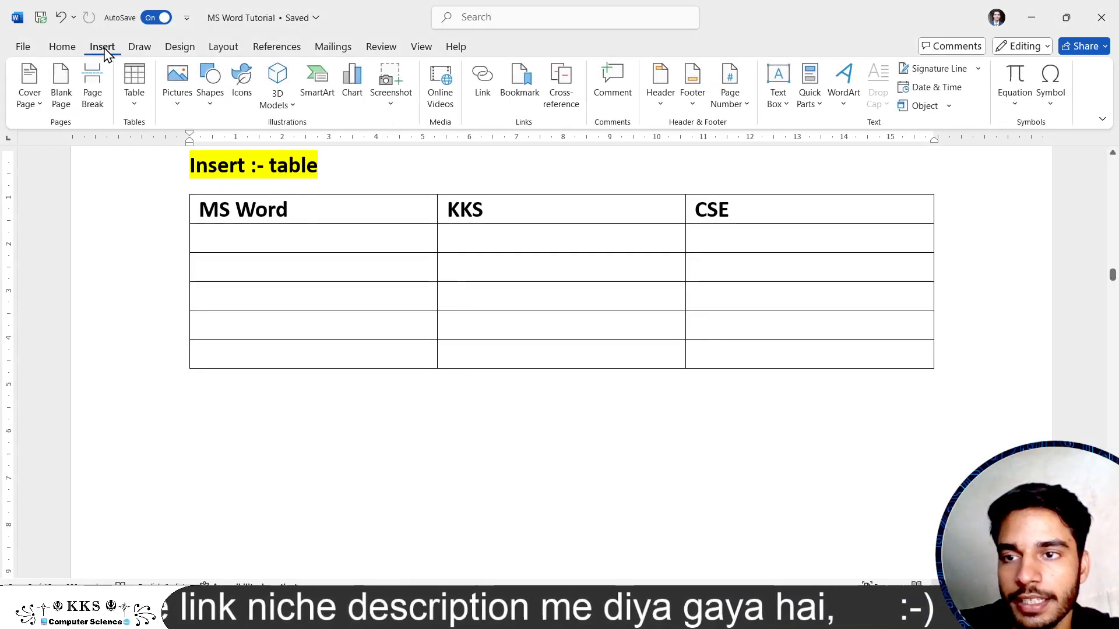
click(137, 110)
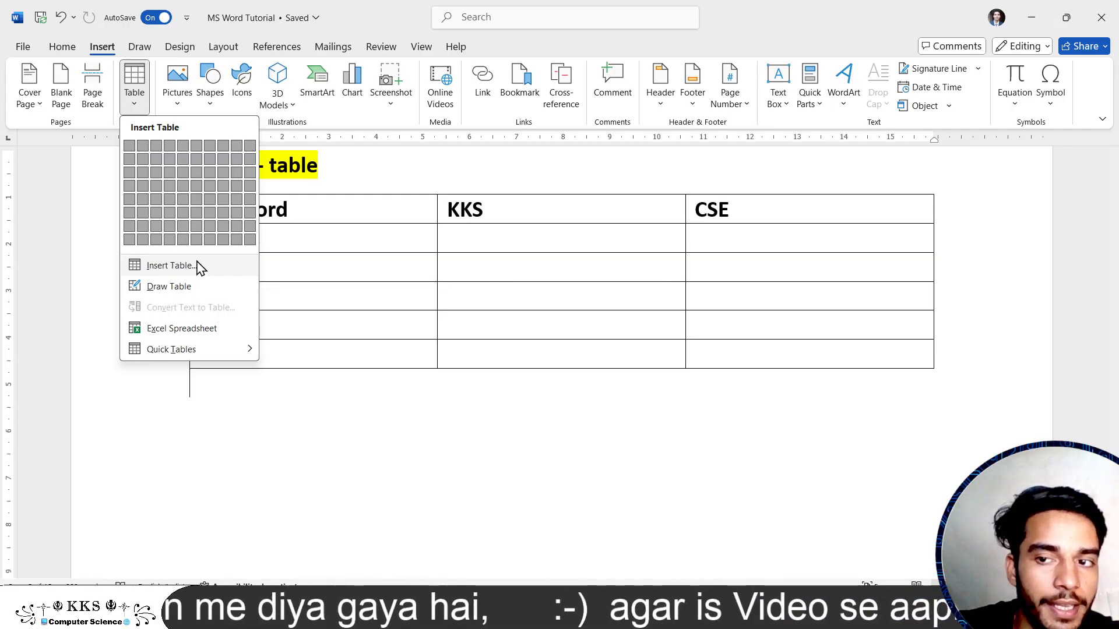
click(170, 266)
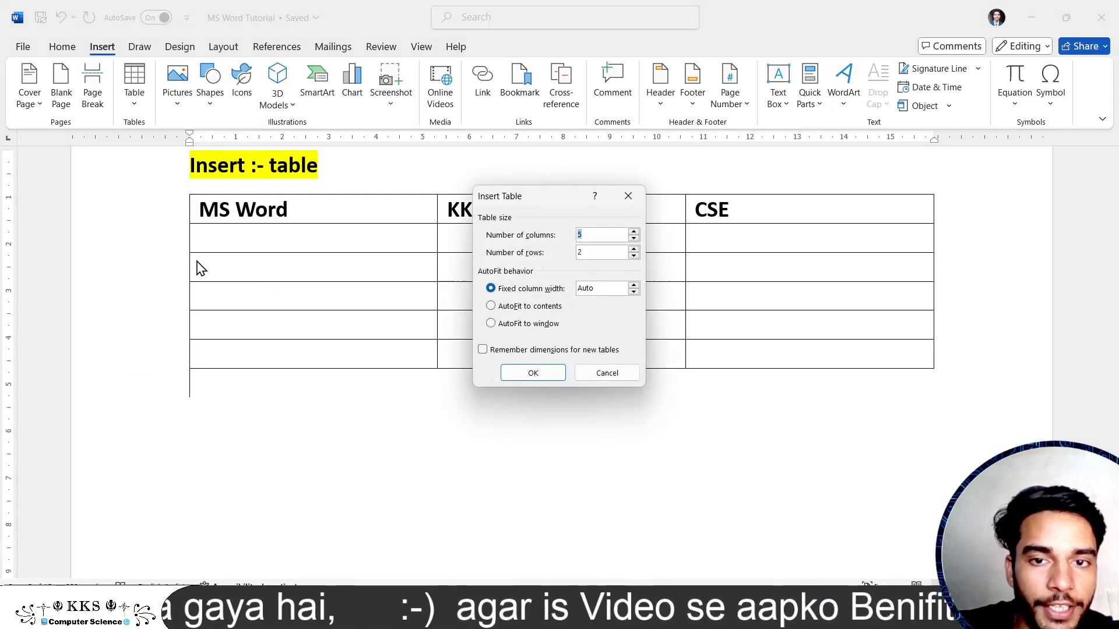
key(BackSpace)
key(ctrl+z)
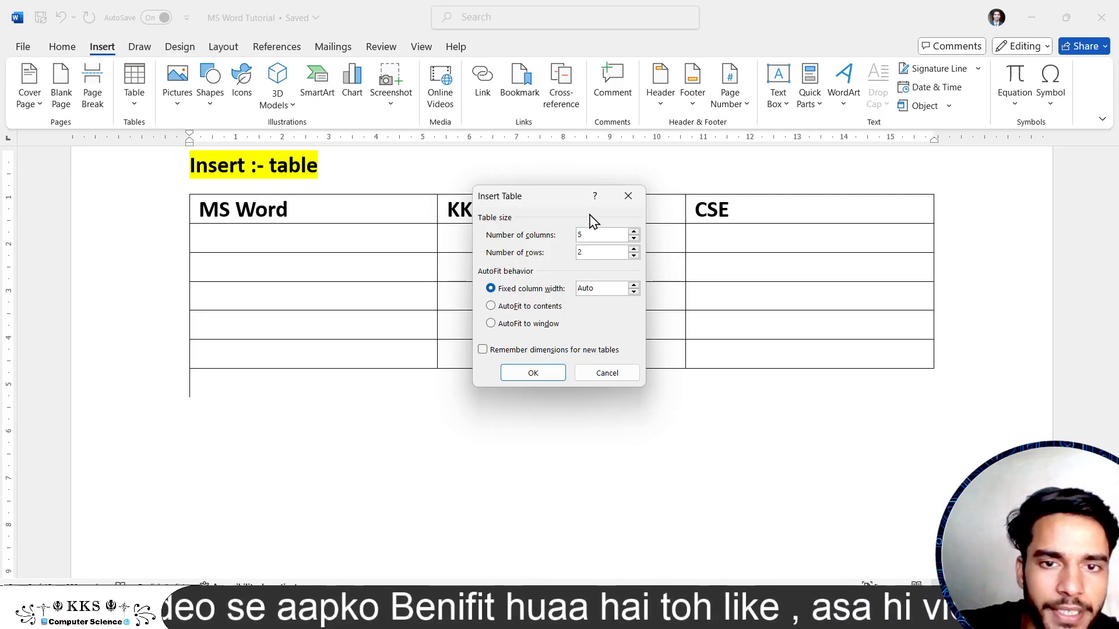
key(BackSpace)
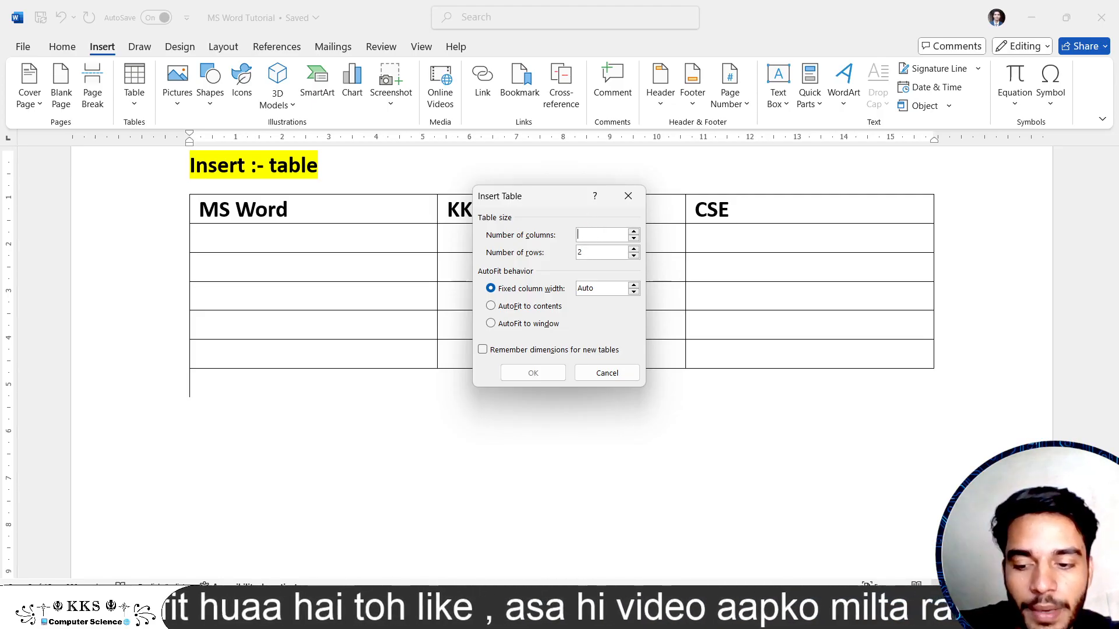
text(1)
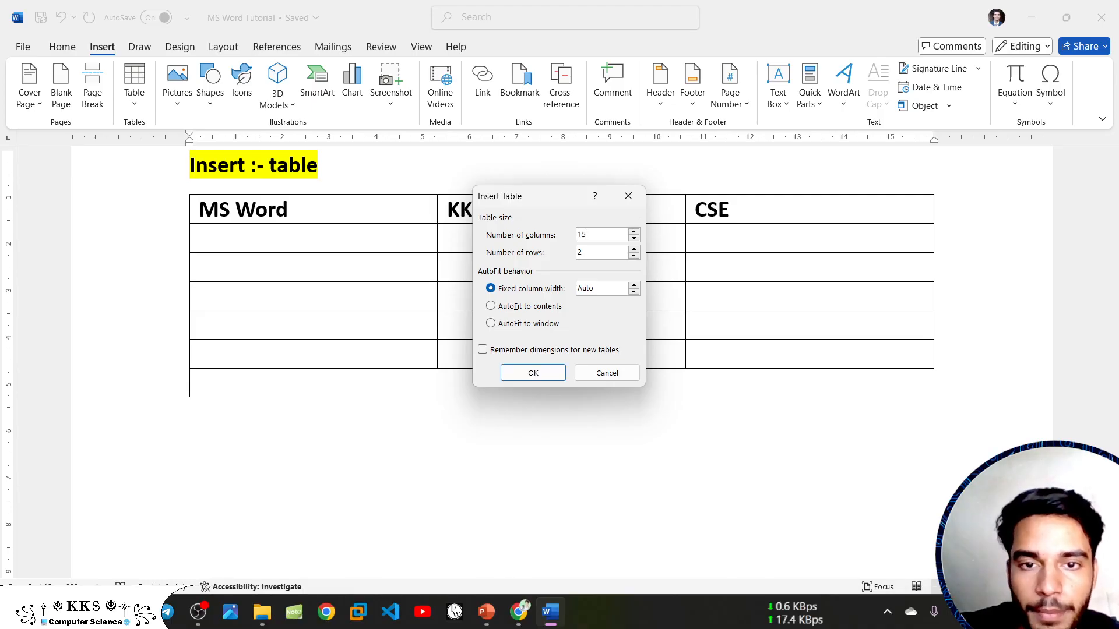
text(5)
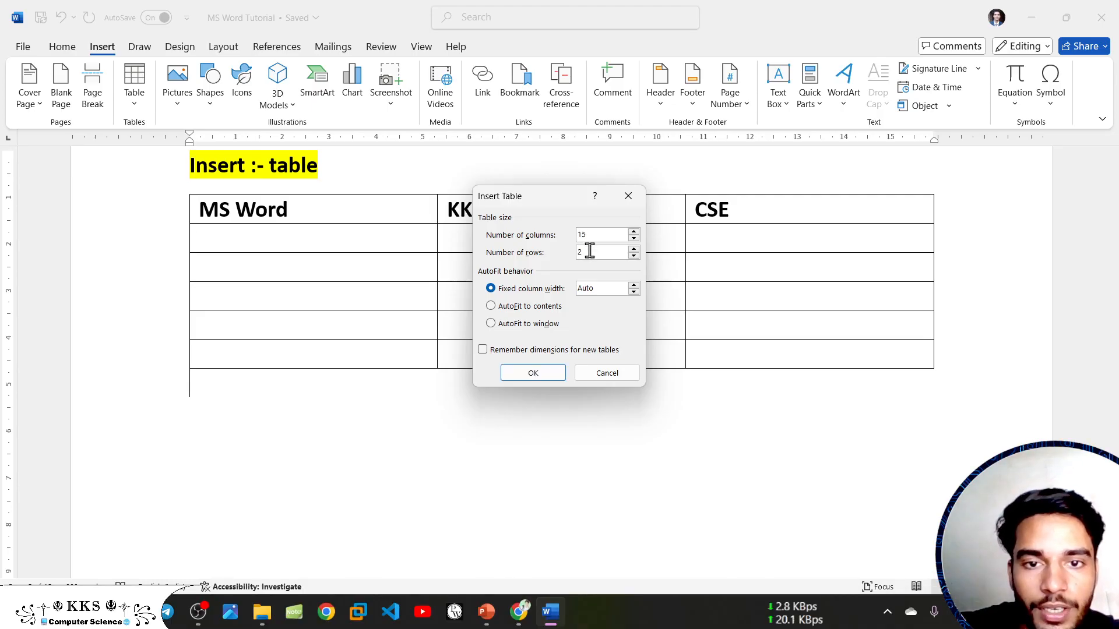
key(BackSpace)
text(11)
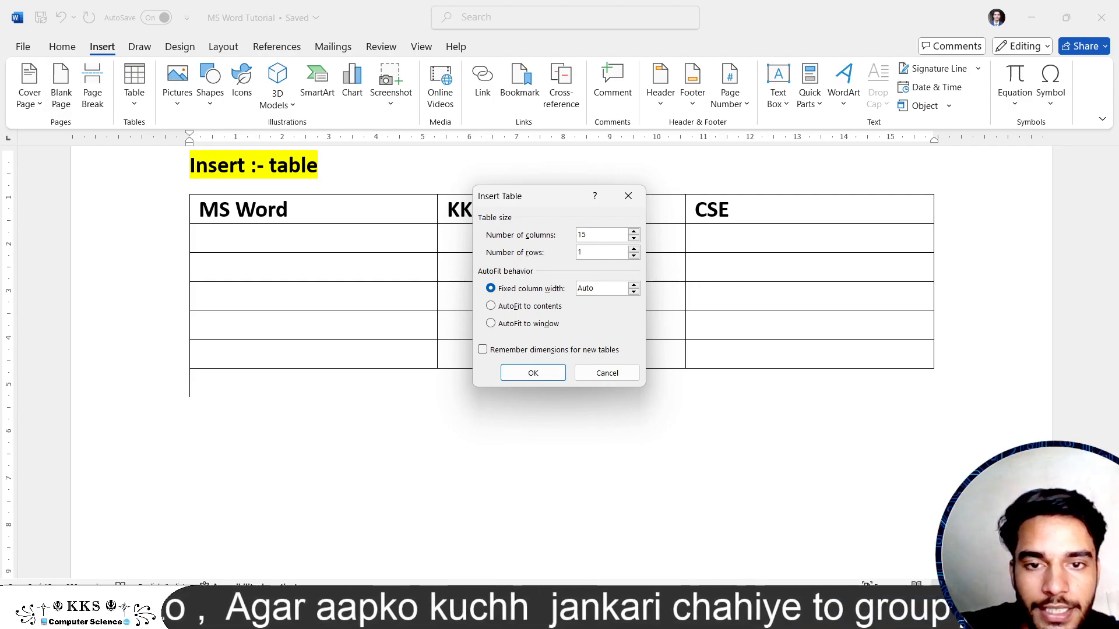
click(533, 373)
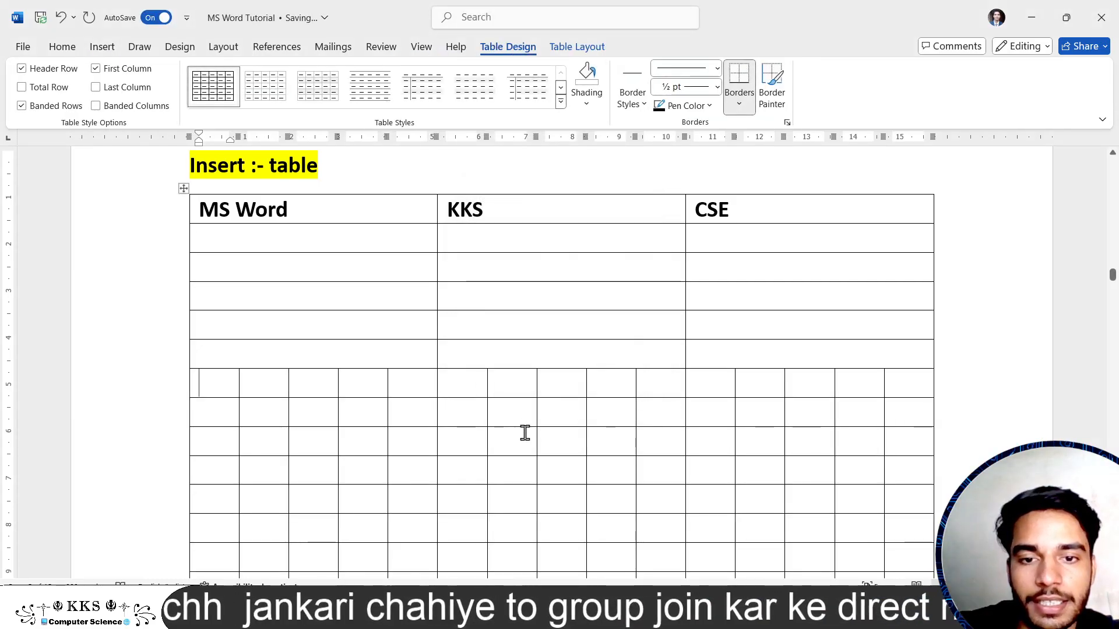
- Insert an extra row between the three-column rows and the 15-column rows
scroll(525, 434, down, 2)
scroll(524, 433, down, 4)
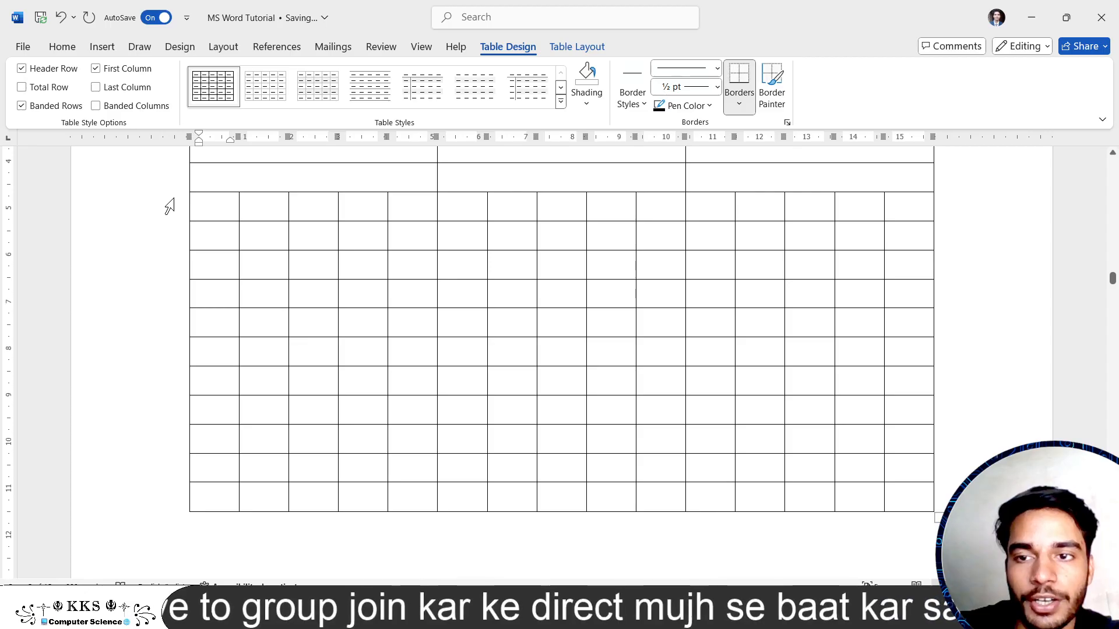
mouse_move(191, 201)
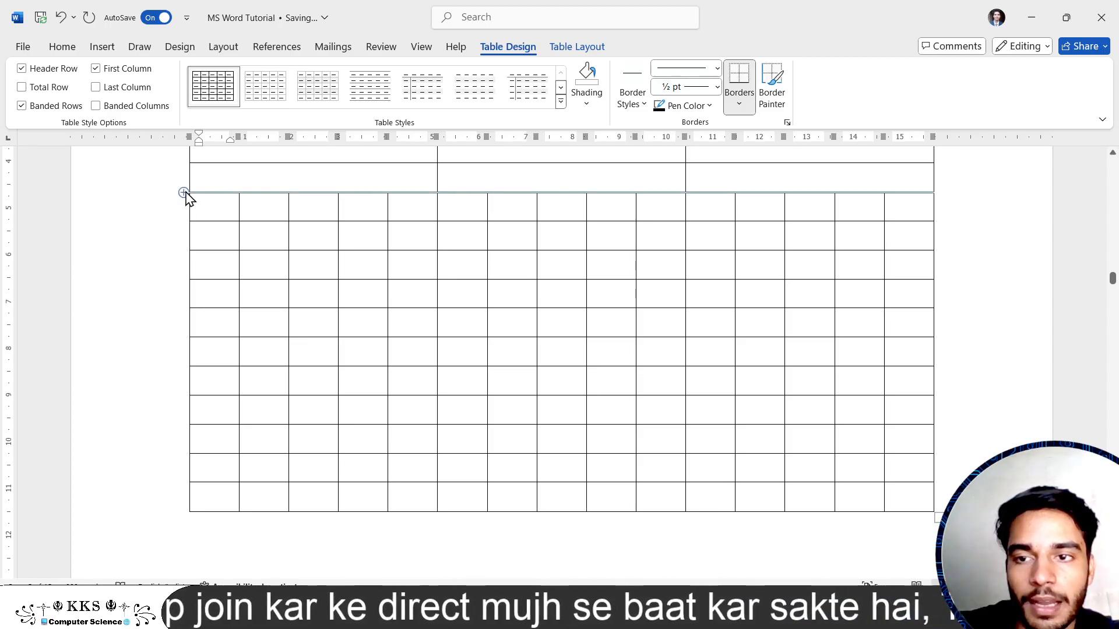
click(184, 193)
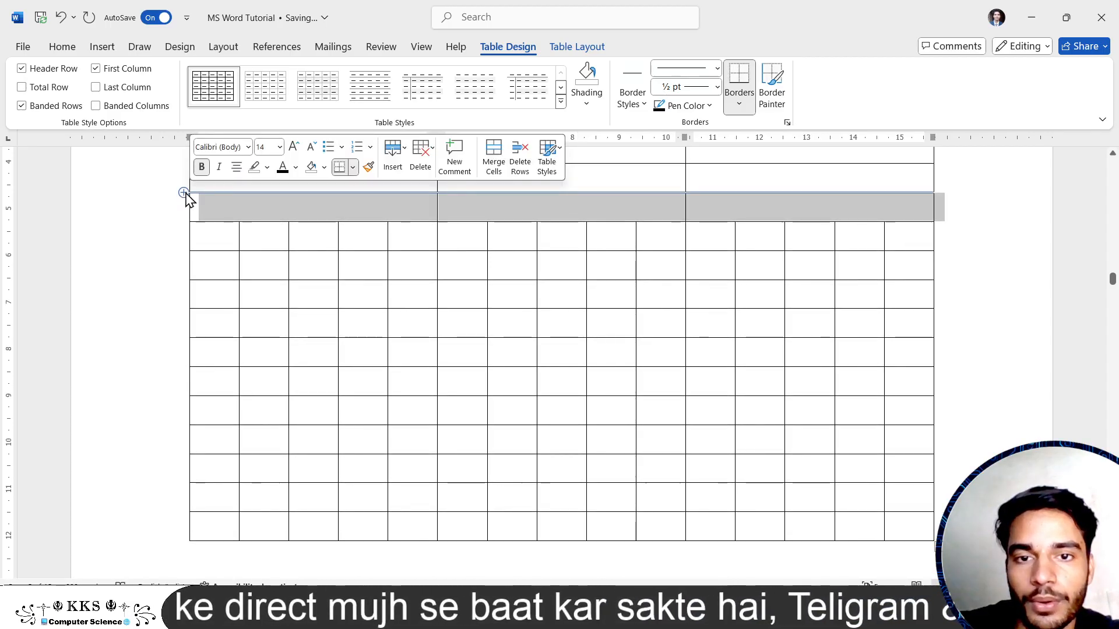
click(220, 210)
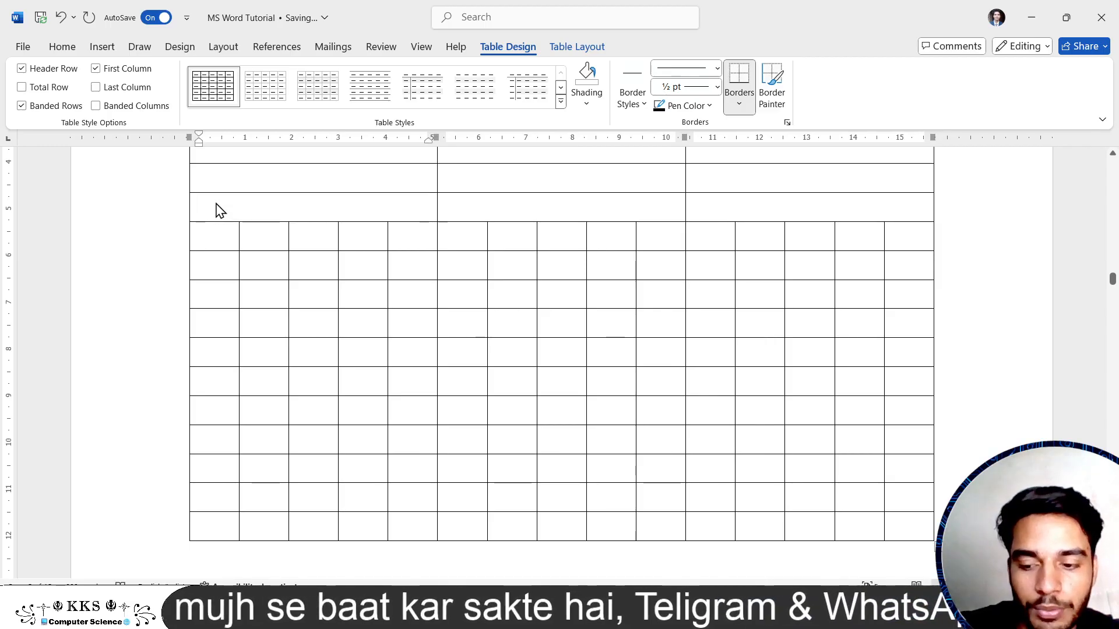
- Undo the extra row and the insertion of the 15-column table
key(ctrl+z)
key(ctrl+z)
key(ctrl+z)
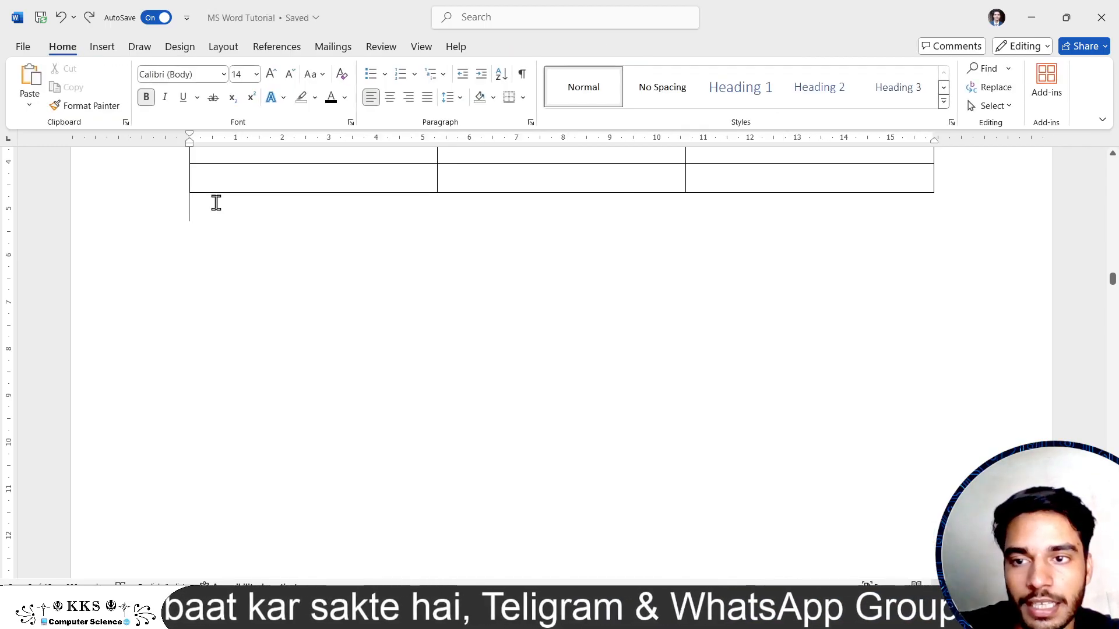
- Leave a blank line below the three-column table and insert a separate table of 15 columns and 11 rows
key(Return)
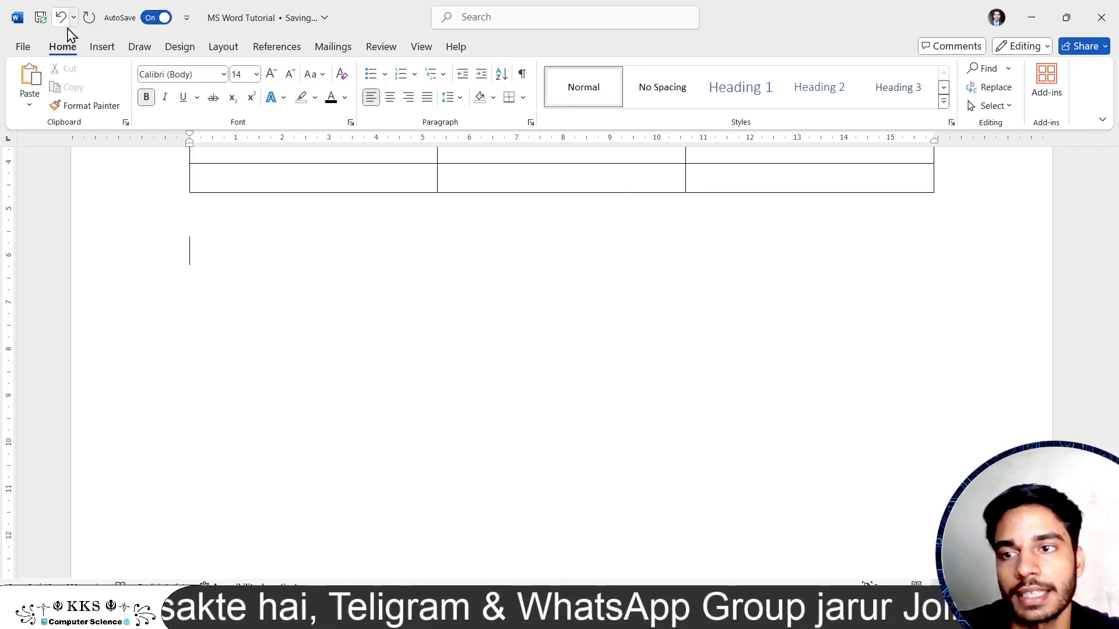
click(102, 47)
click(134, 98)
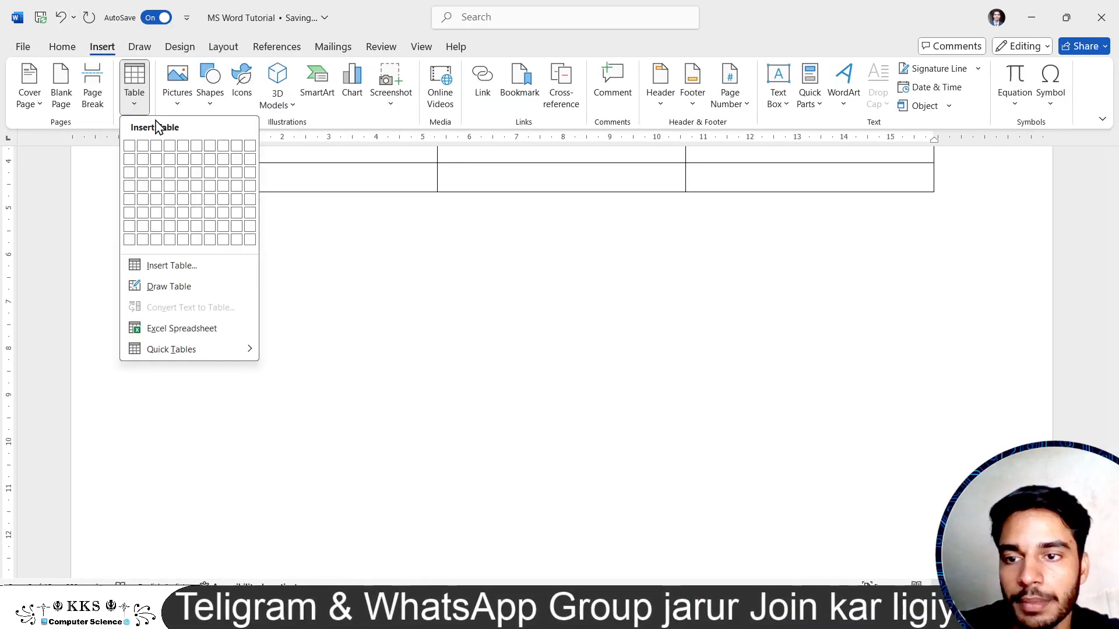
click(159, 267)
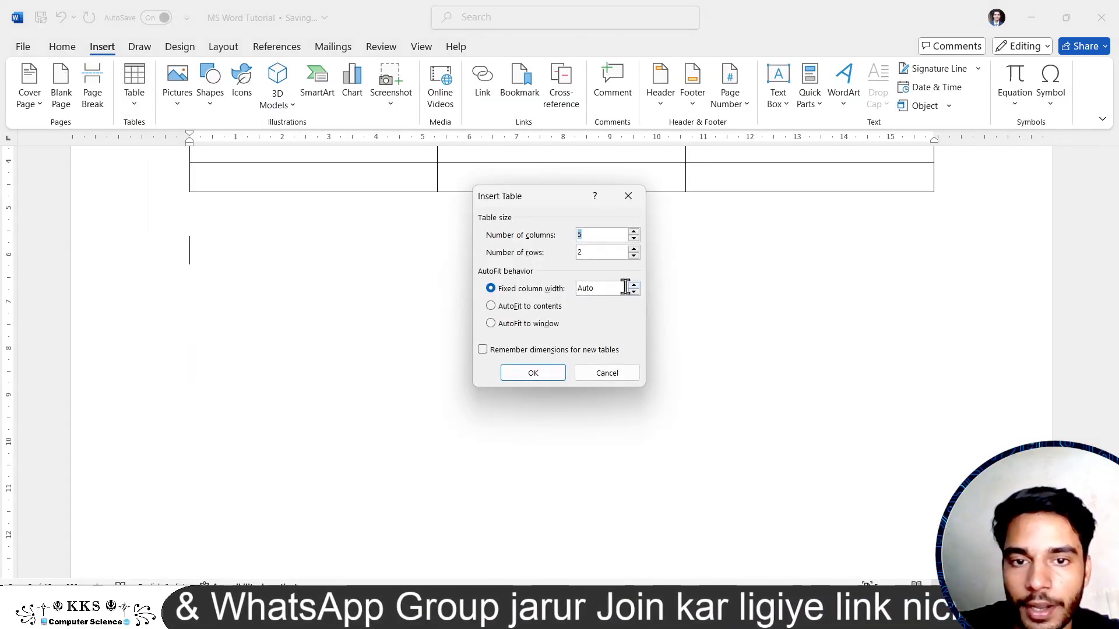
key(BackSpace)
text(1)
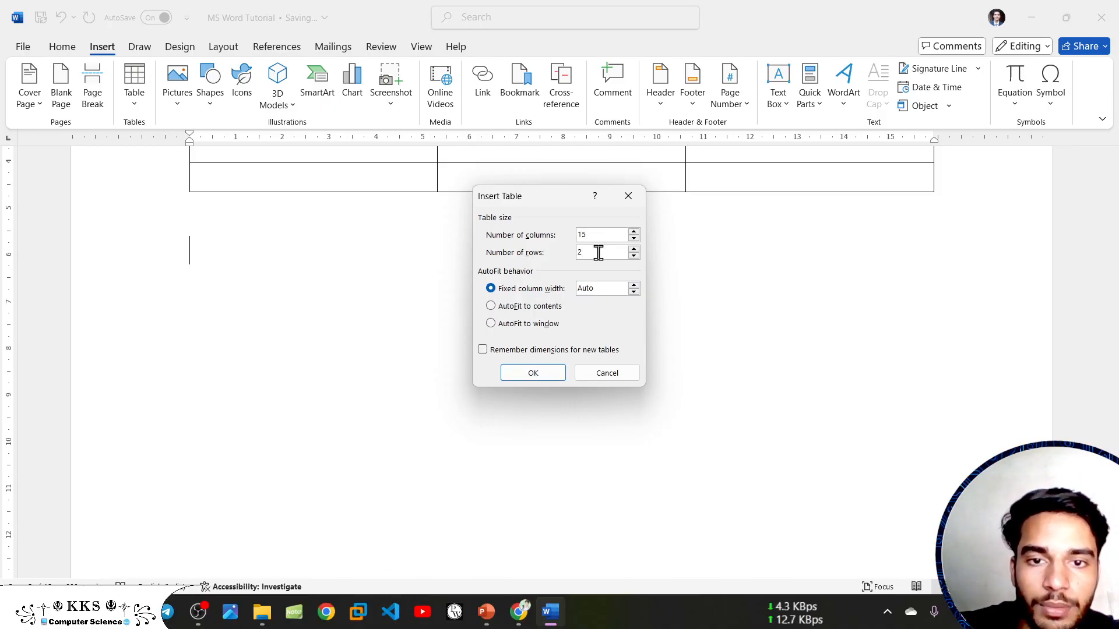
key(BackSpace)
text(11)
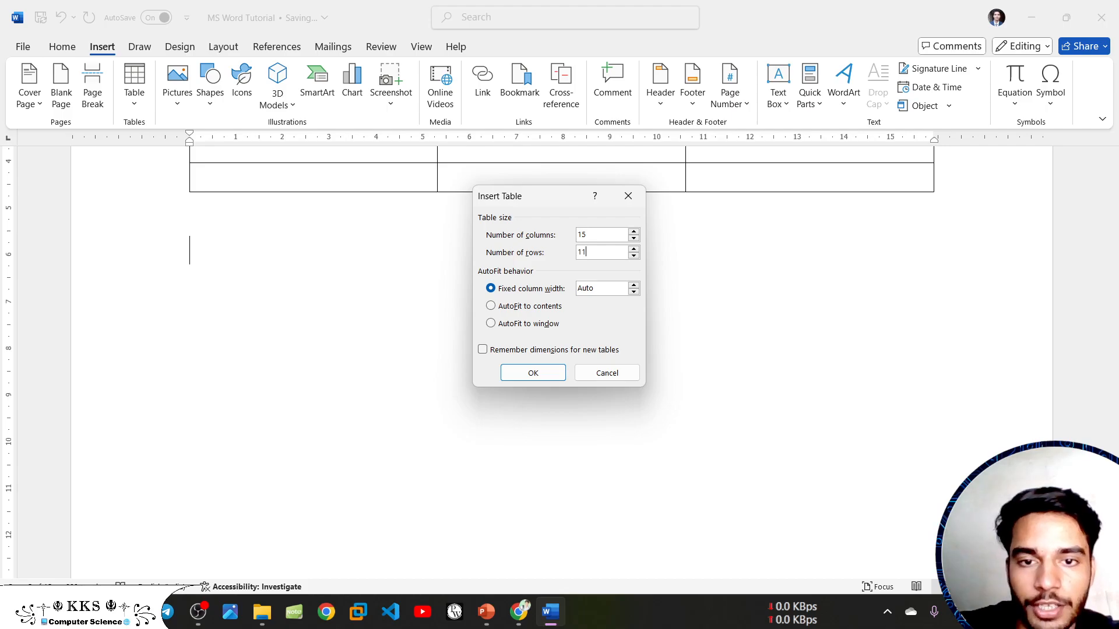
key(Return)
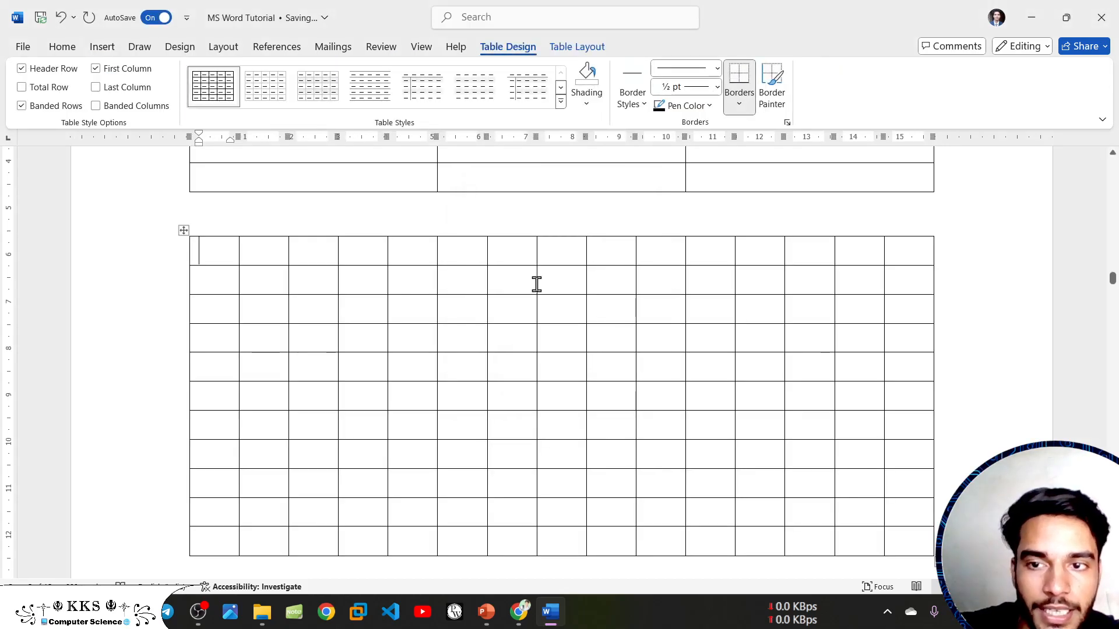
scroll(883, 254, down, 3)
scroll(883, 254, up, 2)
scroll(883, 254, down, 1)
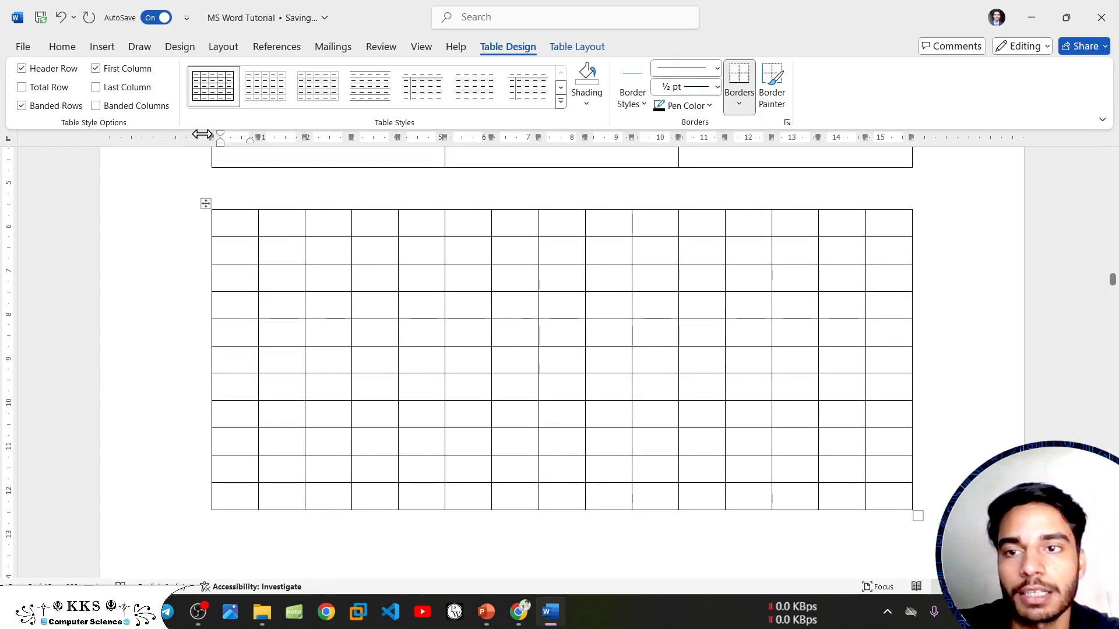
click(62, 46)
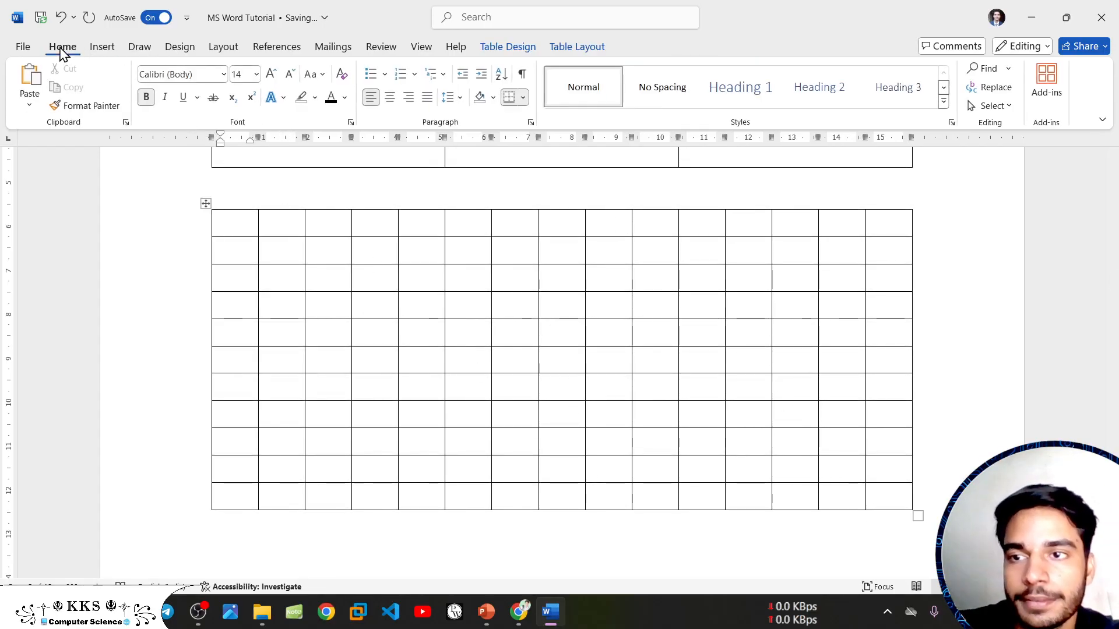
click(101, 51)
click(133, 92)
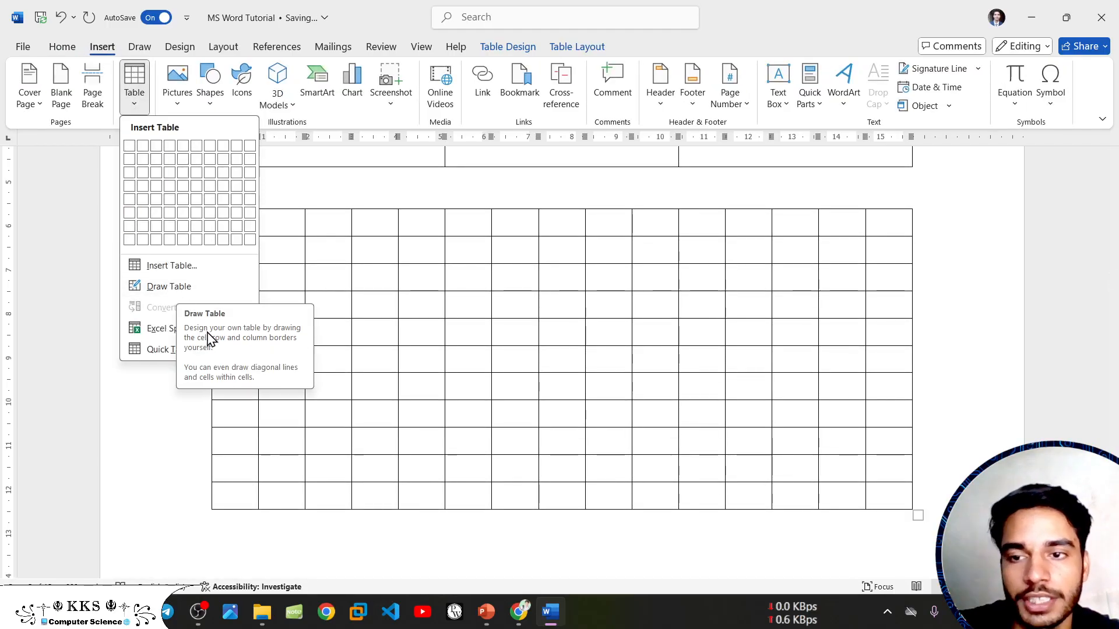
scroll(341, 291, down, 8)
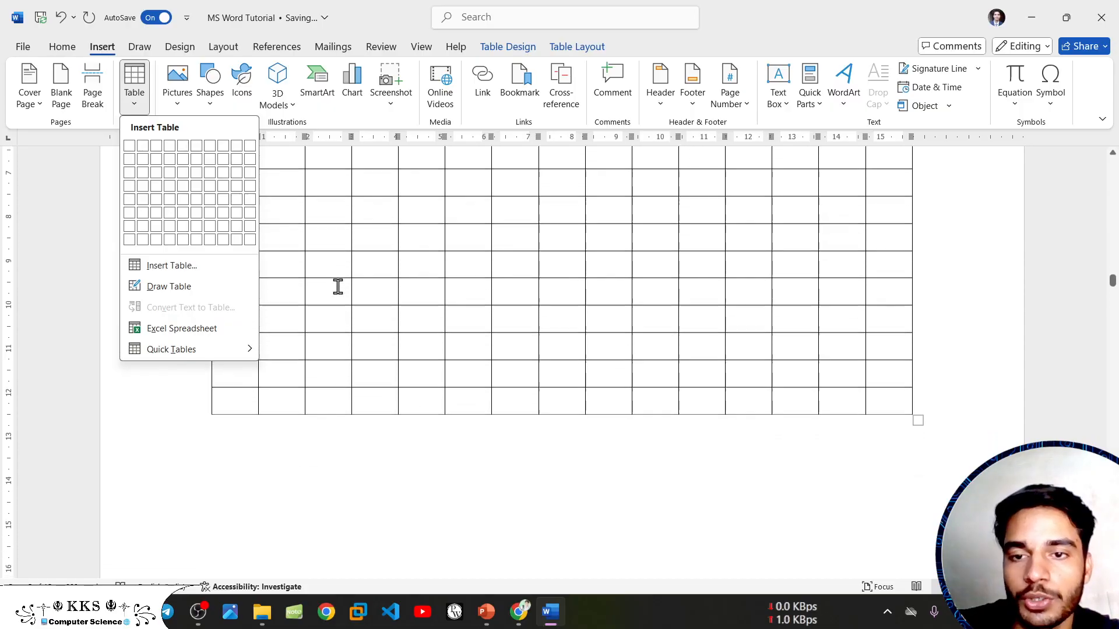
click(315, 286)
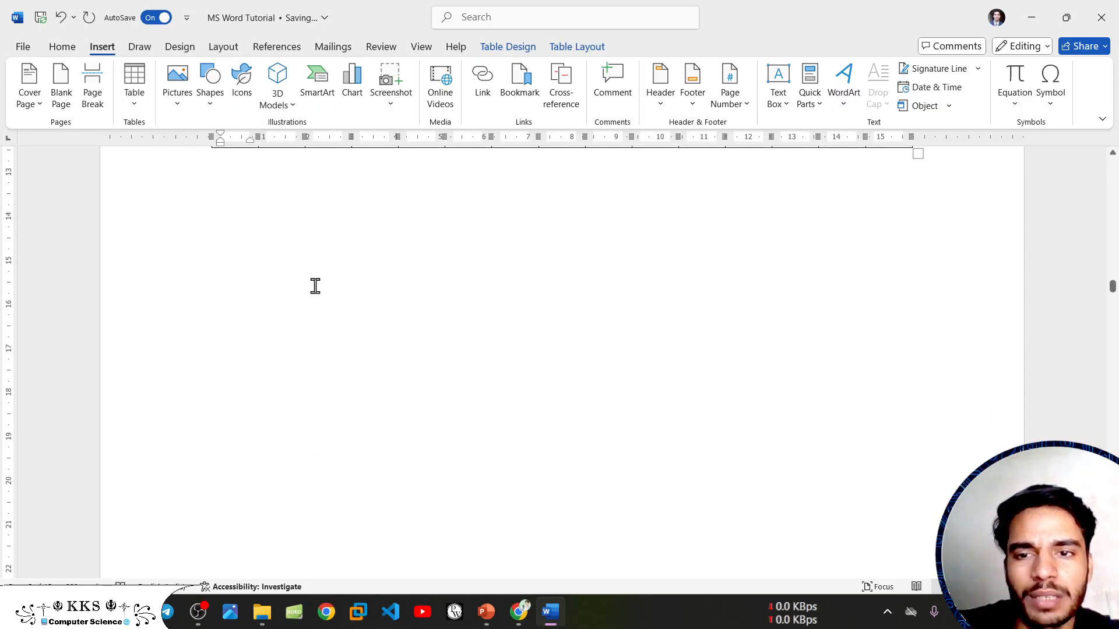
click(143, 96)
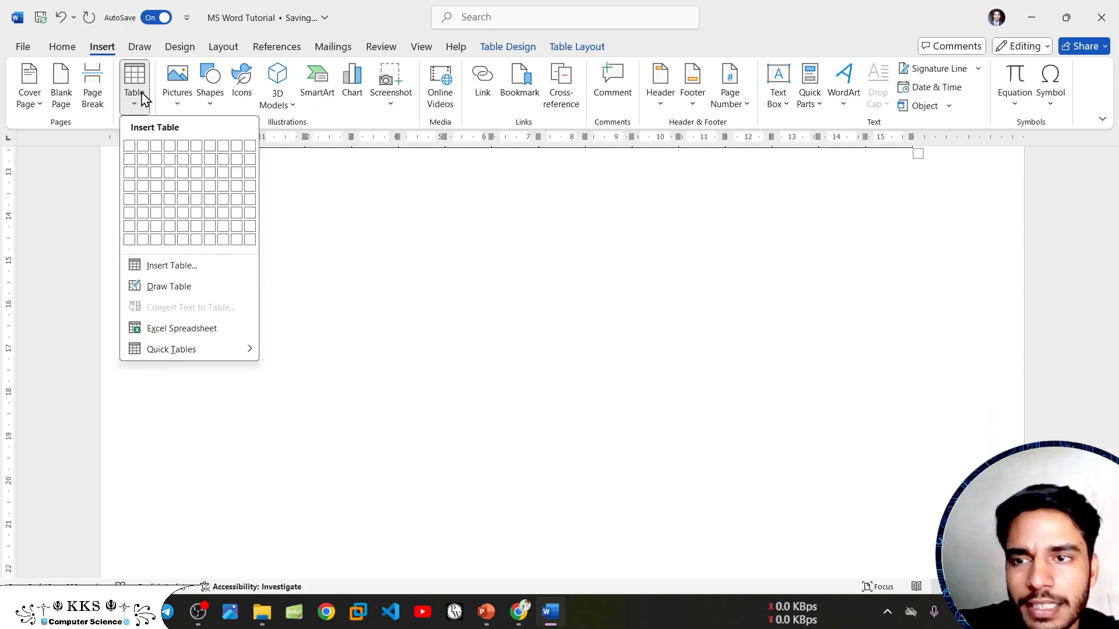
- Add a blank line below the 15-column table and draw a table outline about 16.1 cm wide and 2.2 cm high
click(332, 212)
scroll(332, 211, up, 2)
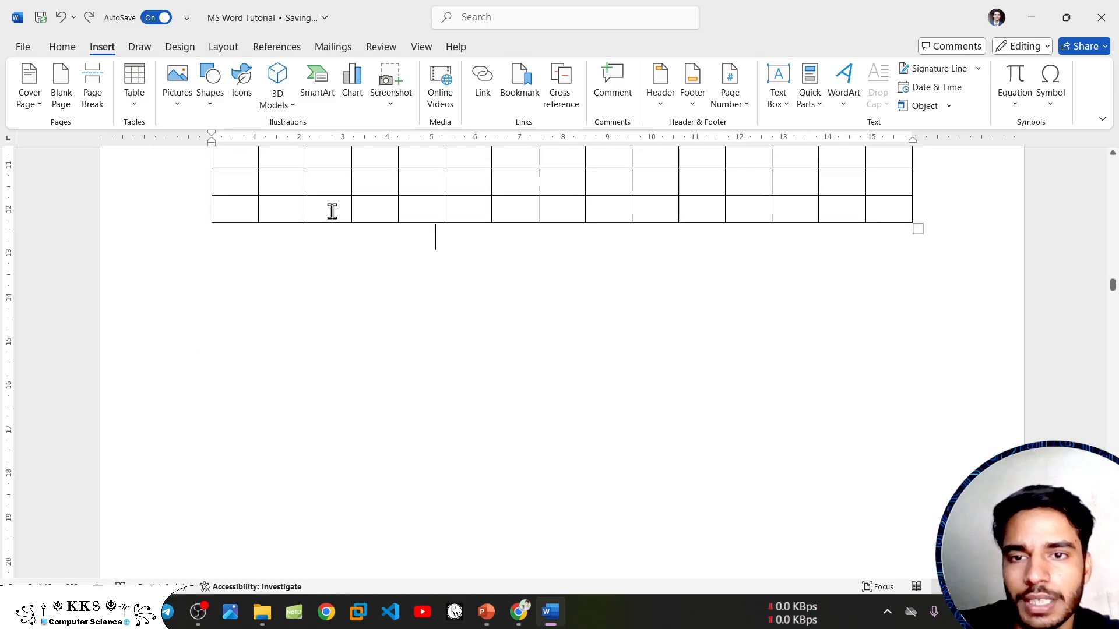
key(ctrl+z)
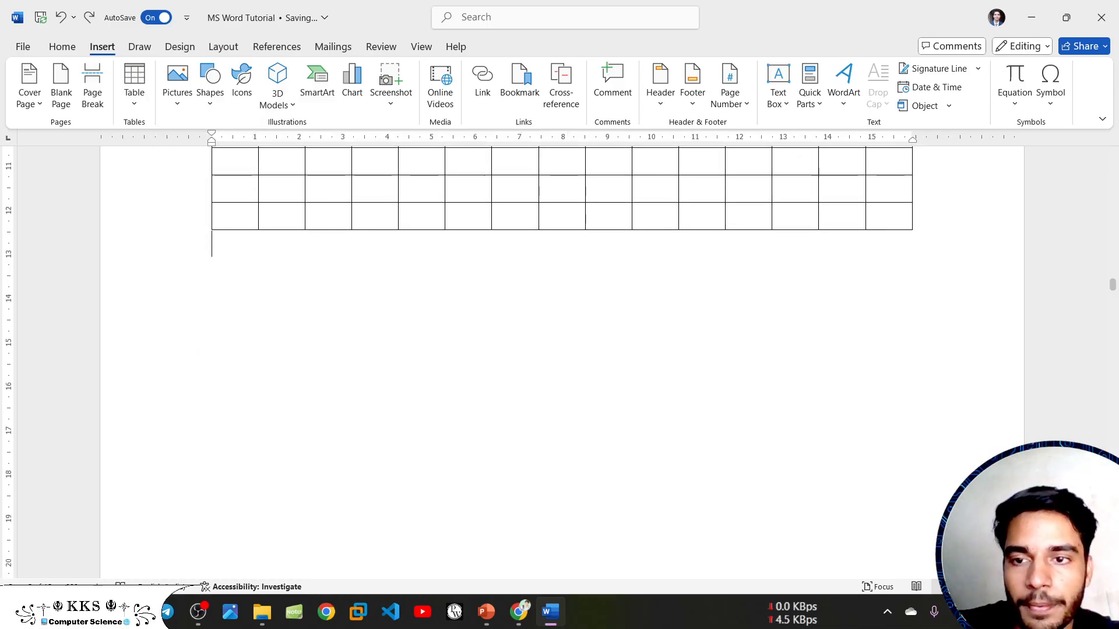
key(Return)
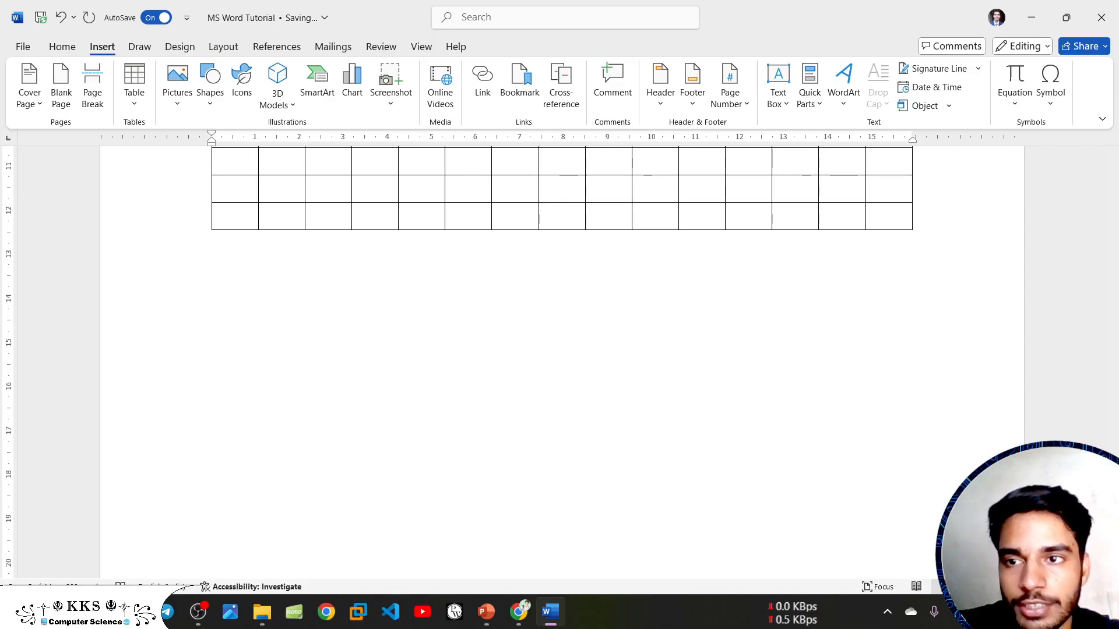
click(148, 103)
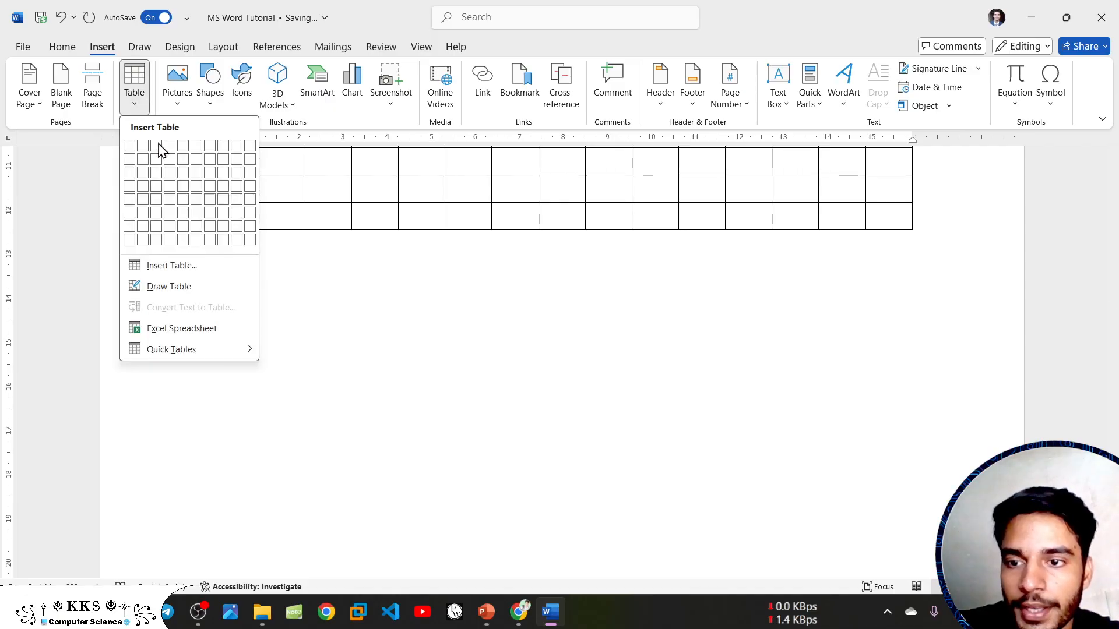
click(181, 288)
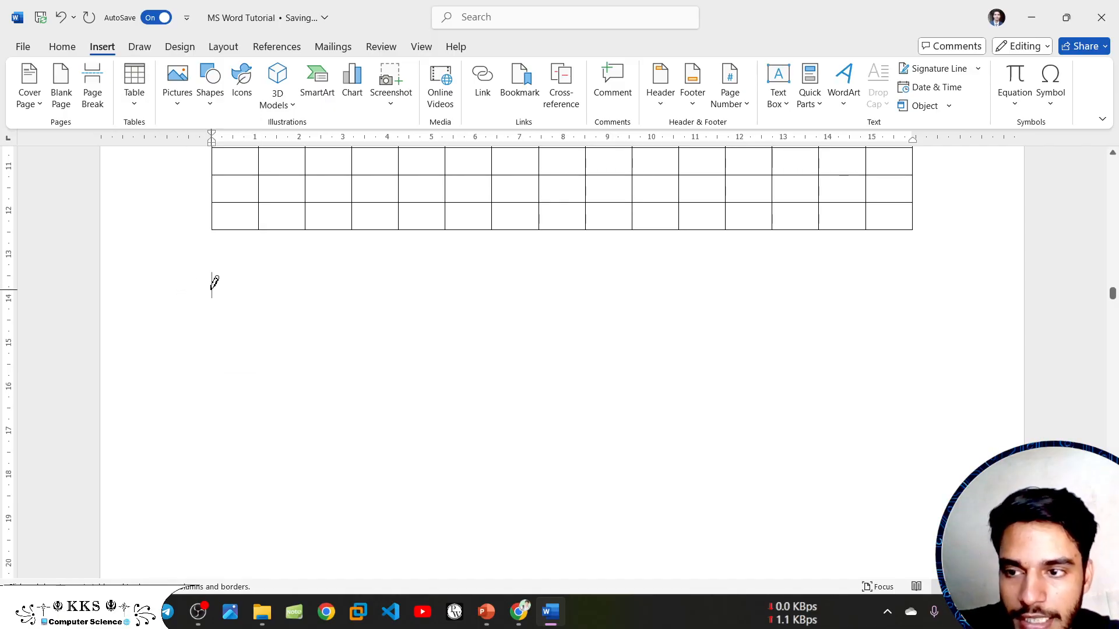
mouse_move(215, 285)
mouse_down()
mouse_move(862, 305)
mouse_move(921, 399)
mouse_move(925, 385)
mouse_up()
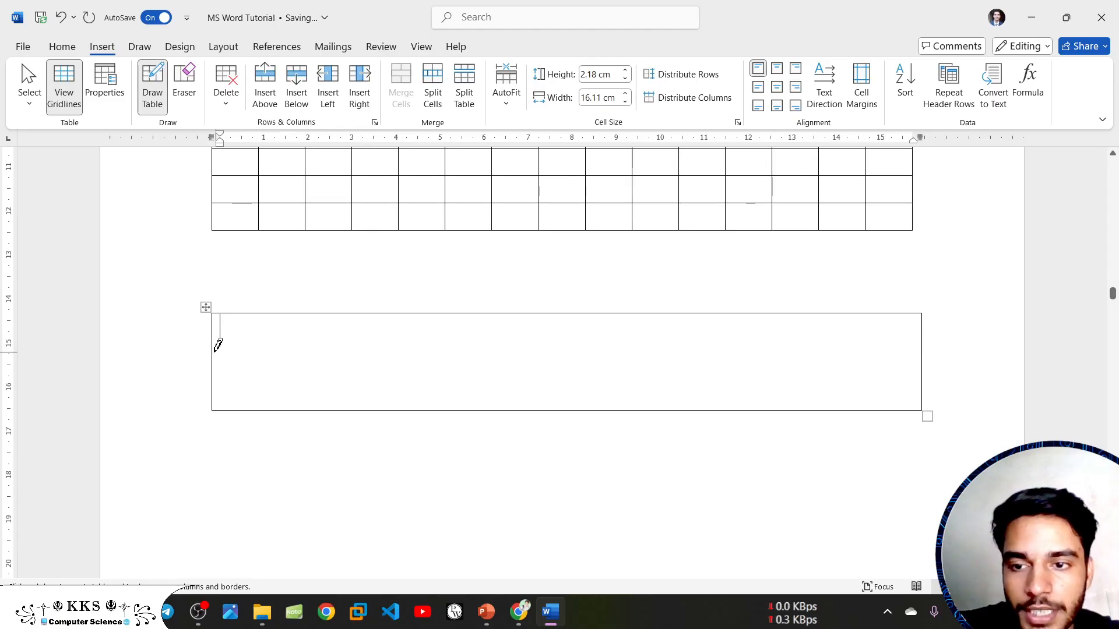
- Divide the drawn table into two rows and three columns by drawing one horizontal and two vertical borders
drag(213, 358, 929, 352)
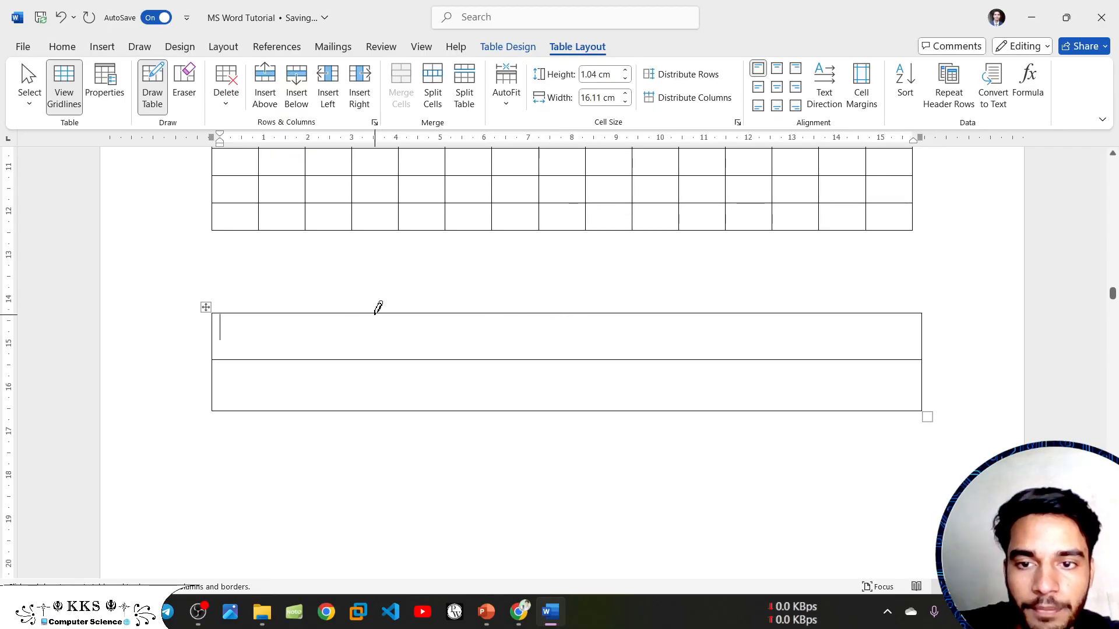
drag(435, 313, 438, 408)
drag(692, 311, 693, 385)
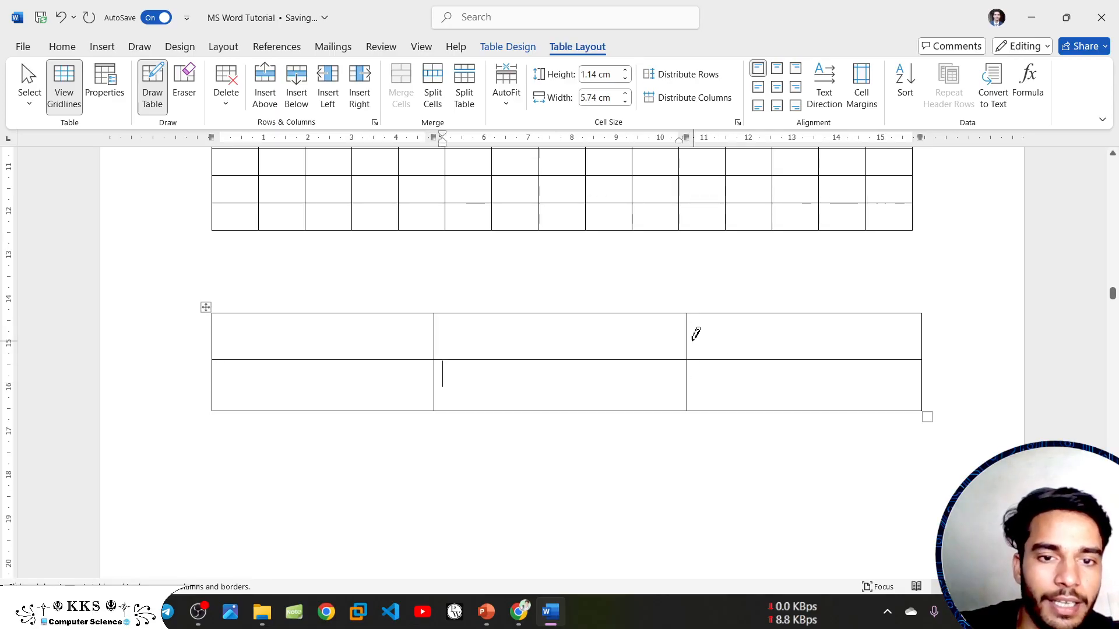
- Split the top outer cells of the drawn table with horizontal borders and the bottom middle cell with a vertical border
drag(691, 330, 899, 333)
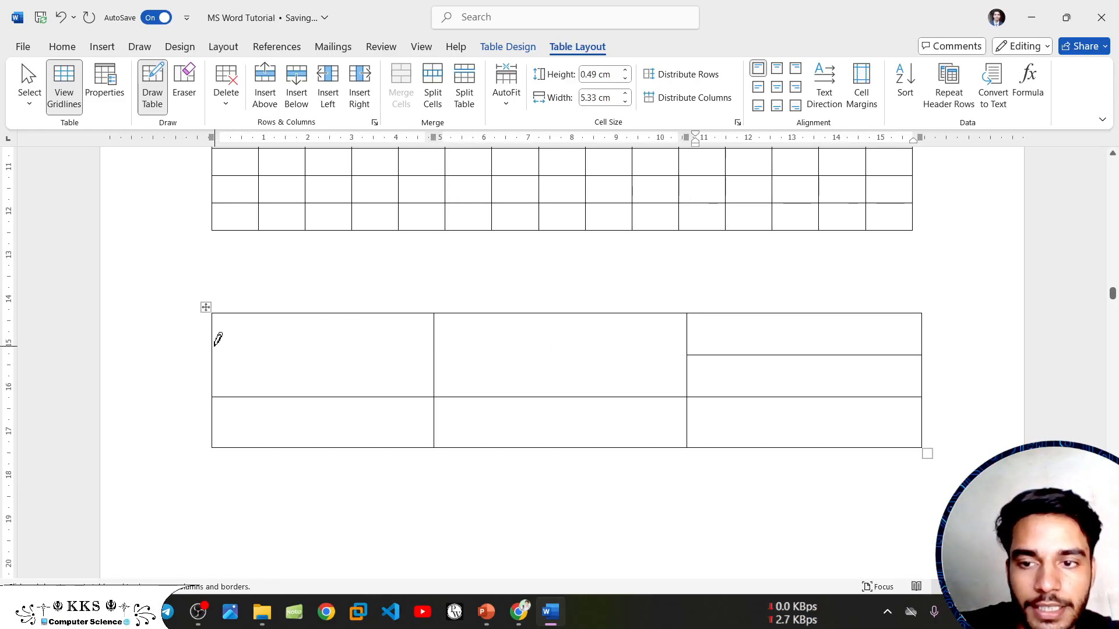
mouse_move(212, 347)
mouse_down()
mouse_move(325, 340)
mouse_move(405, 355)
mouse_up()
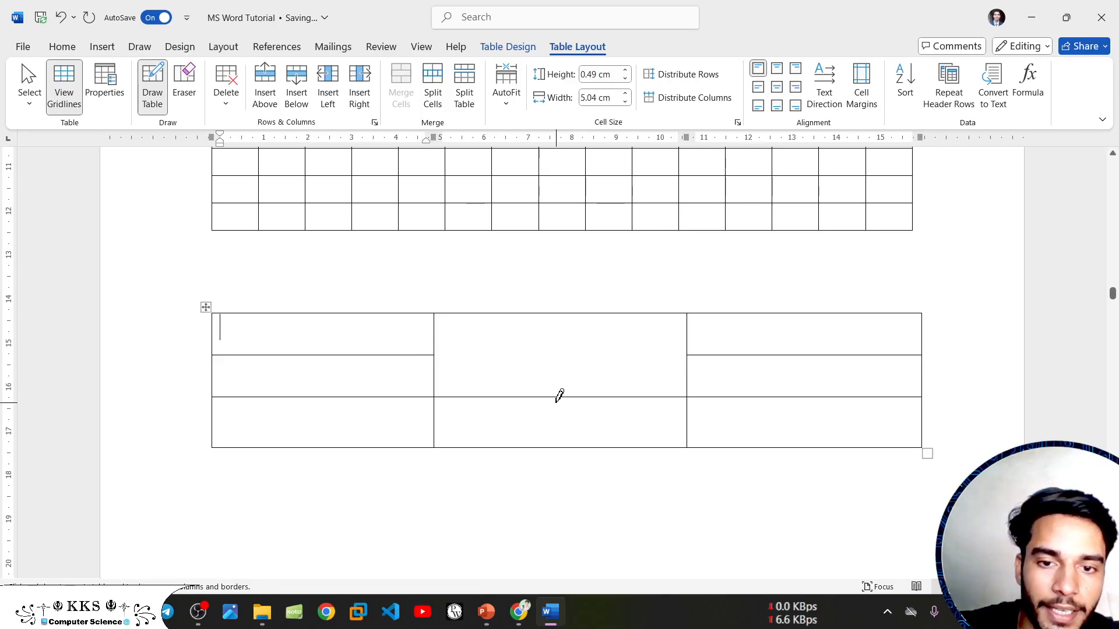
drag(561, 392, 560, 426)
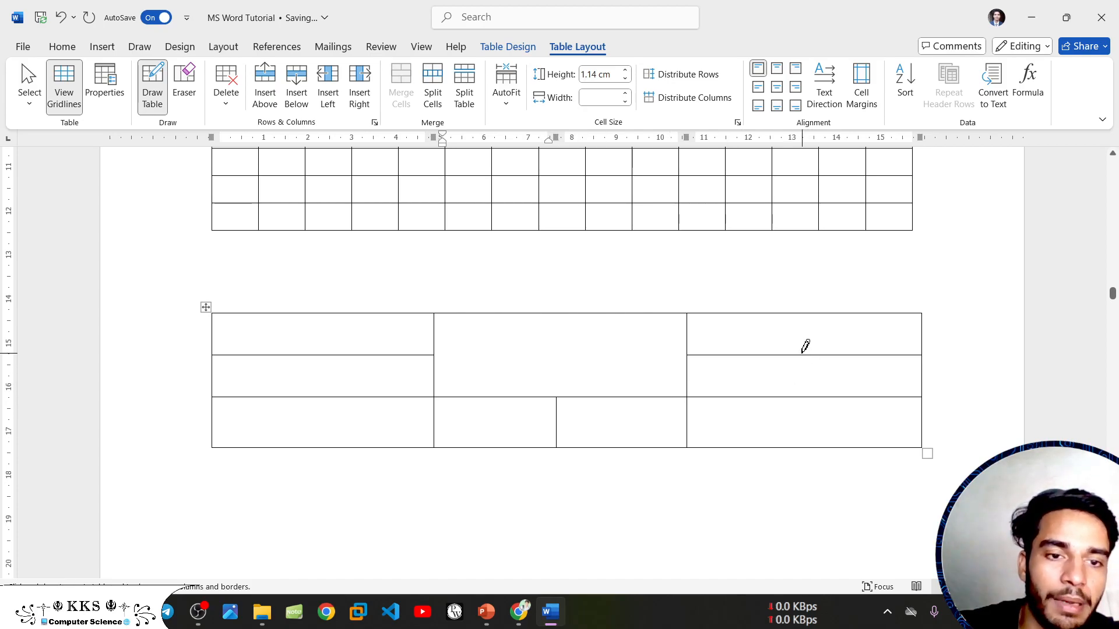
- Divide the outer cells in the drawn table's second row with vertical borders and the bottom outer cells with horizontal borders
drag(809, 355, 816, 388)
drag(309, 358, 309, 388)
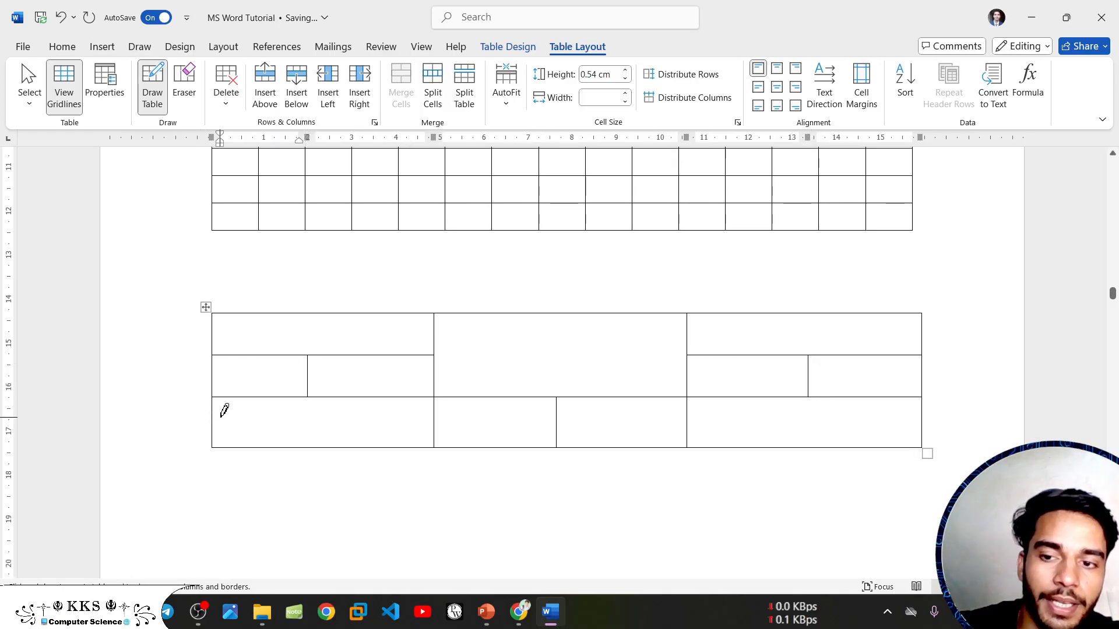
drag(215, 414, 398, 414)
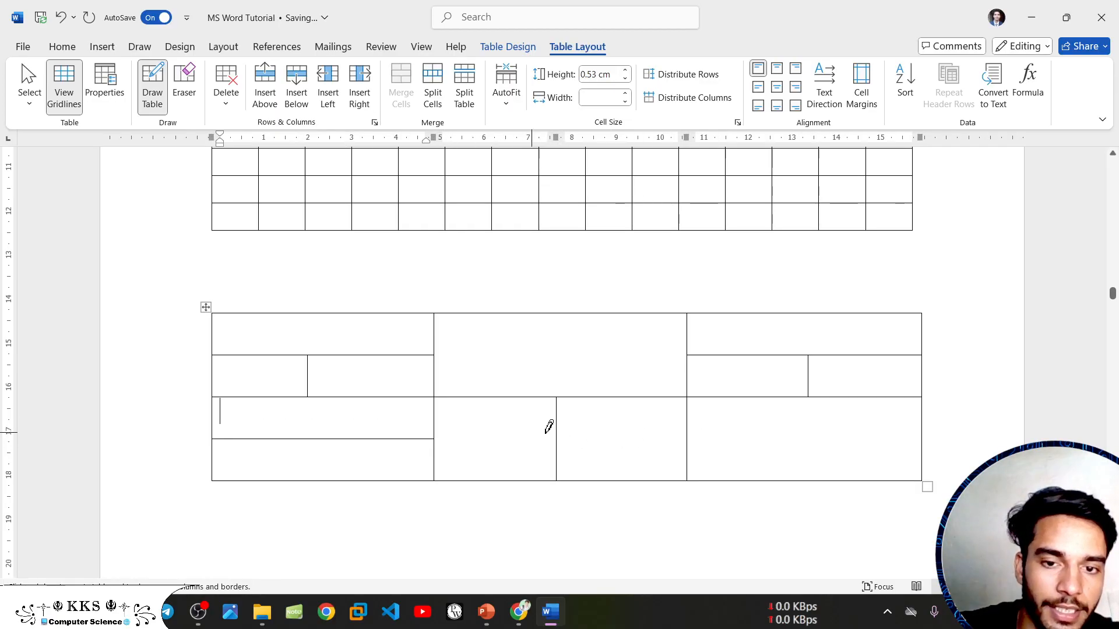
drag(689, 437, 882, 437)
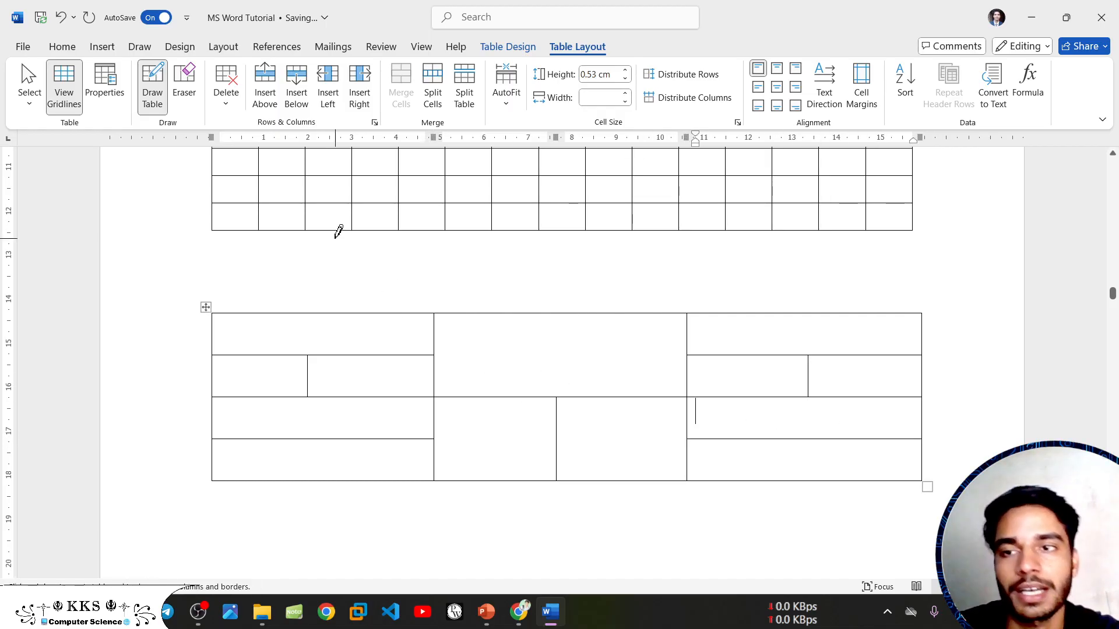
- Insert an Excel spreadsheet on the blank line below the drawn table
click(61, 47)
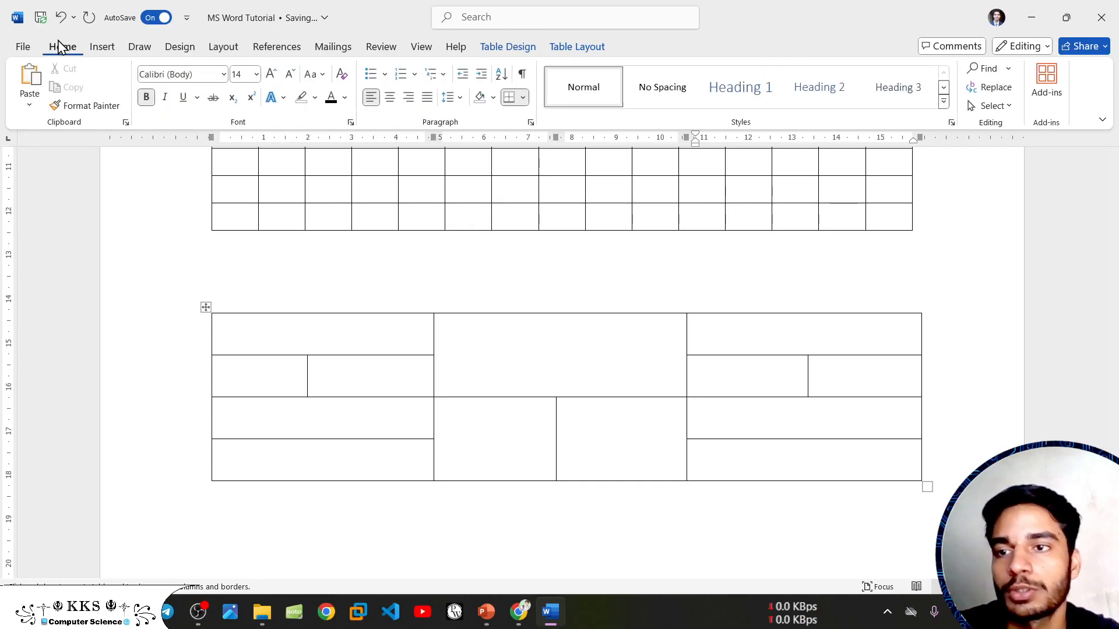
click(102, 48)
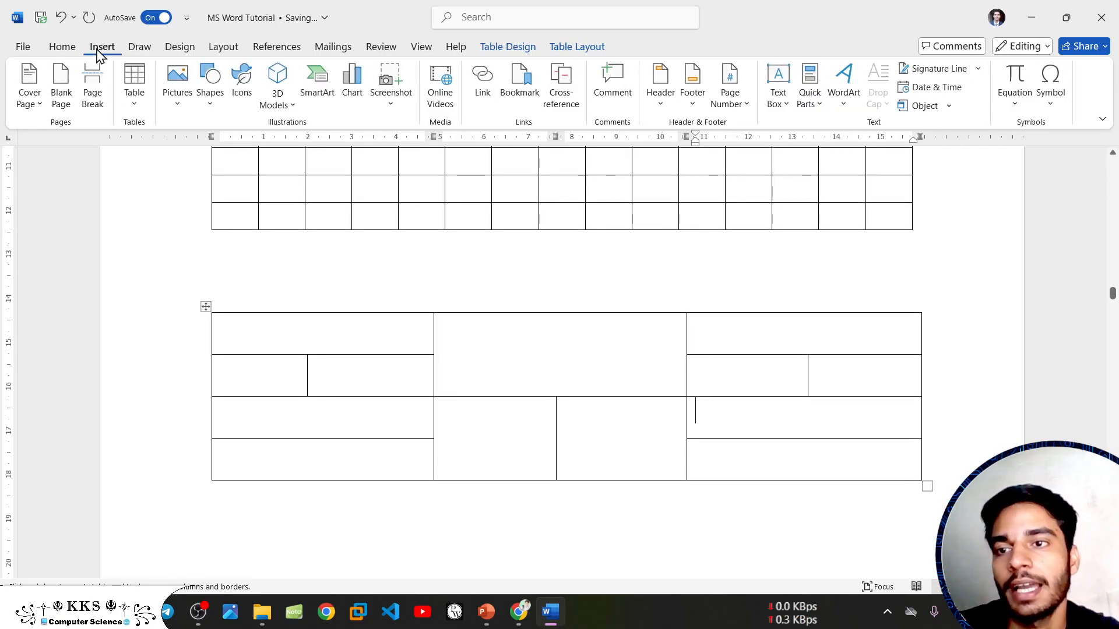
click(130, 103)
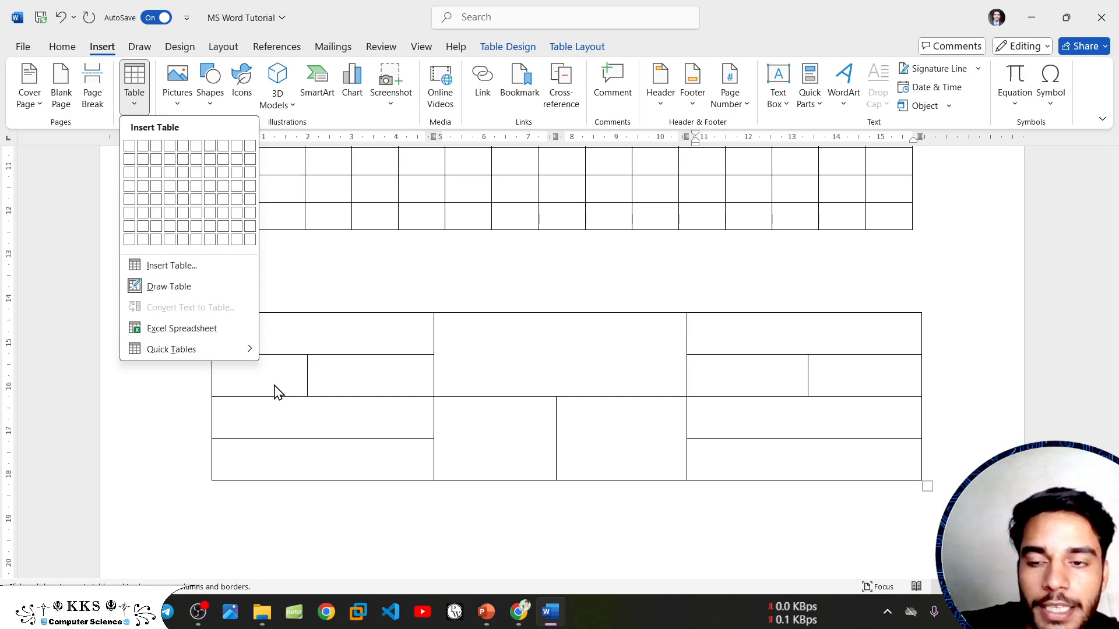
scroll(458, 478, down, 5)
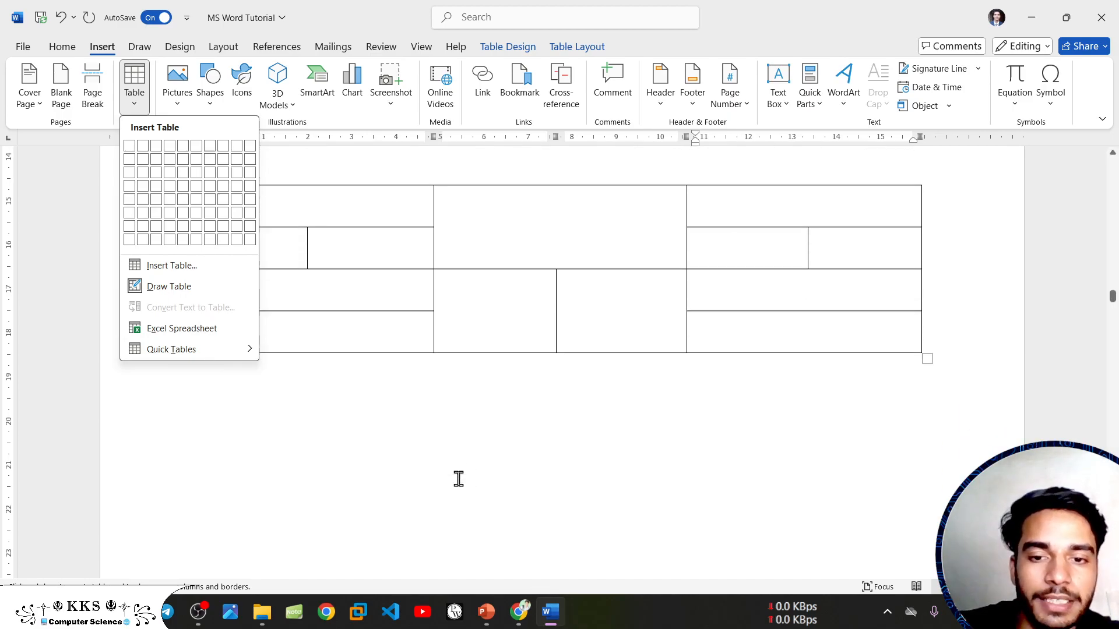
click(441, 310)
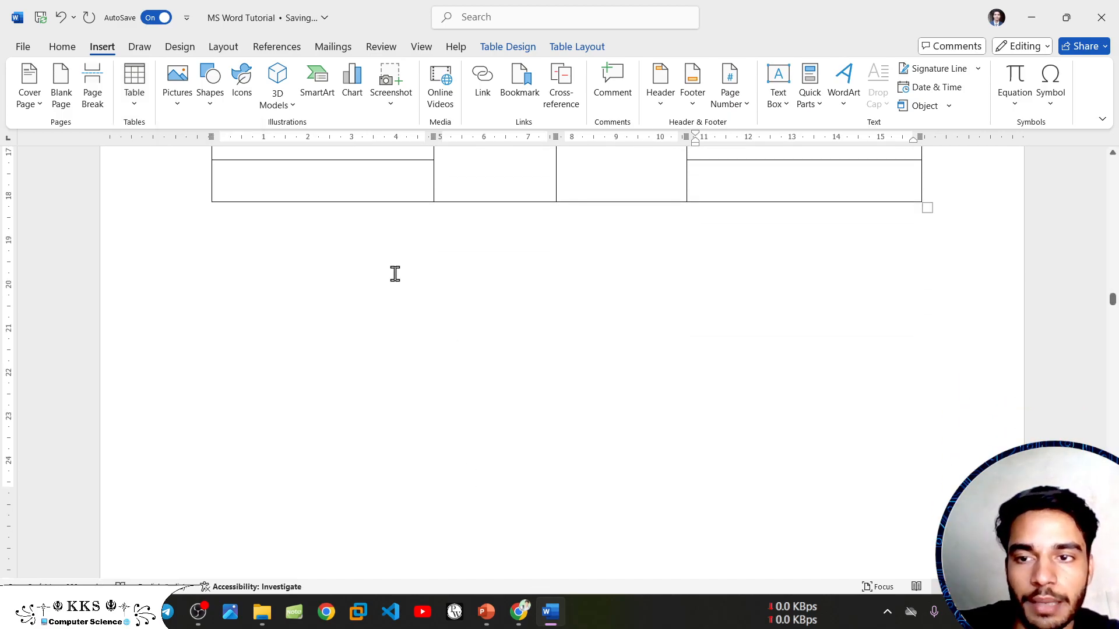
key(BackSpace)
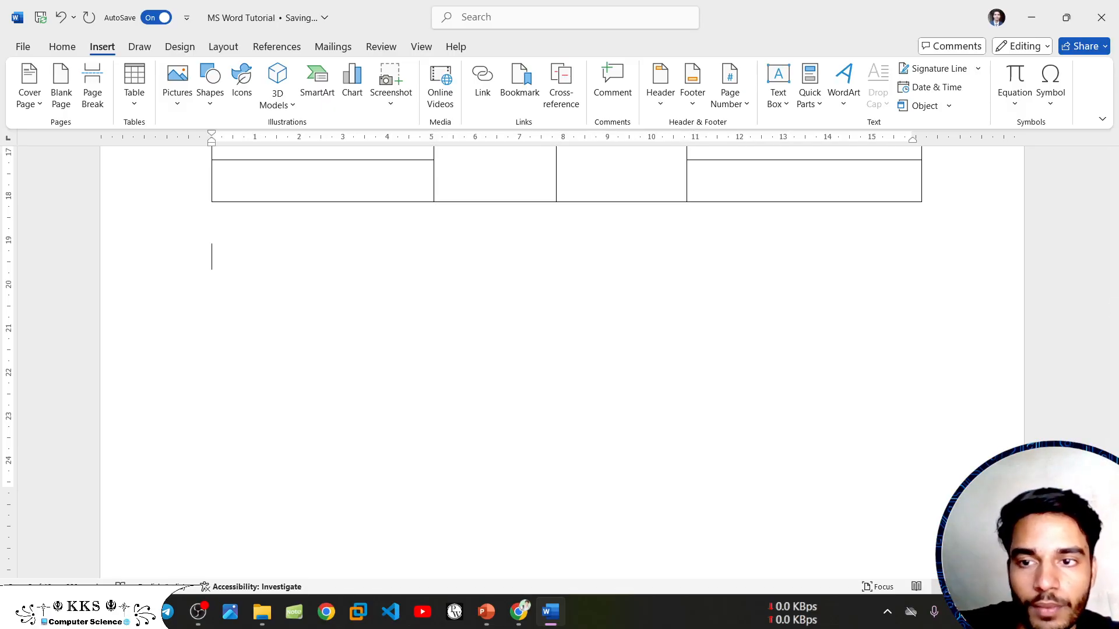
click(134, 105)
click(182, 322)
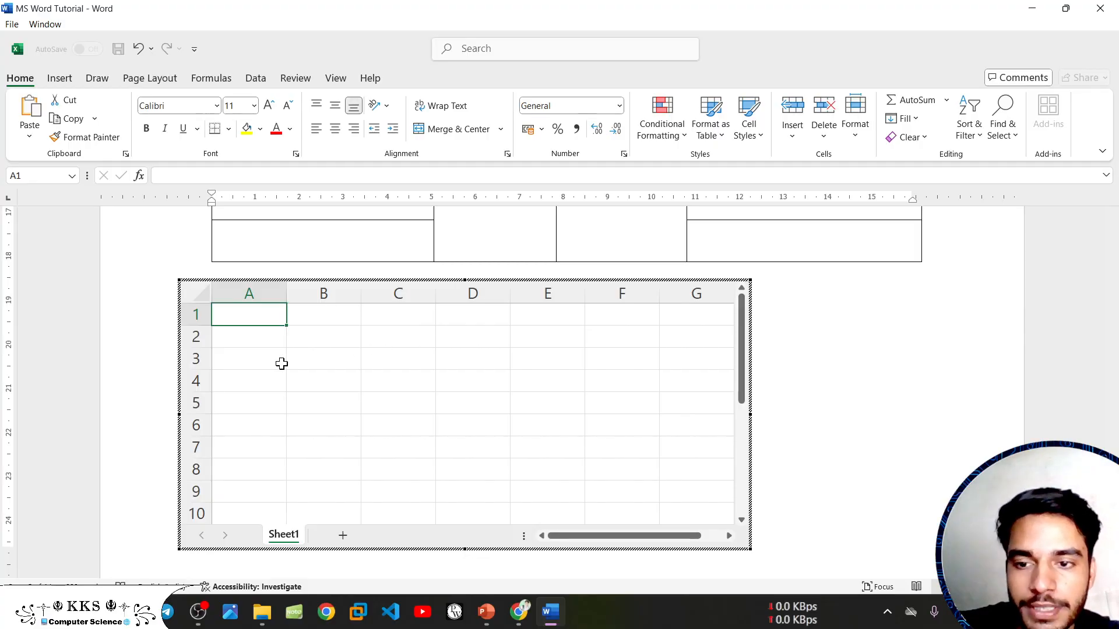
- Enter "Excel" in cell A1 of the embedded spreadsheet
text(Ex)
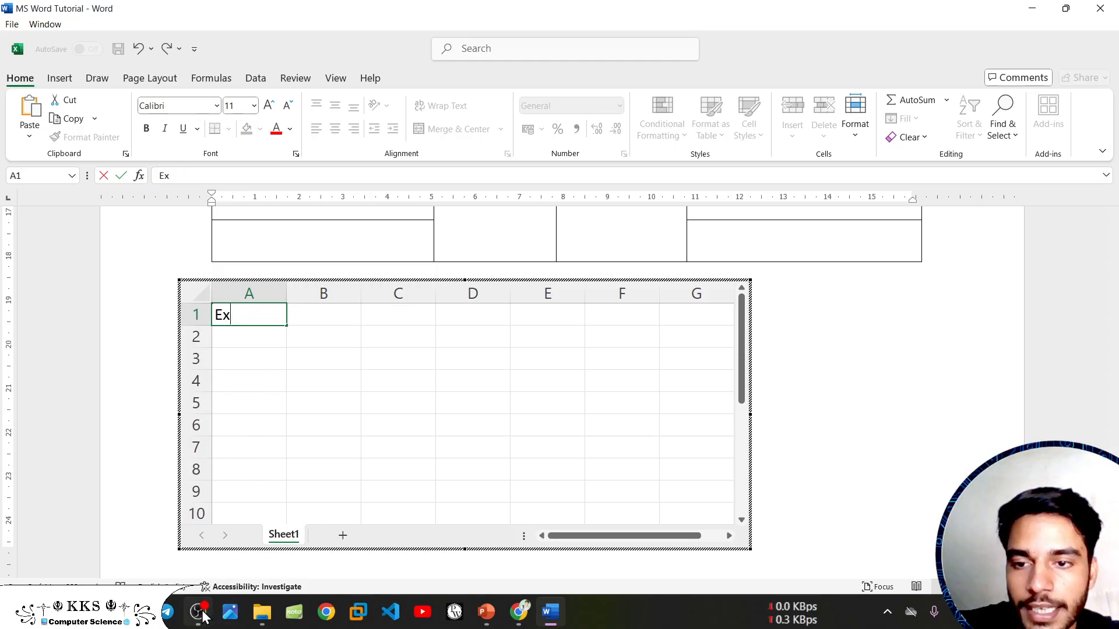
click(98, 79)
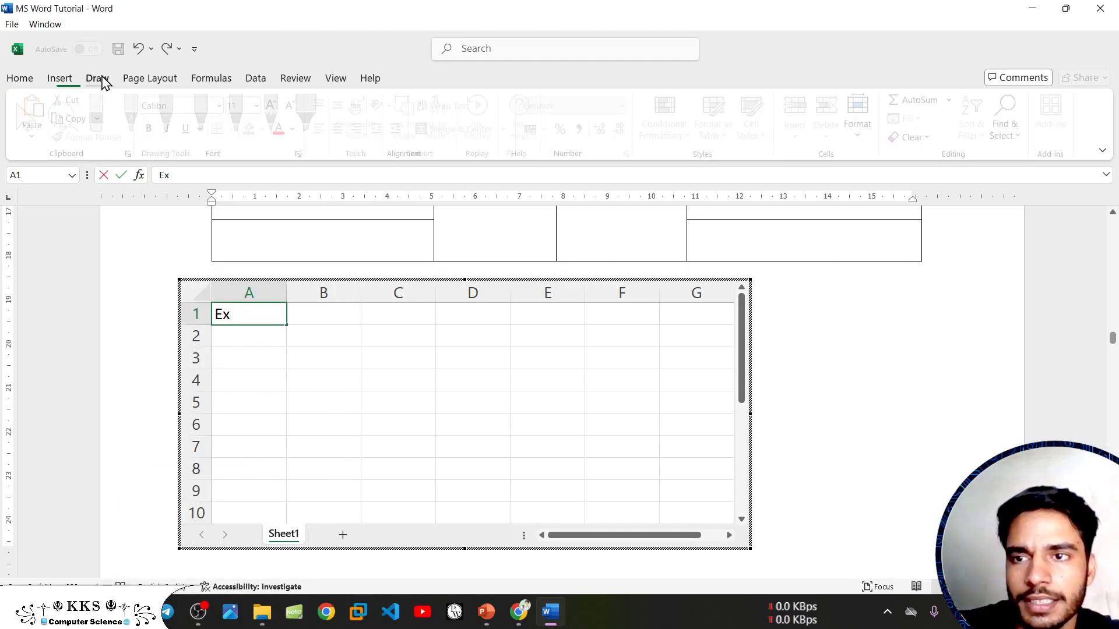
click(59, 78)
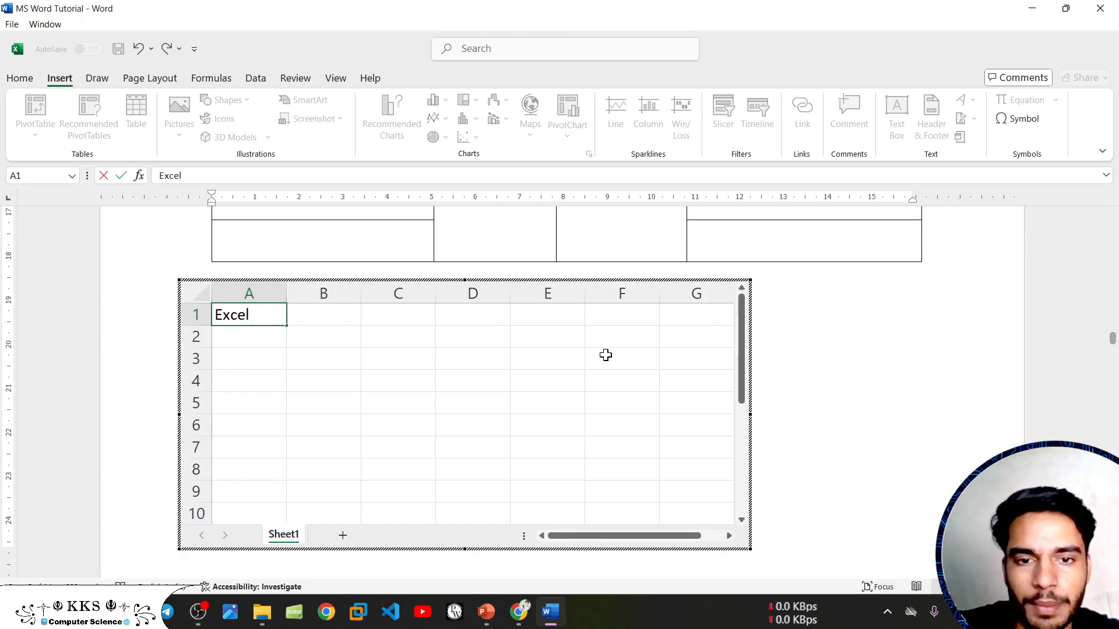
- Copy the text "Excel" from cell A1 into cells D7 and G10 and return to the document
drag(253, 315, 196, 318)
key(ctrl+c)
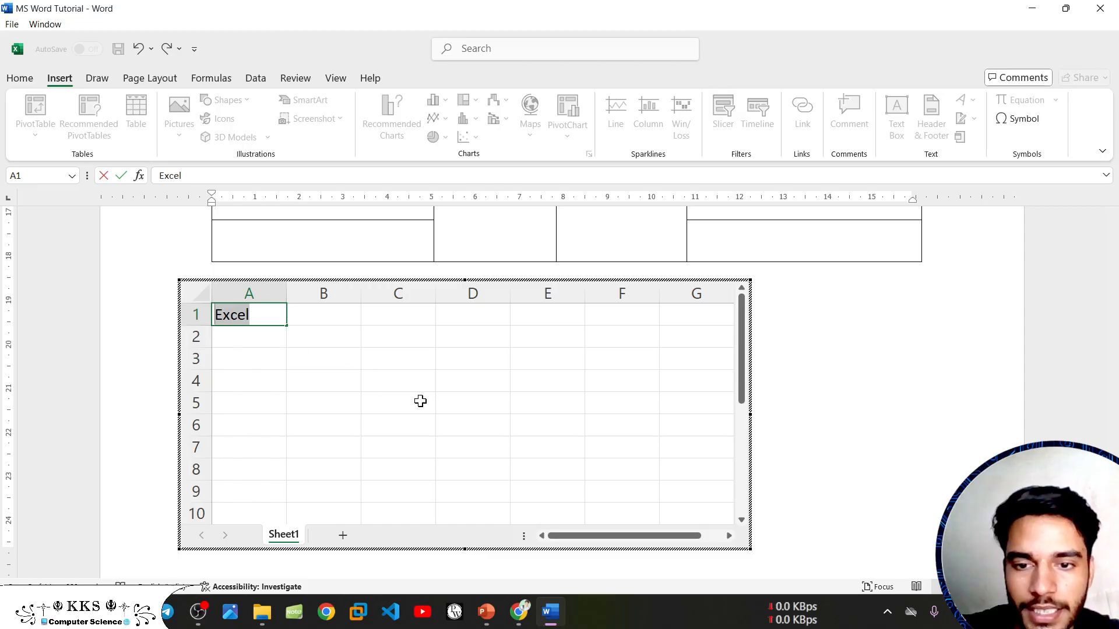
click(495, 447)
key(ctrl+v)
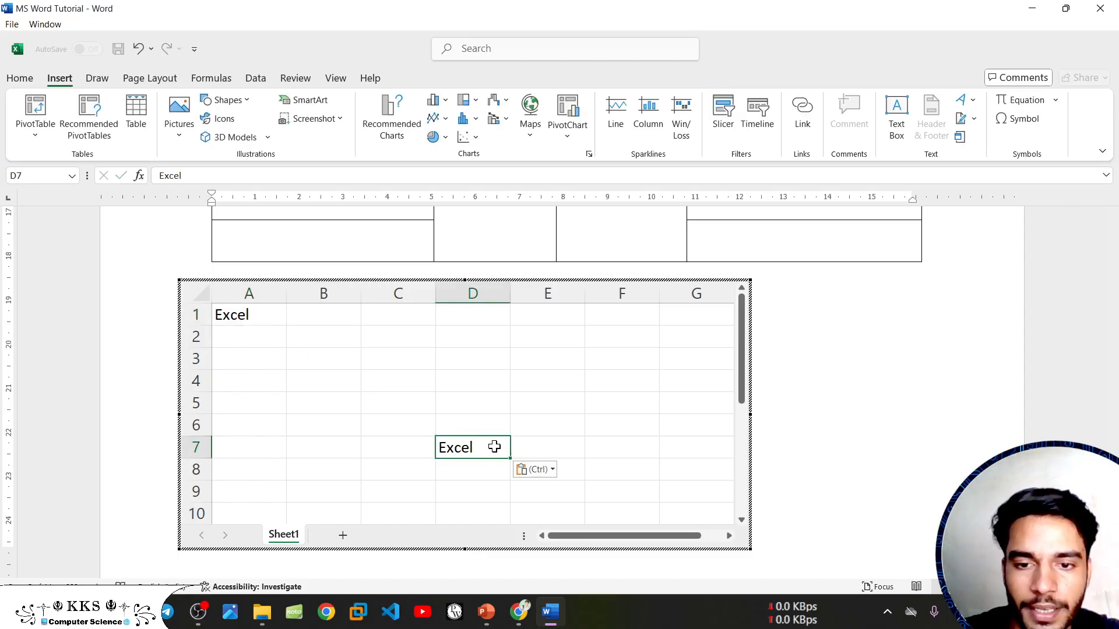
click(703, 514)
key(ctrl+v)
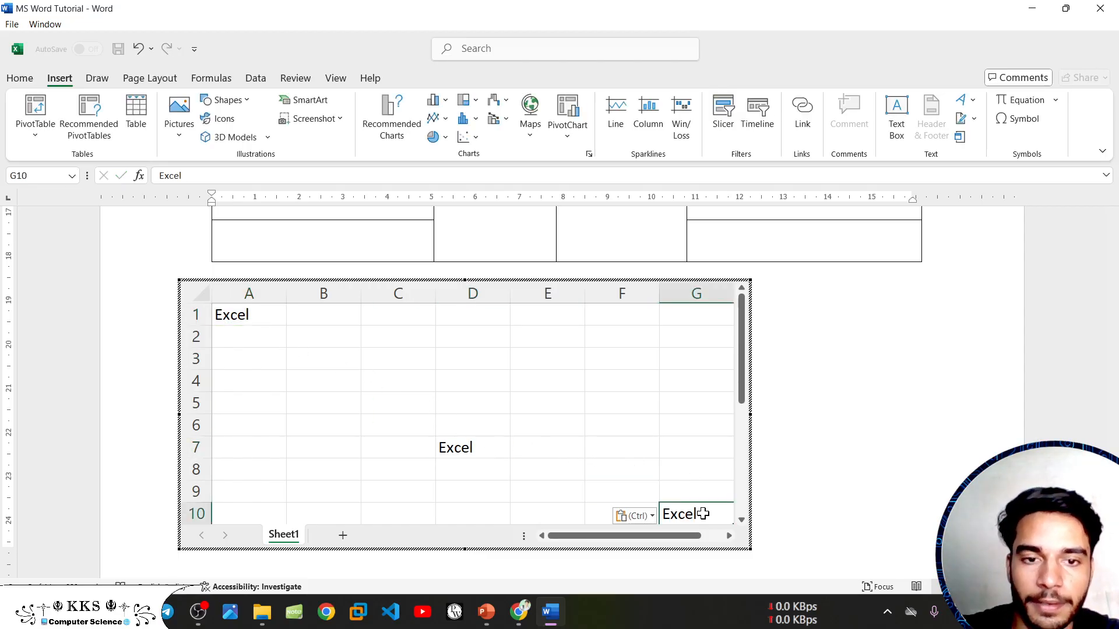
click(879, 465)
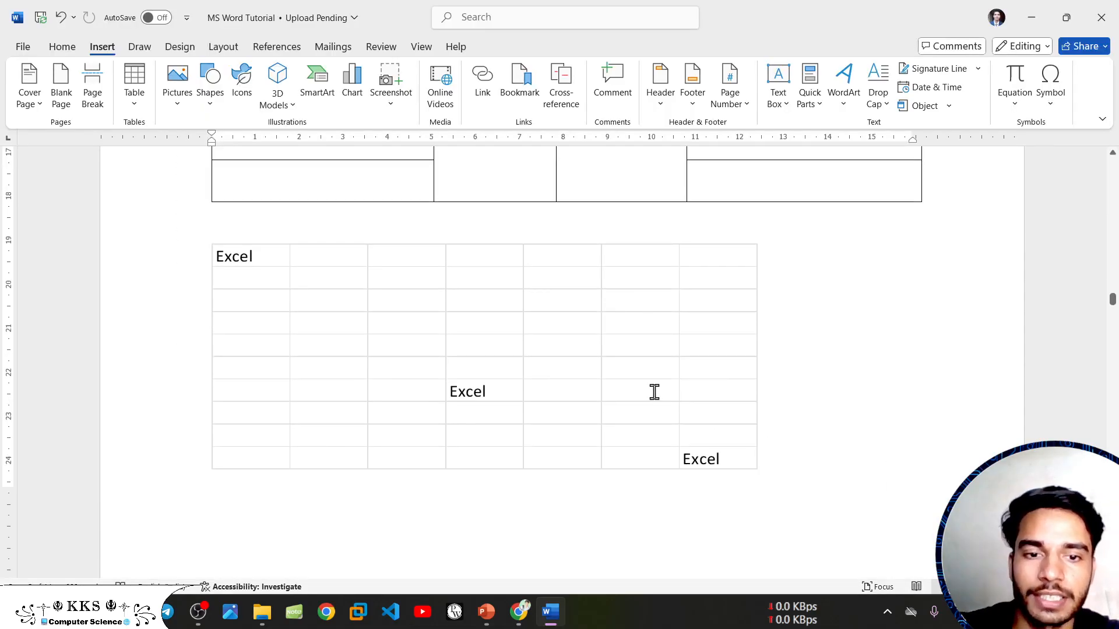
- Reopen the embedded spreadsheet for editing, select cell C4 and return to the document
click(504, 333)
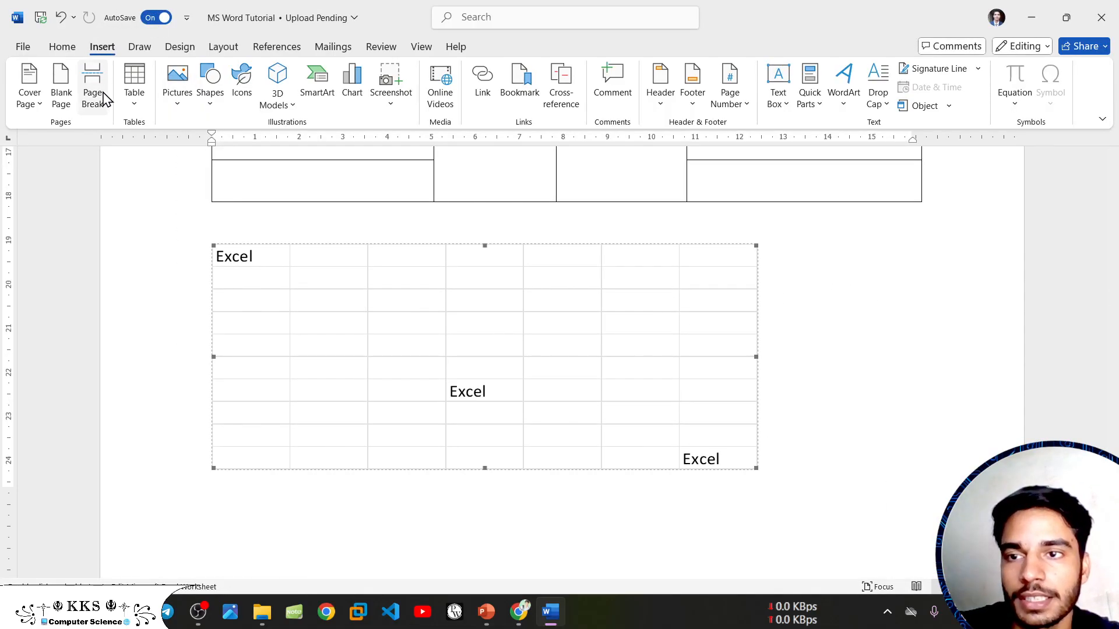
click(134, 105)
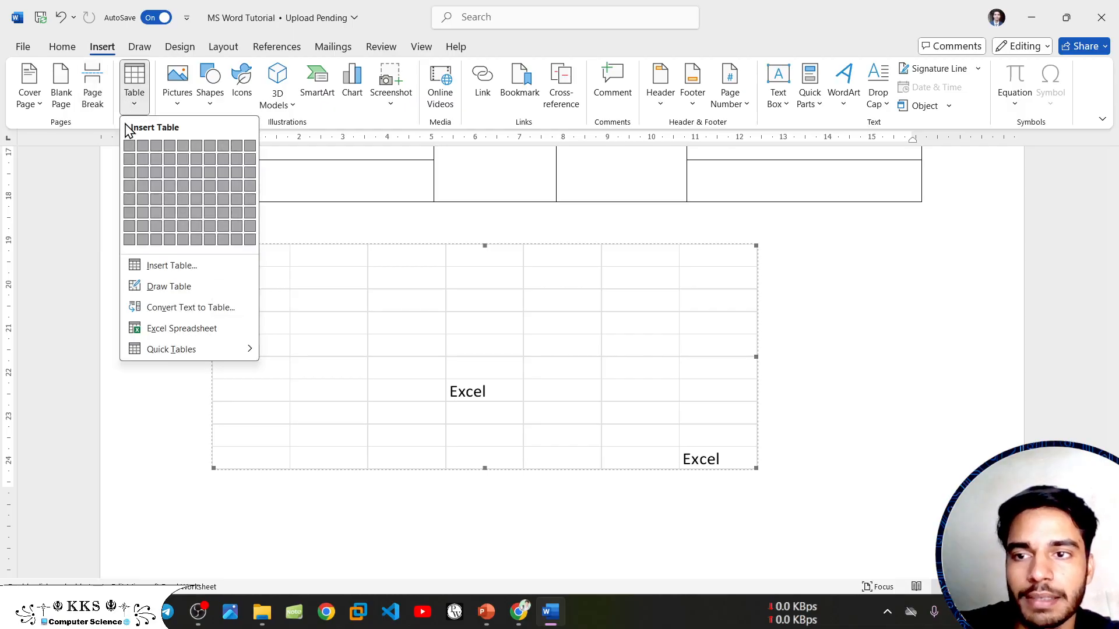
click(748, 461)
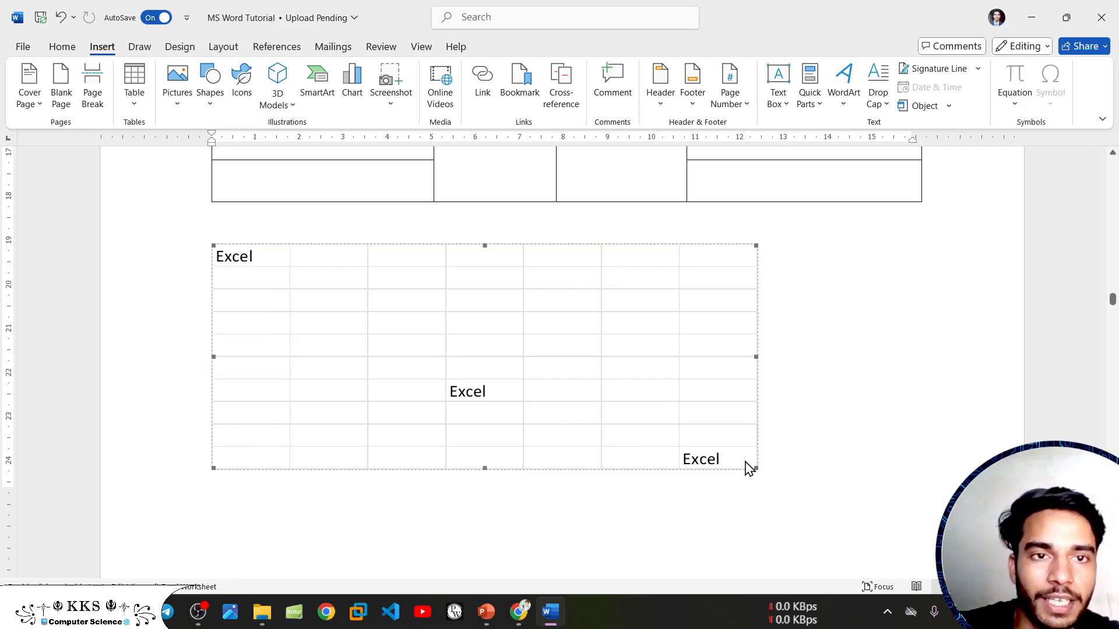
double_click(749, 466)
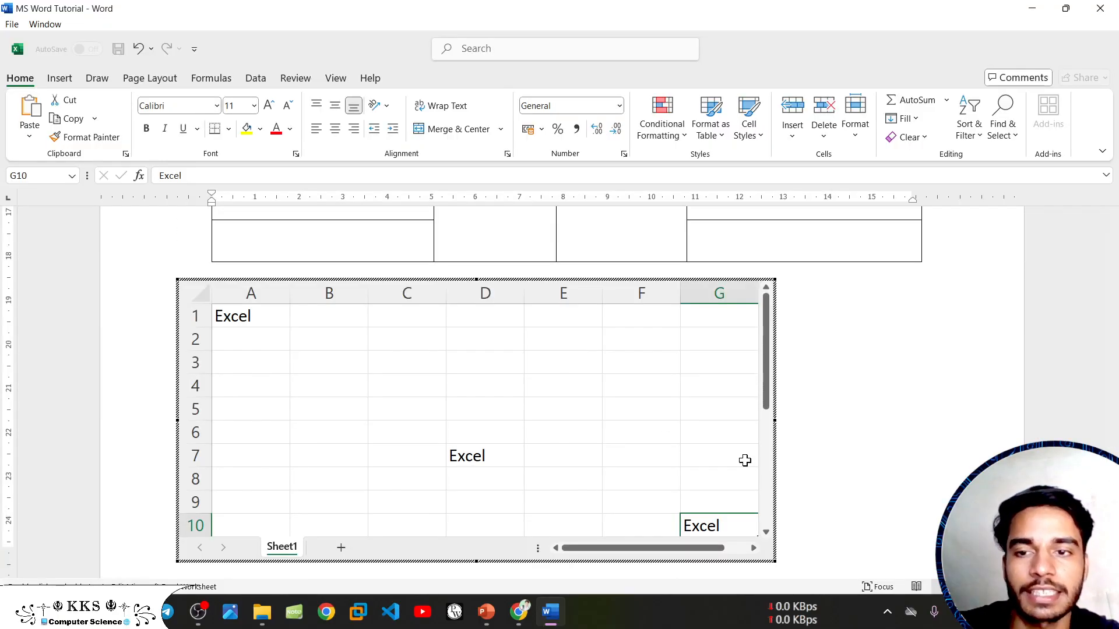
click(427, 394)
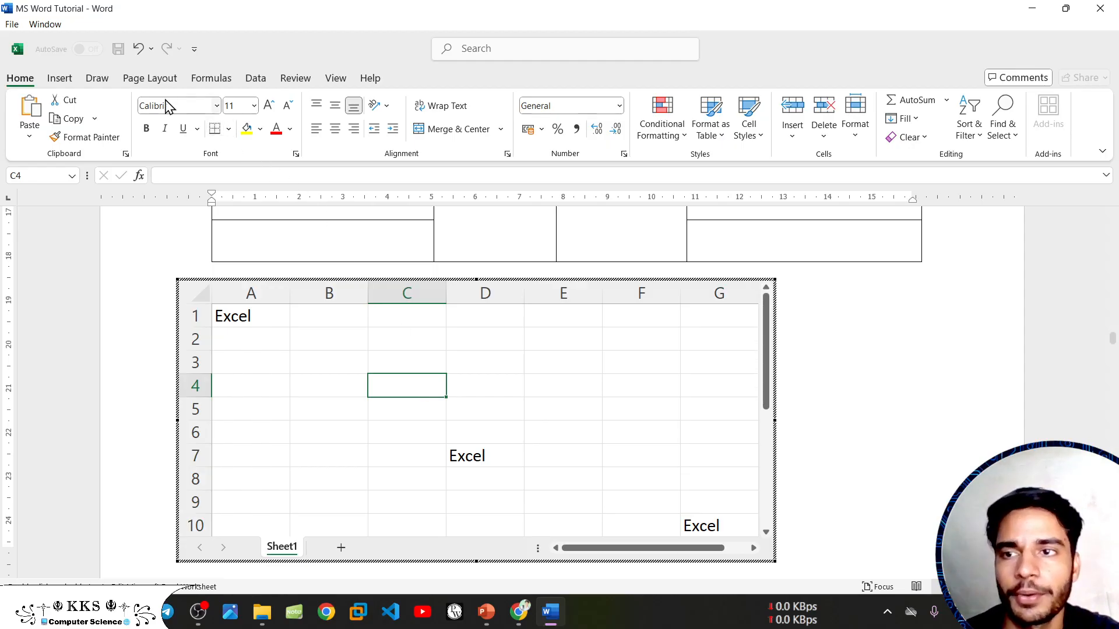
click(831, 367)
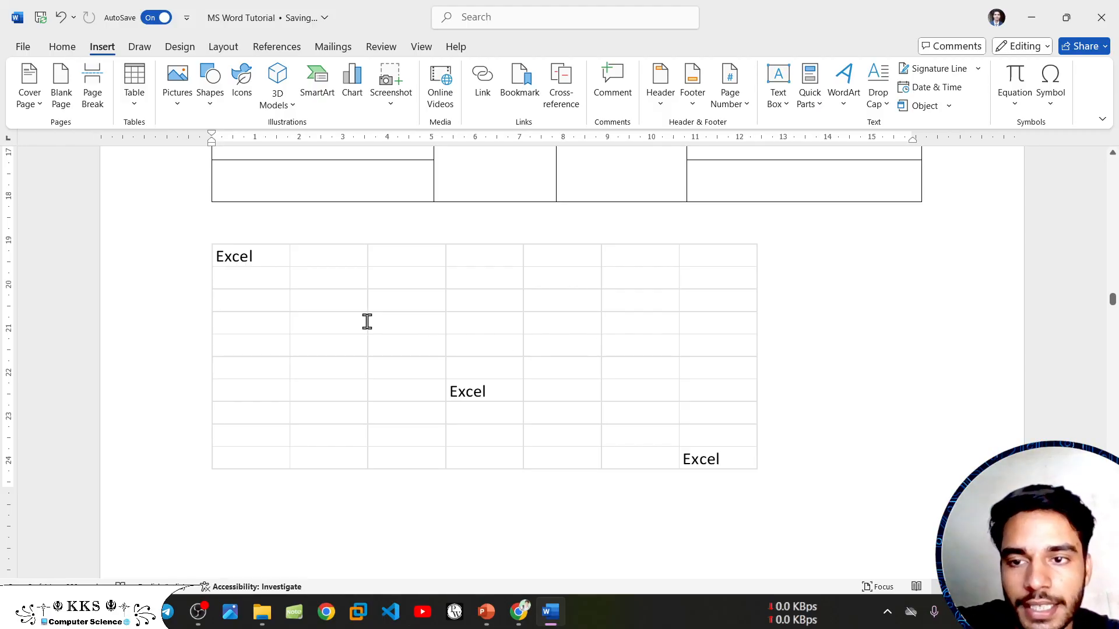
- Convert the embedded spreadsheet object to a one-column table with automatic fixed column width, separating text at paragraphs
click(133, 94)
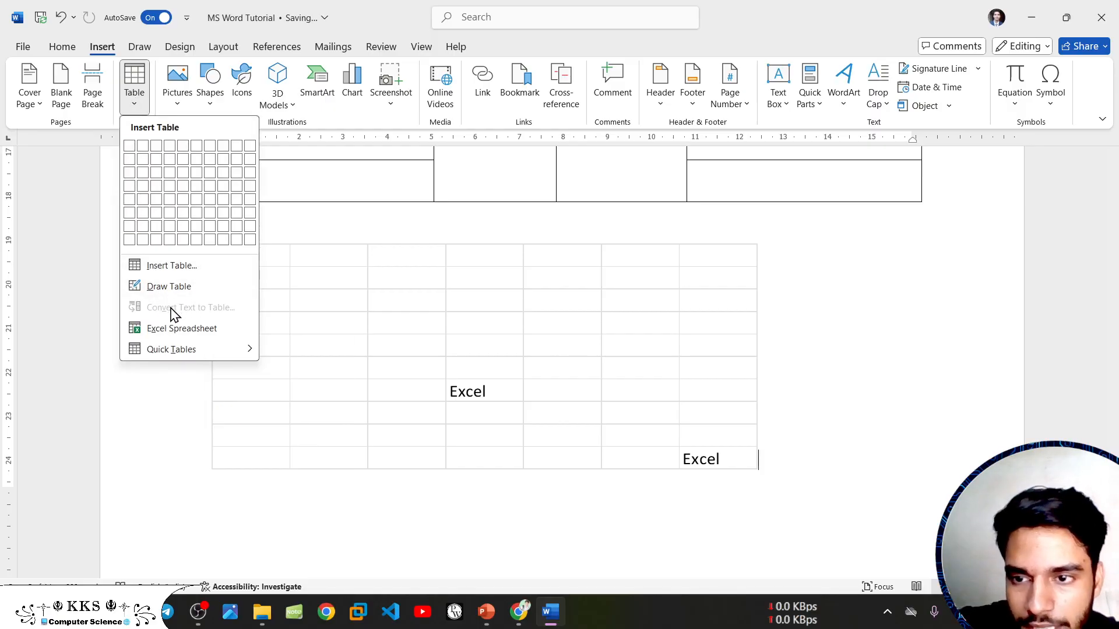
click(348, 297)
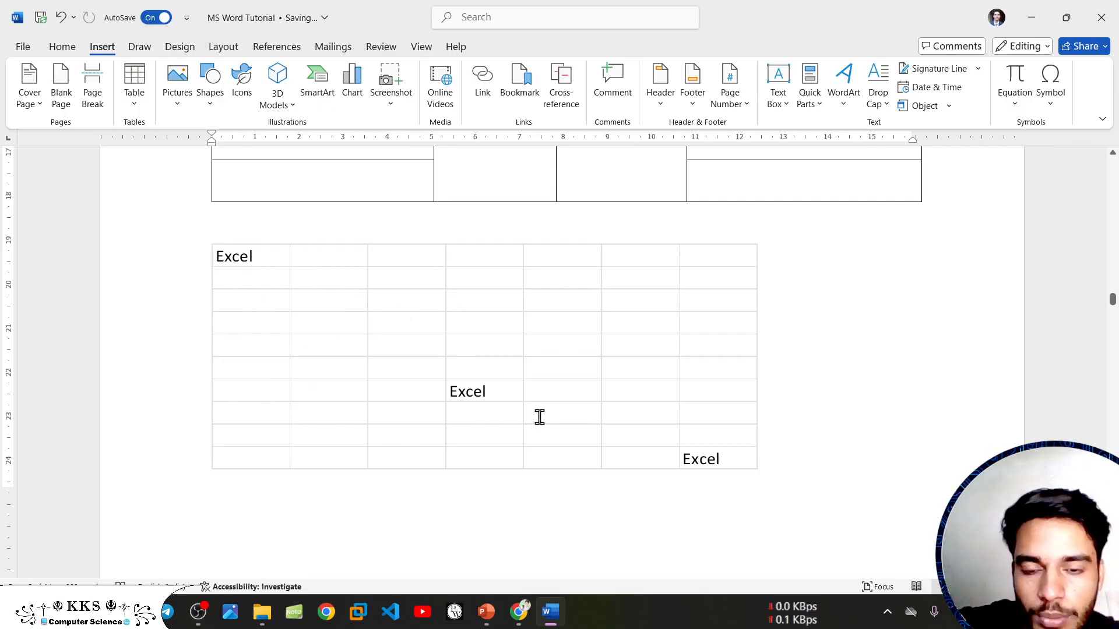
click(233, 271)
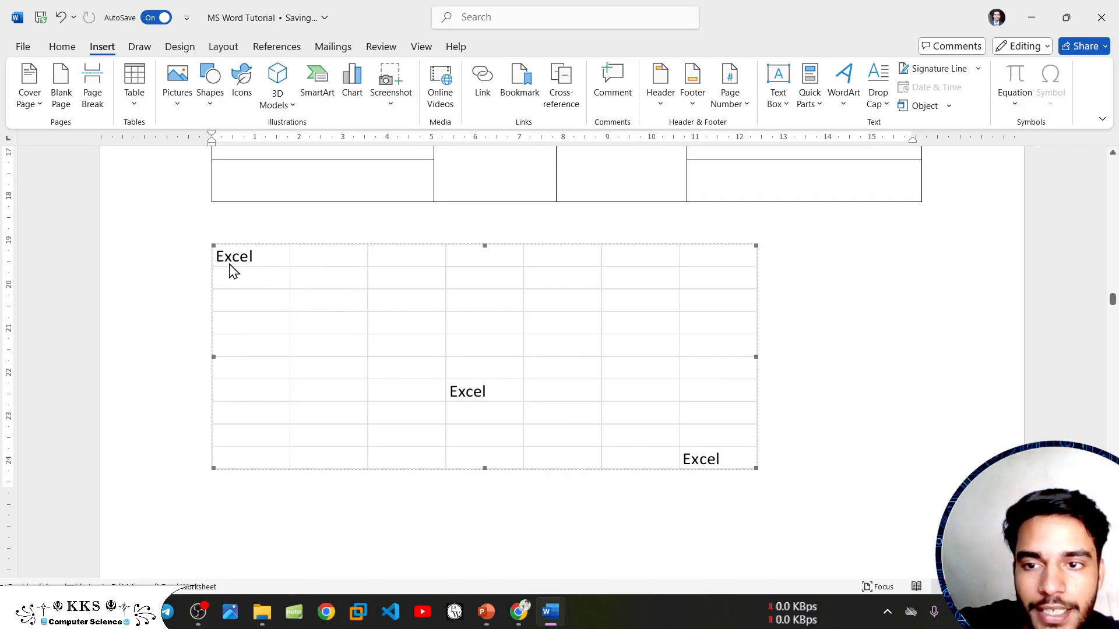
click(136, 93)
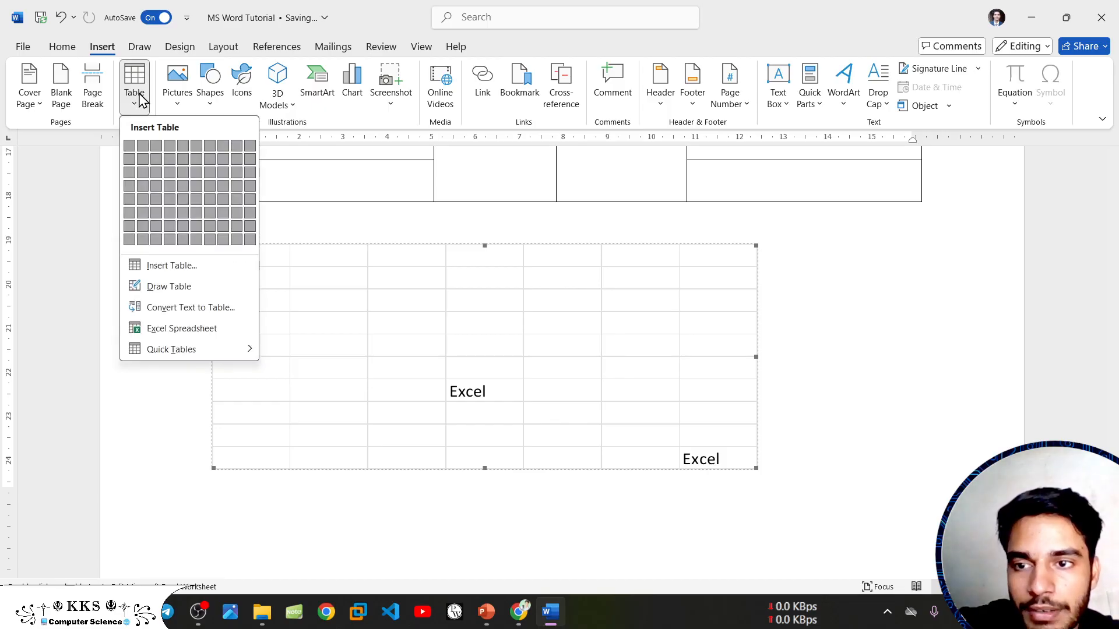
click(188, 307)
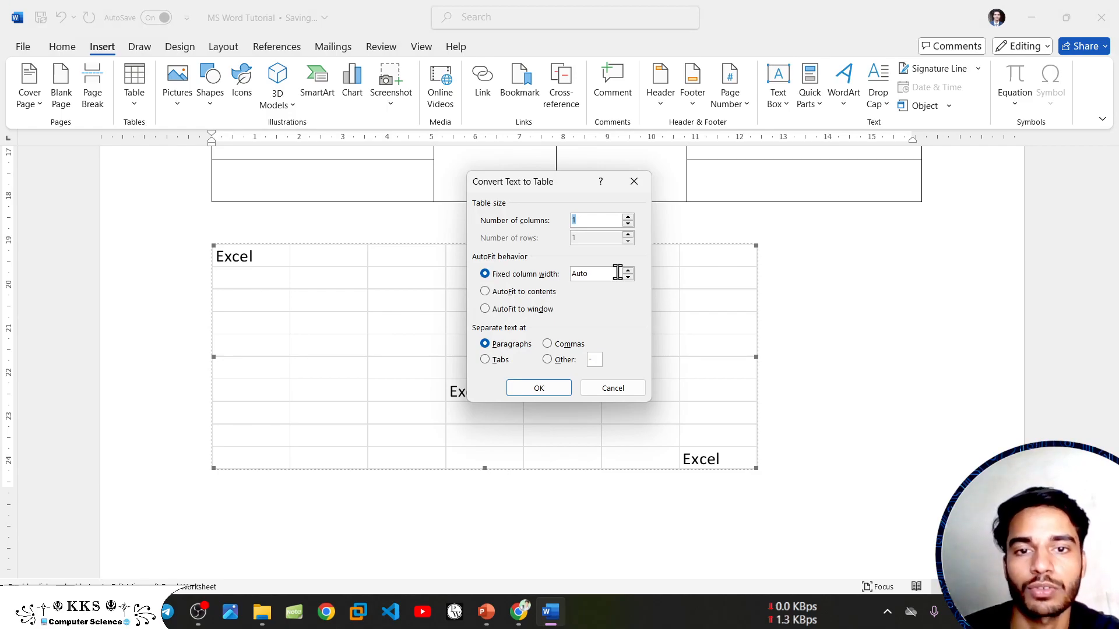
key(BackSpace)
text(7)
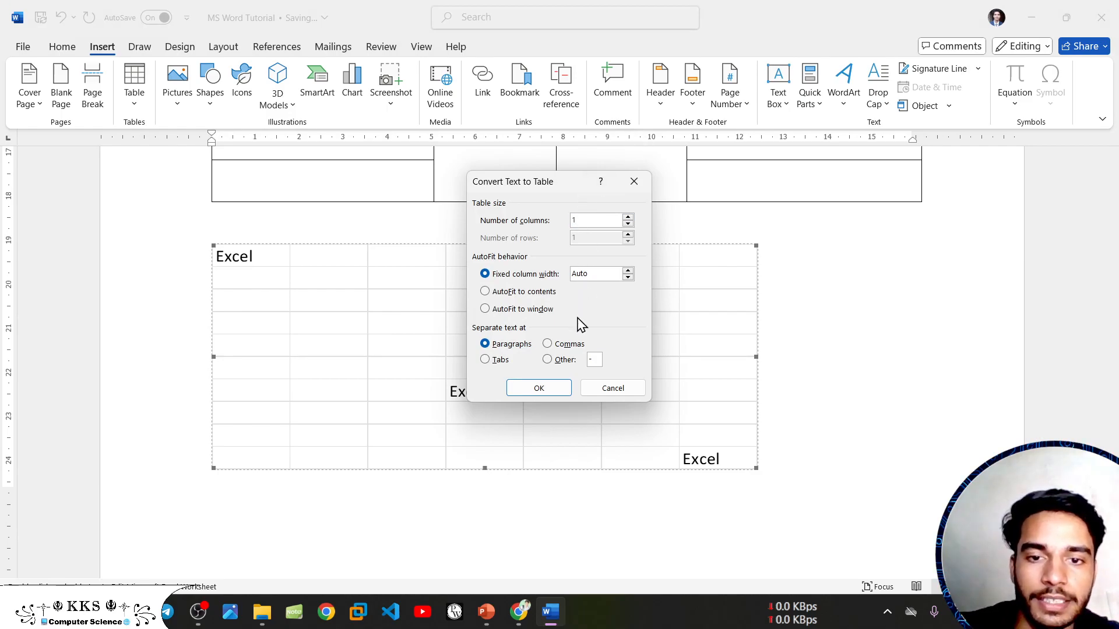
click(549, 389)
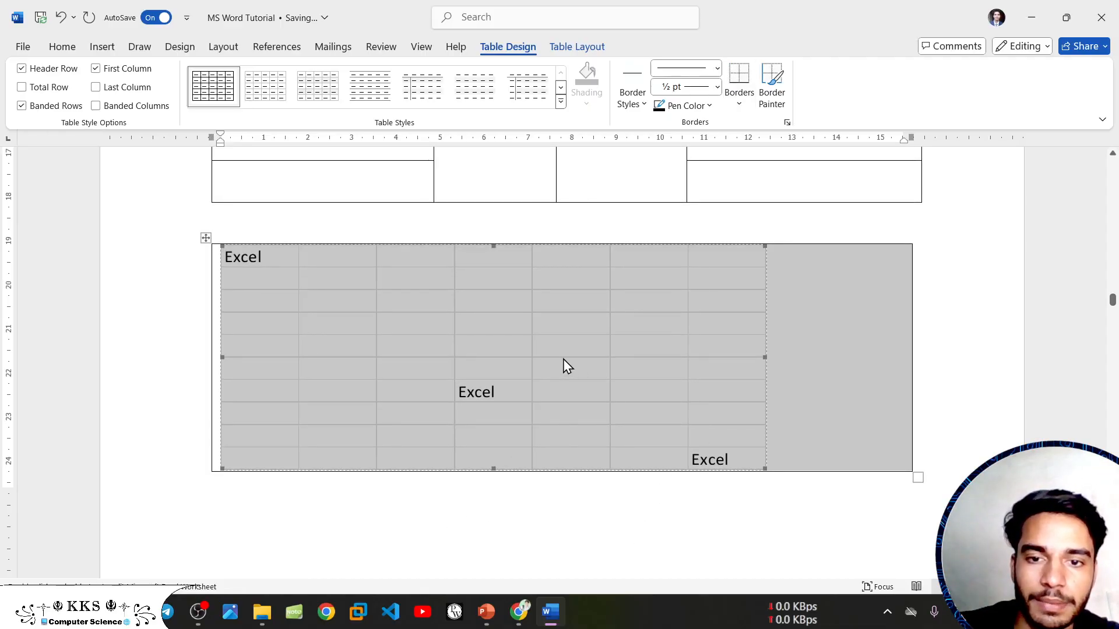
click(719, 331)
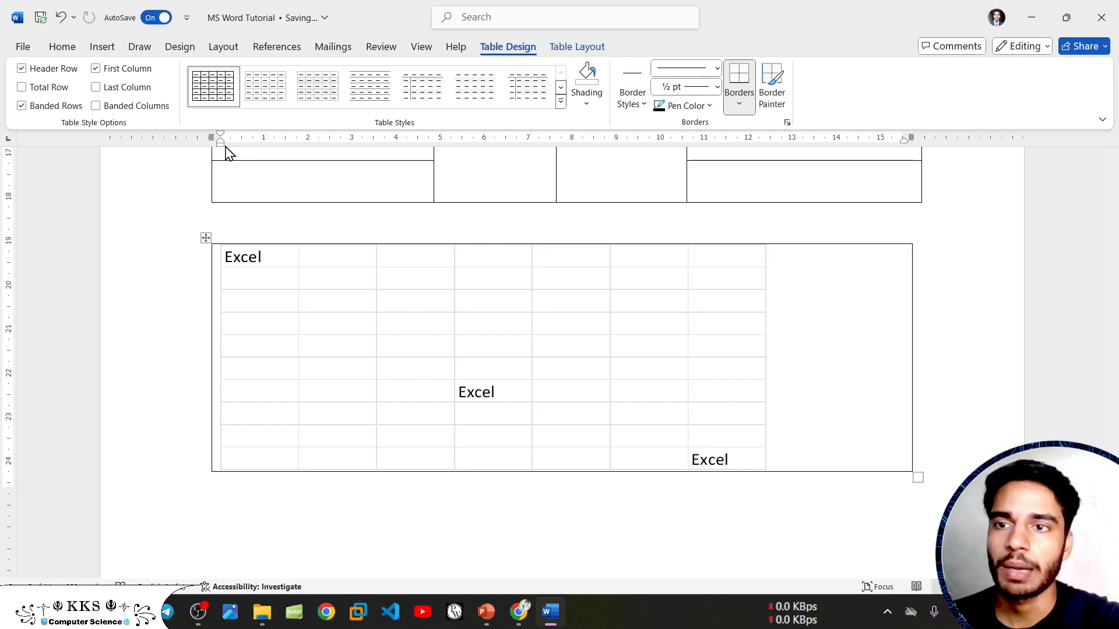
click(102, 47)
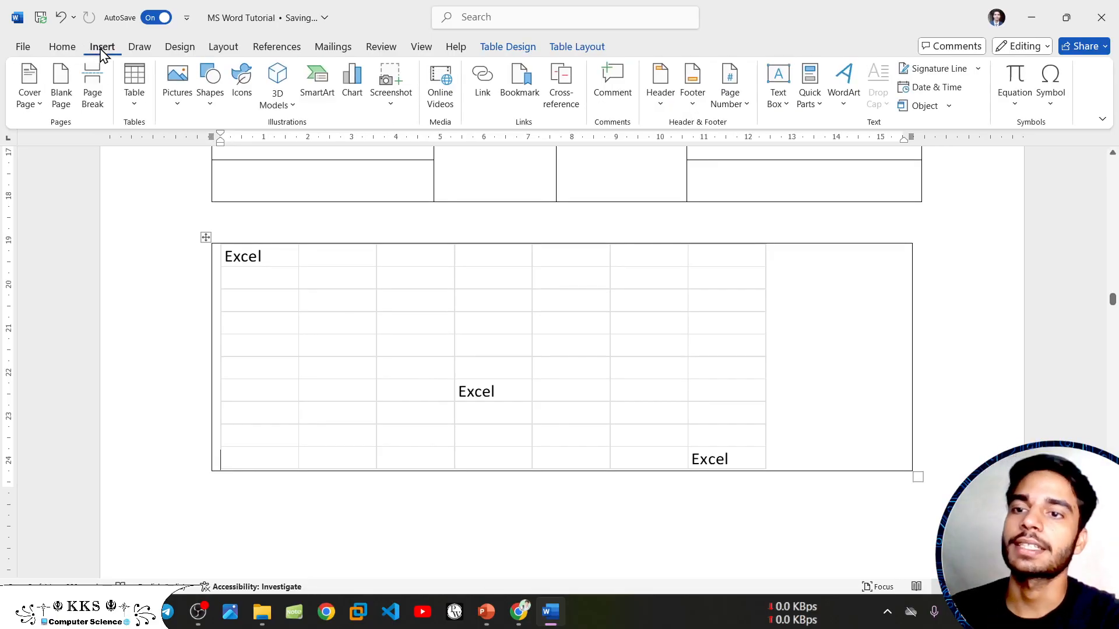
click(133, 99)
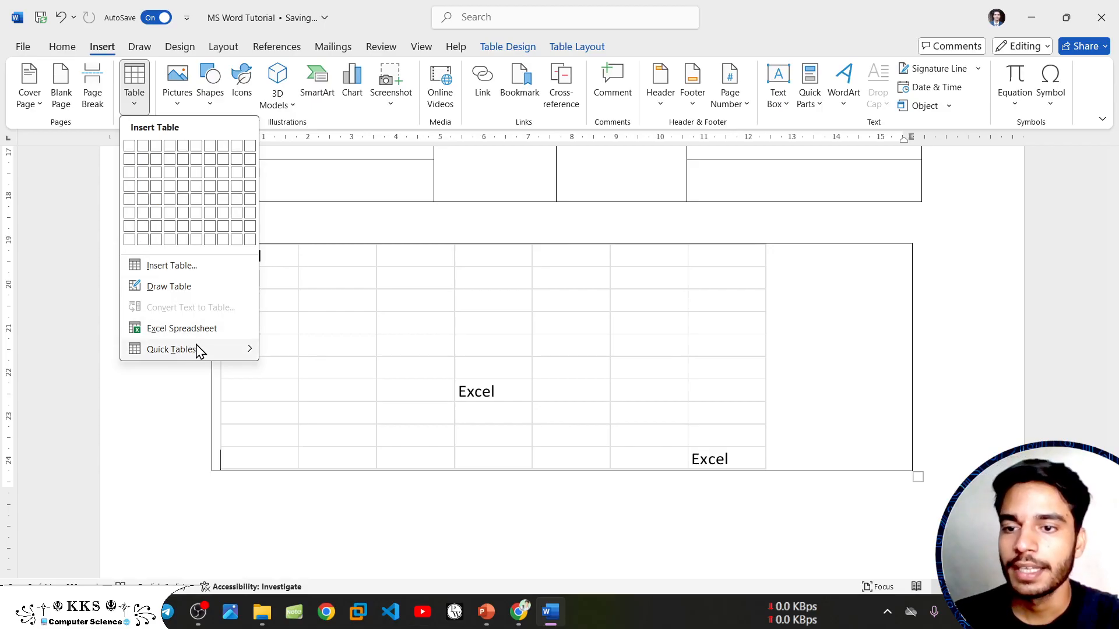
mouse_move(215, 349)
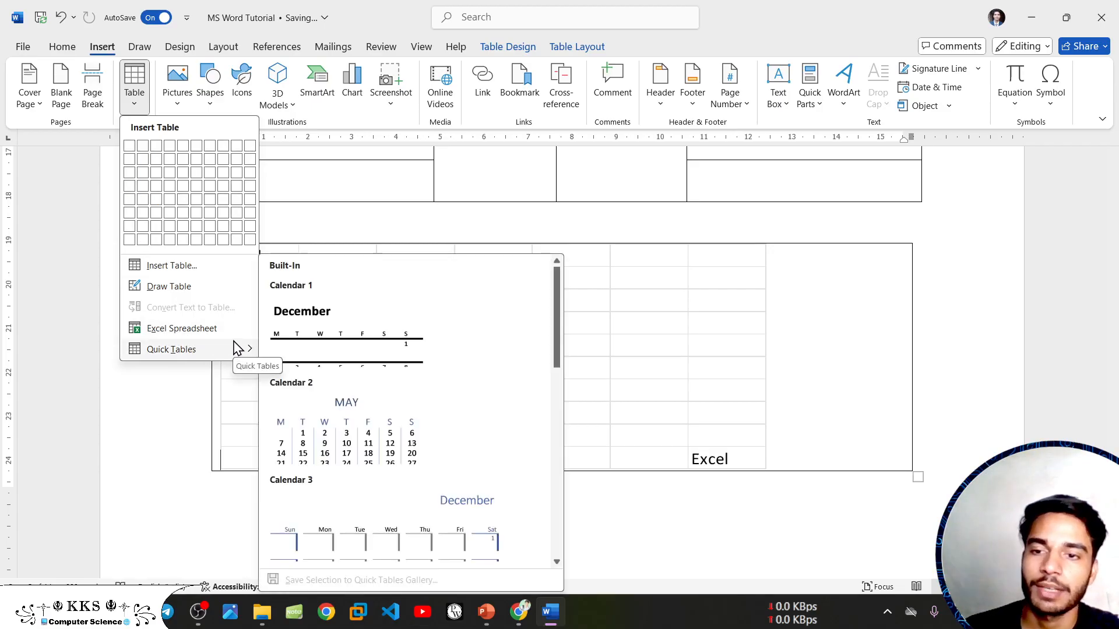
click(701, 444)
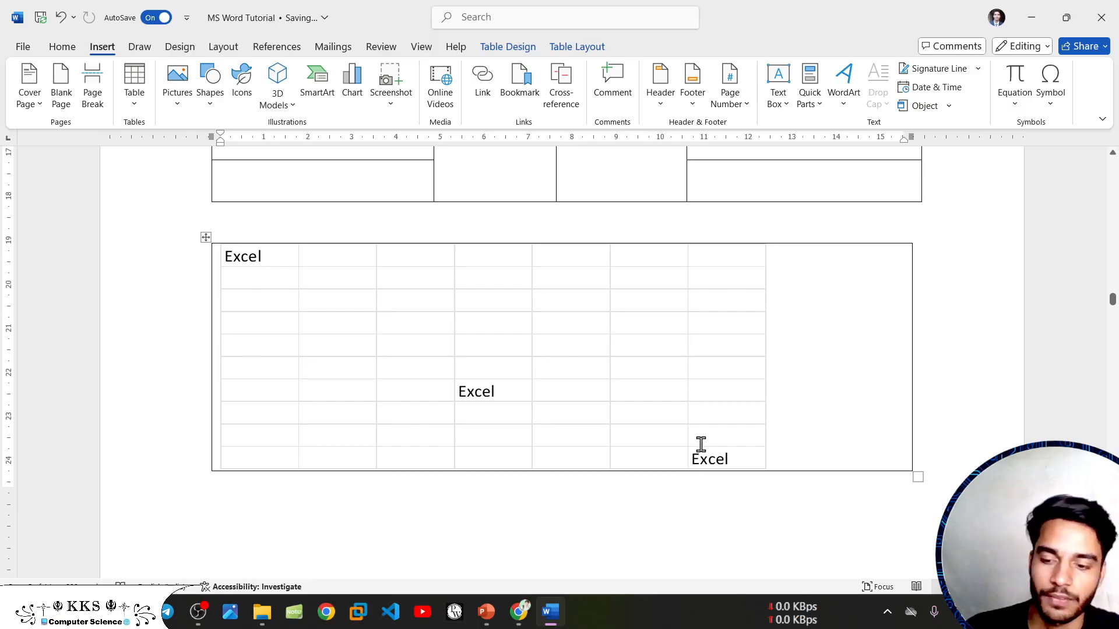
- Undo the conversion of the embedded spreadsheet into a table and place the cursor after the spreadsheet
key(ctrl+z)
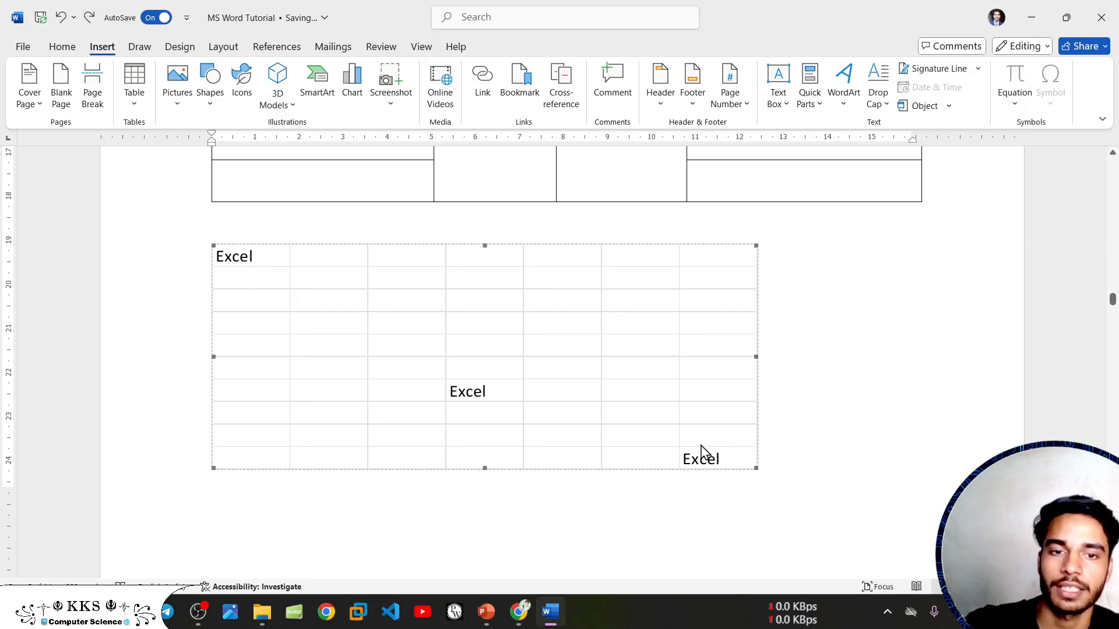
click(867, 448)
scroll(614, 515, down, 3)
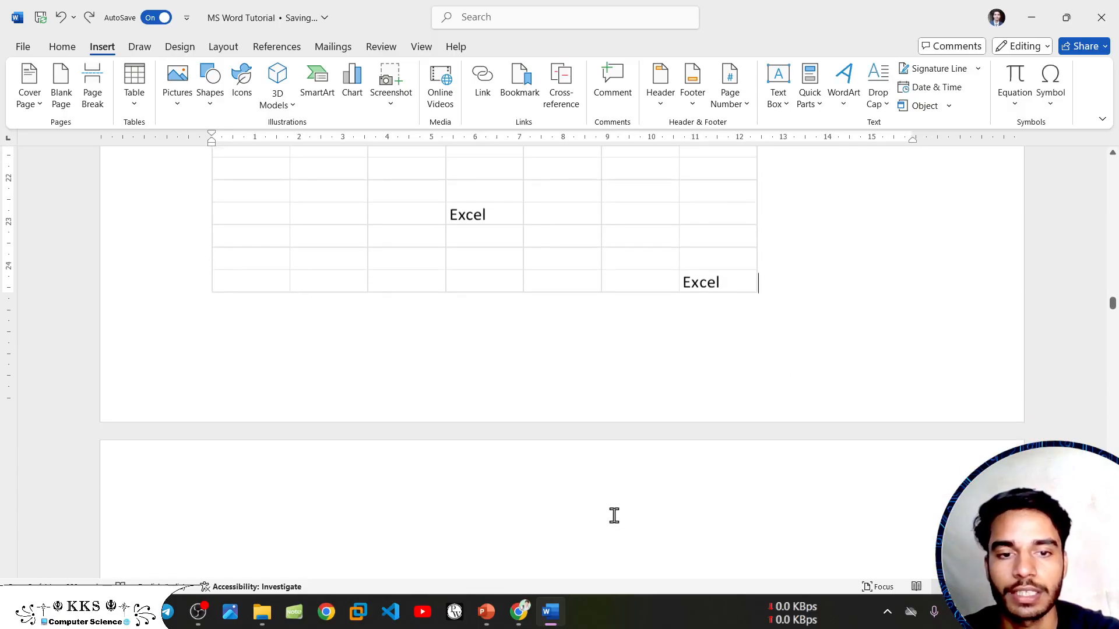
- Try to insert a blank line in front of the embedded spreadsheet
click(516, 513)
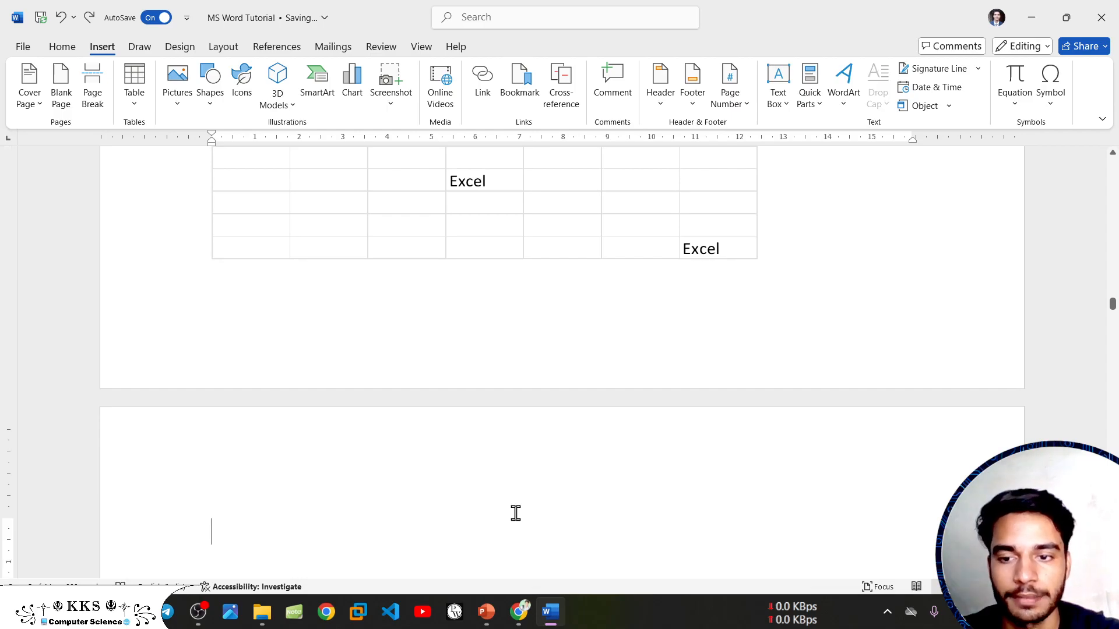
key(Up)
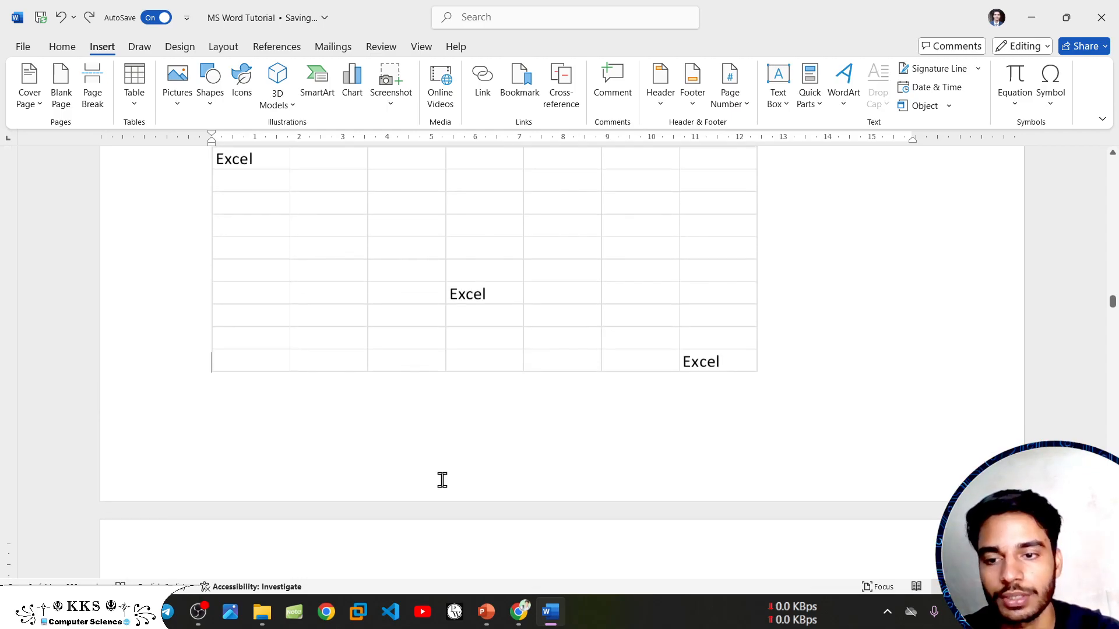
key(Return)
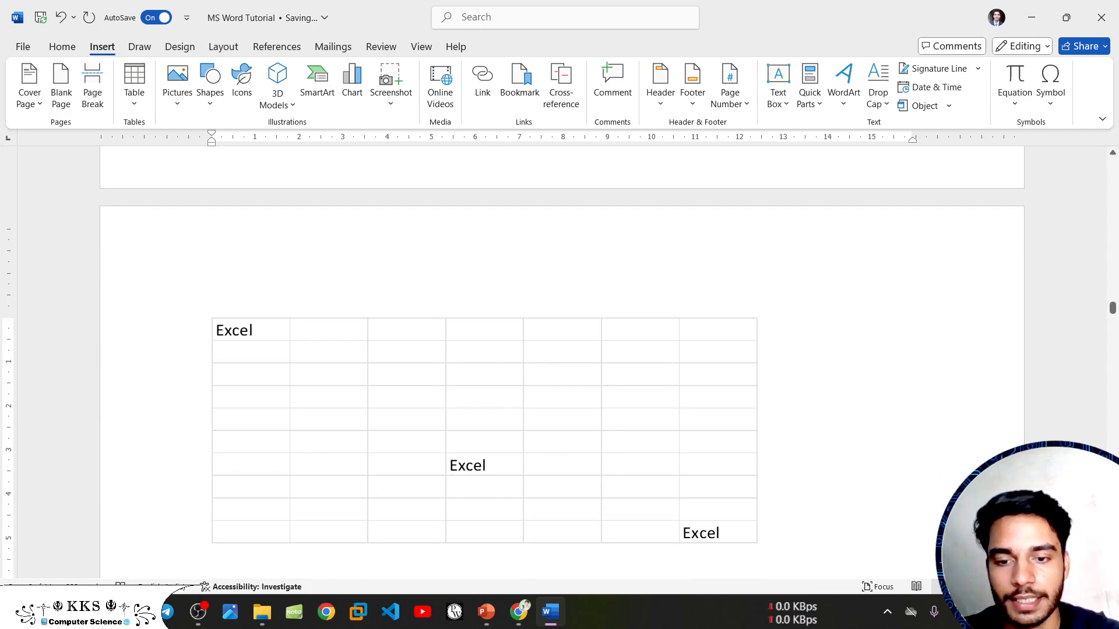
scroll(442, 480, down, 5)
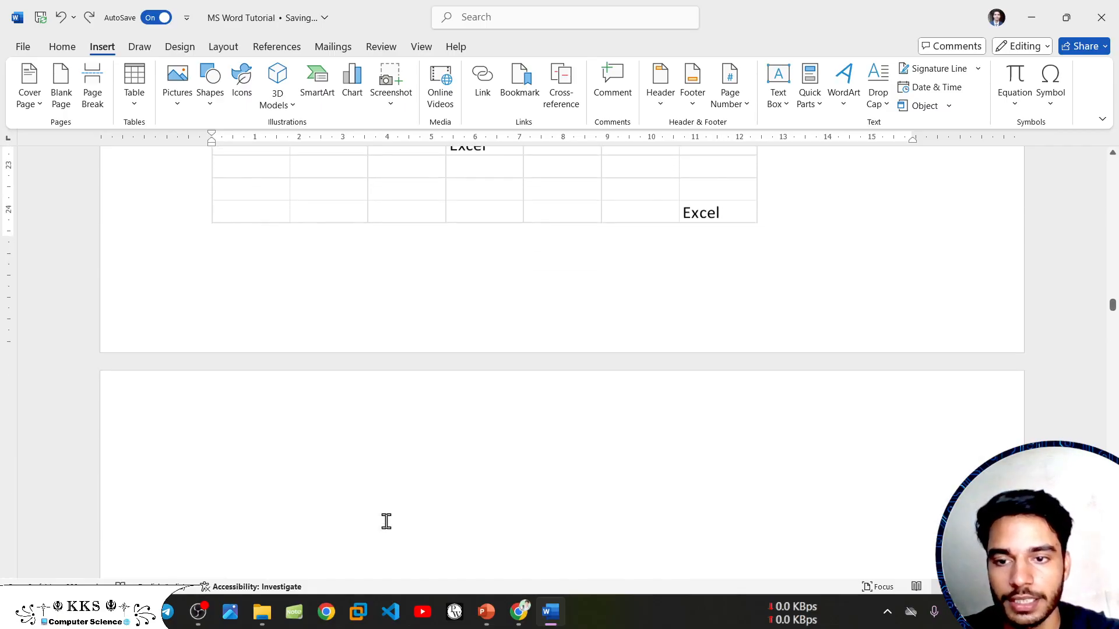
- Insert the built-in Double Table quick table on the blank page after the embedded spreadsheet
click(352, 467)
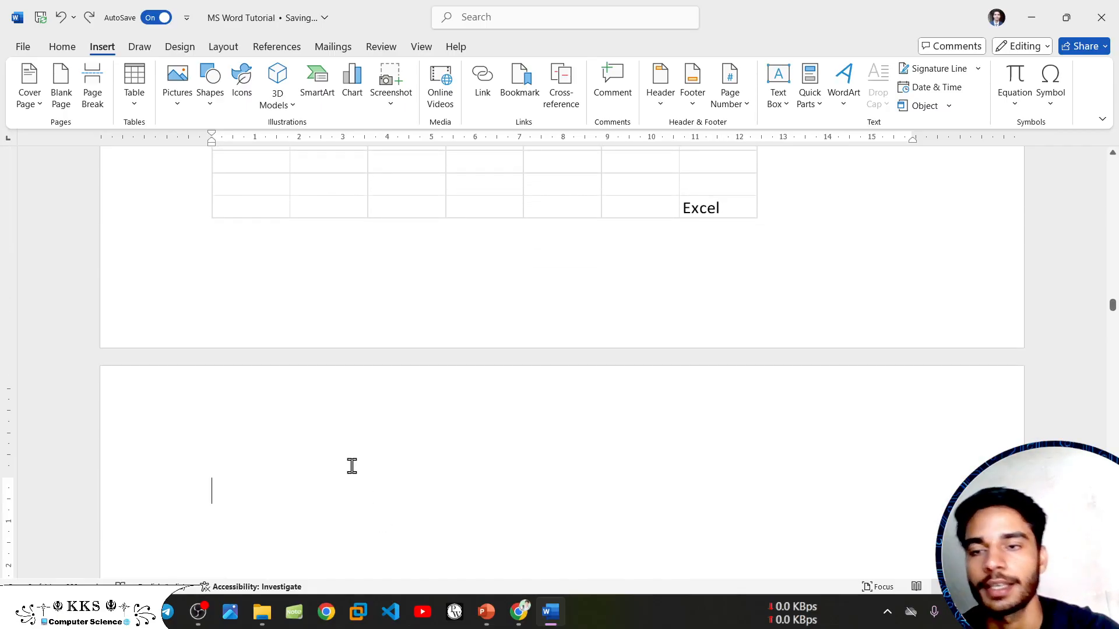
click(135, 93)
mouse_move(200, 349)
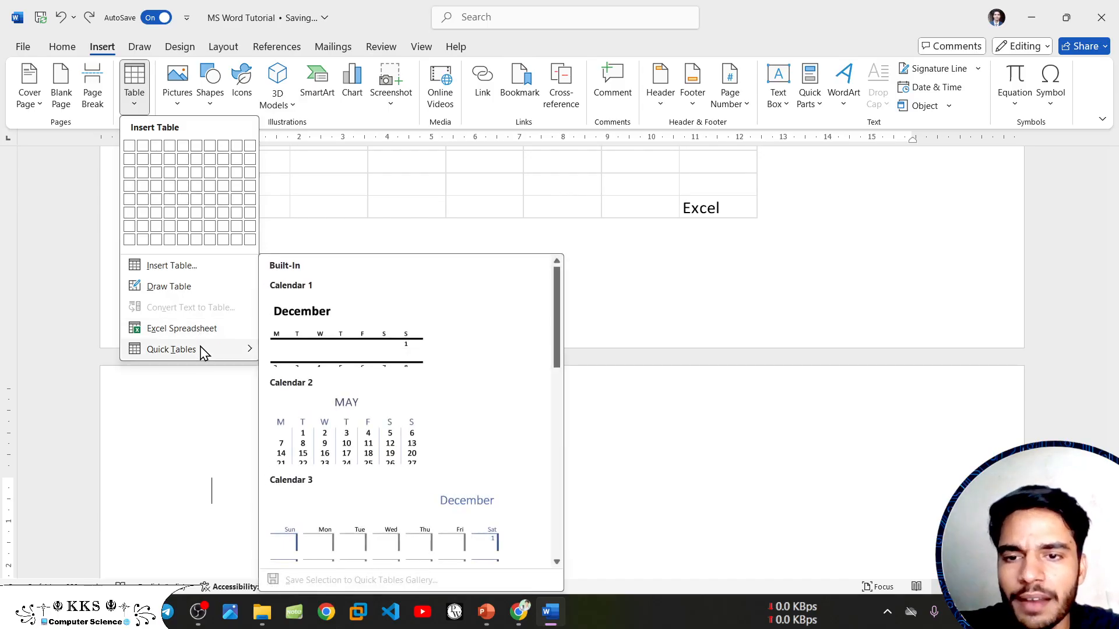
scroll(338, 370, down, 6)
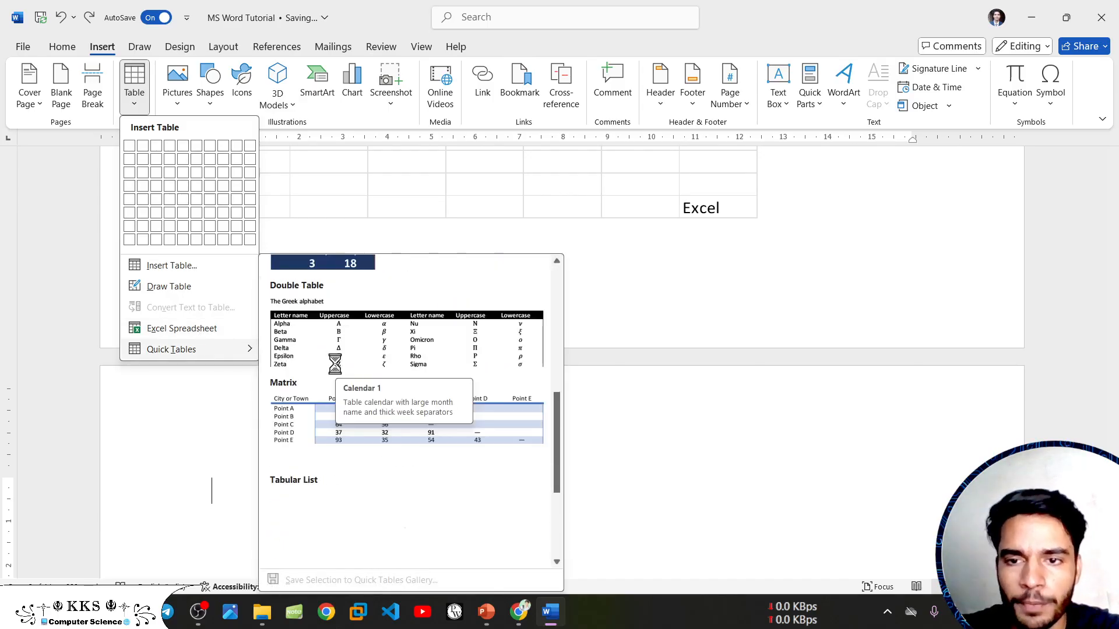
scroll(335, 366, up, 5)
scroll(335, 365, down, 5)
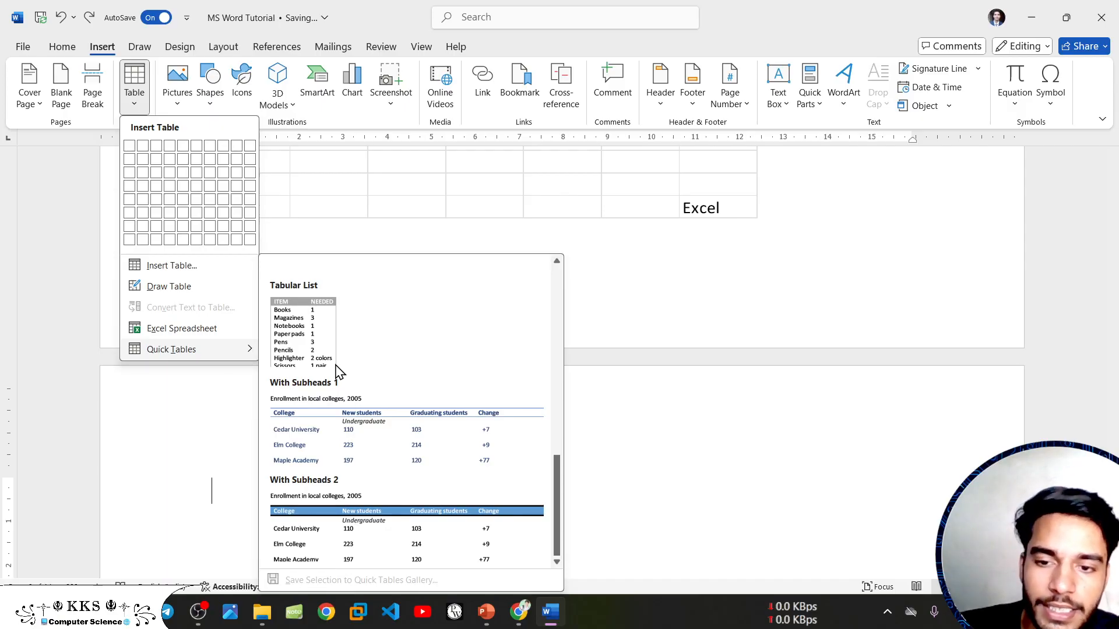
scroll(339, 371, up, 4)
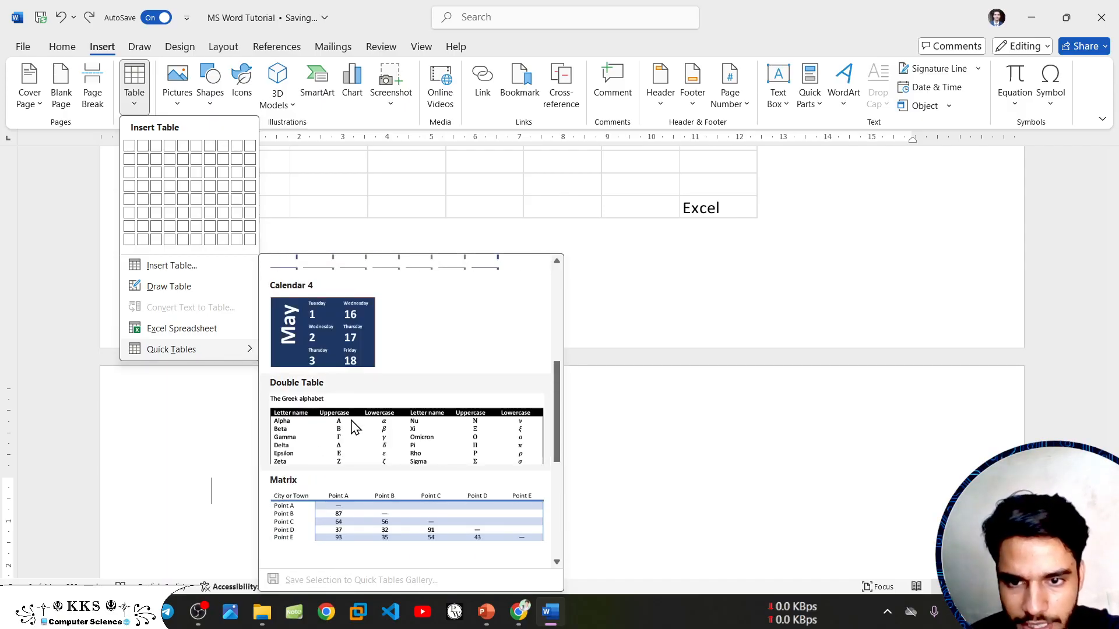
scroll(352, 425, up, 3)
scroll(351, 426, up, 2)
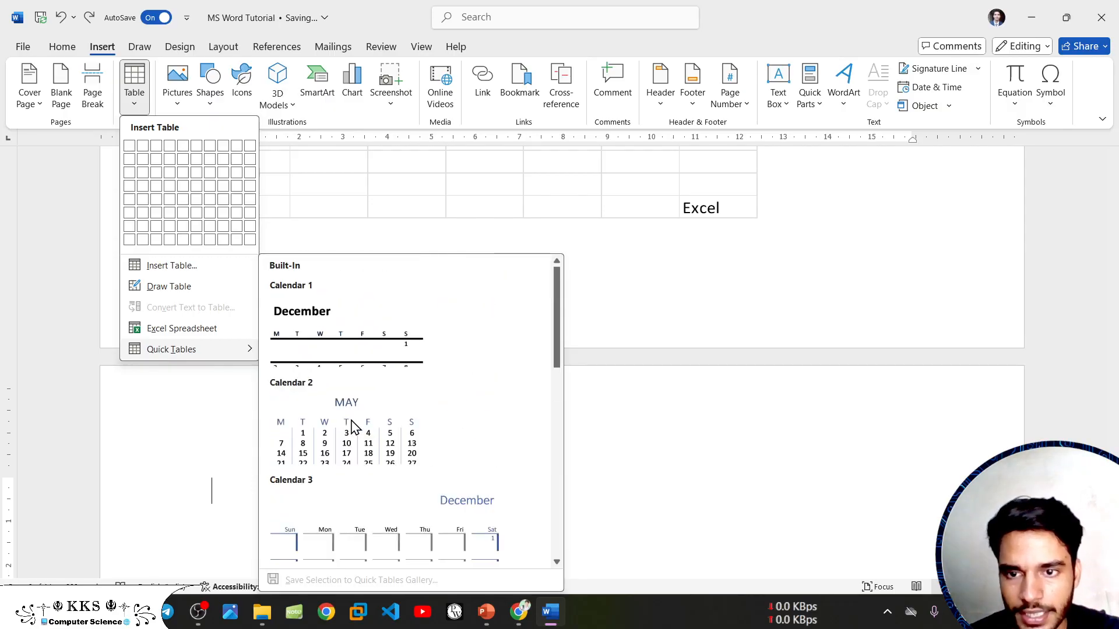
scroll(351, 425, down, 6)
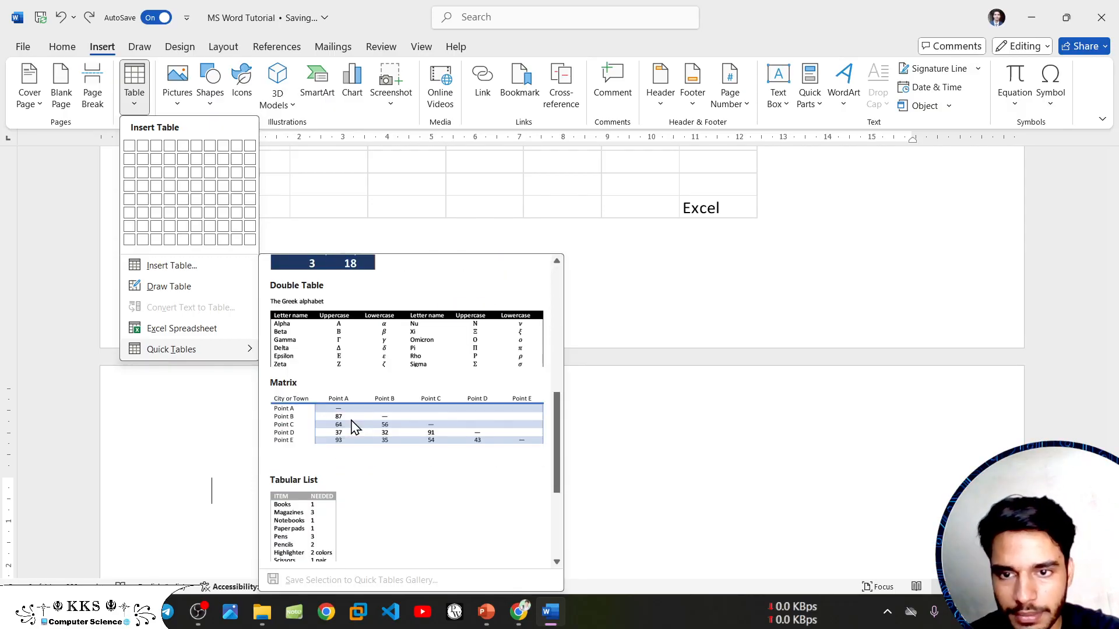
click(434, 350)
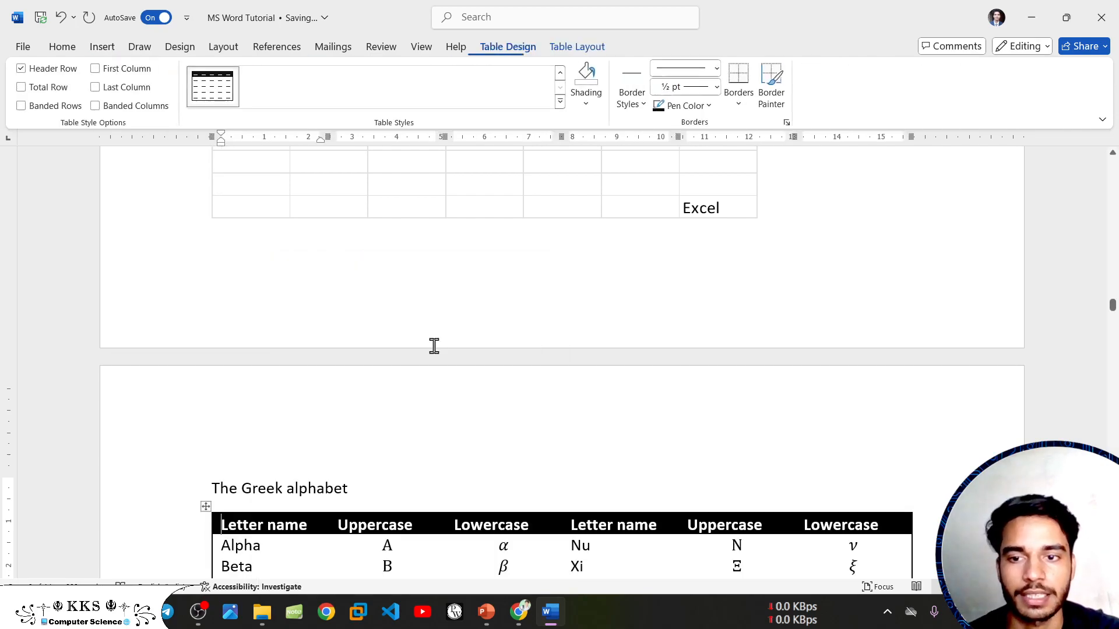
- Highlight the first "Letter name" header in the Greek alphabet table, then clear the selection
scroll(435, 346, down, 4)
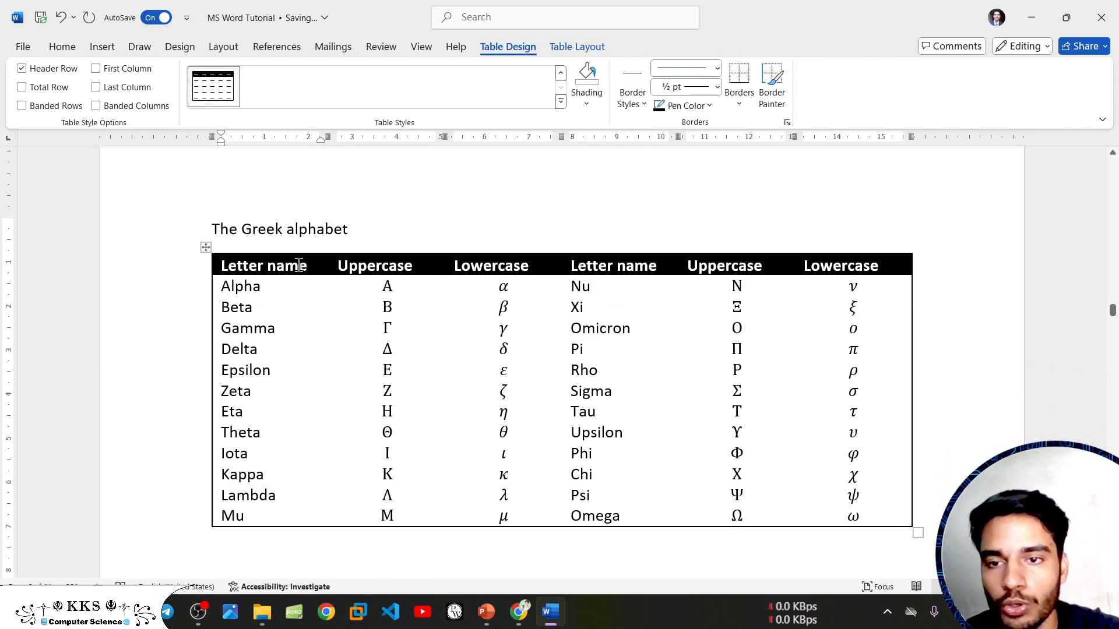
drag(301, 267, 222, 267)
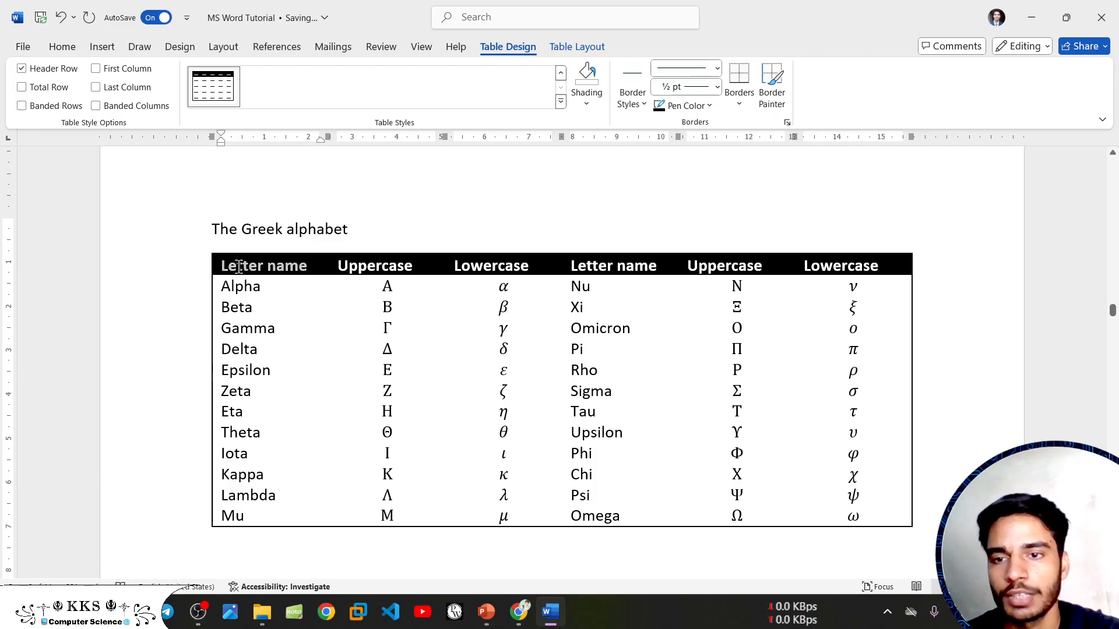
click(283, 272)
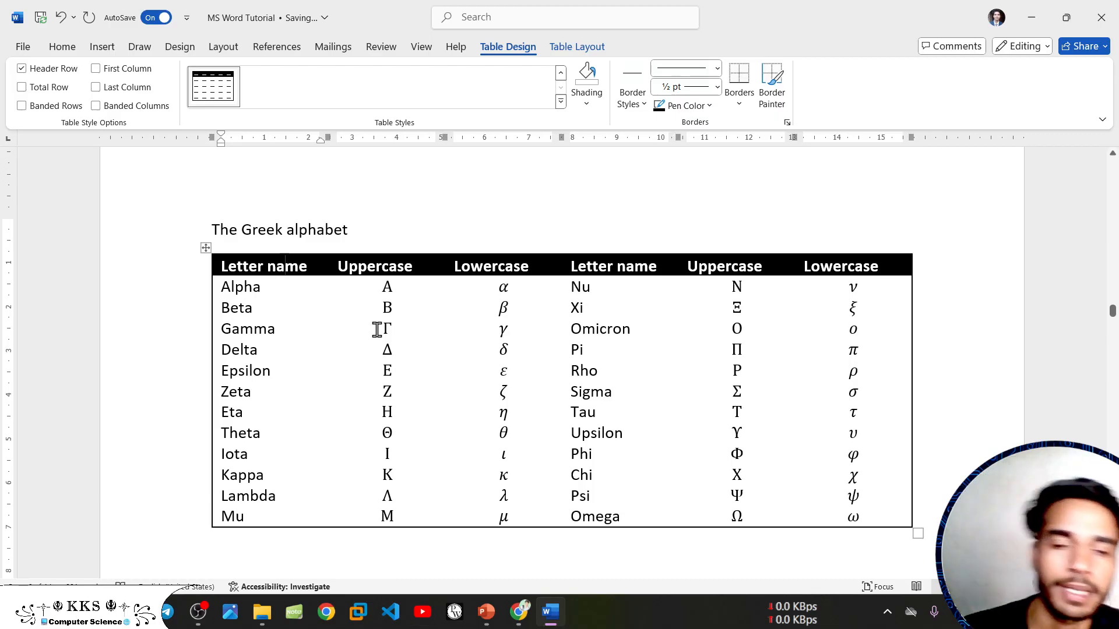
click(102, 47)
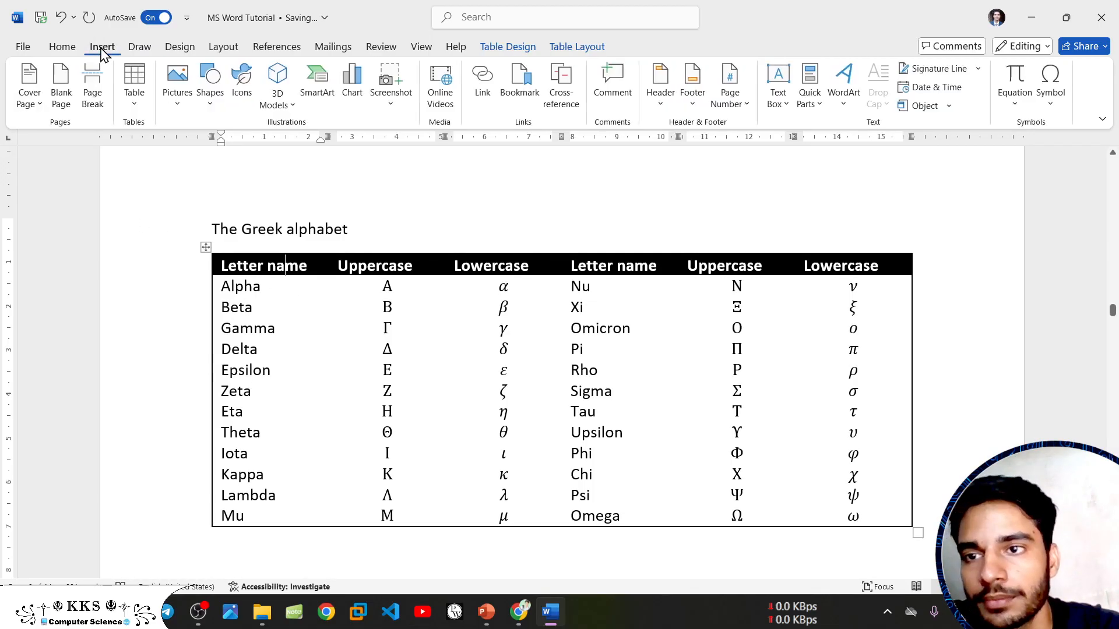
click(134, 88)
mouse_move(163, 350)
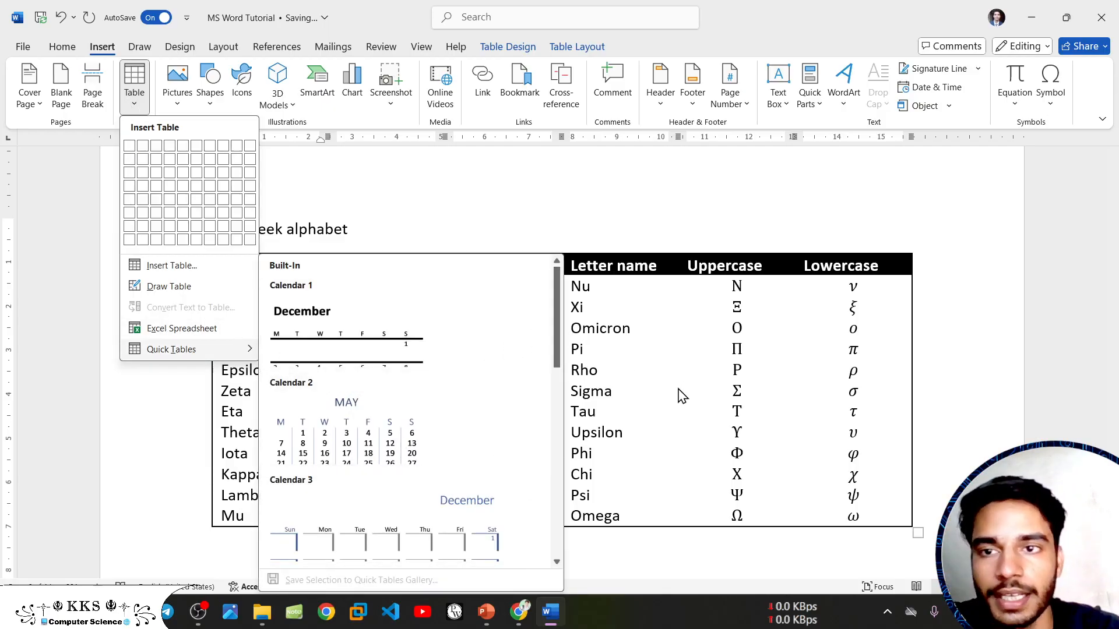
key(Escape)
key(Escape)
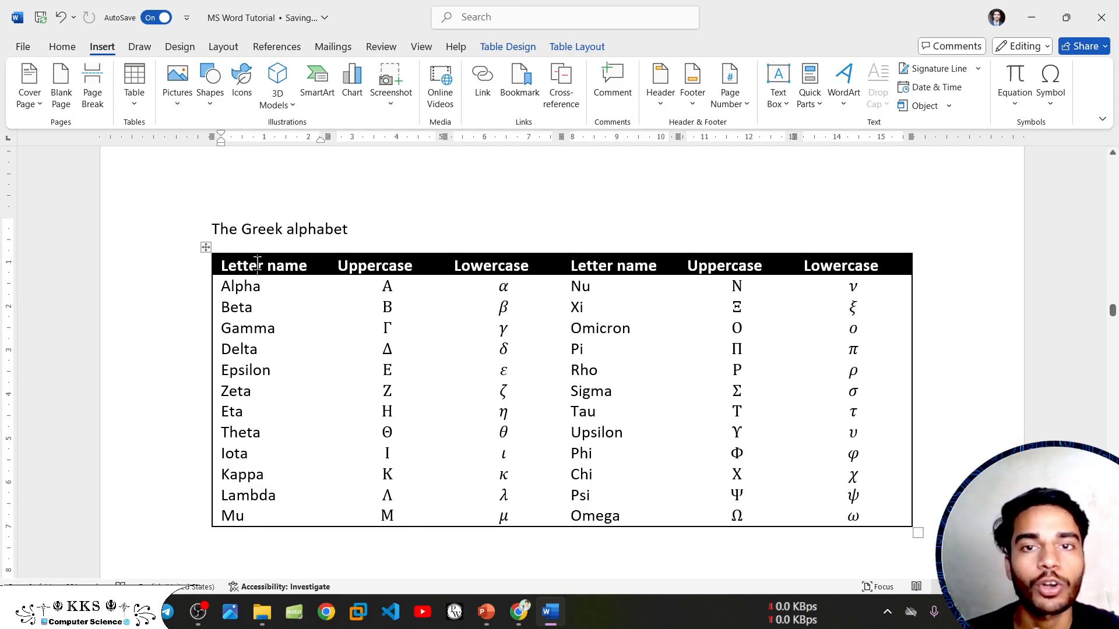
- Select and deselect the whole Greek alphabet table, then go back through the earlier tables to the one under the "Insert :- table" heading
click(207, 249)
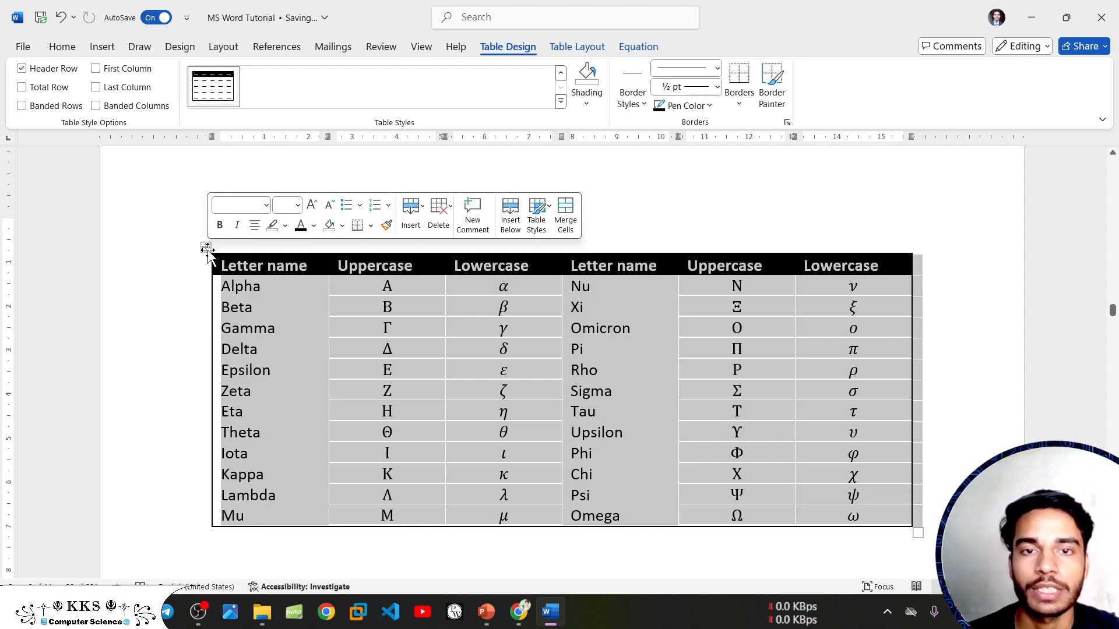
click(271, 316)
scroll(272, 315, up, 3)
scroll(272, 314, up, 10)
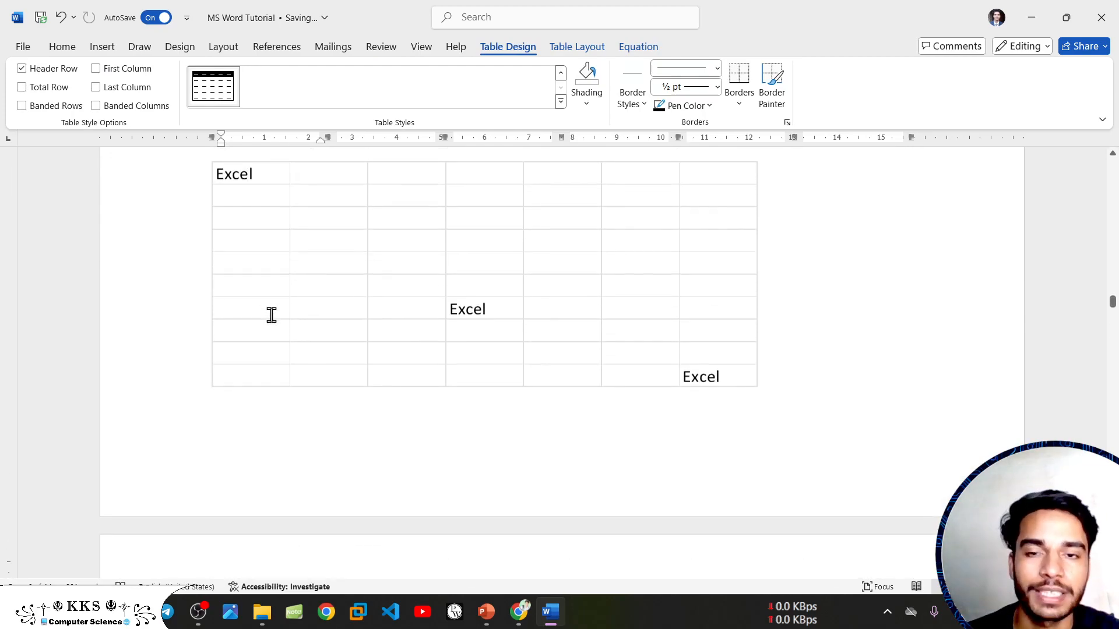
scroll(272, 315, up, 1)
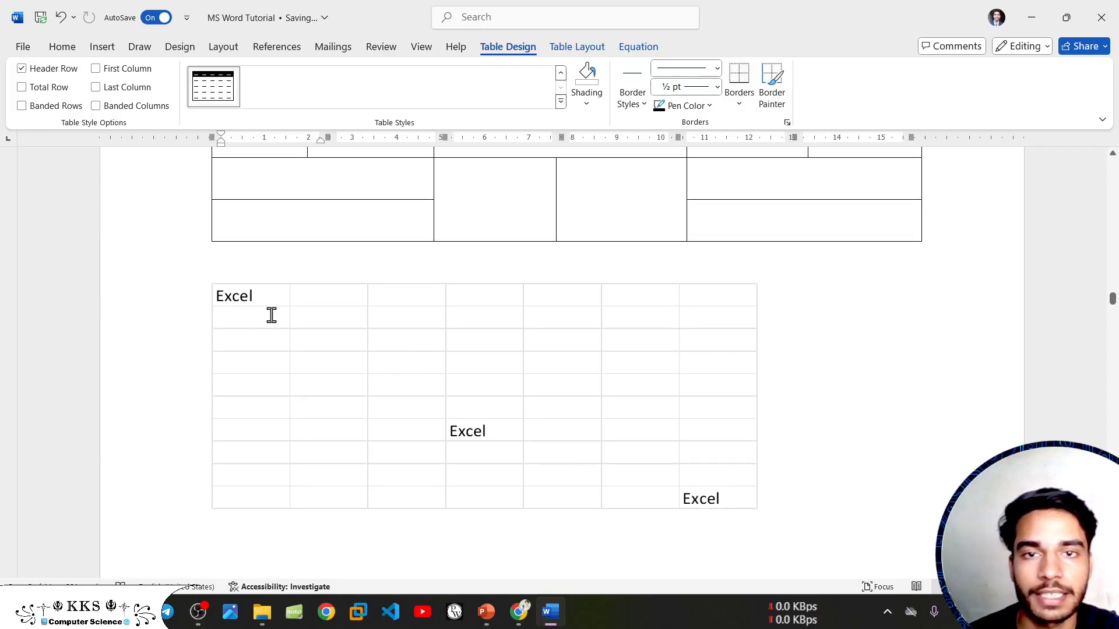
click(274, 320)
scroll(271, 317, up, 4)
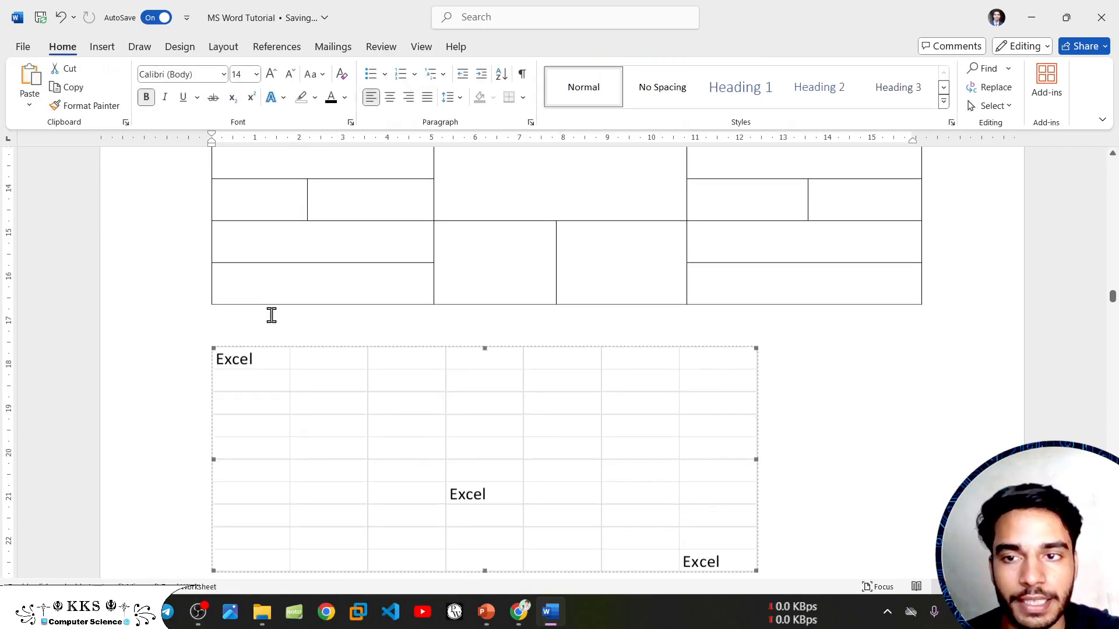
click(272, 331)
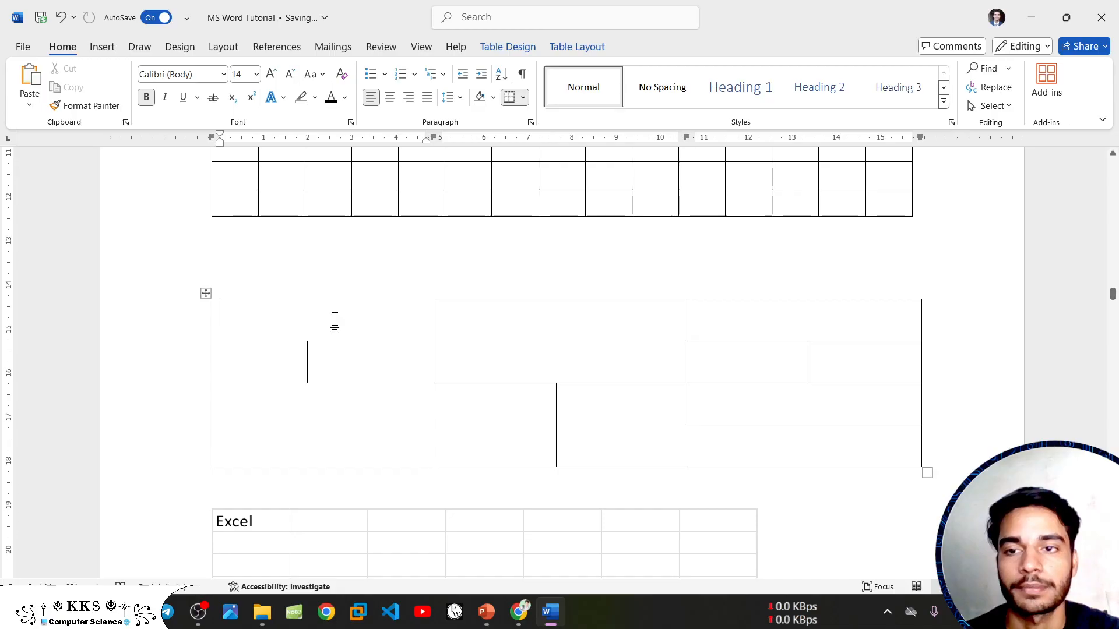
scroll(335, 320, up, 10)
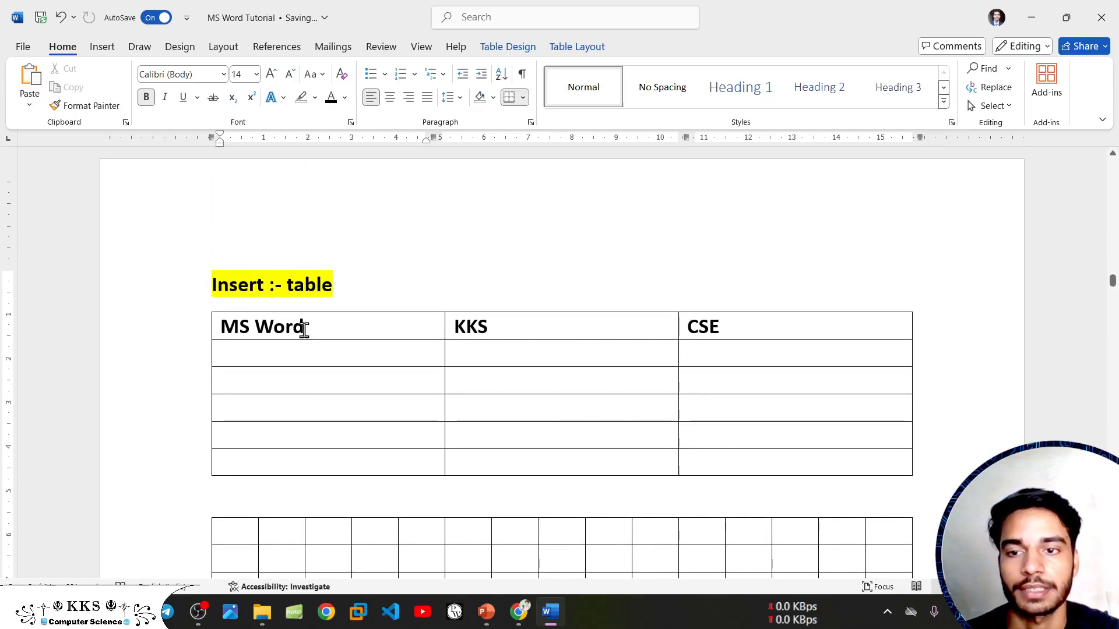
click(356, 328)
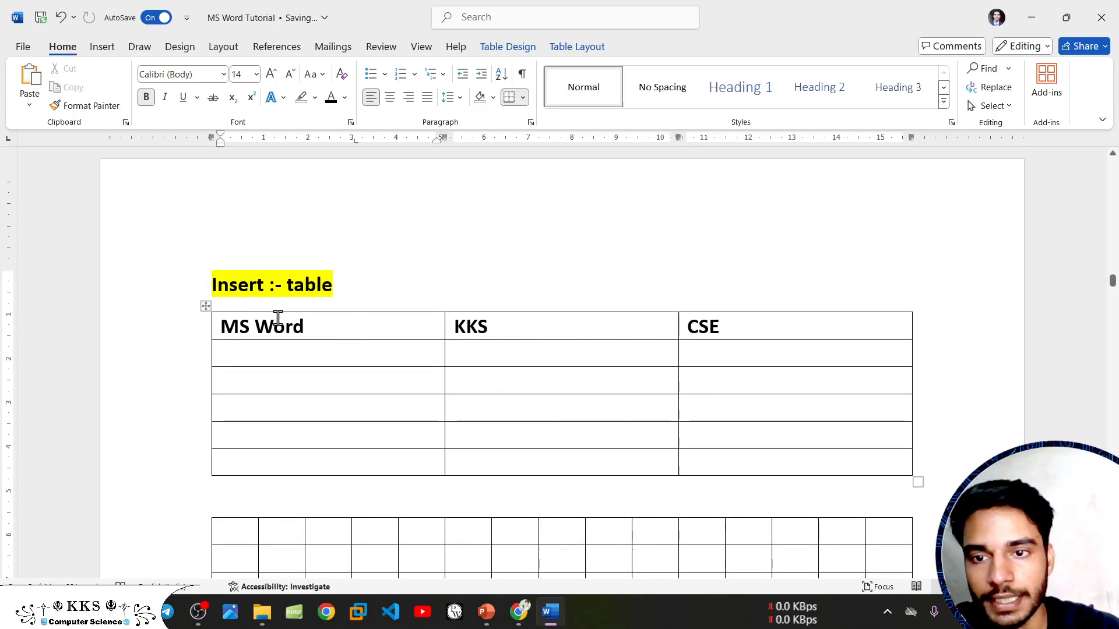
- Select the entire table headed MS Word, KKS and CSE, clear the selection and select the whole table again
click(207, 306)
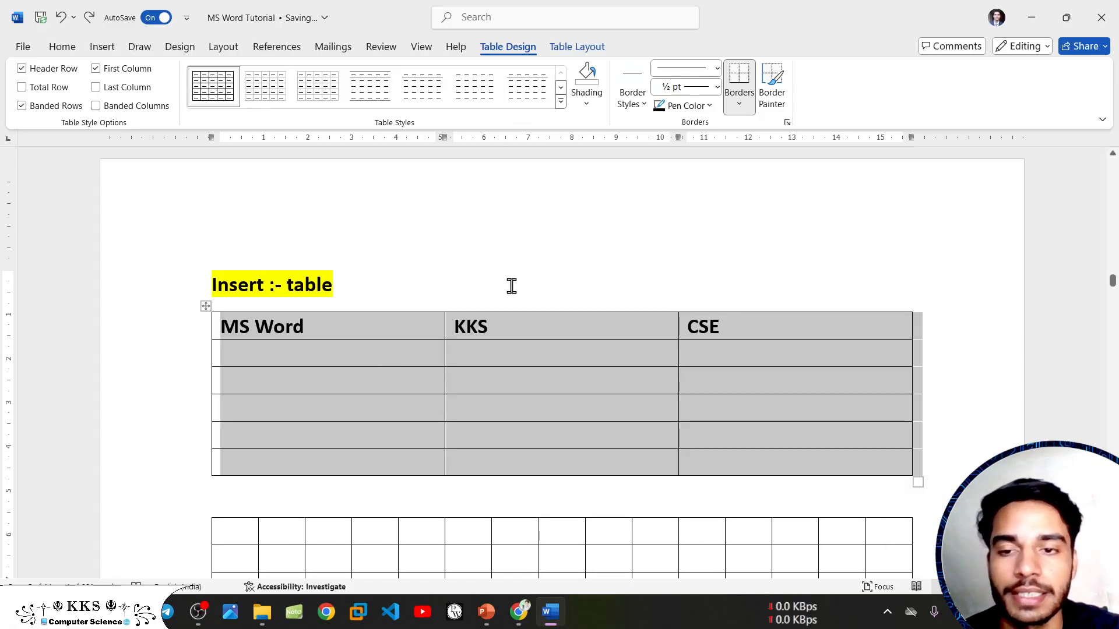
click(412, 290)
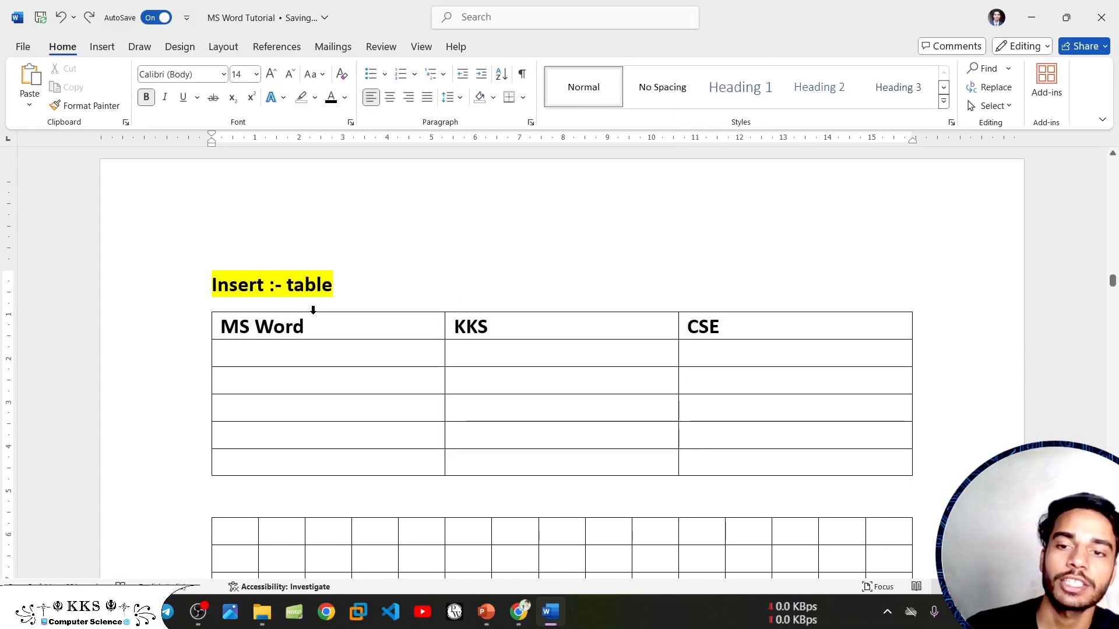
click(274, 327)
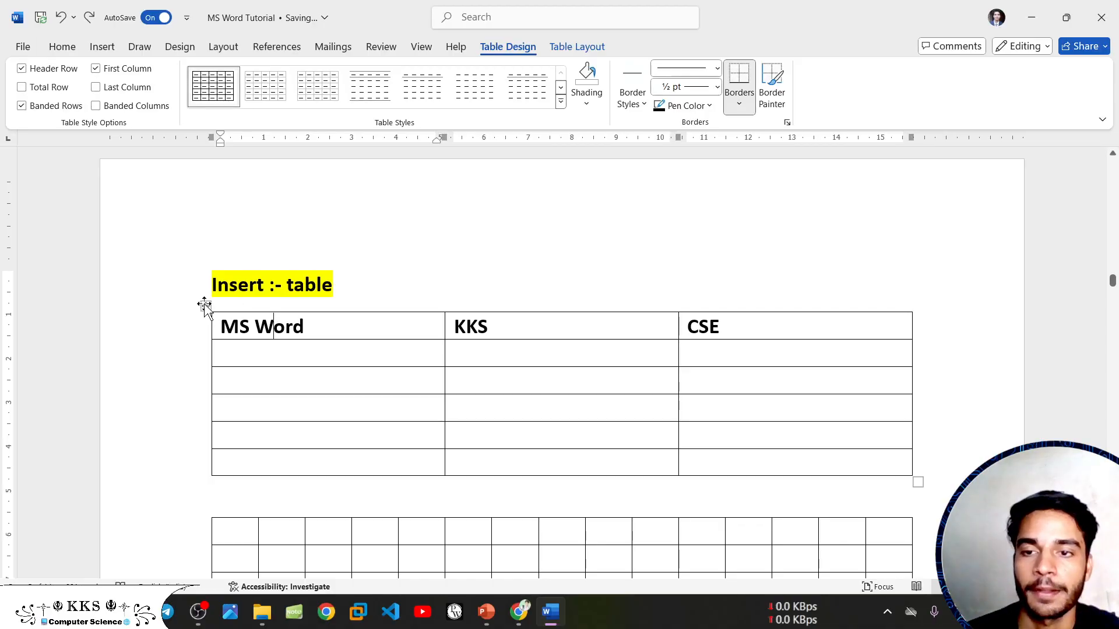
click(205, 304)
- Apply the green Grid Table 4 - Accent 6 style to the table headed MS Word, KKS and CSE
click(320, 329)
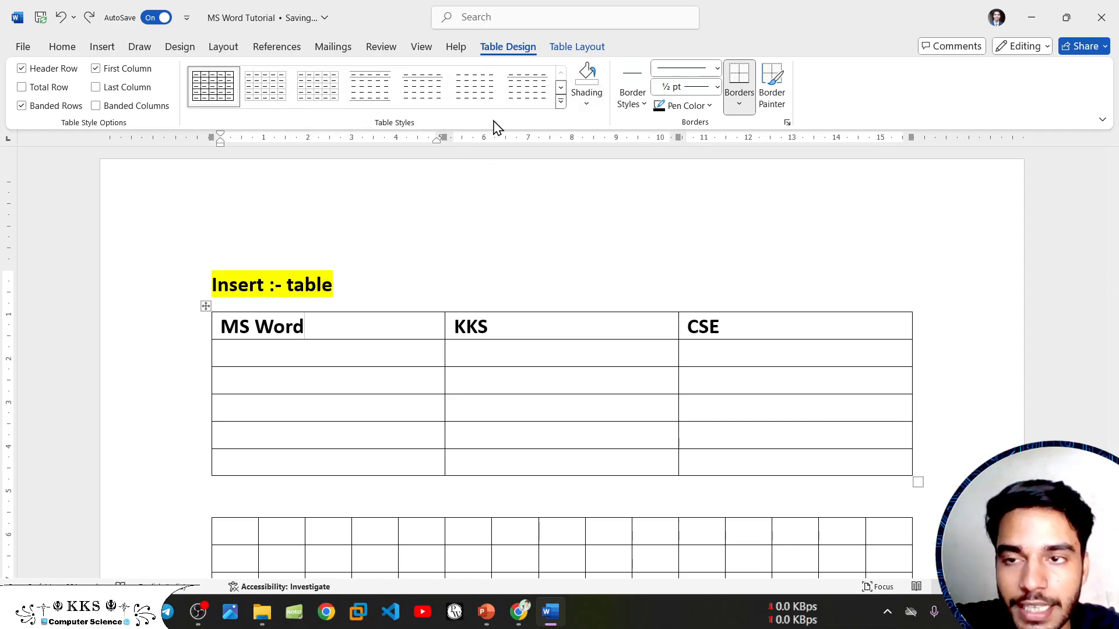
click(561, 102)
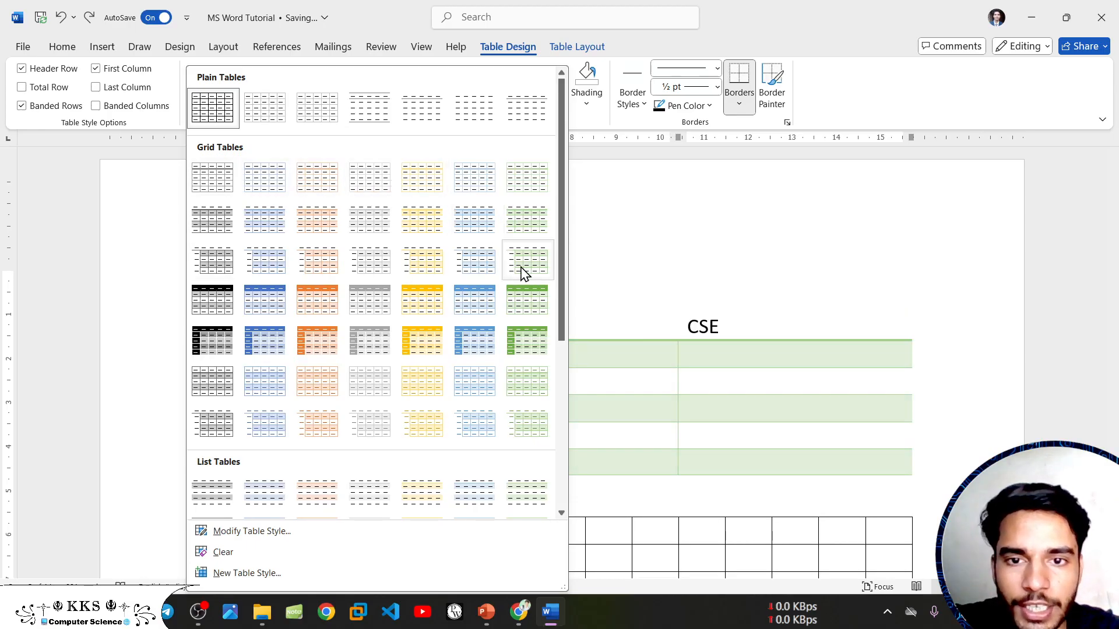
click(527, 302)
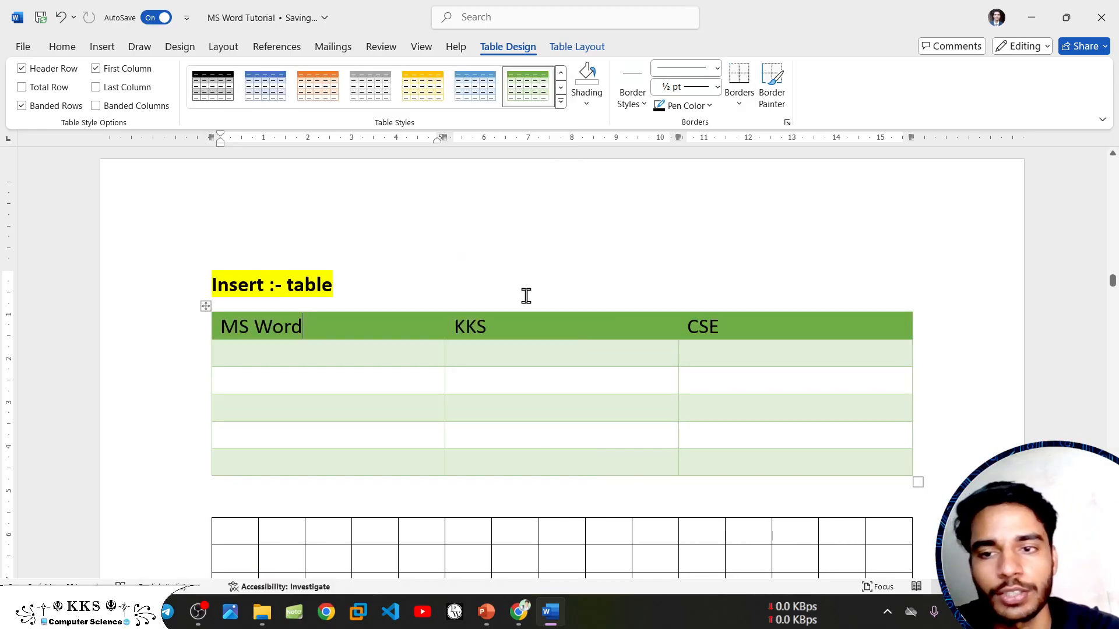
click(466, 282)
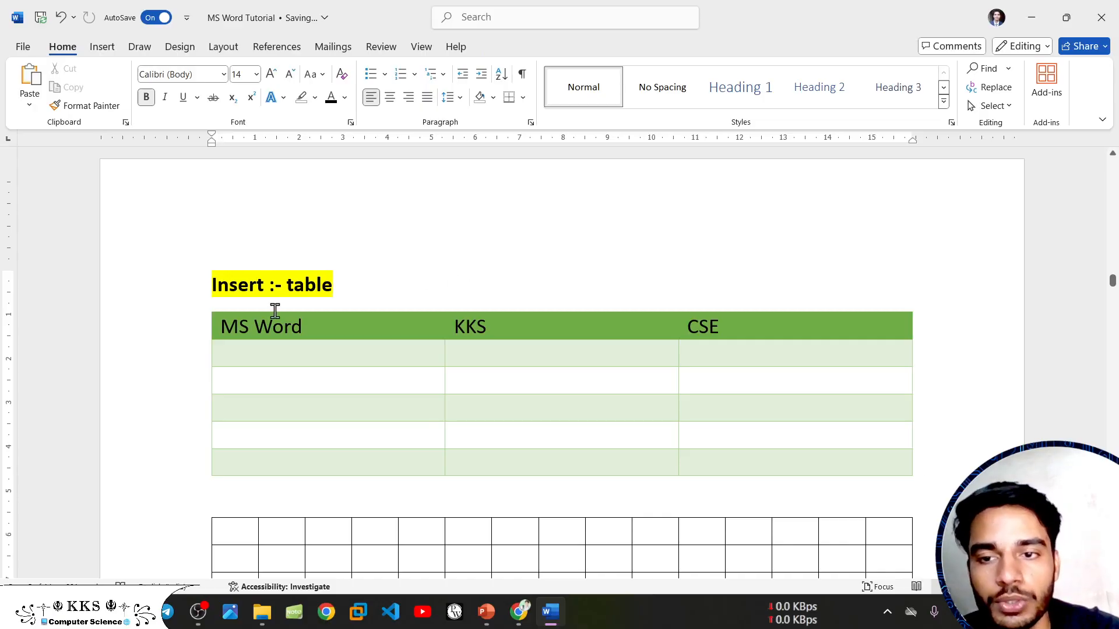
- Browse the table style gallery, open the settings for modifying Grid Table 4 - Accent 6 and accept them without changes
click(315, 351)
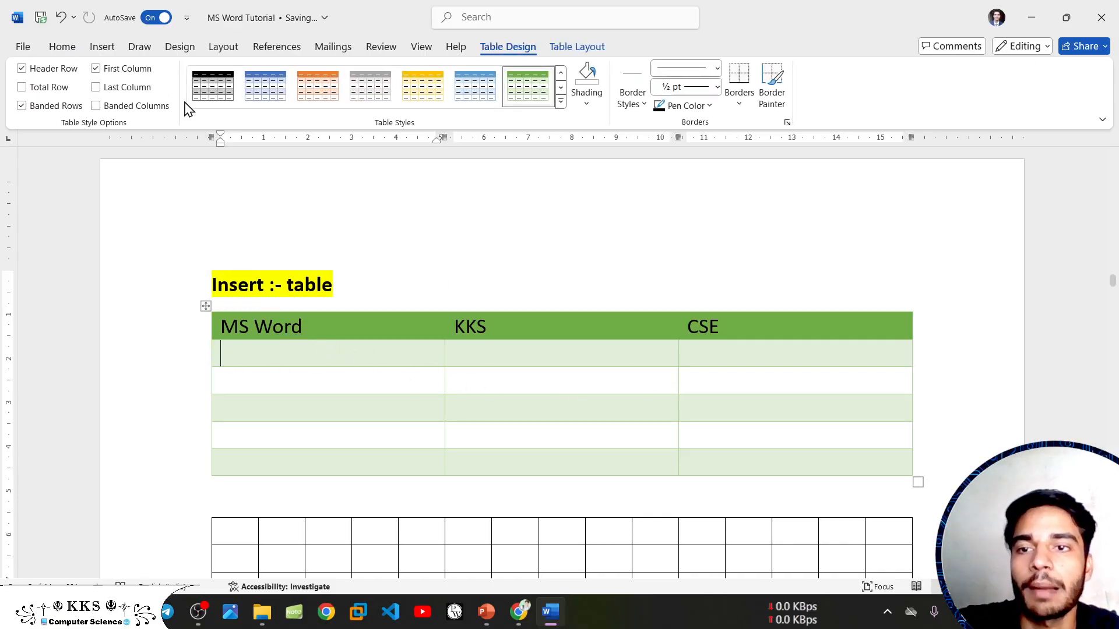
click(562, 103)
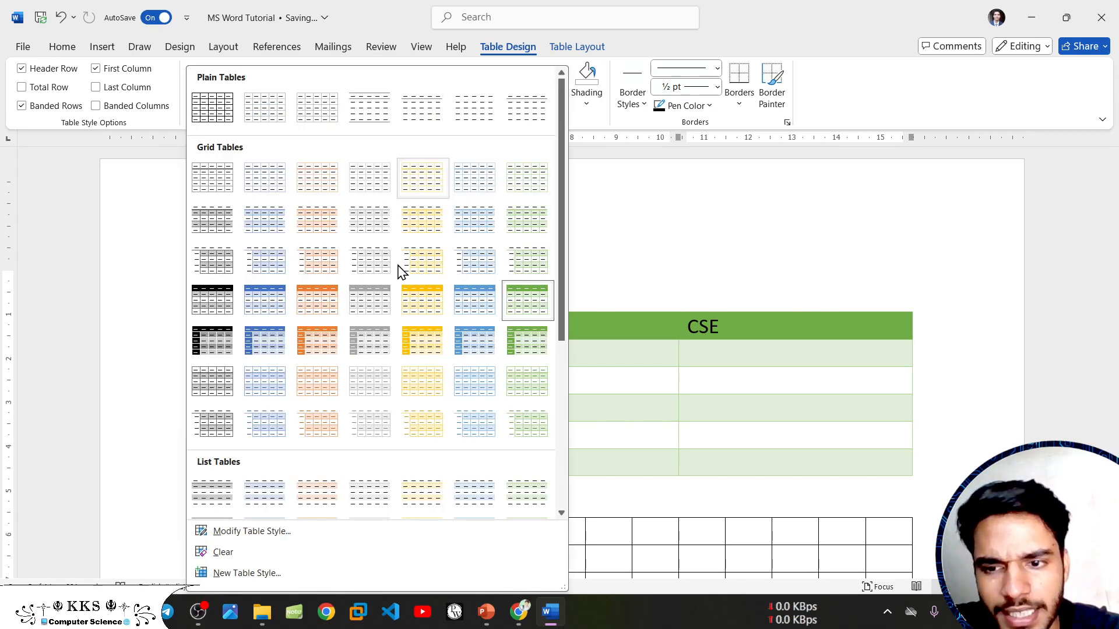
scroll(408, 251, down, 5)
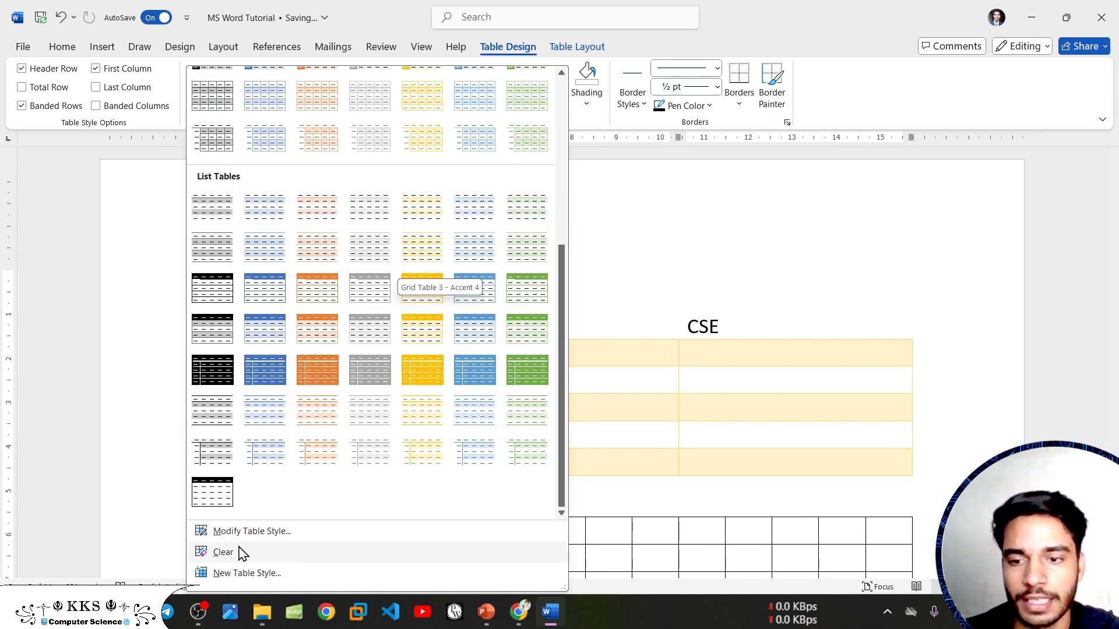
click(319, 532)
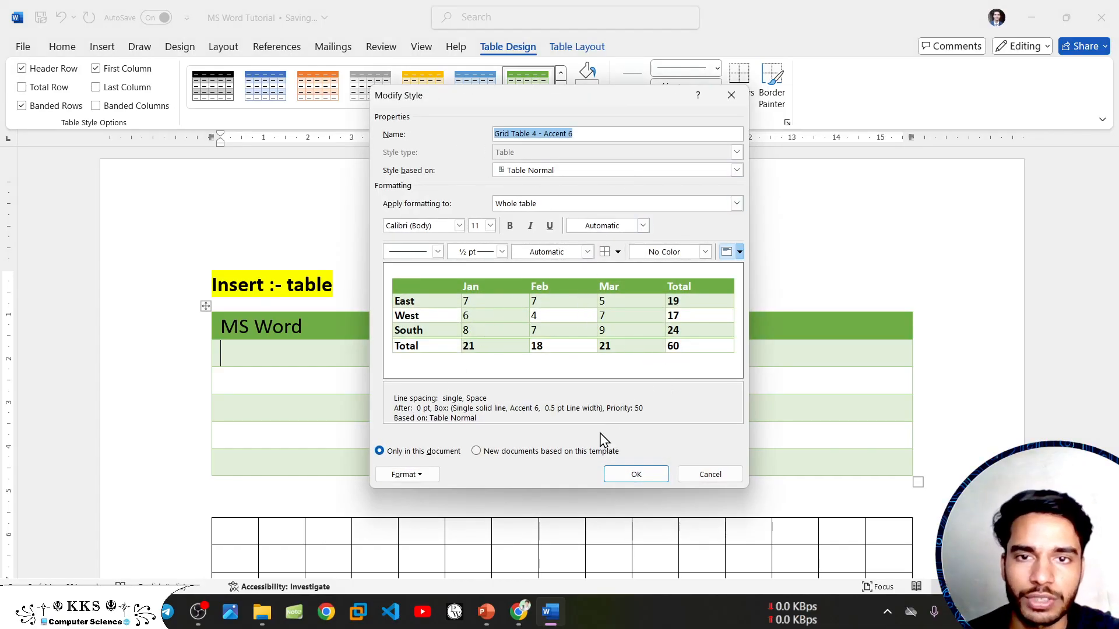
click(635, 475)
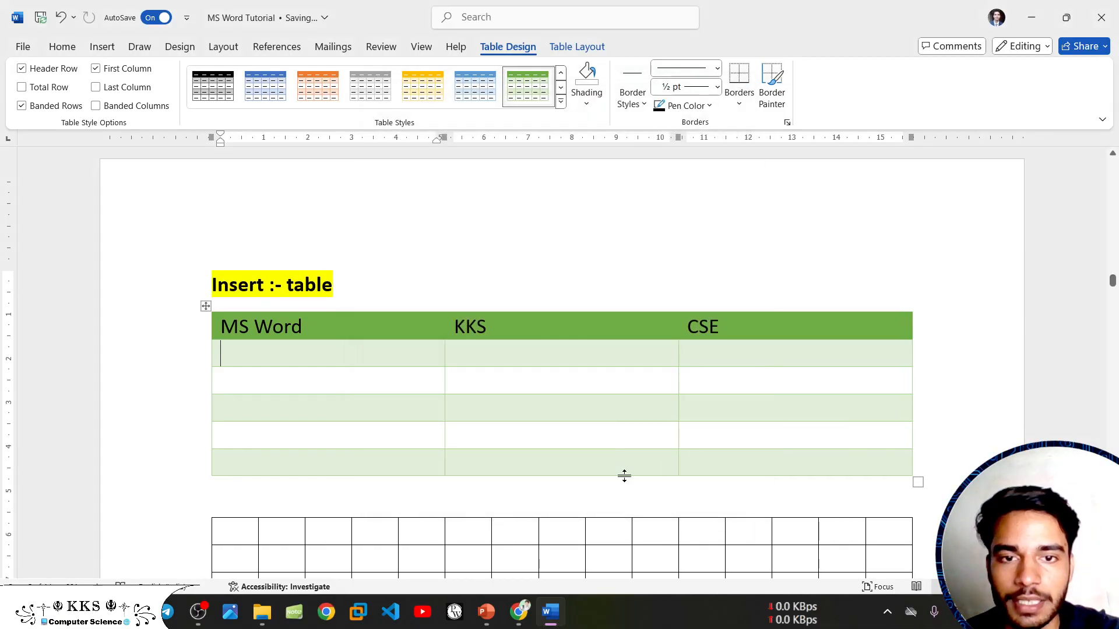
- Clear the style from the MS Word table, then undo the clearing
click(561, 102)
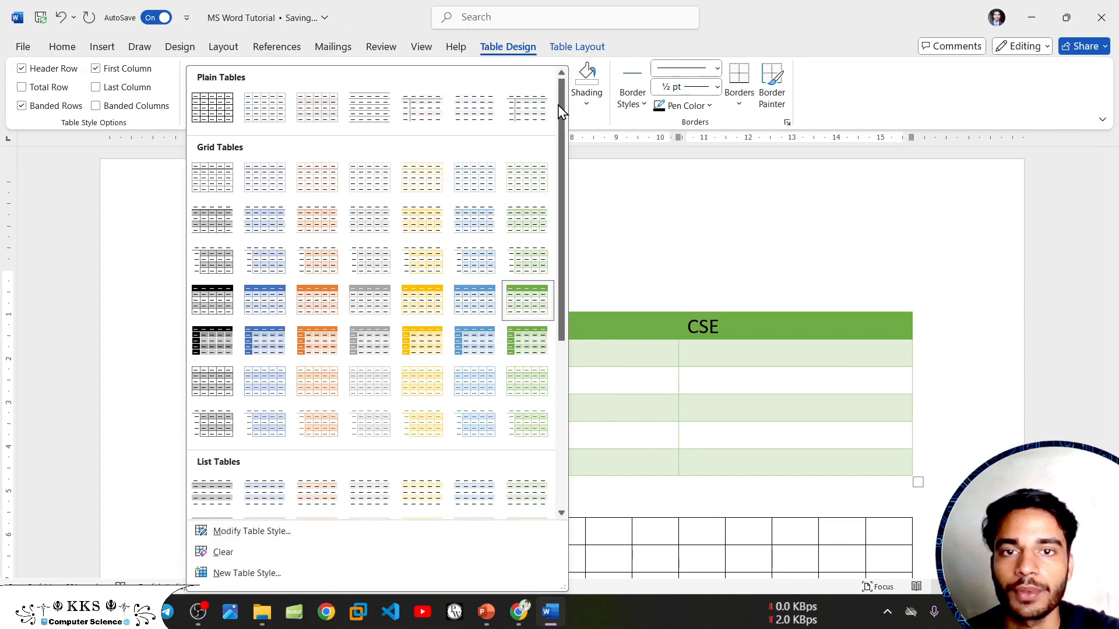
click(257, 554)
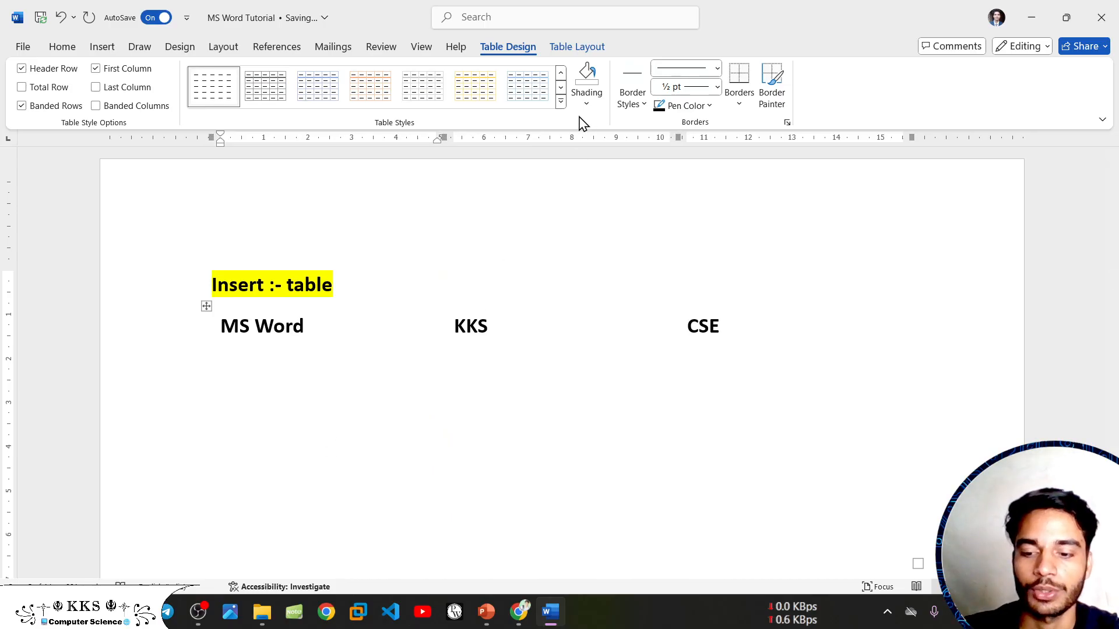
key(ctrl+z)
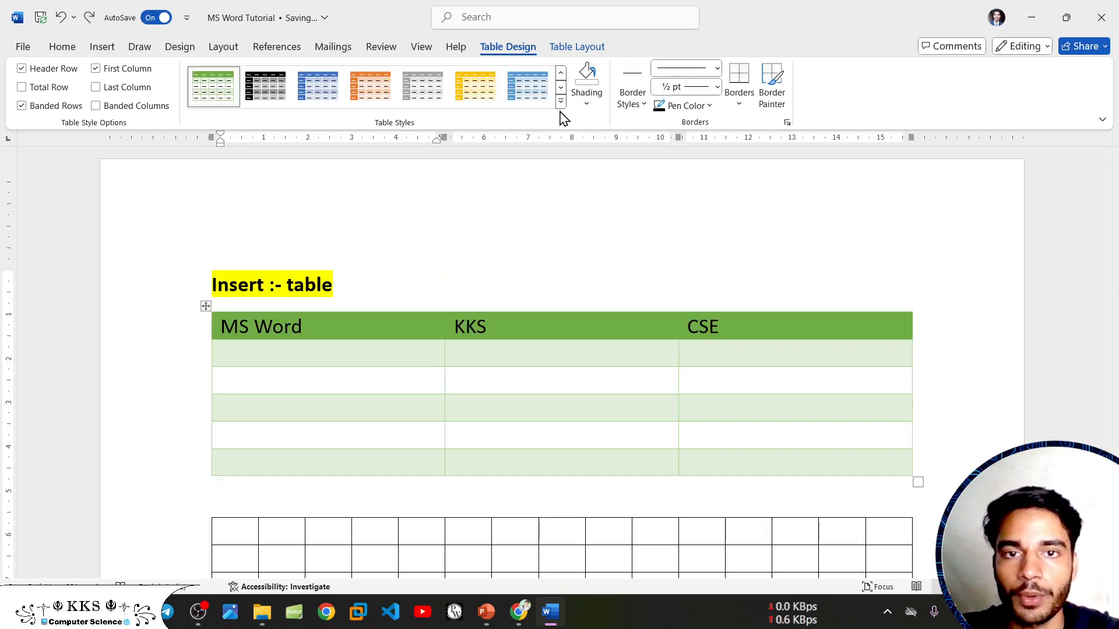
- Create a new table style based on Table Normal, keeping the default name and formatting
click(560, 102)
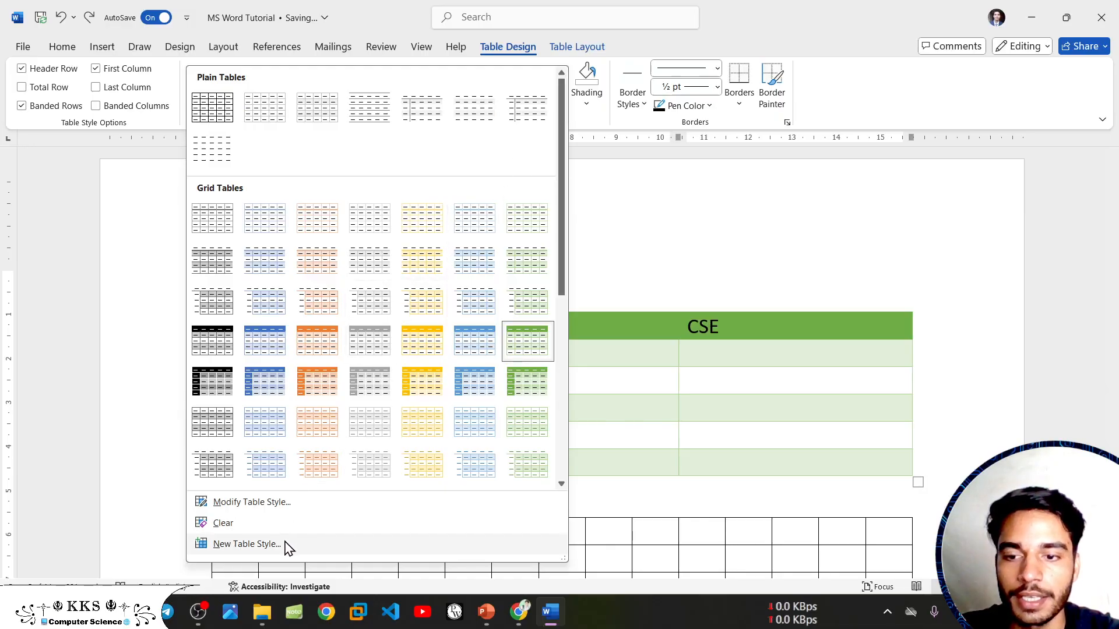
click(247, 545)
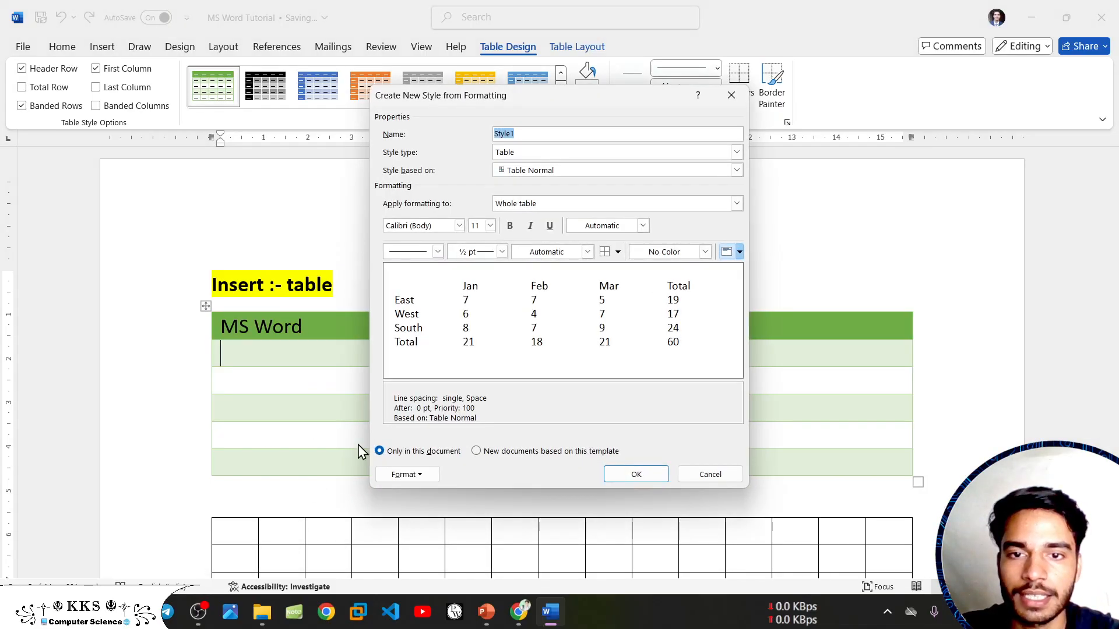
click(637, 475)
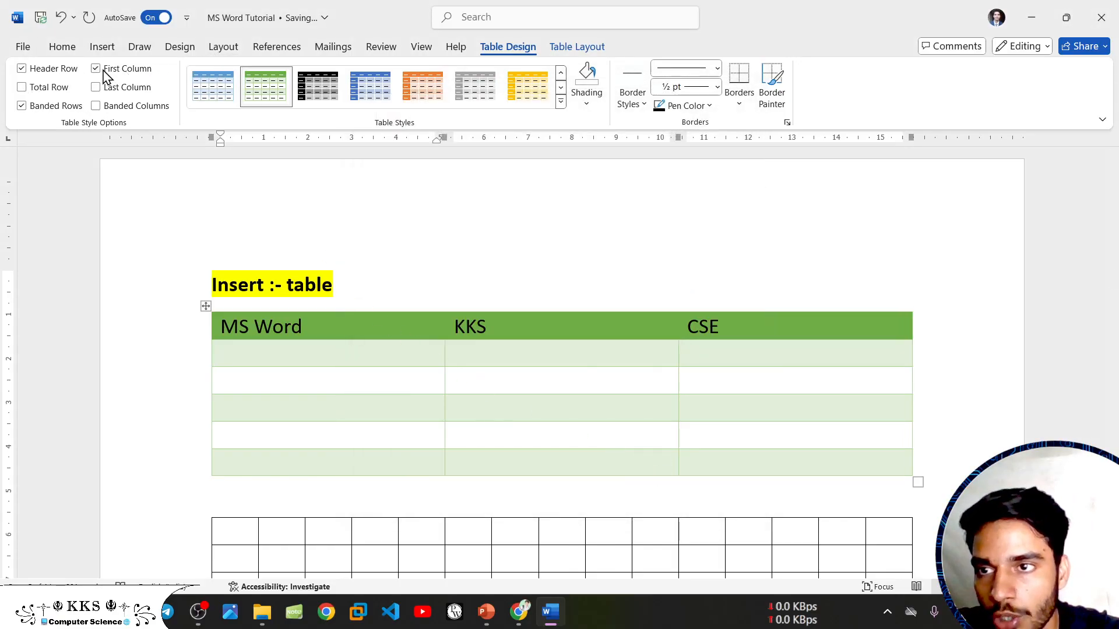
- Switch the table's Header Row option off and on again, then toggle Total Row repeatedly, leaving it off
click(23, 70)
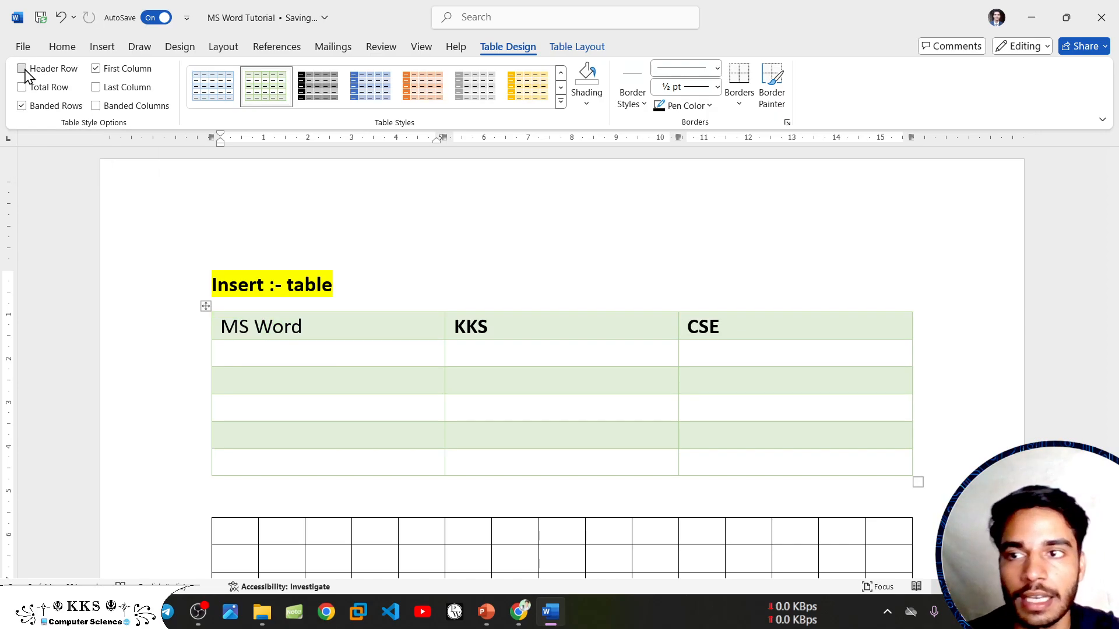
click(24, 70)
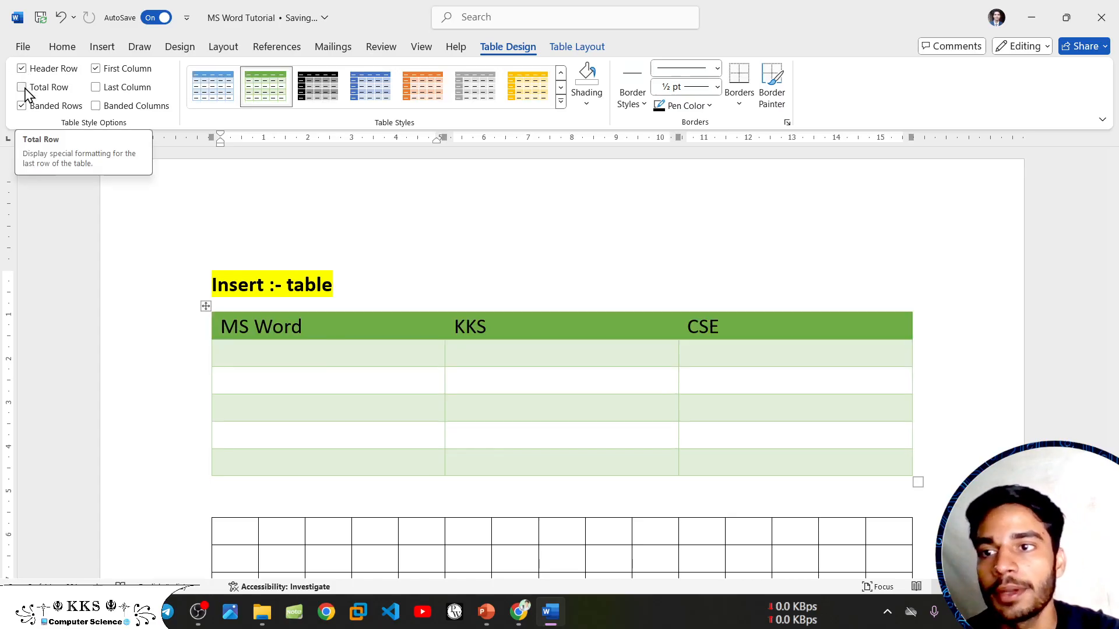
click(23, 88)
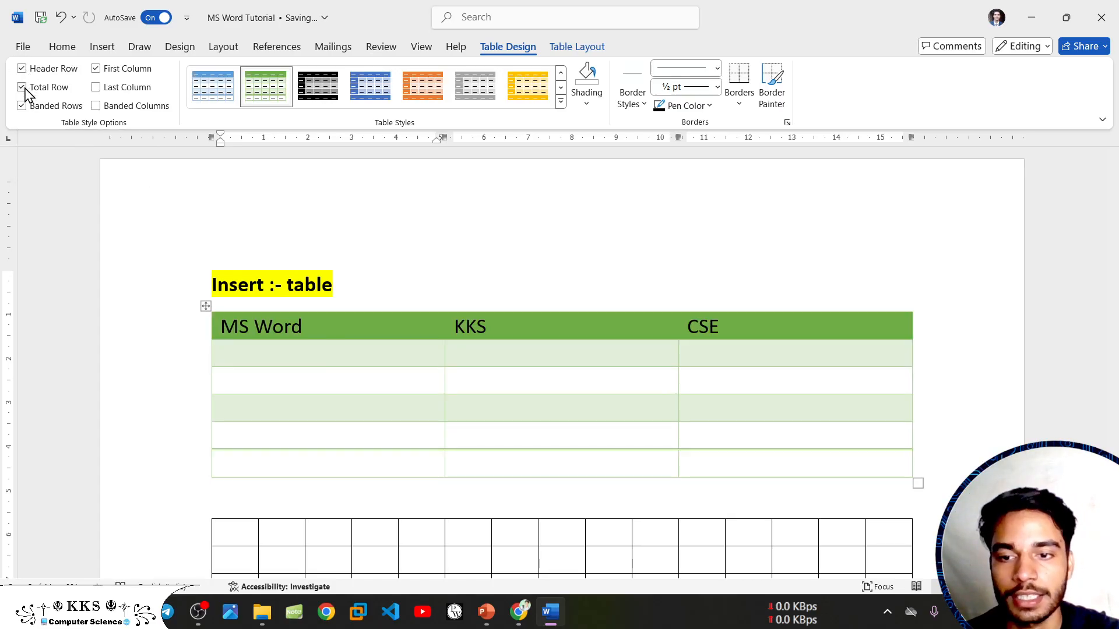
click(23, 88)
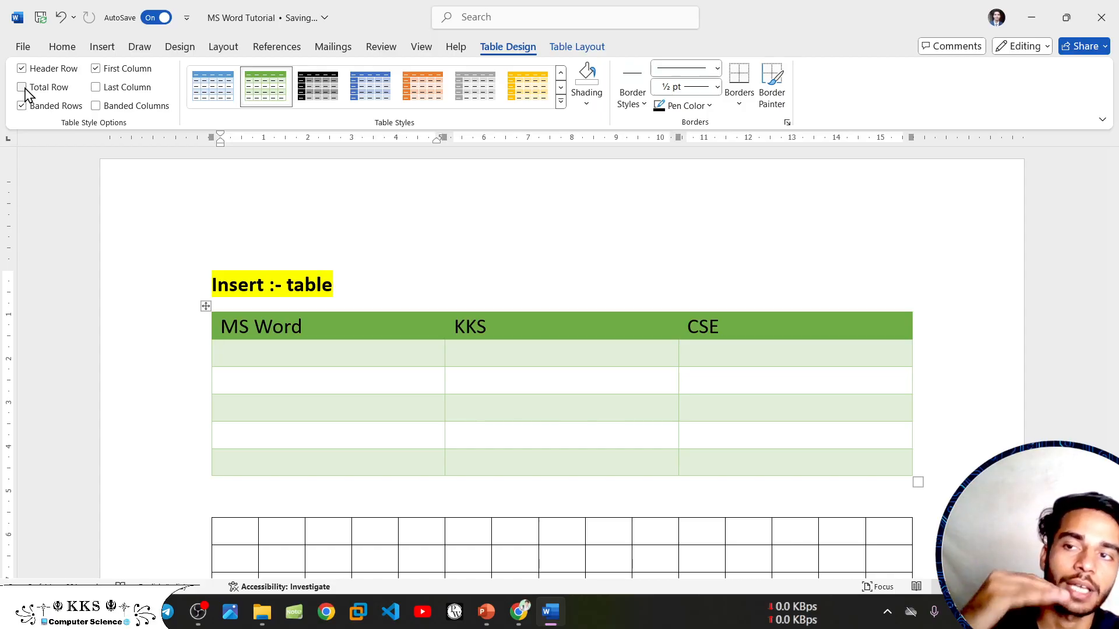
click(24, 88)
click(22, 87)
click(25, 88)
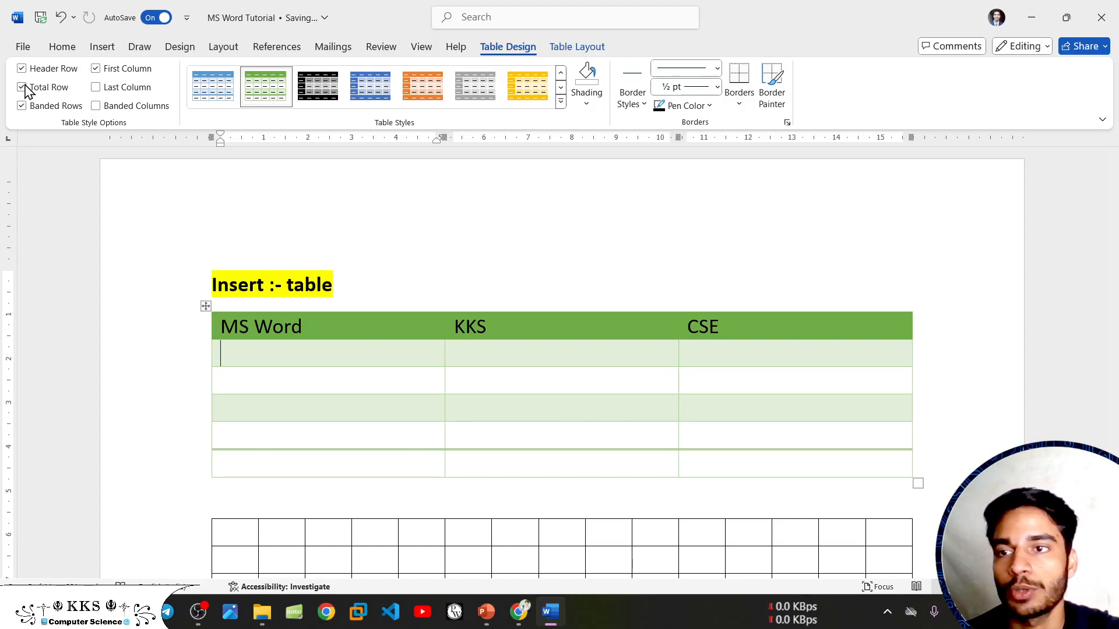
click(23, 89)
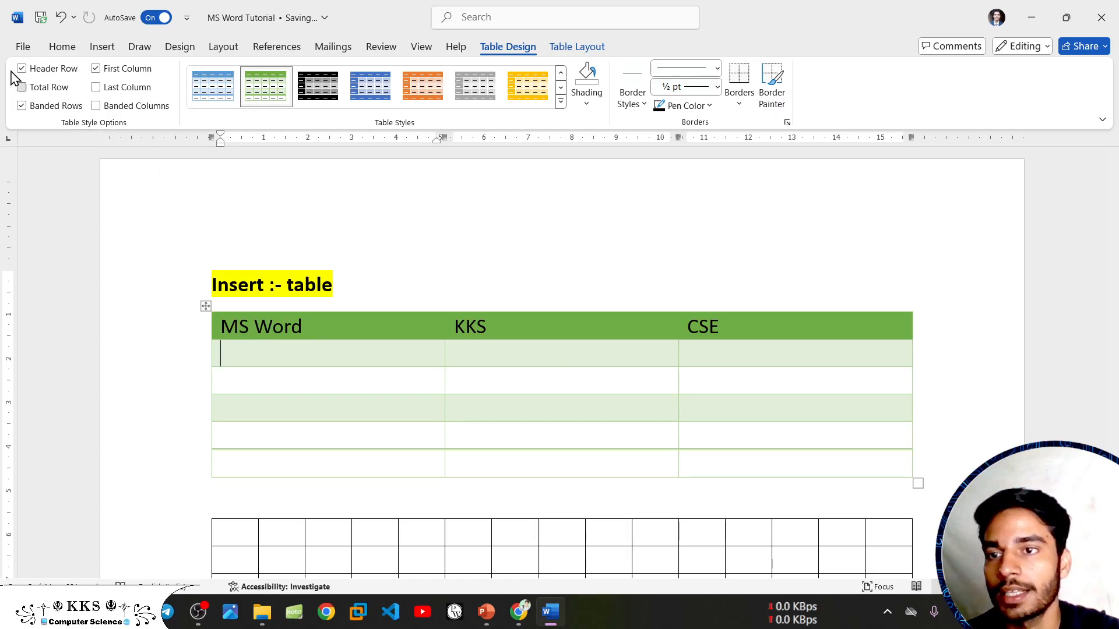
- Switch the Banded Rows option off and back on twice for the green table
click(23, 107)
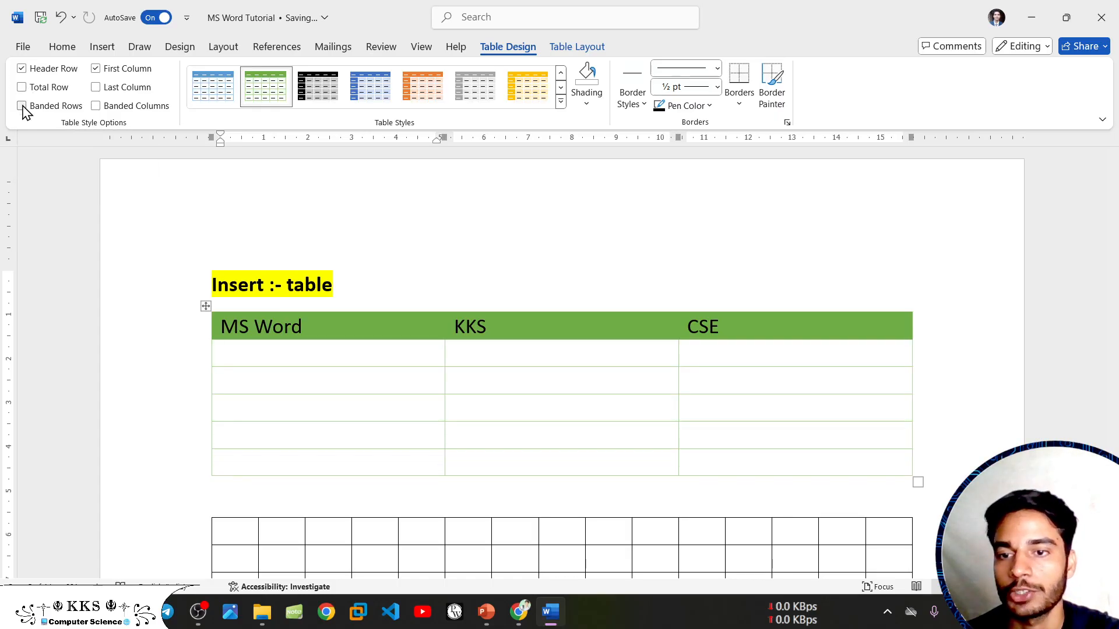
click(22, 106)
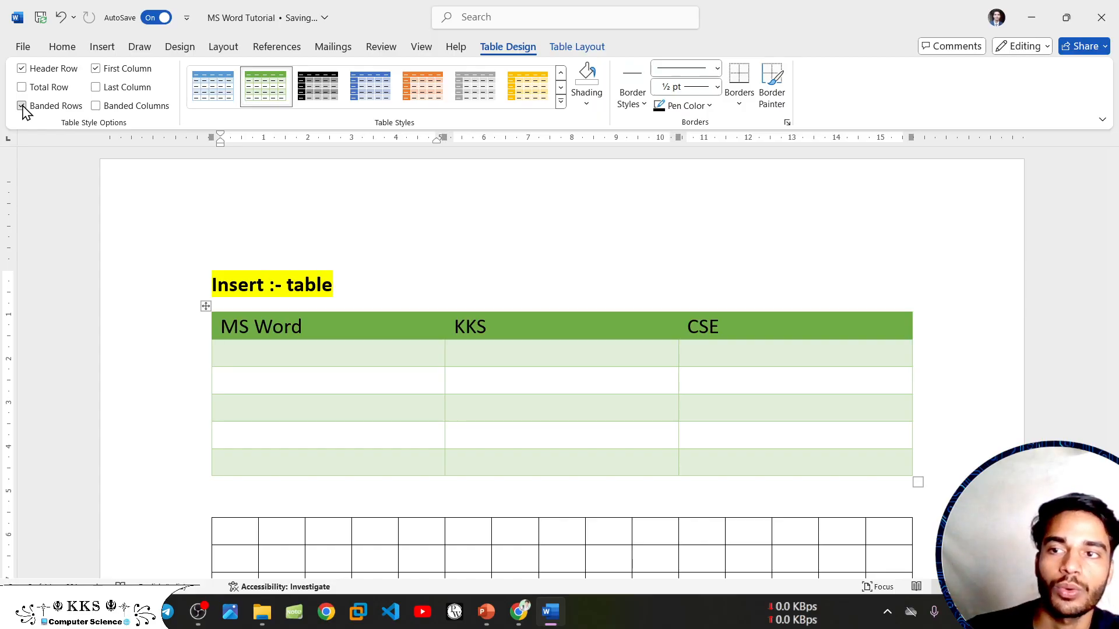
click(22, 107)
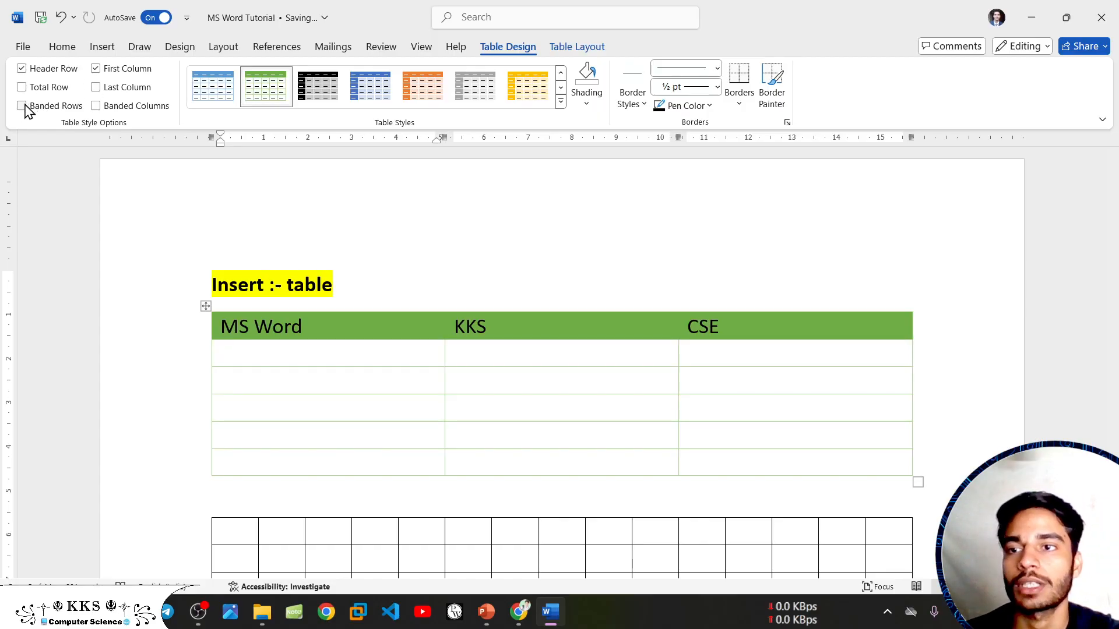
click(23, 106)
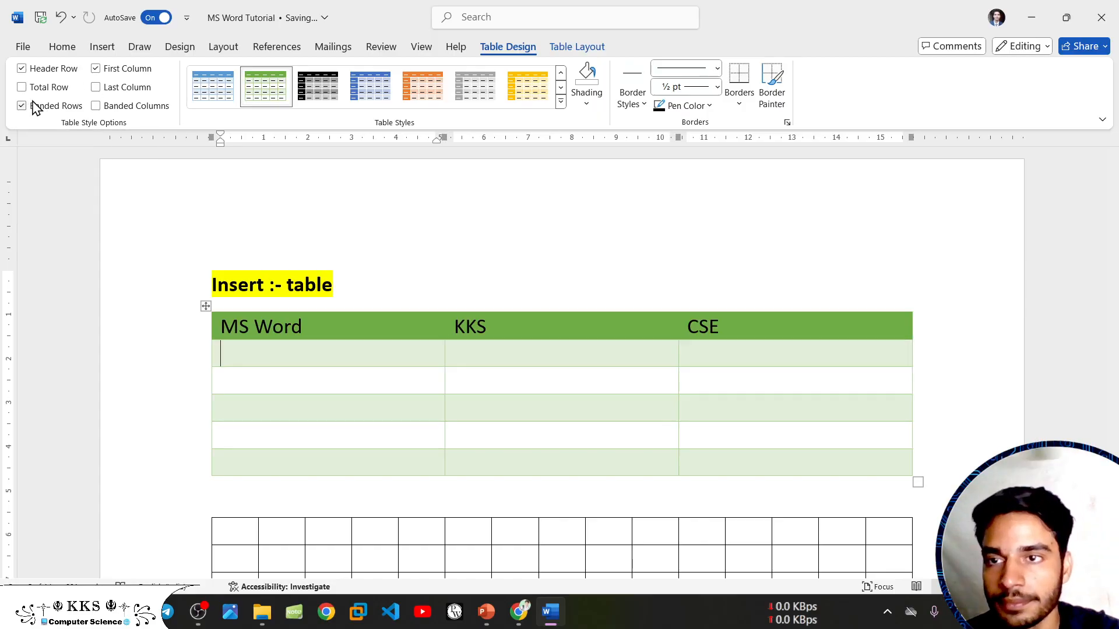
- Switch the First Column option off and back on twice under the green style
click(101, 71)
click(101, 71)
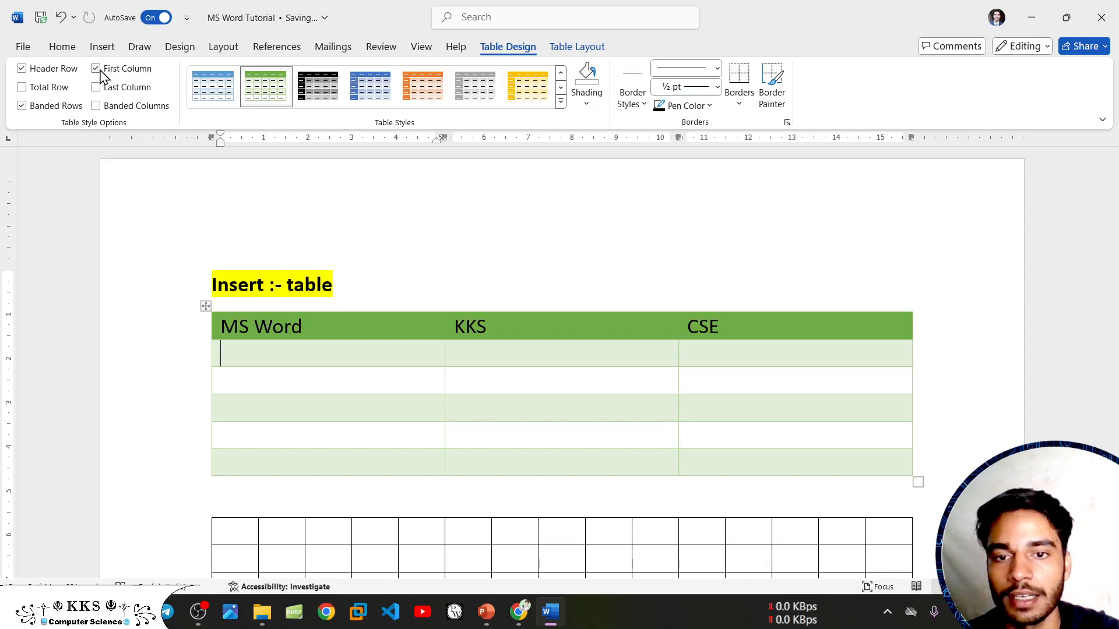
click(102, 74)
click(103, 74)
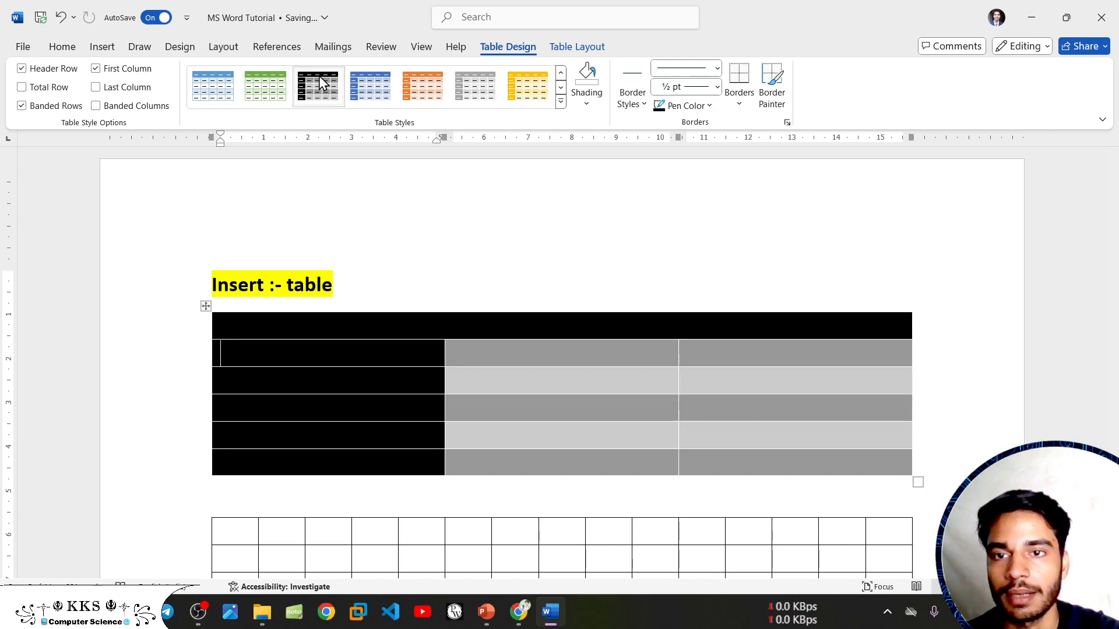
- With the black dark style applied, switch First Column off and on, then restore the green Grid Table 4 - Accent 6 style
click(132, 70)
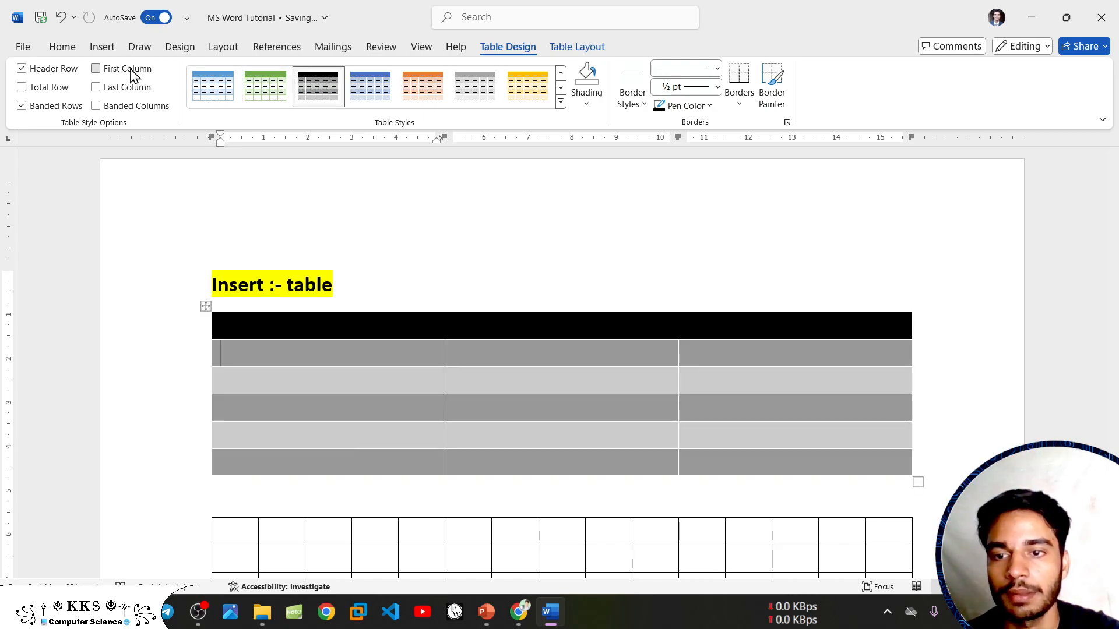
click(132, 70)
click(266, 94)
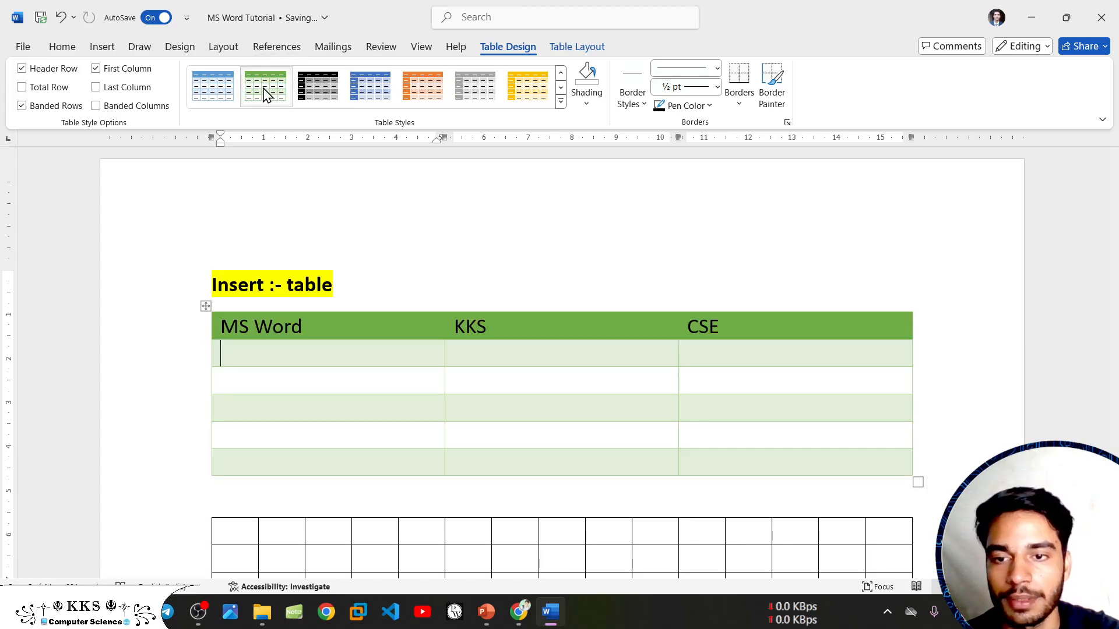
- Enable Last Column, apply the dark blue table style and toggle Last Column to compare its effect, leaving it off
click(103, 96)
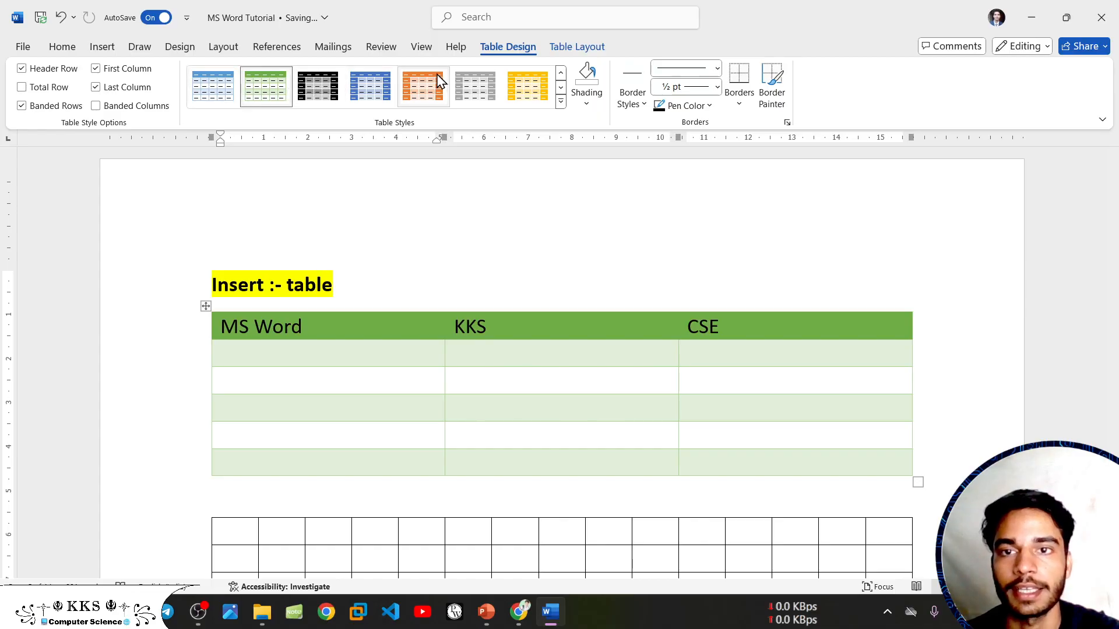
click(371, 87)
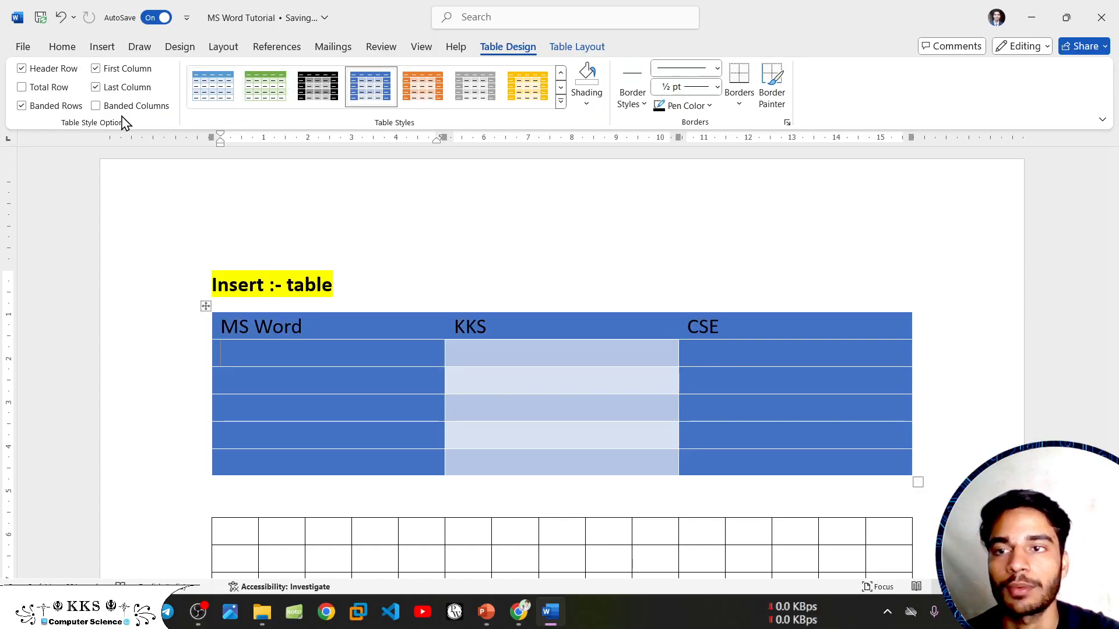
click(126, 92)
click(126, 92)
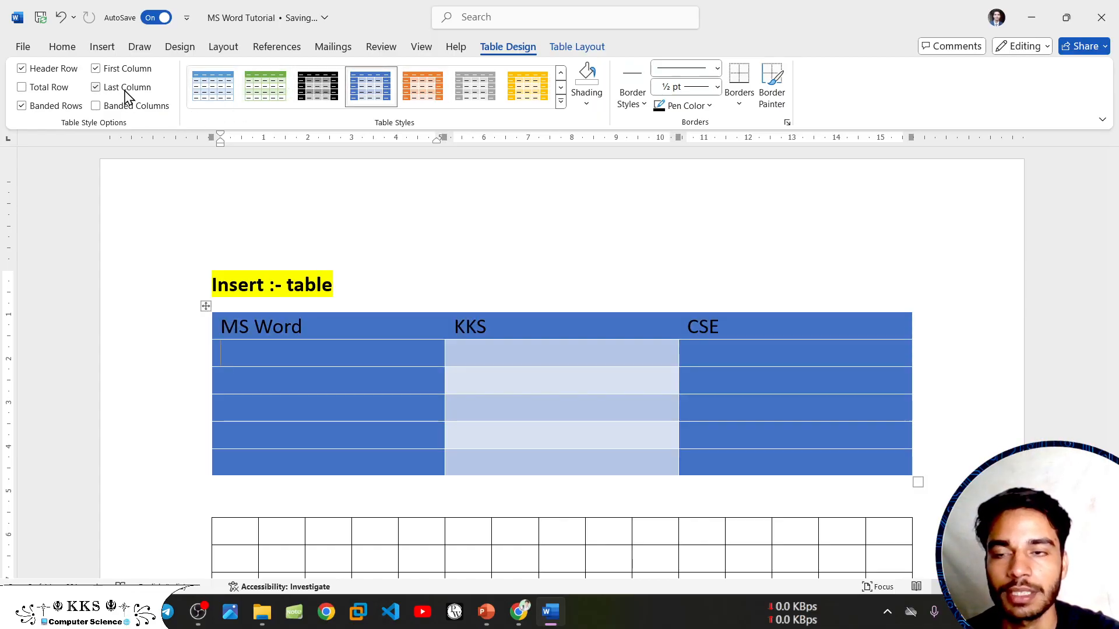
click(119, 91)
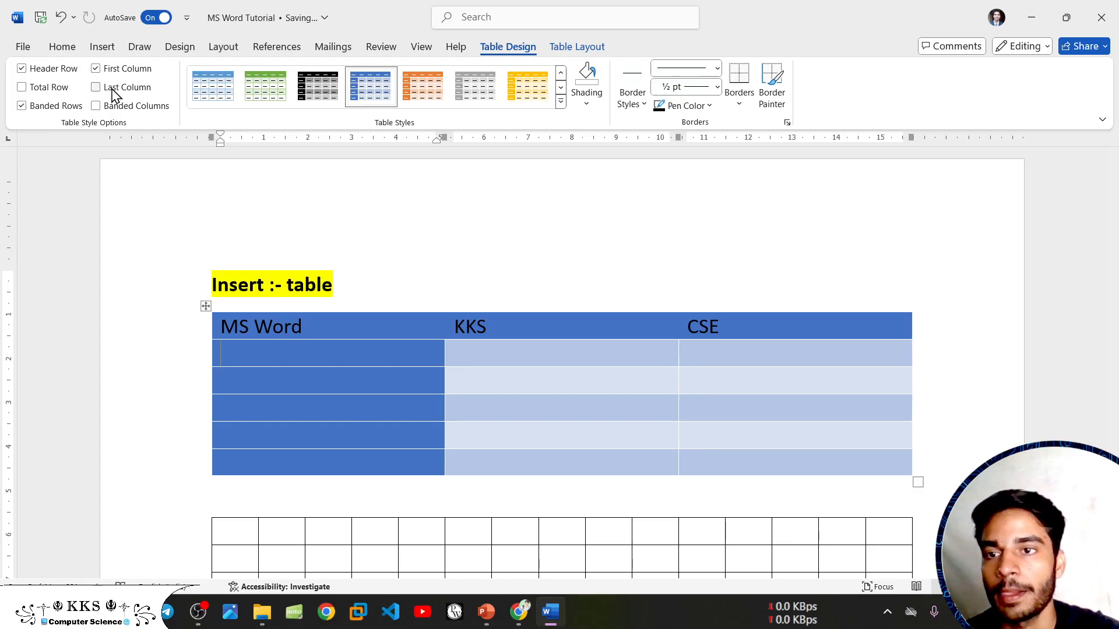
- Switch Banded Columns on and off under the blue style, then reapply the green Grid Table 4 - Accent 6 style
click(106, 107)
click(106, 107)
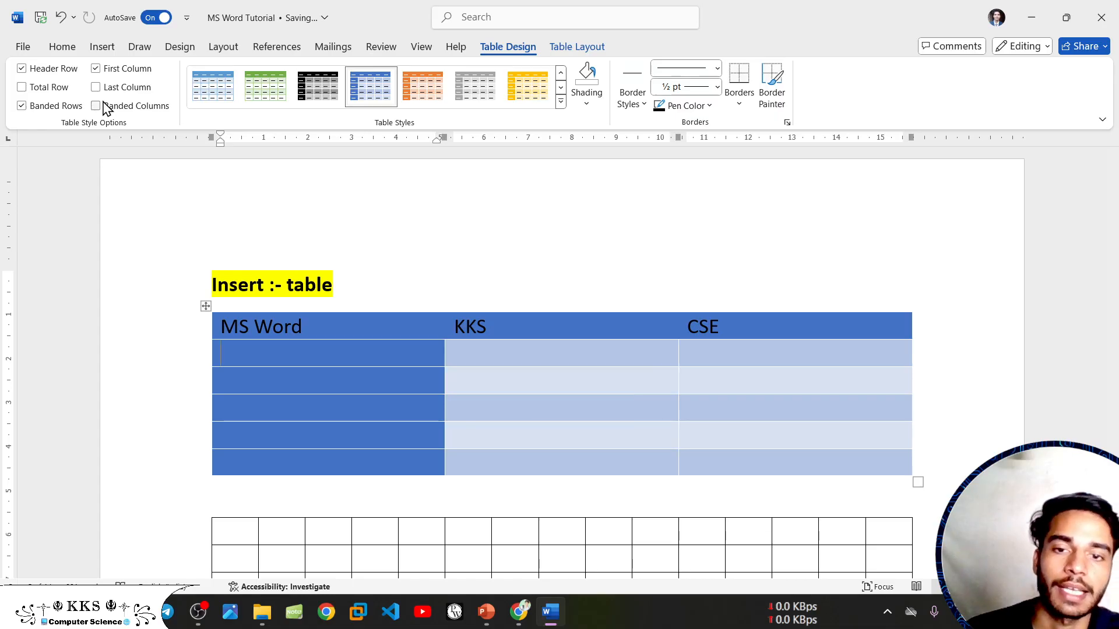
click(260, 93)
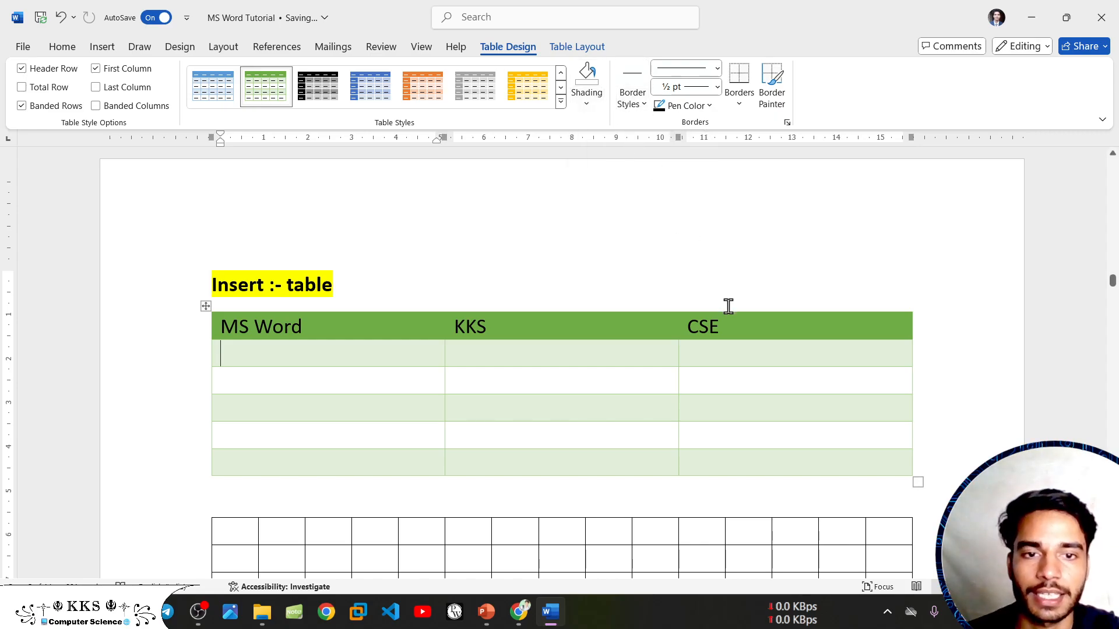
- Shade the header row of the first table with the standard yellow
mouse_move(729, 318)
mouse_down()
mouse_move(527, 305)
mouse_move(243, 313)
mouse_up()
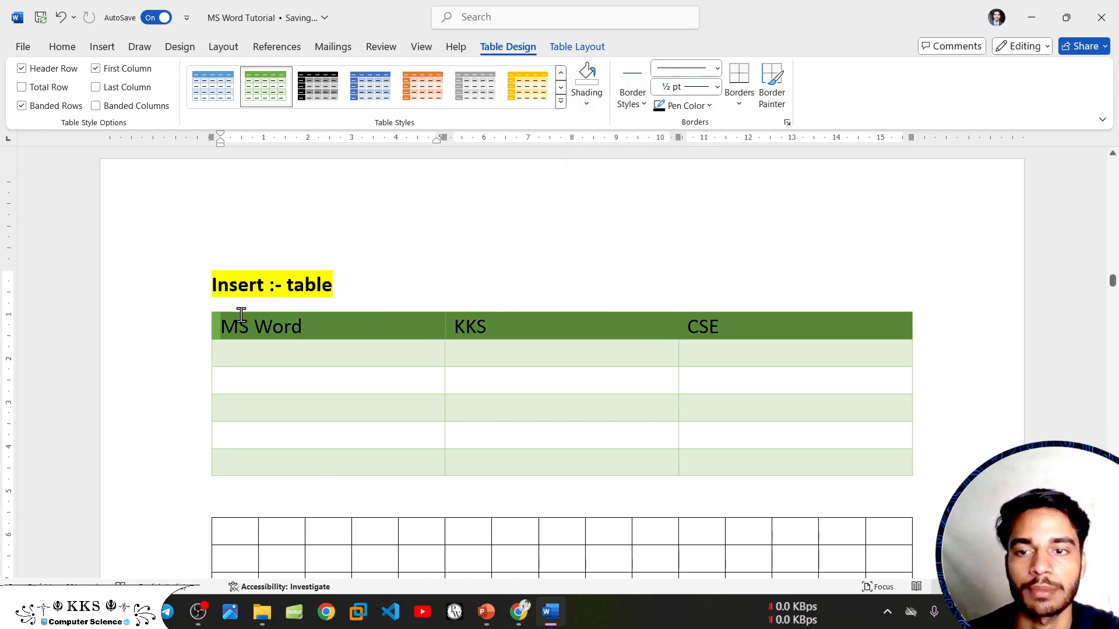
click(587, 106)
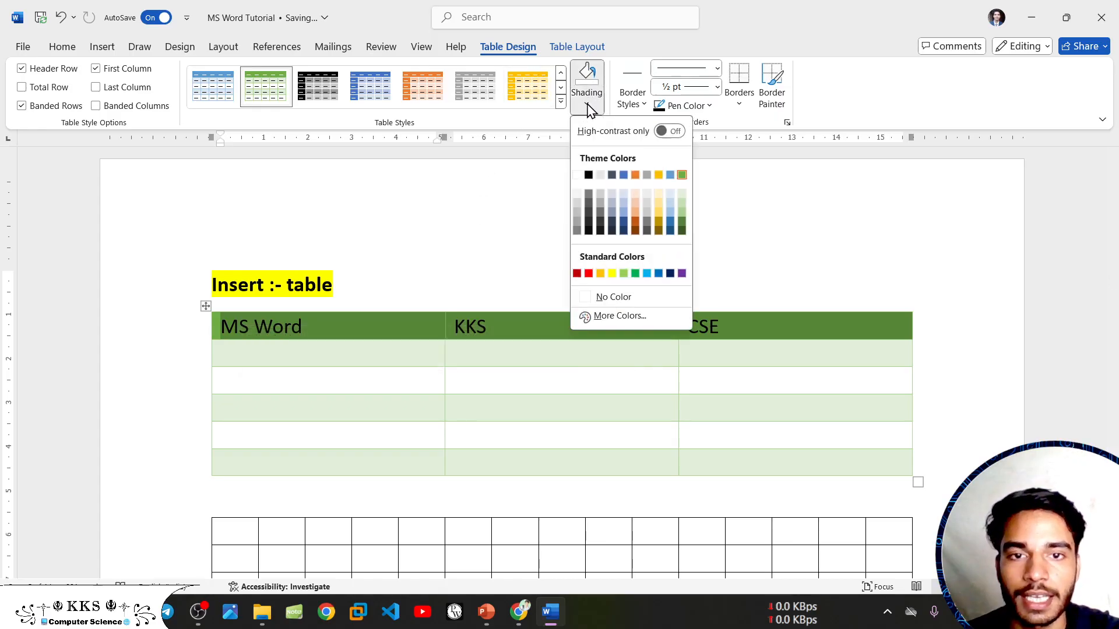
click(613, 274)
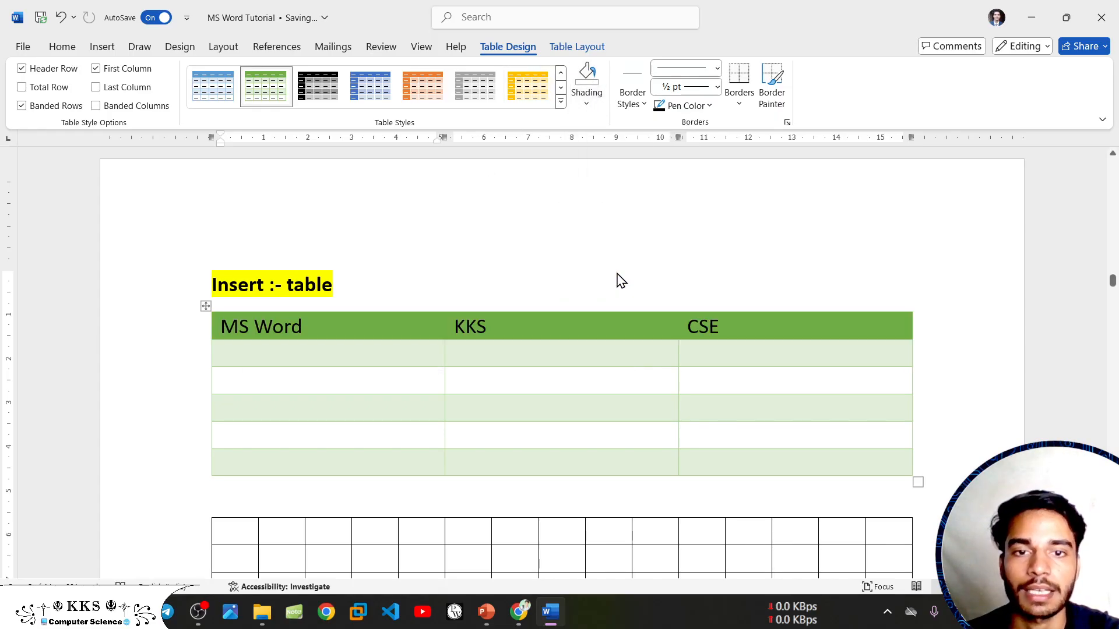
click(494, 310)
- Shade the MS Word, KKS and CSE header row with the standard light blue
drag(750, 317, 240, 332)
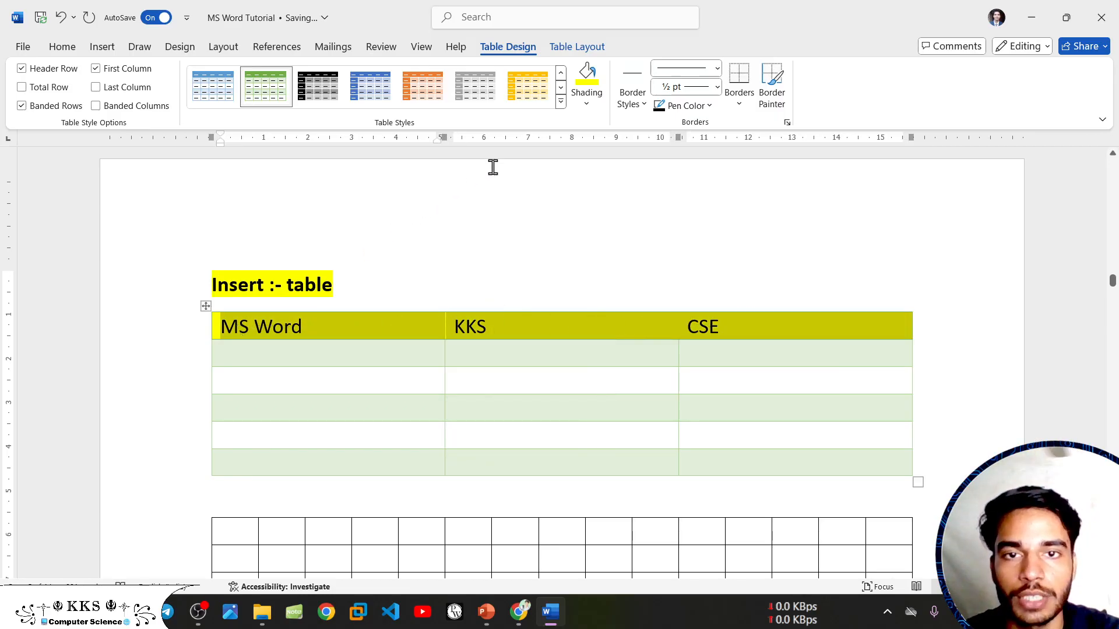
click(586, 105)
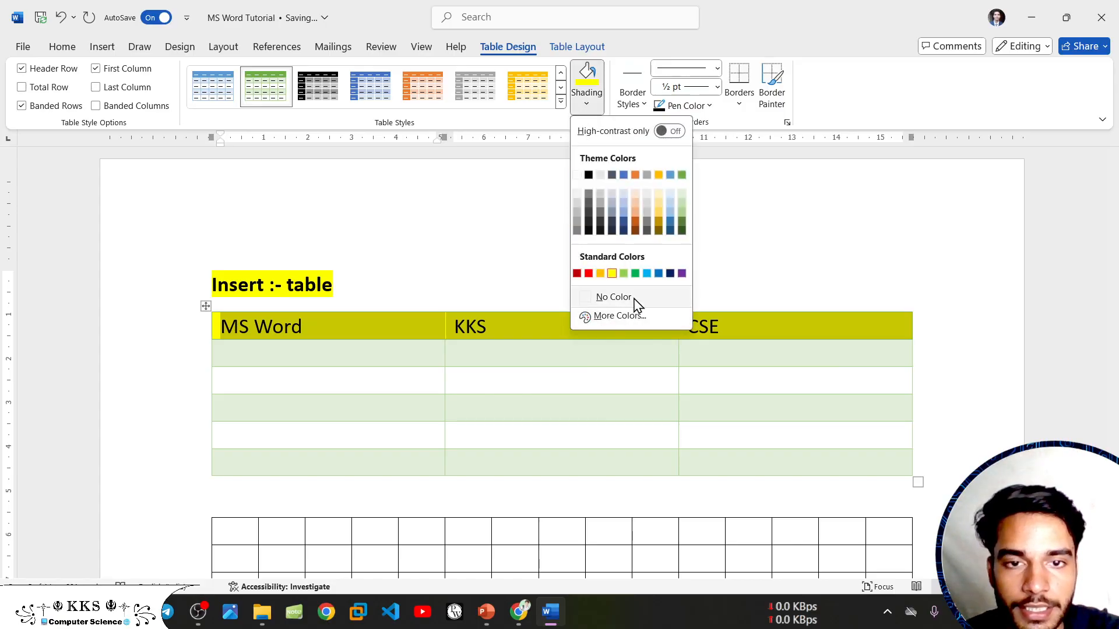
click(647, 273)
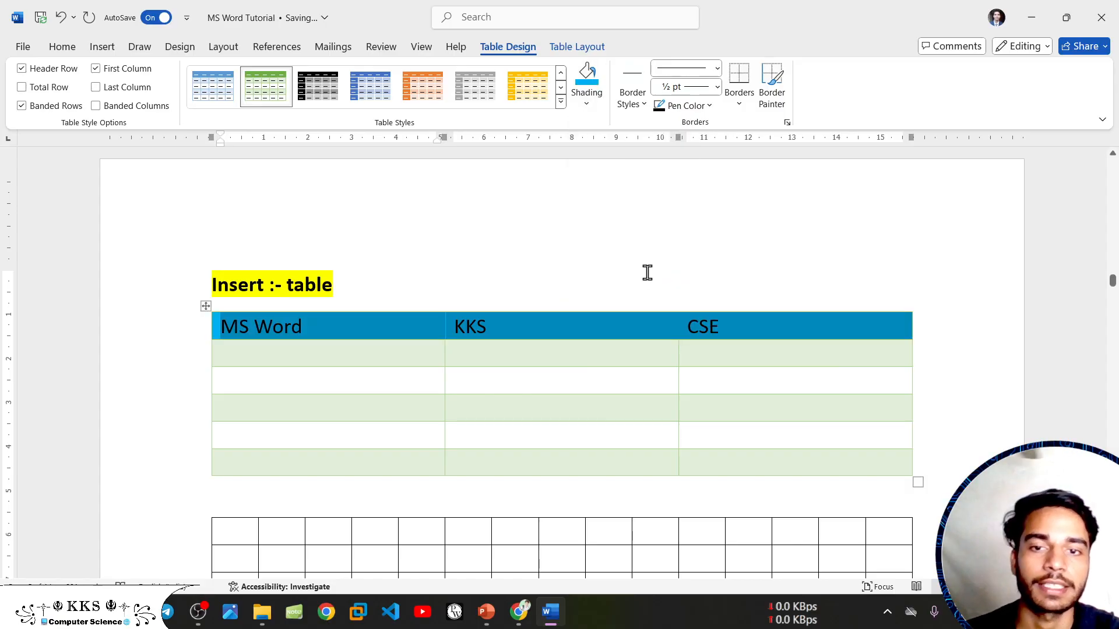
click(718, 320)
scroll(718, 321, down, 1)
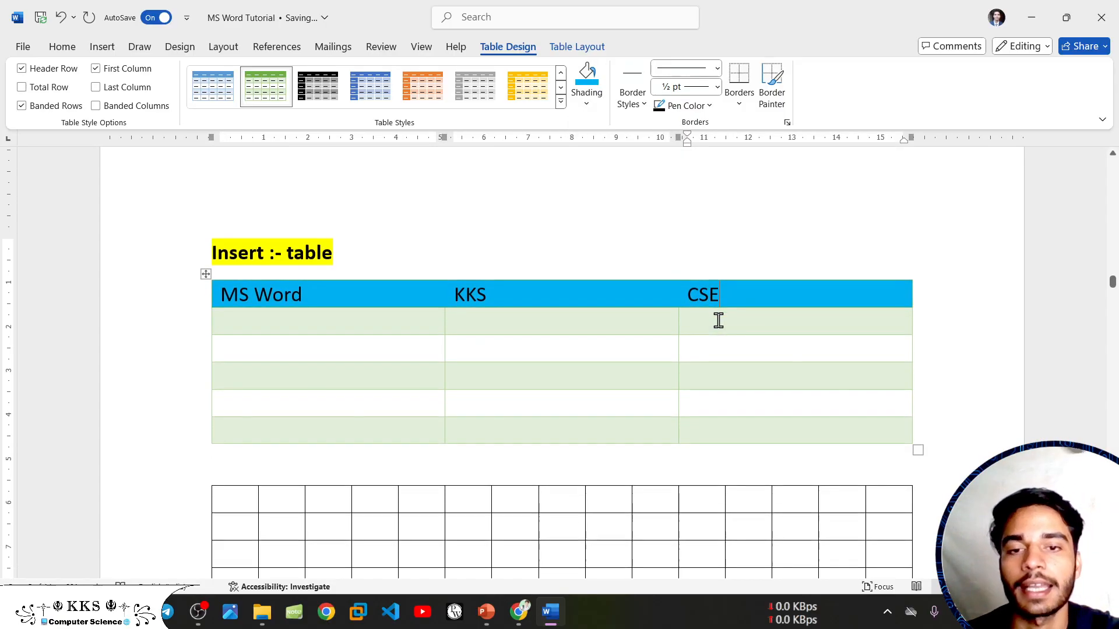
scroll(718, 320, down, 2)
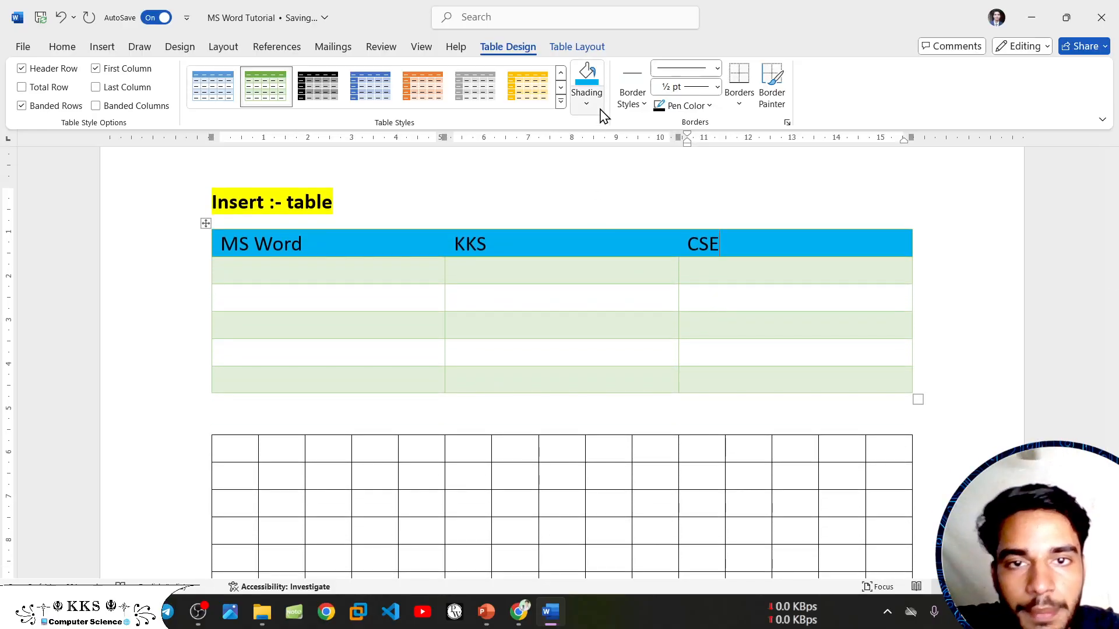
- Try No Color shading on the CSE header cell and on the whole header row, then restore the light blue shading
click(587, 103)
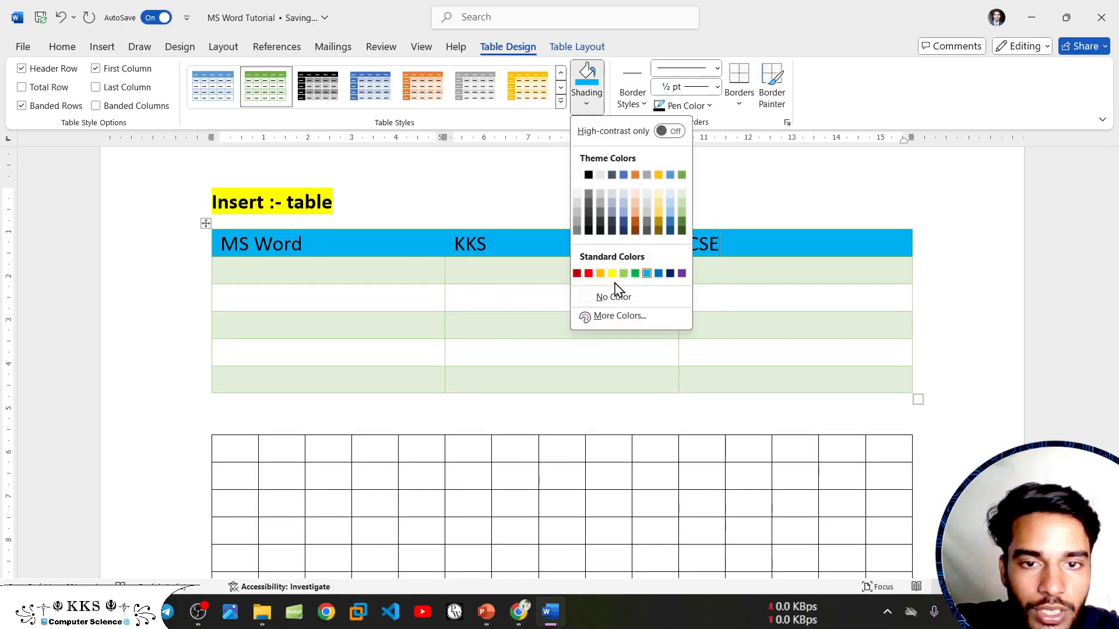
click(629, 299)
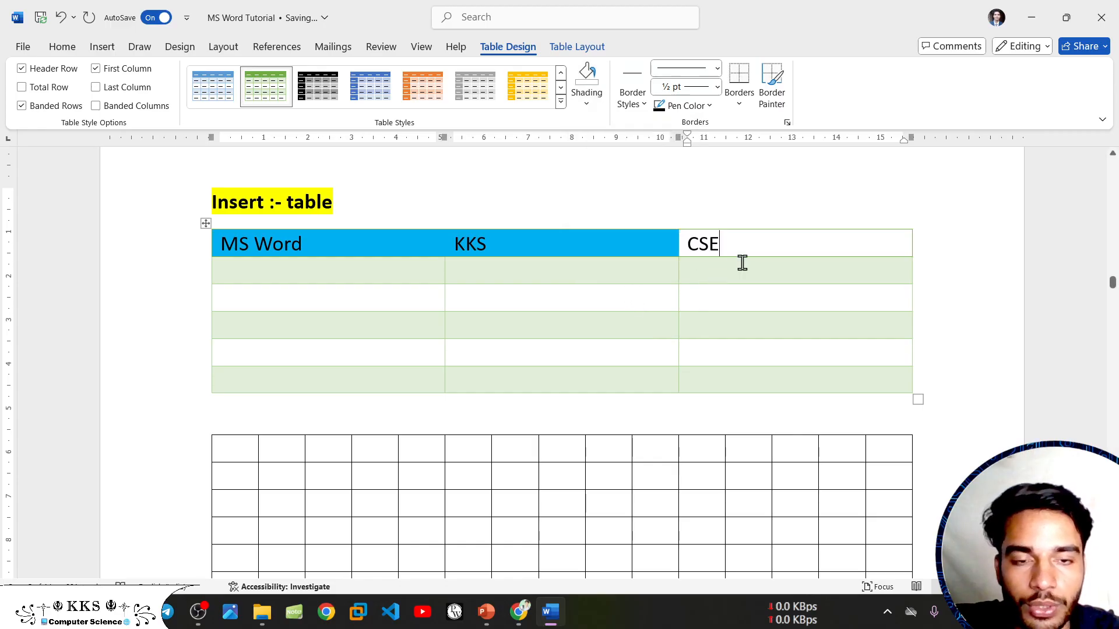
drag(747, 238, 260, 248)
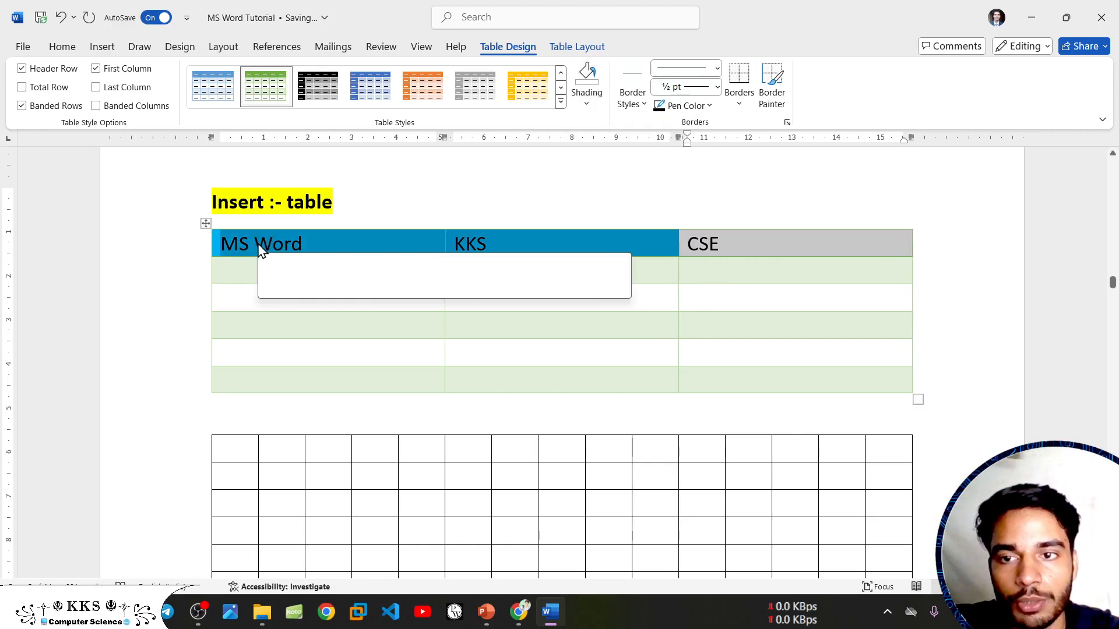
click(586, 104)
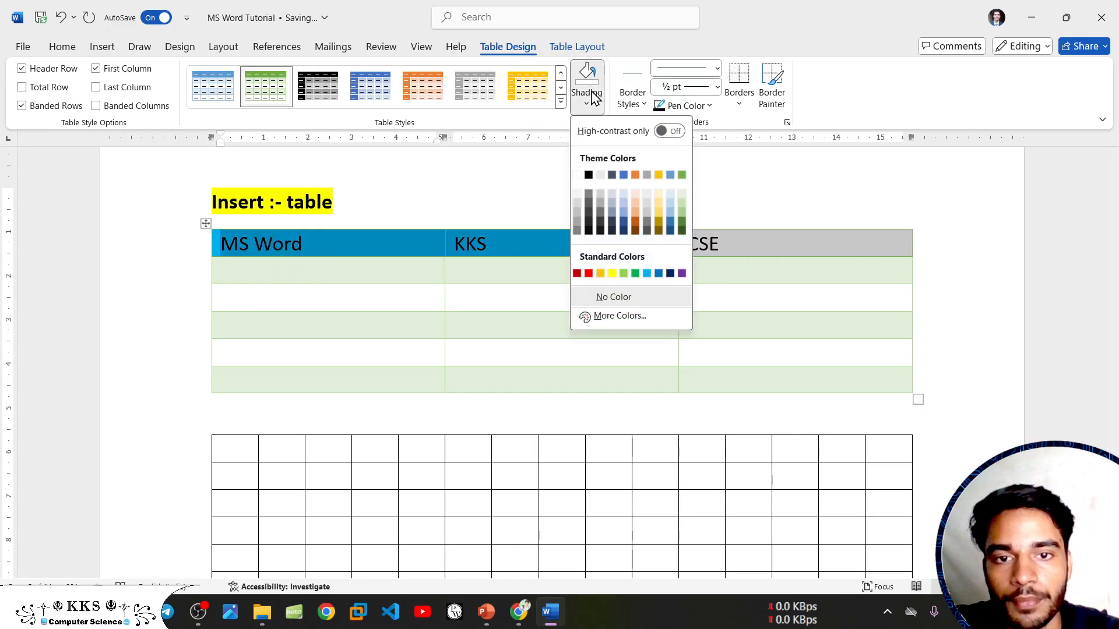
click(593, 297)
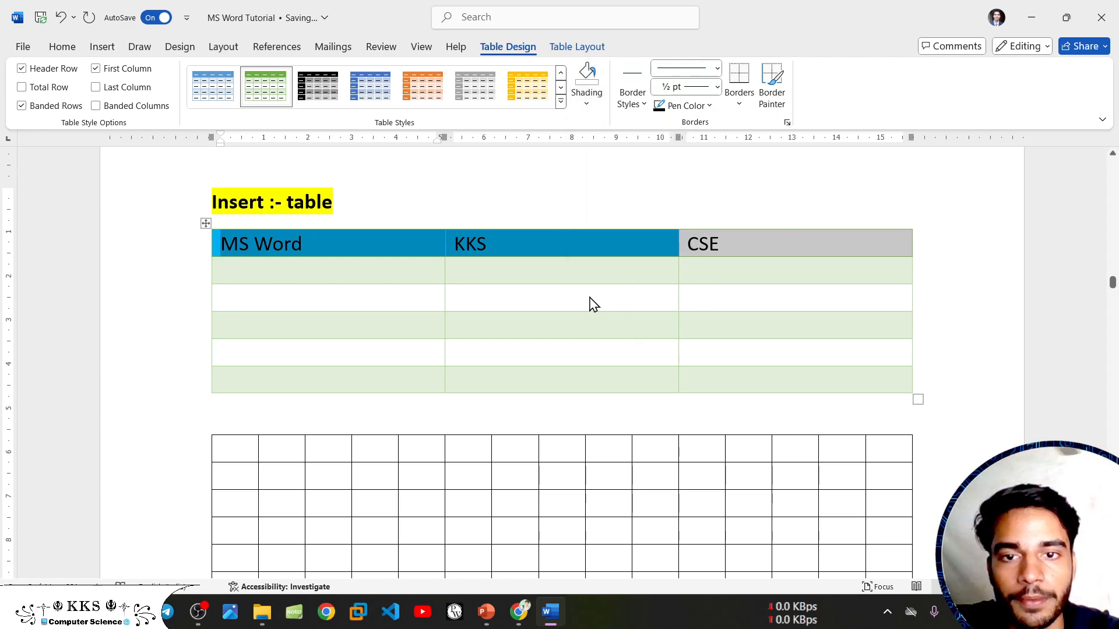
key(ctrl+z)
click(724, 238)
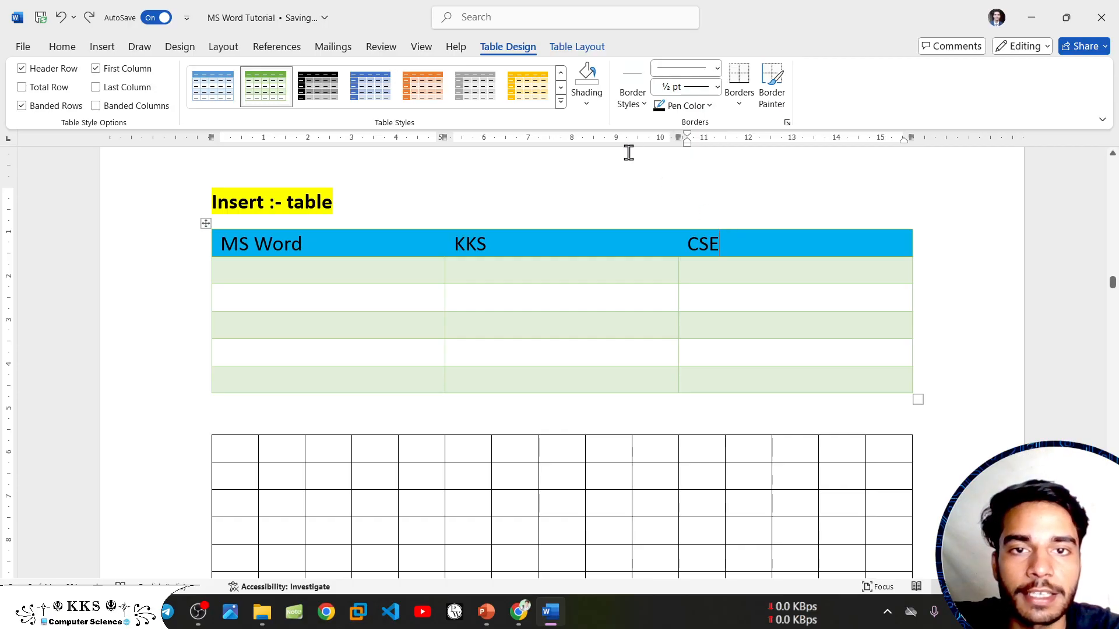
- Shade all rows below the header light blue, then undo that shading
click(588, 103)
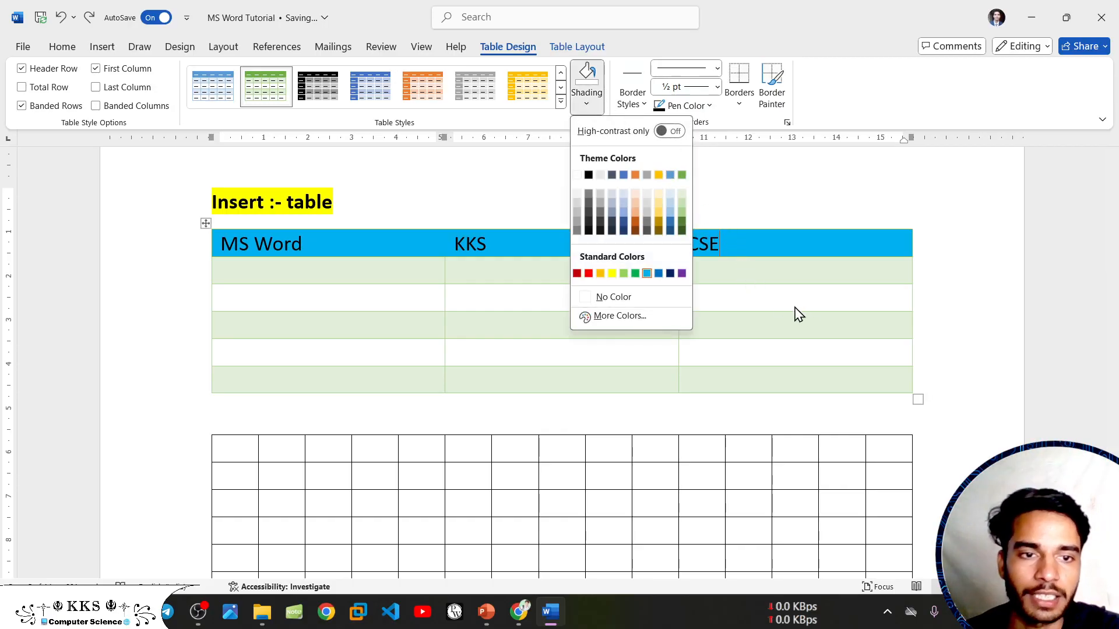
click(815, 326)
drag(839, 382, 205, 222)
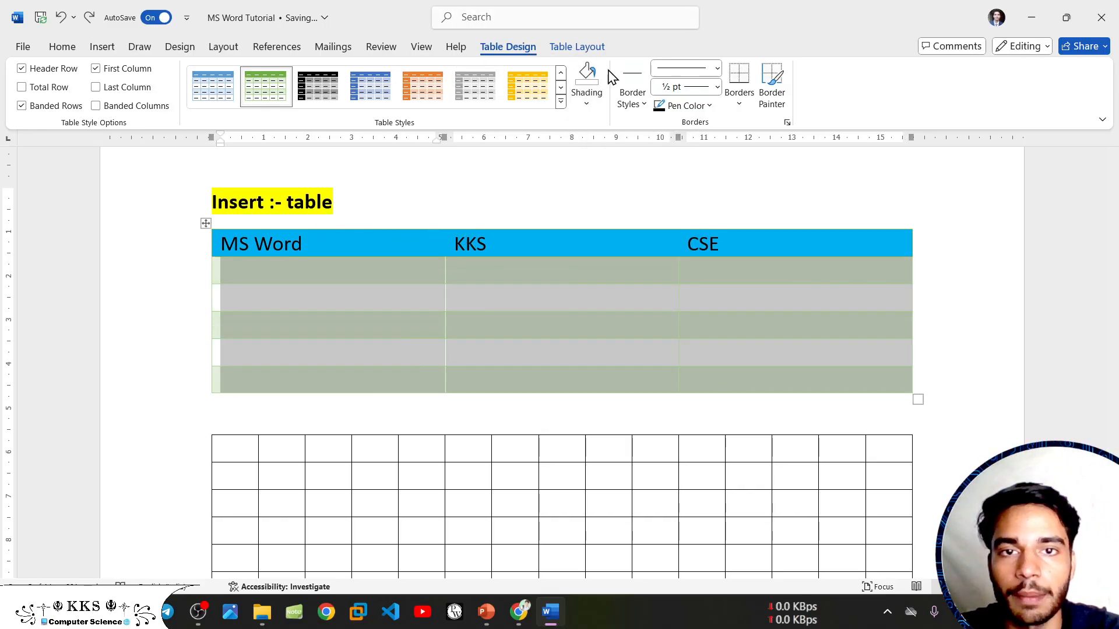
click(586, 104)
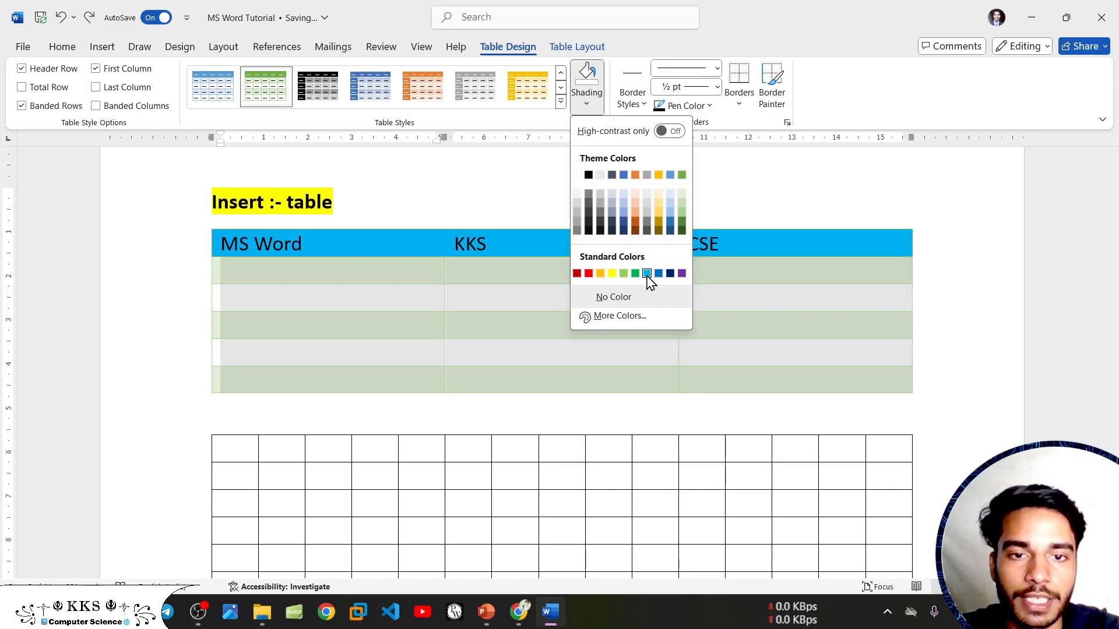
click(647, 274)
click(845, 355)
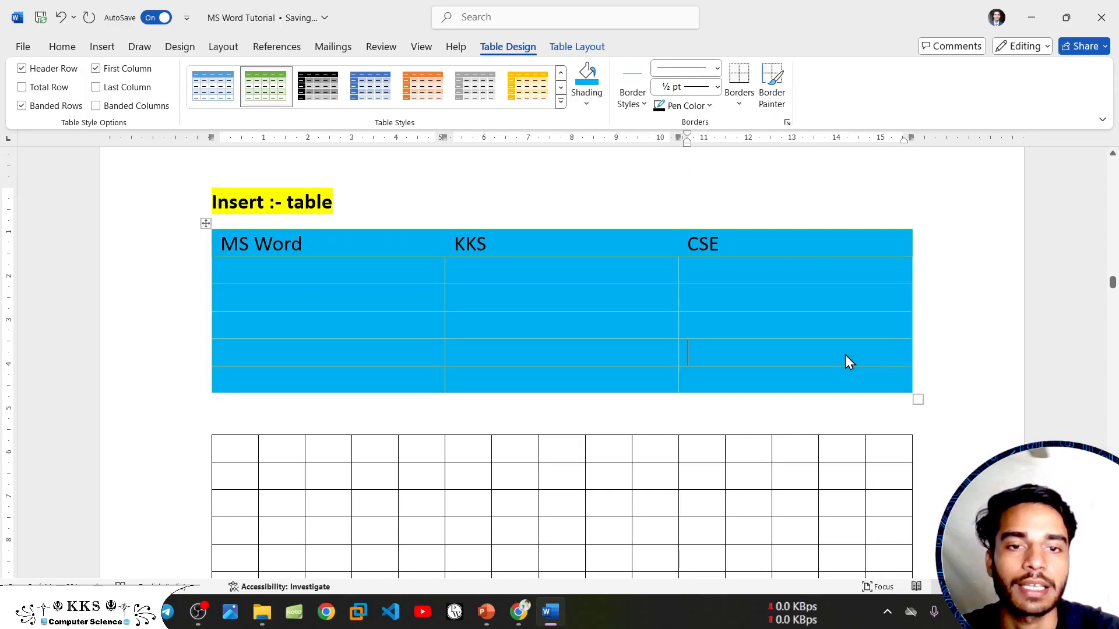
key(ctrl+z)
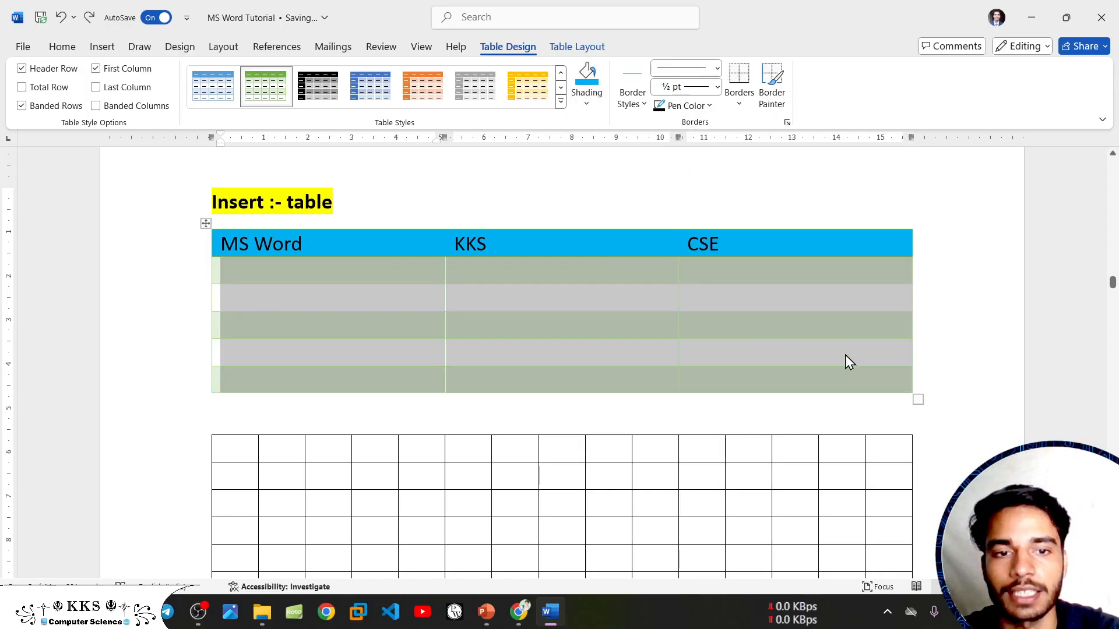
click(844, 365)
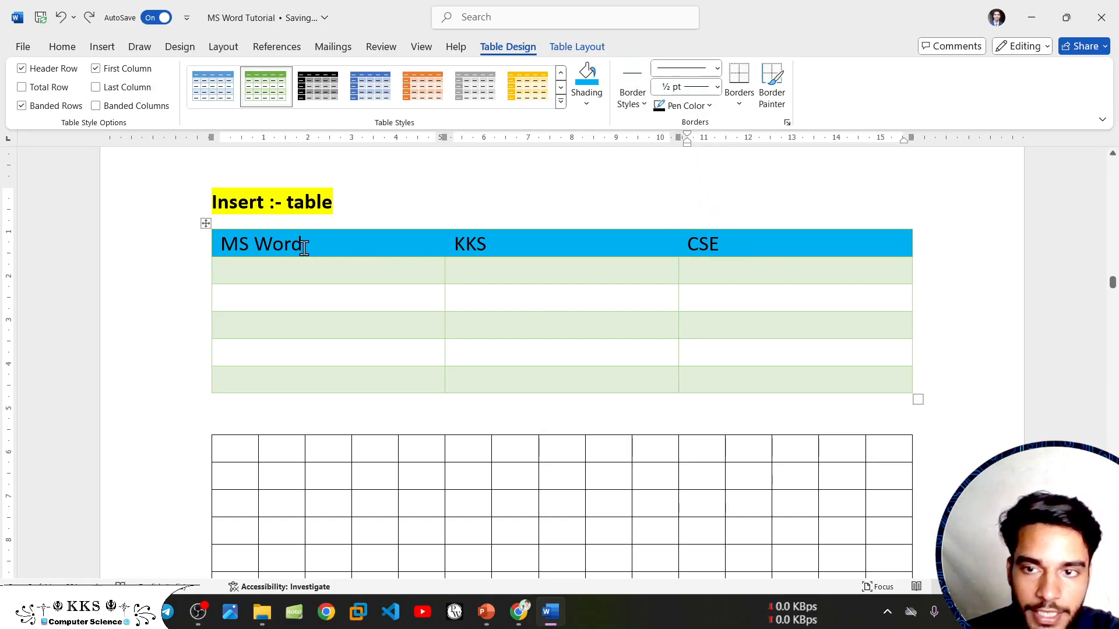
- Paint orange 1 ½ pt borders above the MS Word and KKS headers, beneath the second-row CSE cell, and between that row's first two cells
click(644, 105)
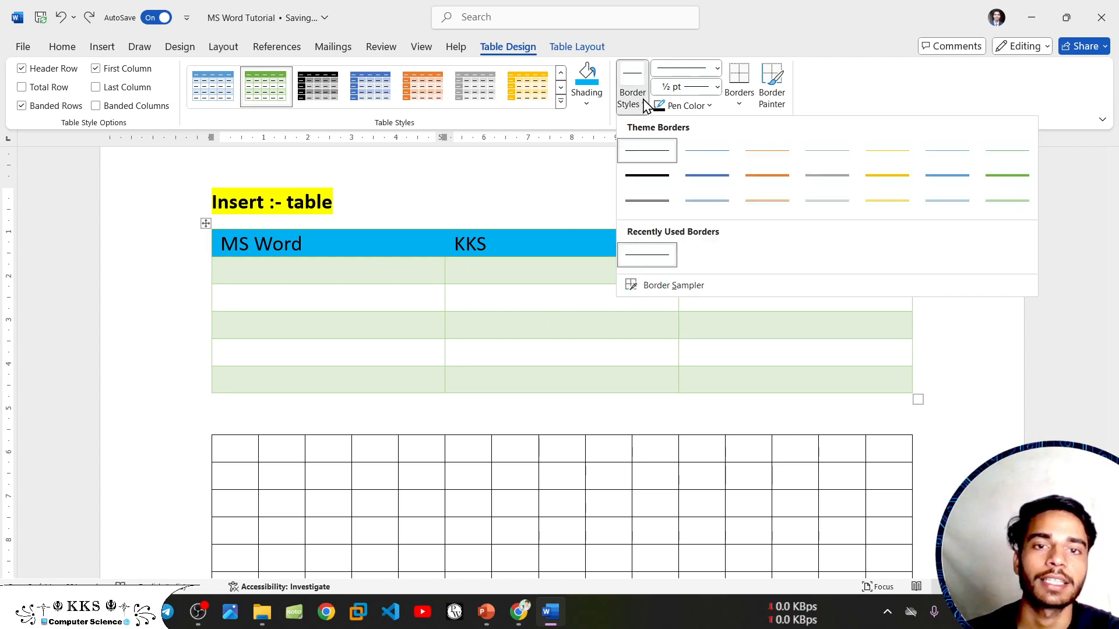
click(767, 175)
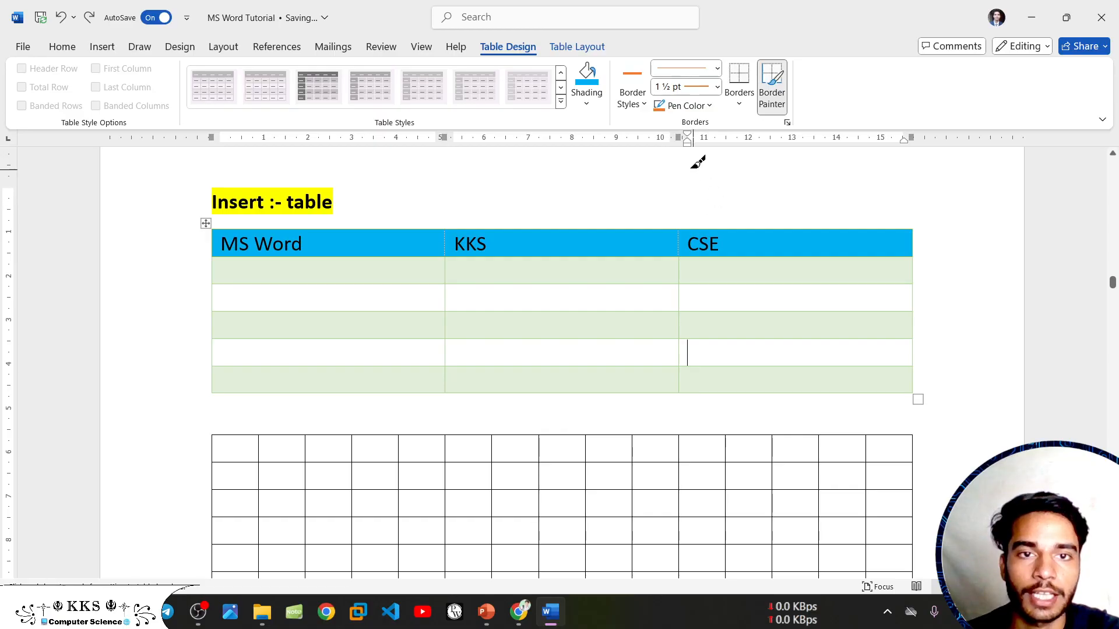
click(640, 103)
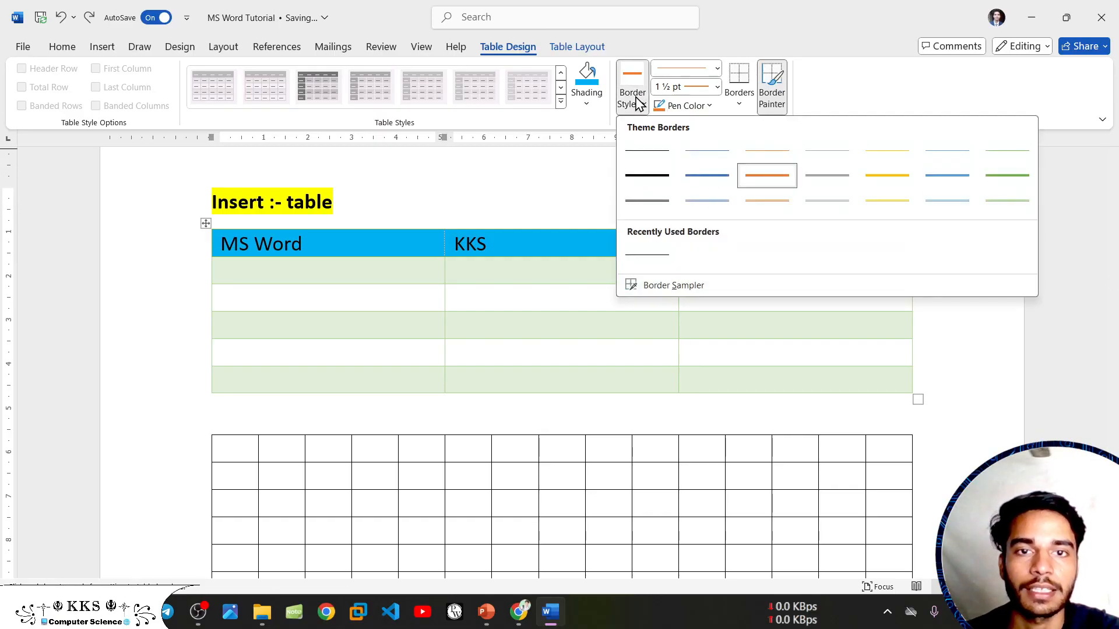
click(640, 103)
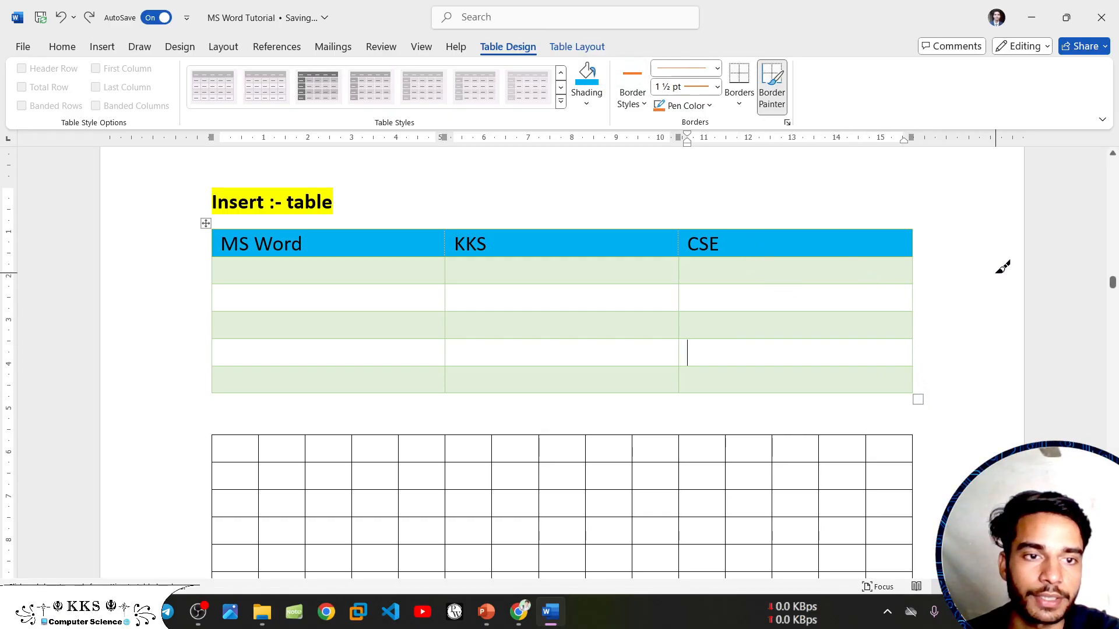
click(831, 283)
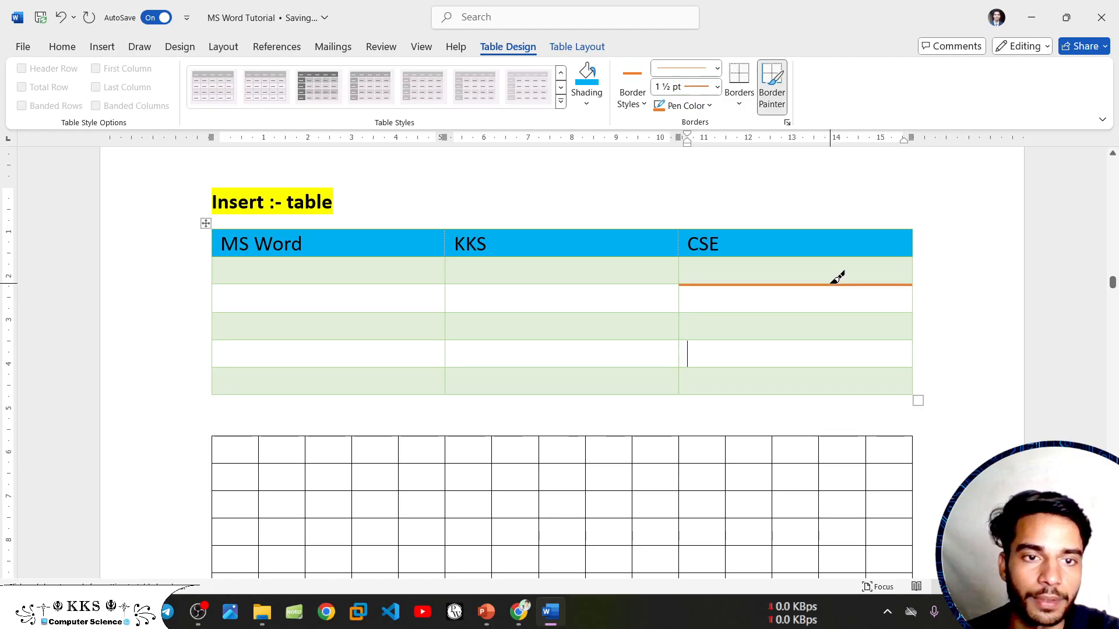
click(643, 229)
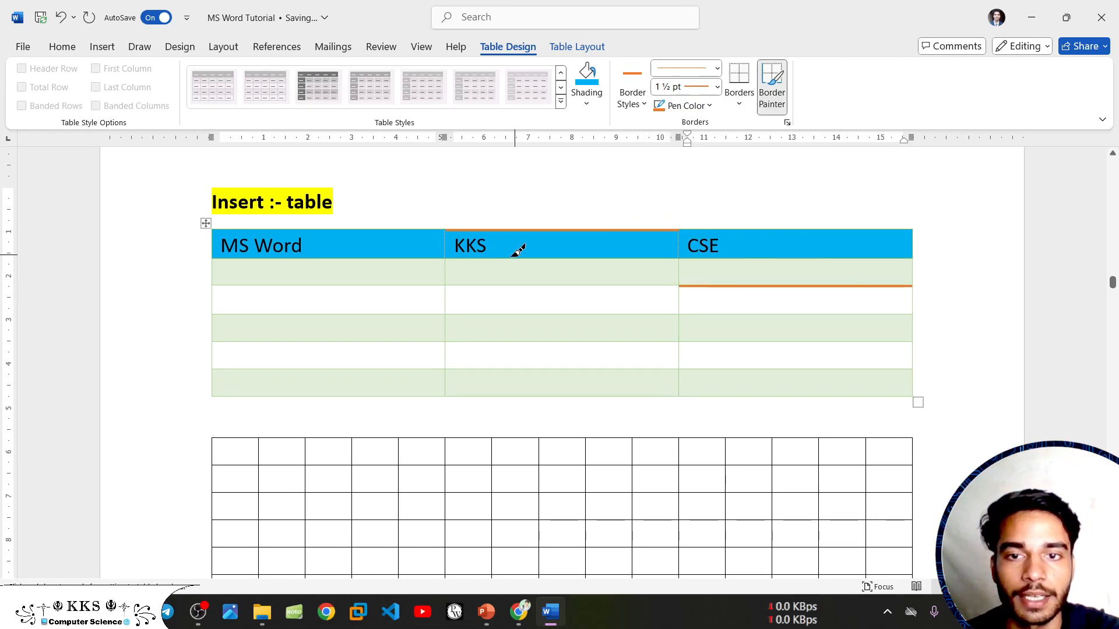
click(450, 265)
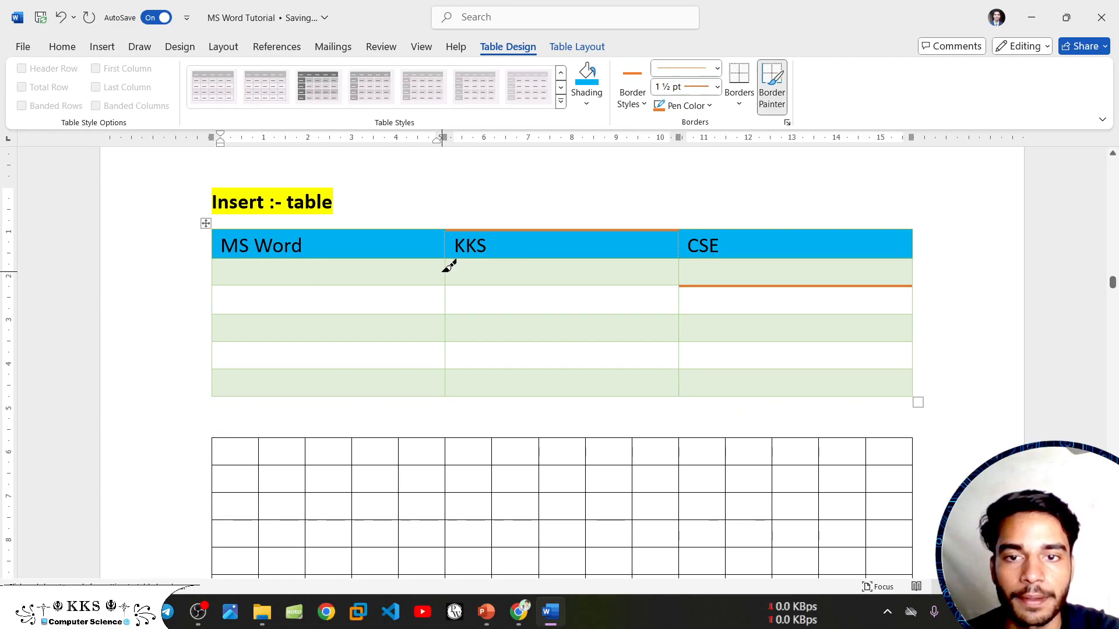
click(401, 227)
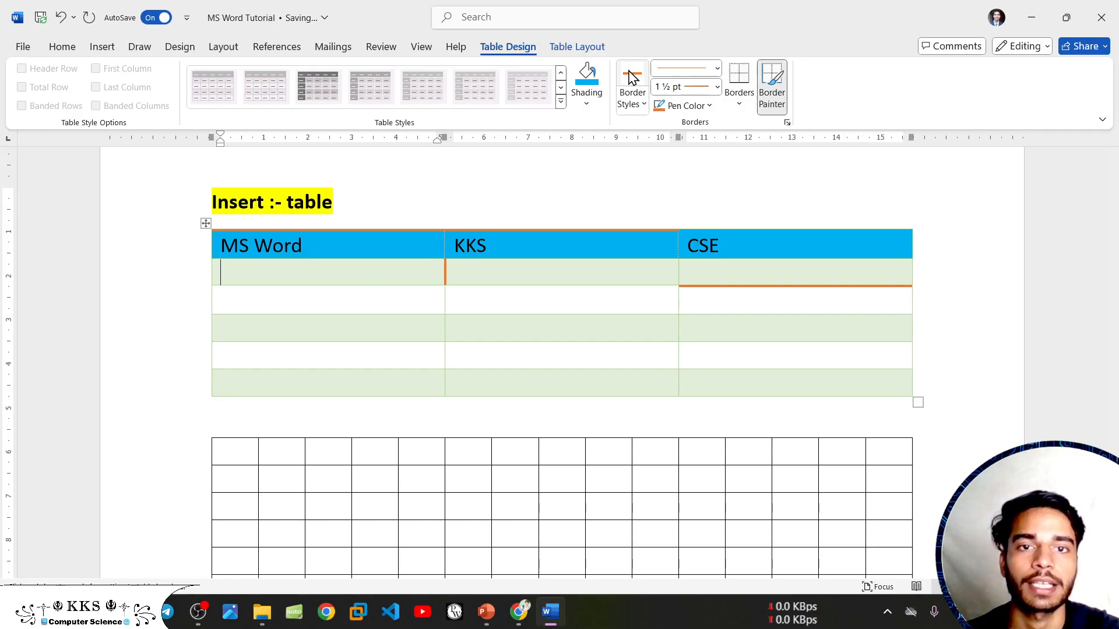
- Turn off Border Painter and review the available border styles and border placement options
click(640, 103)
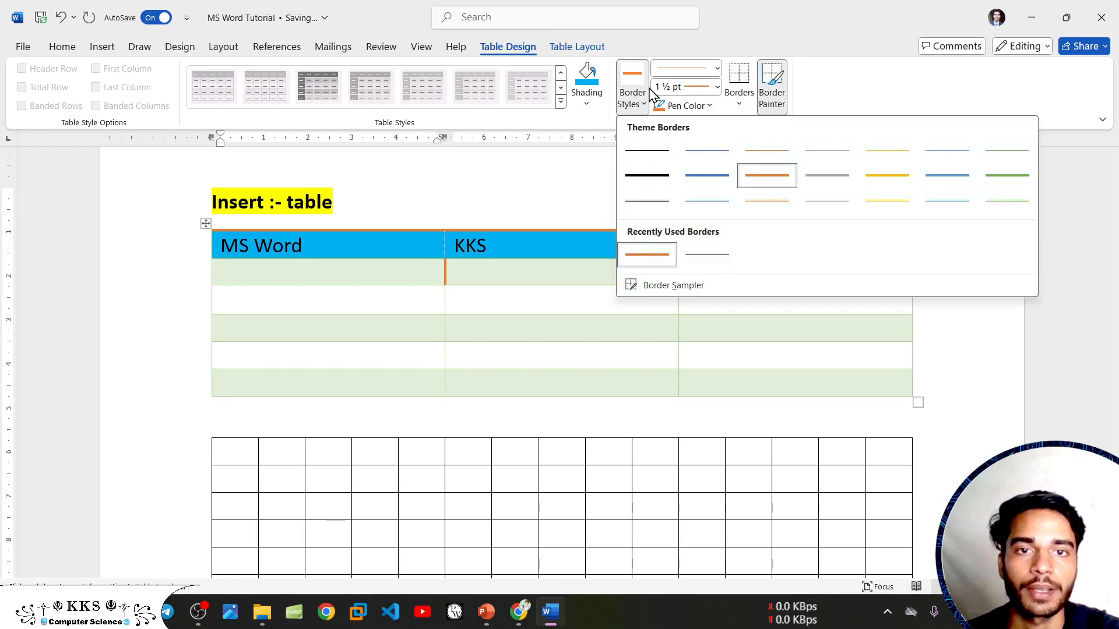
click(872, 103)
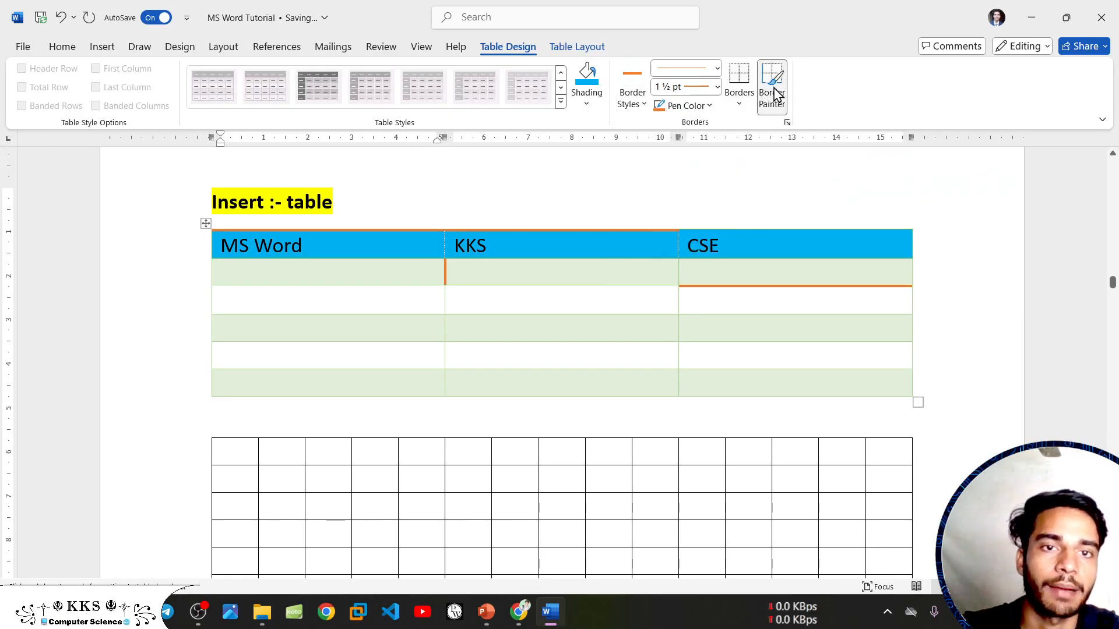
click(740, 103)
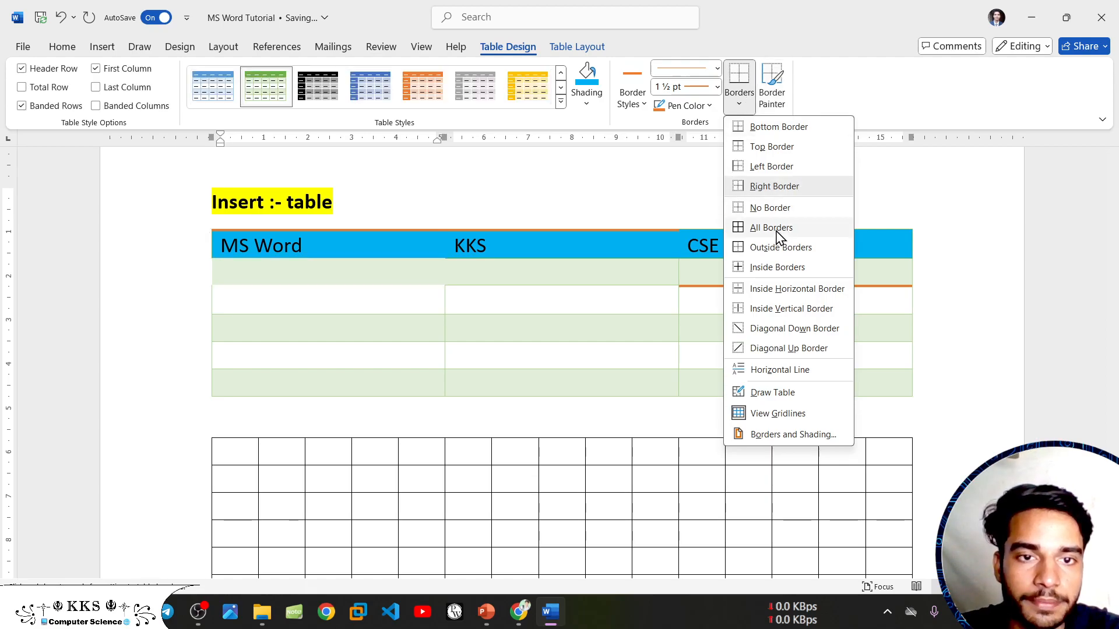
click(604, 216)
- Select the whole MS Word/KKS/CSE table, choose the gold 1 ½ pt theme border style, and turn off Border Painter
drag(907, 382, 269, 229)
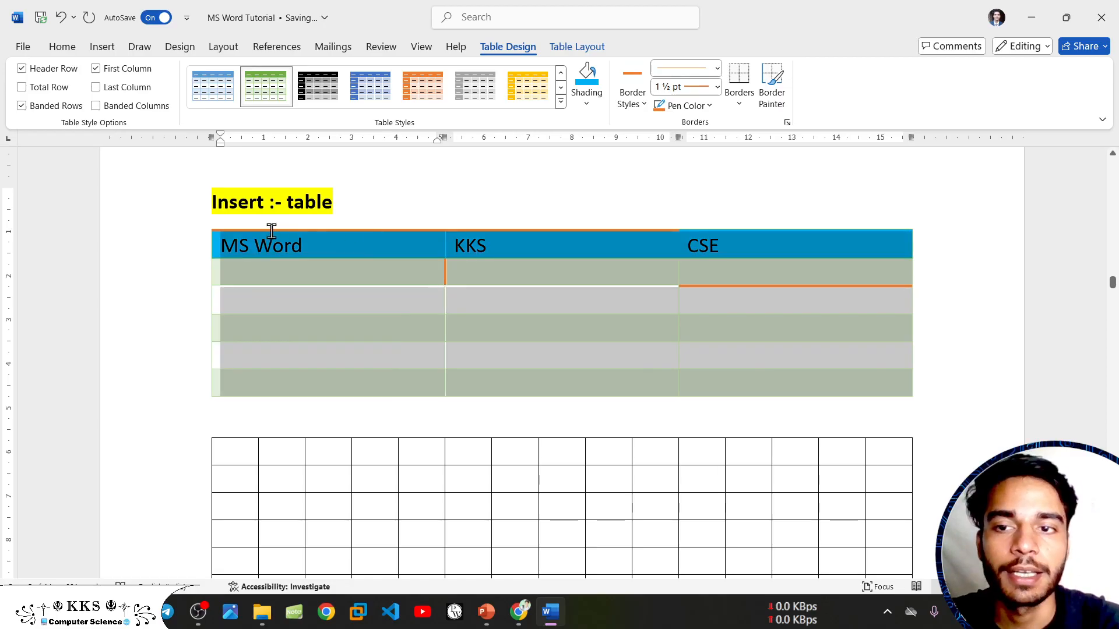
click(635, 99)
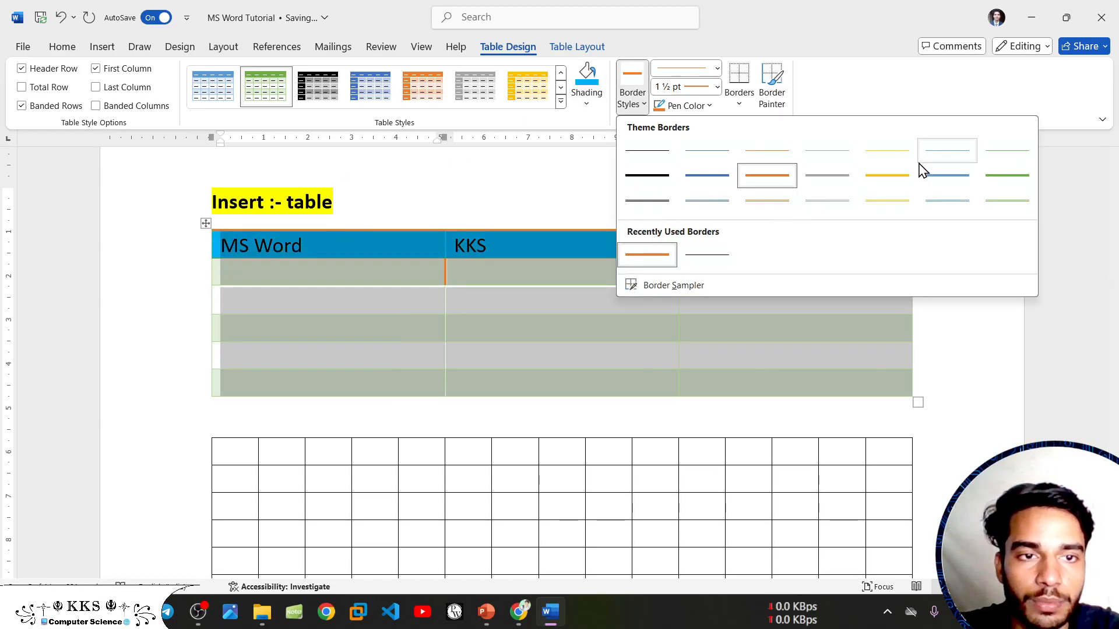
click(894, 176)
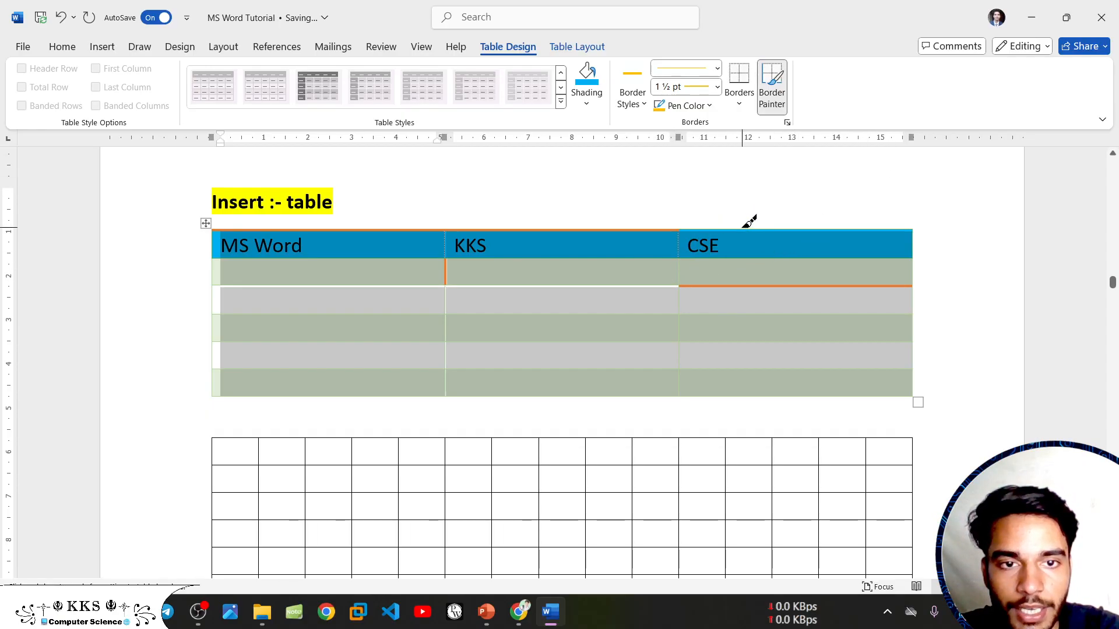
key(Escape)
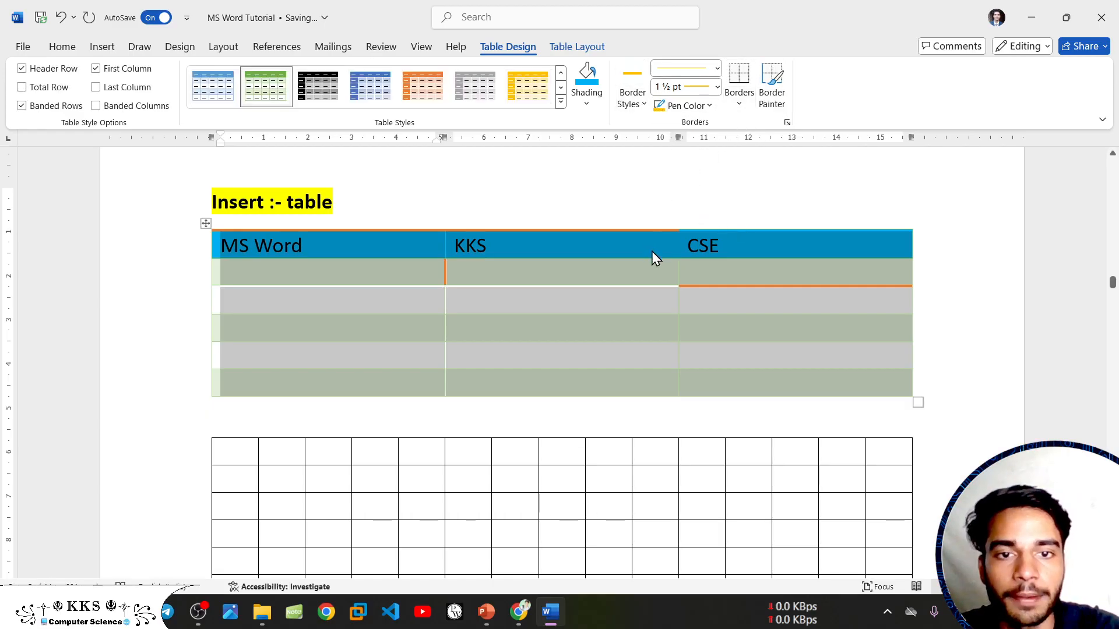
click(741, 105)
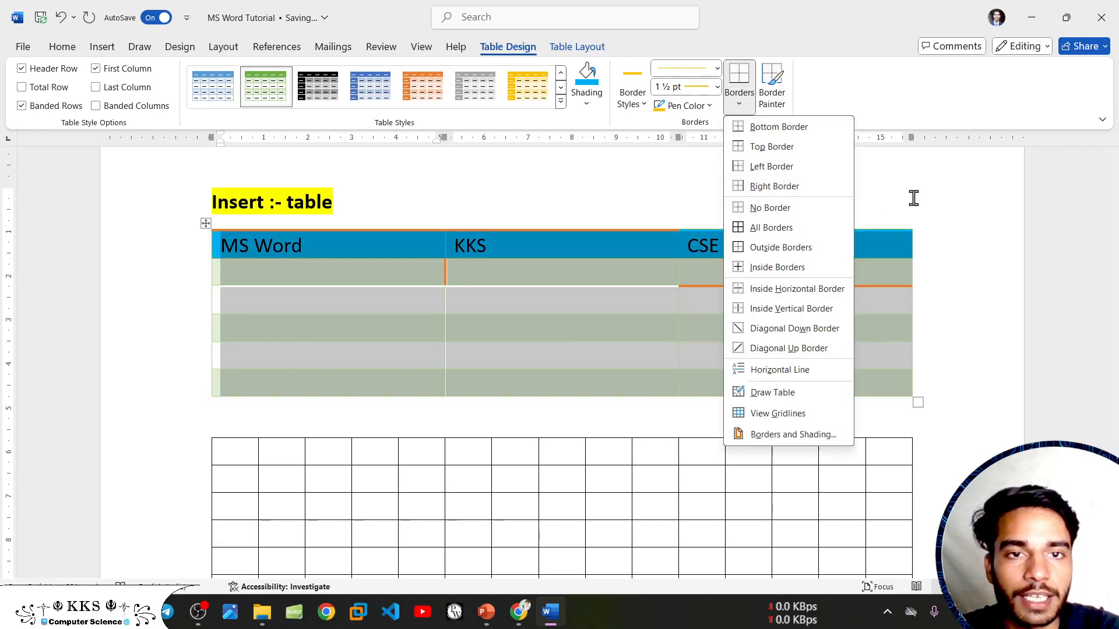
click(909, 198)
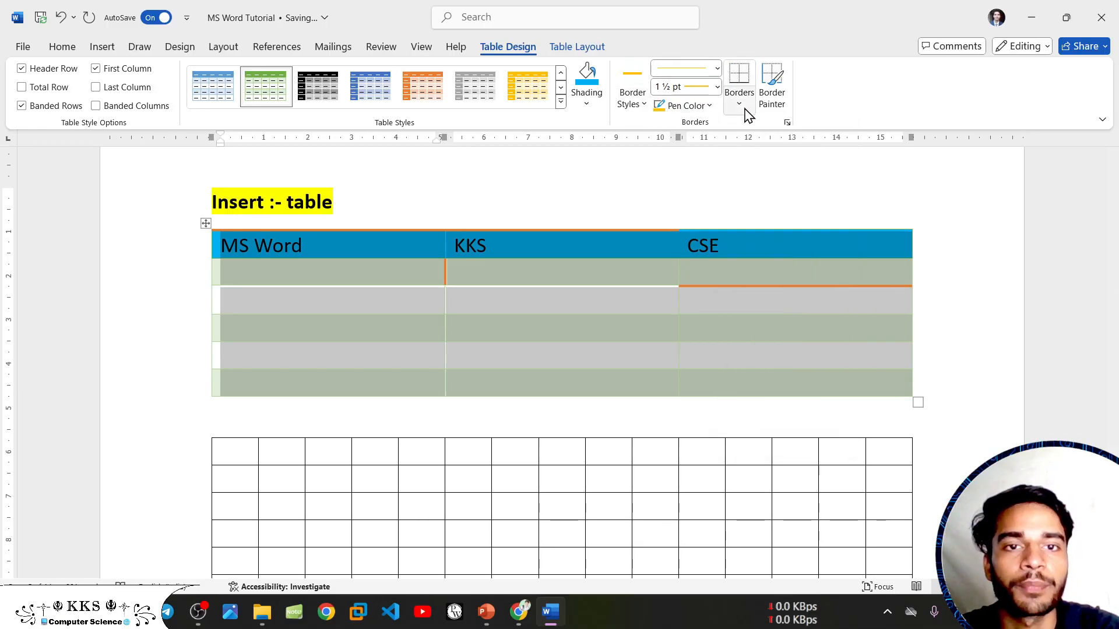
- Set the border pen color to dark blue and apply 1 ½ pt All Borders to the selected table, then deselect it
click(708, 106)
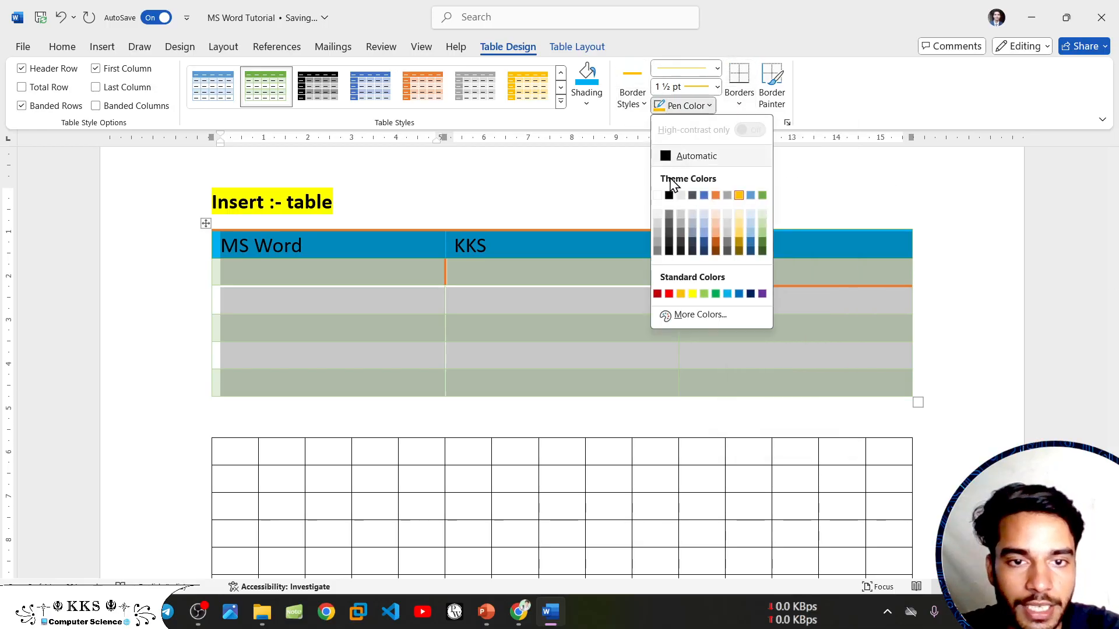
click(751, 294)
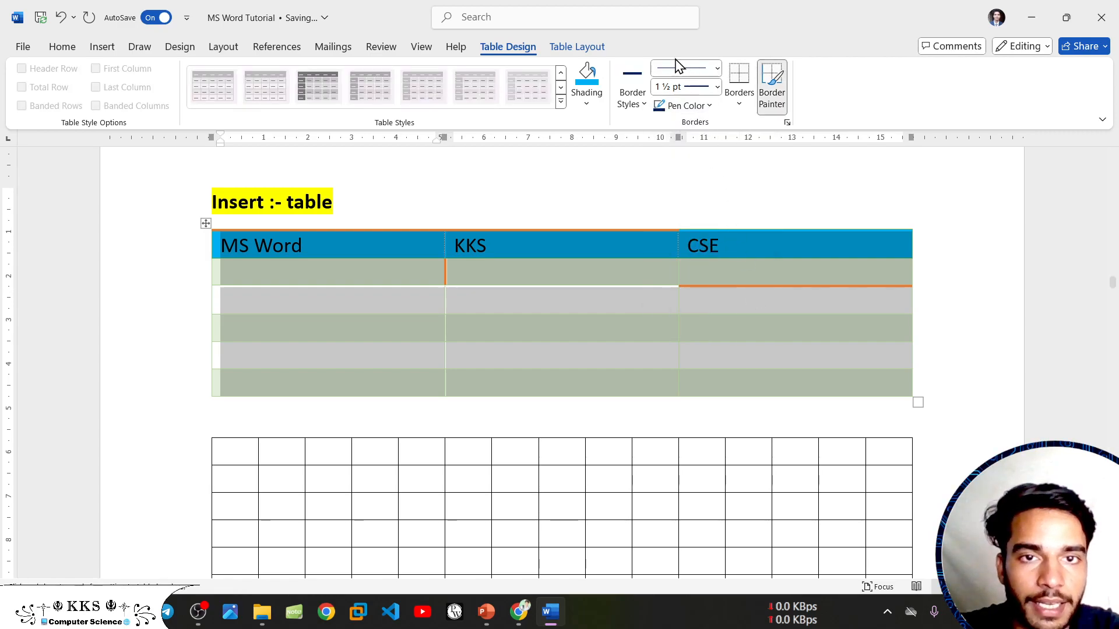
click(742, 107)
click(743, 99)
click(744, 99)
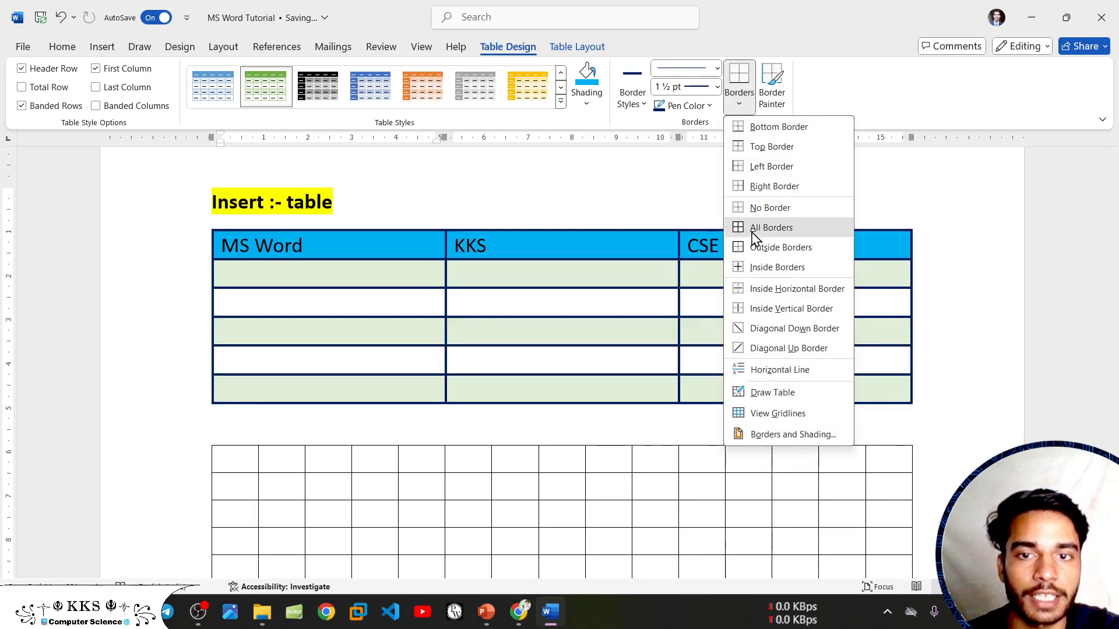
click(756, 234)
click(947, 299)
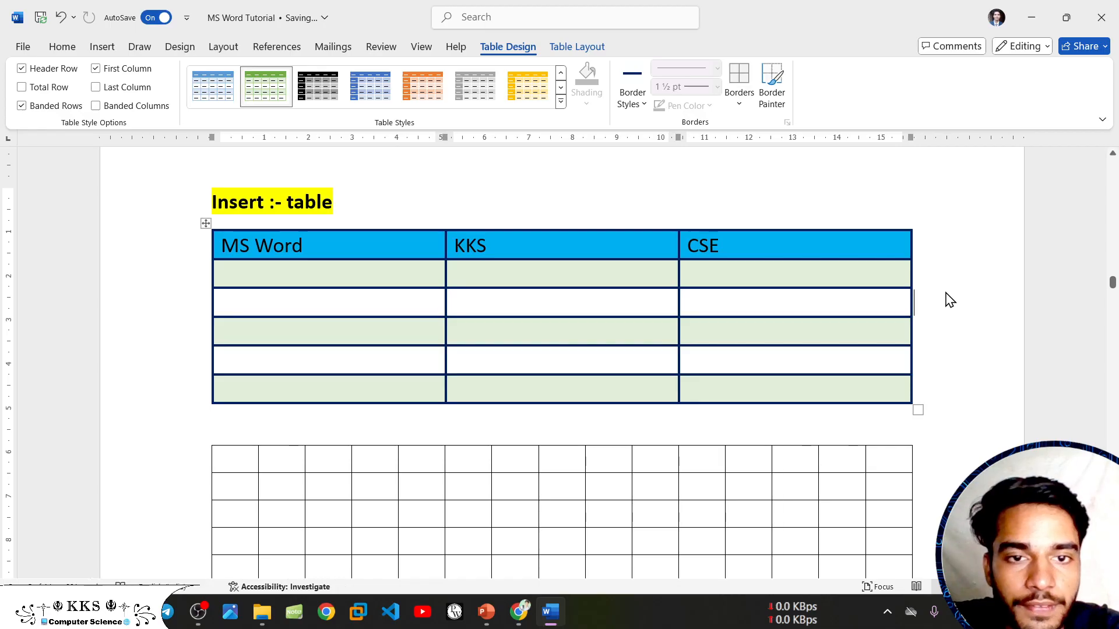
- Select the whole table and apply All Borders with the 3 pt thick-and-thin double line style
mouse_move(902, 383)
mouse_down()
mouse_move(522, 272)
mouse_move(227, 239)
mouse_up()
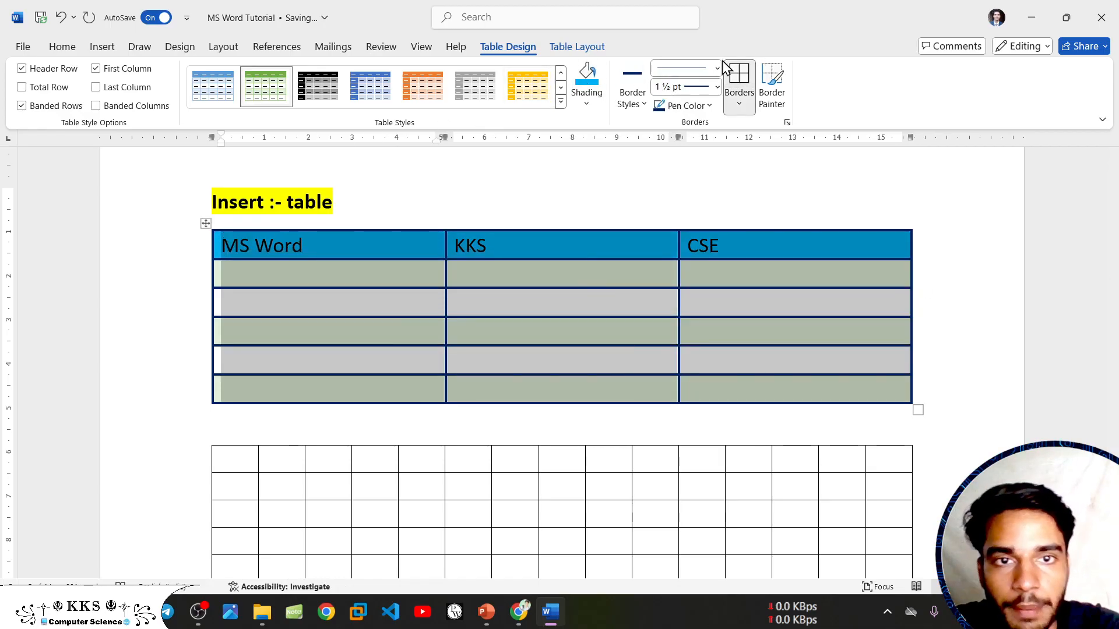
click(717, 68)
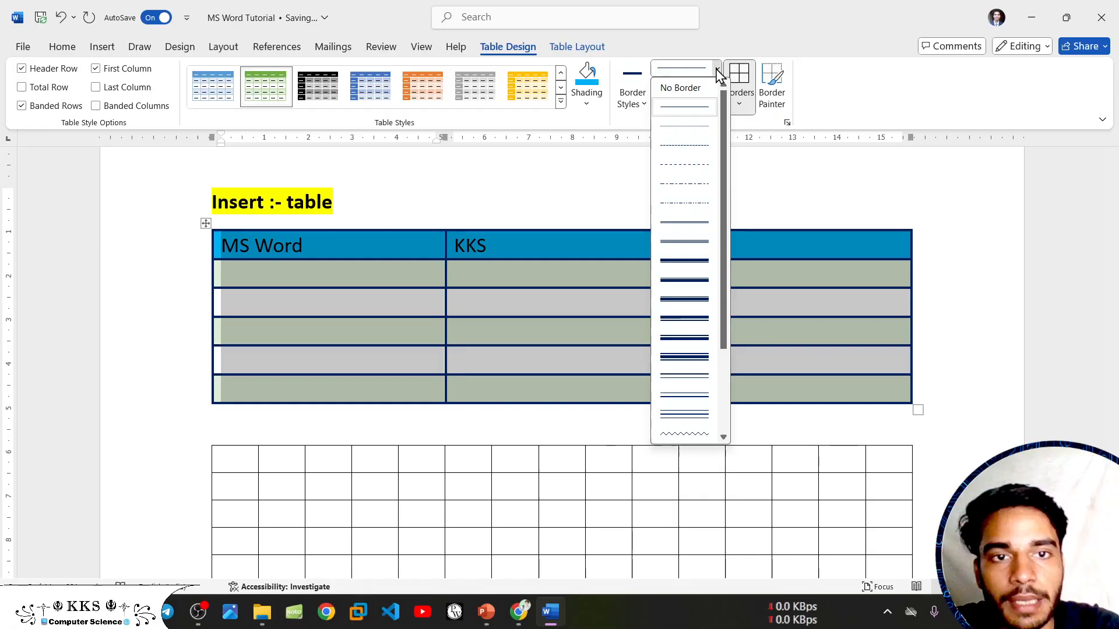
click(679, 320)
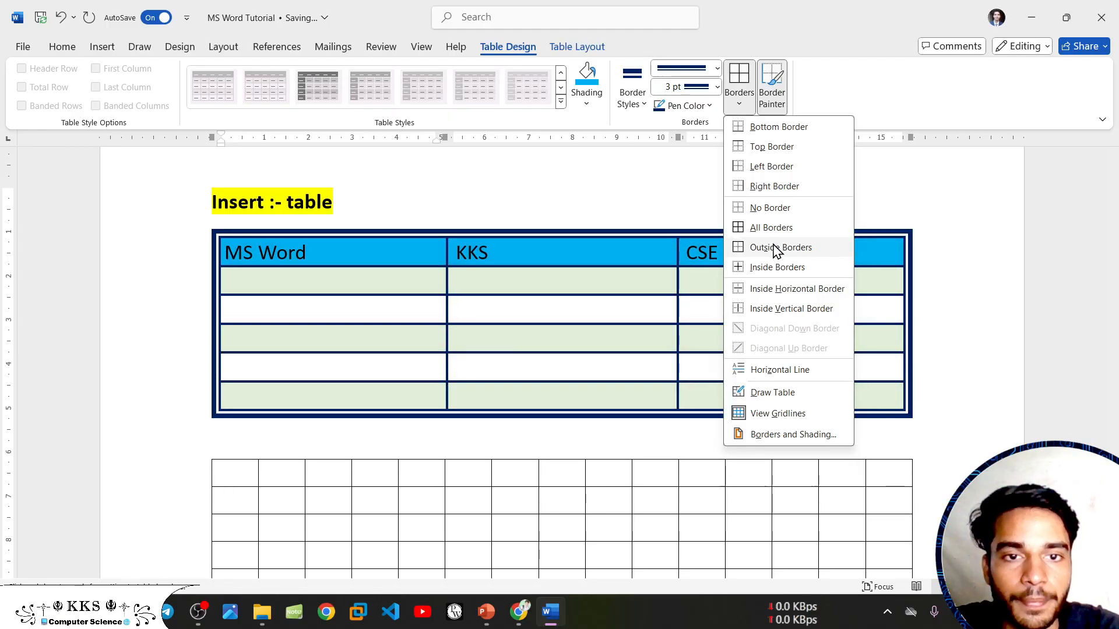
click(770, 230)
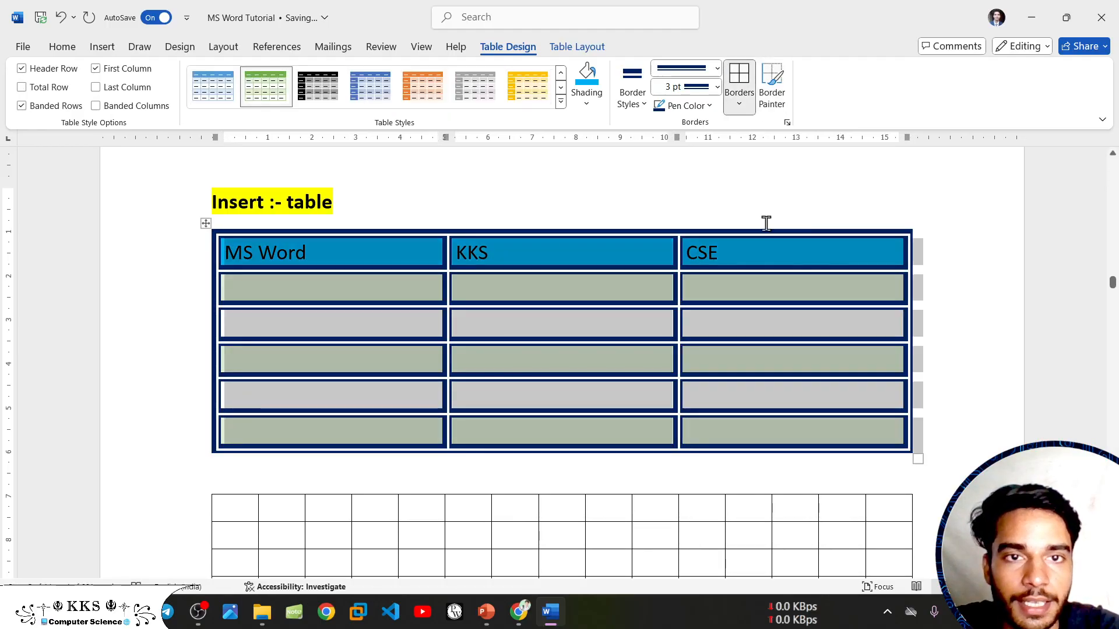
- Switch the line style to the plain single line and apply ½ pt All Borders to the whole table
click(717, 69)
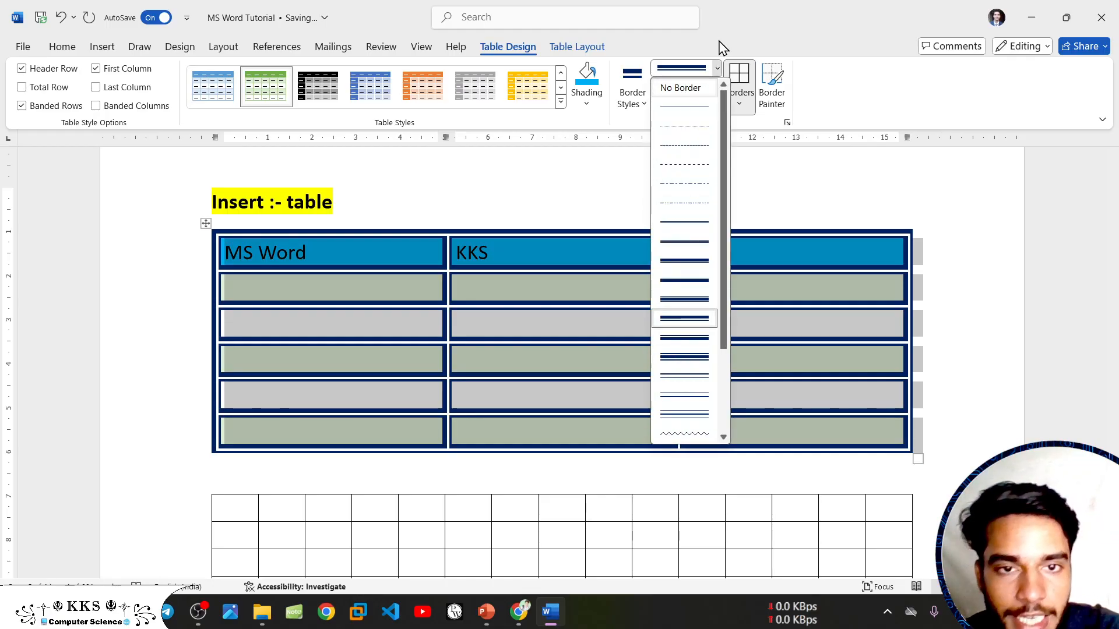
click(699, 108)
click(739, 105)
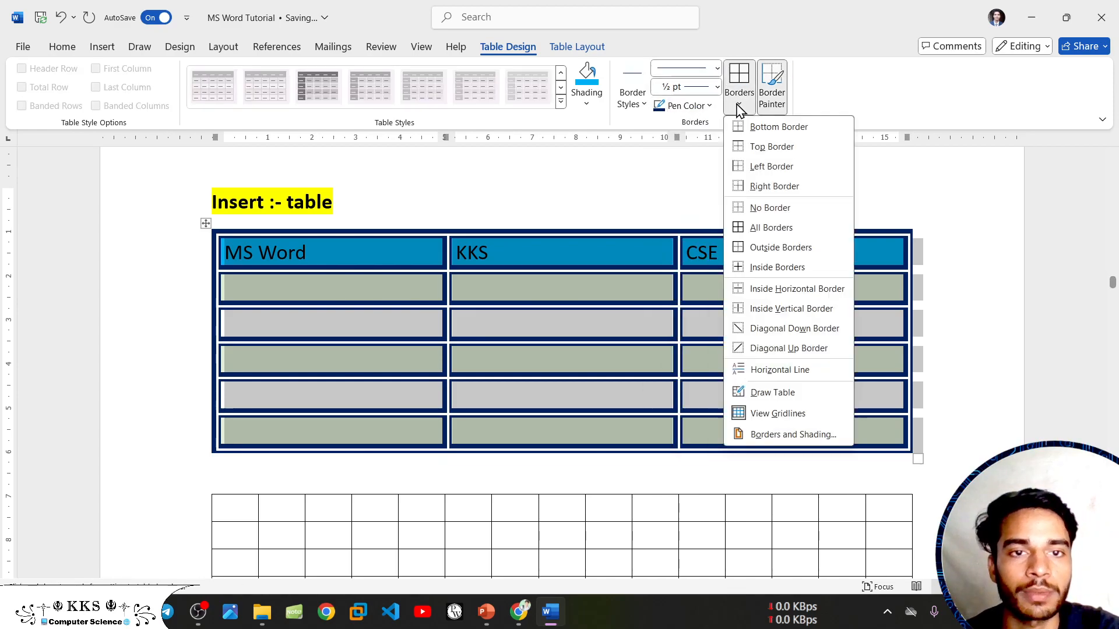
click(776, 227)
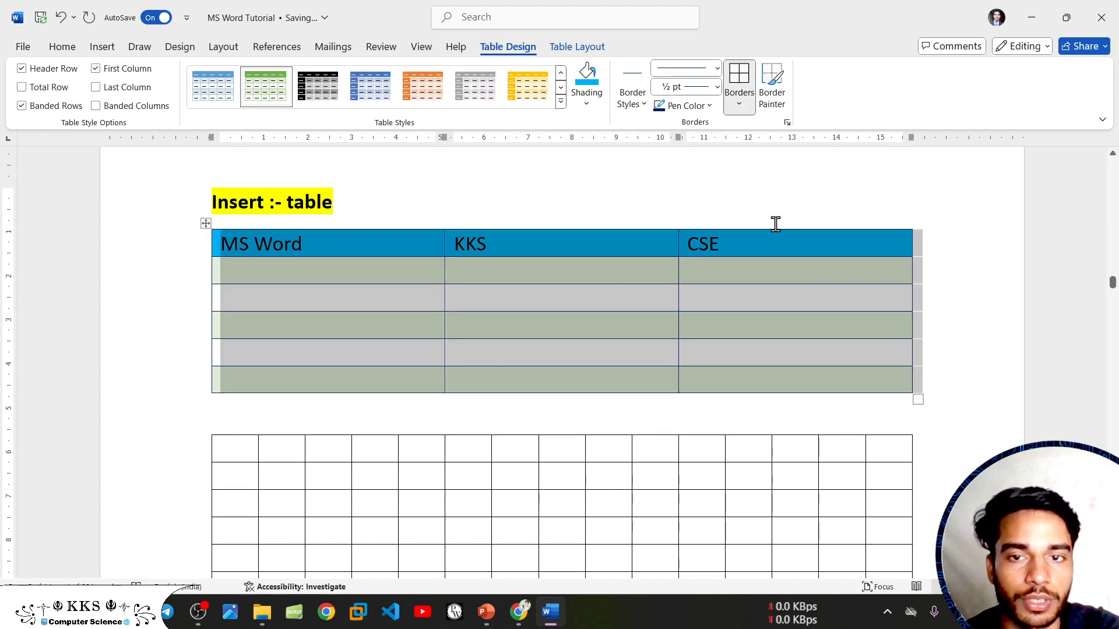
- Set the line weight to 1 ½ pt, reapply All Borders to the whole table, and deselect it
click(717, 87)
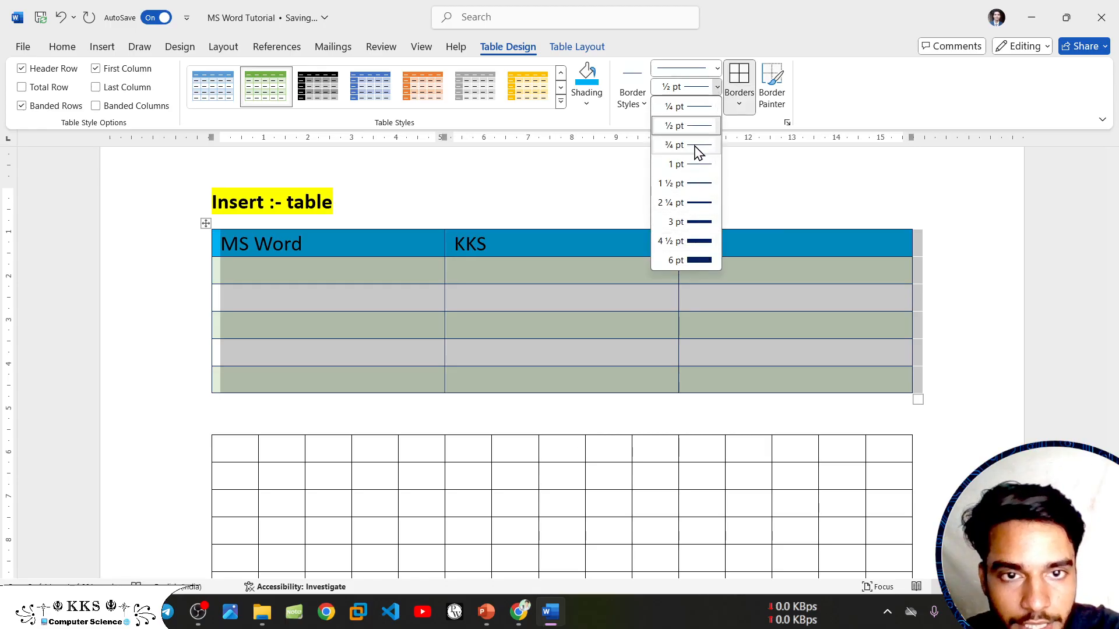
click(697, 185)
click(741, 105)
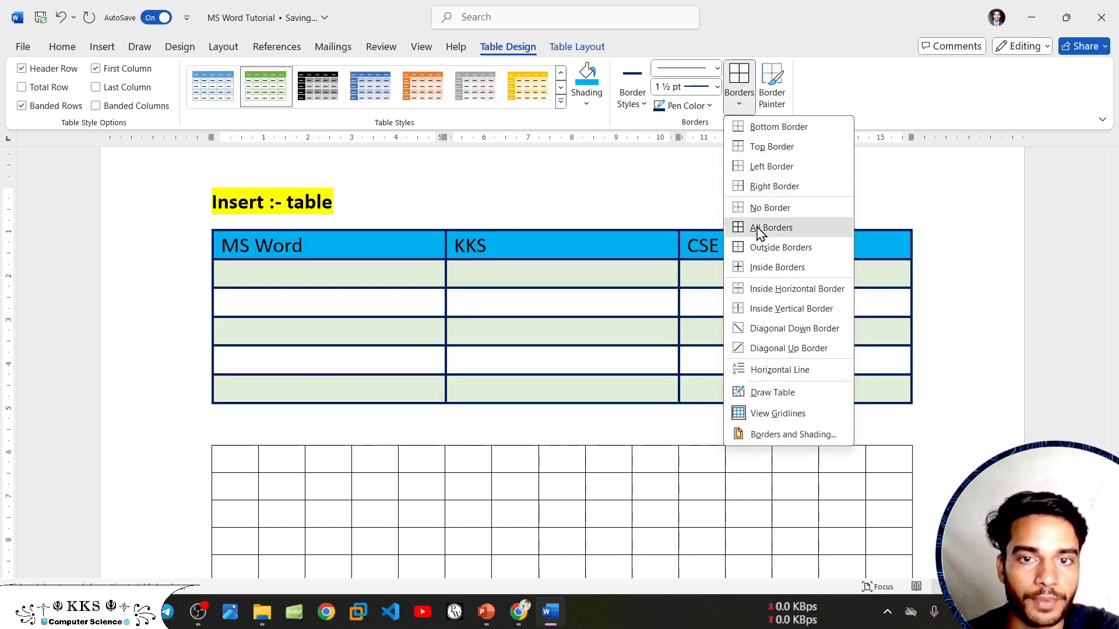
click(758, 227)
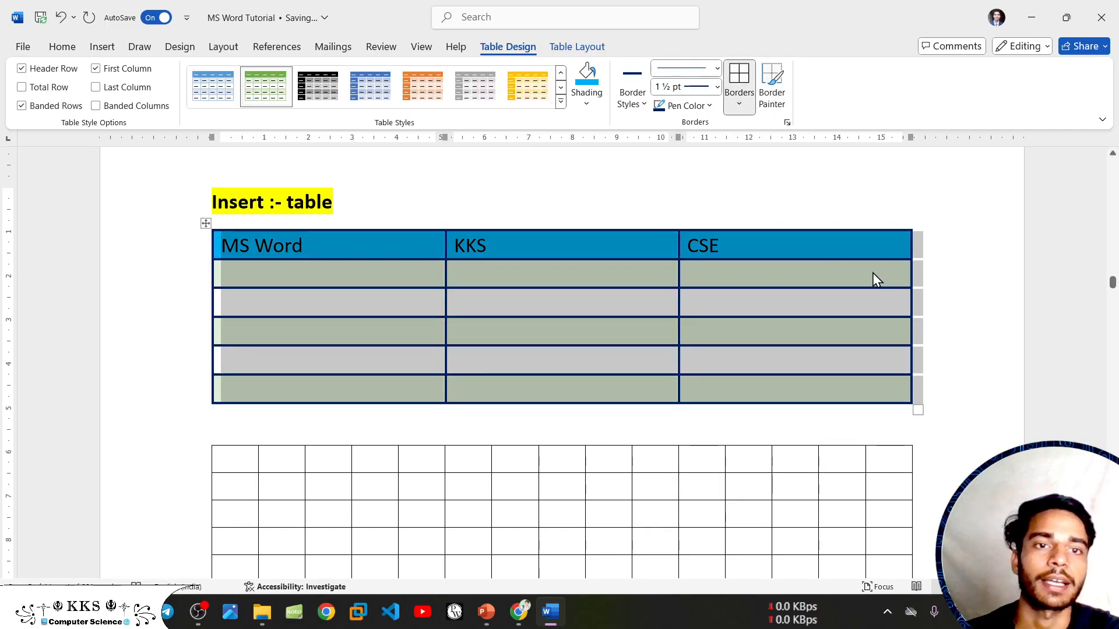
click(880, 302)
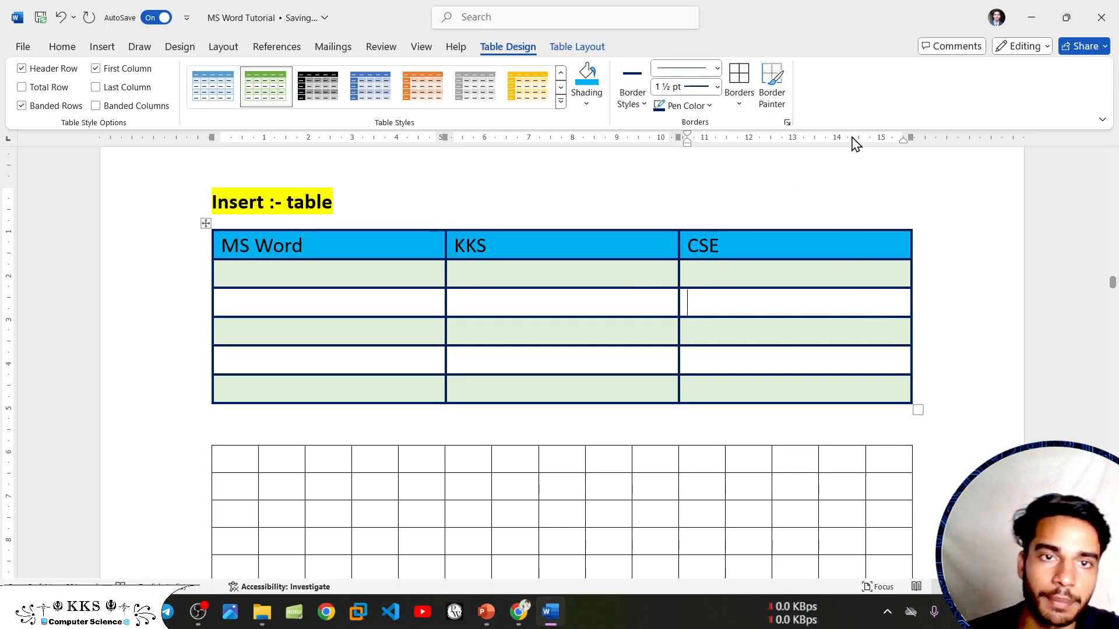
- Paint orange 1 ½ pt theme borders above the CSE and MS Word headers and beneath the second-row CSE cell
click(782, 109)
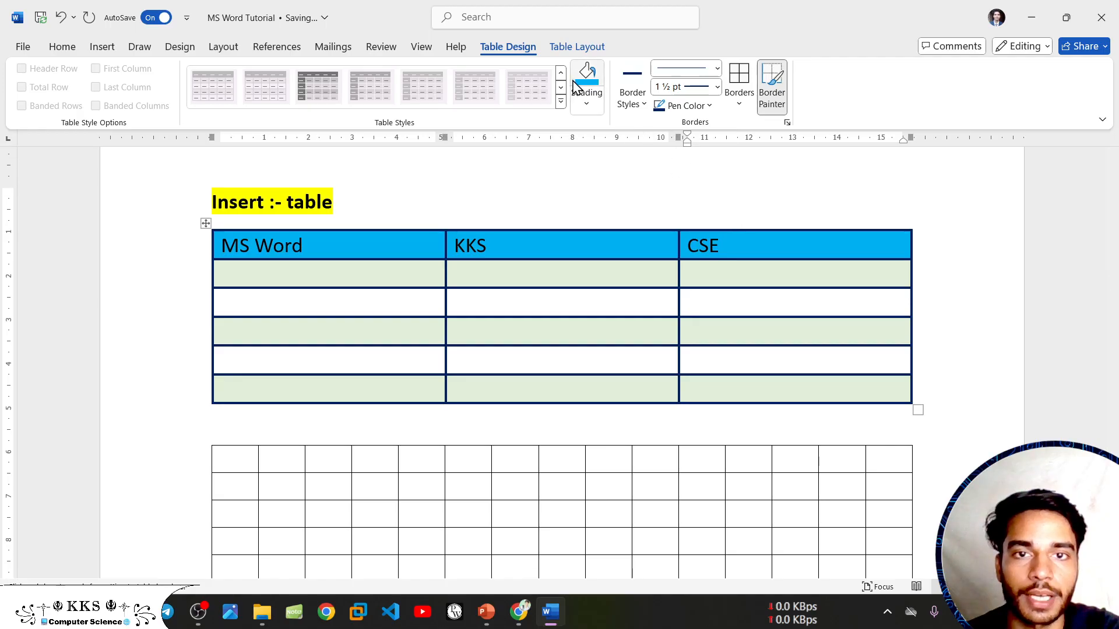
click(630, 103)
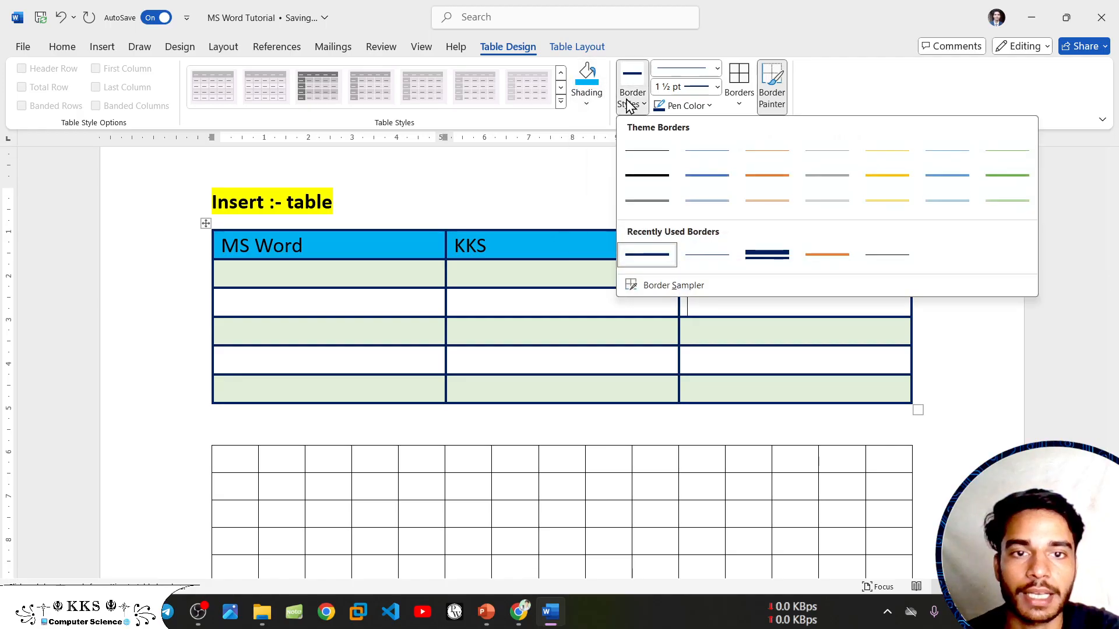
click(766, 184)
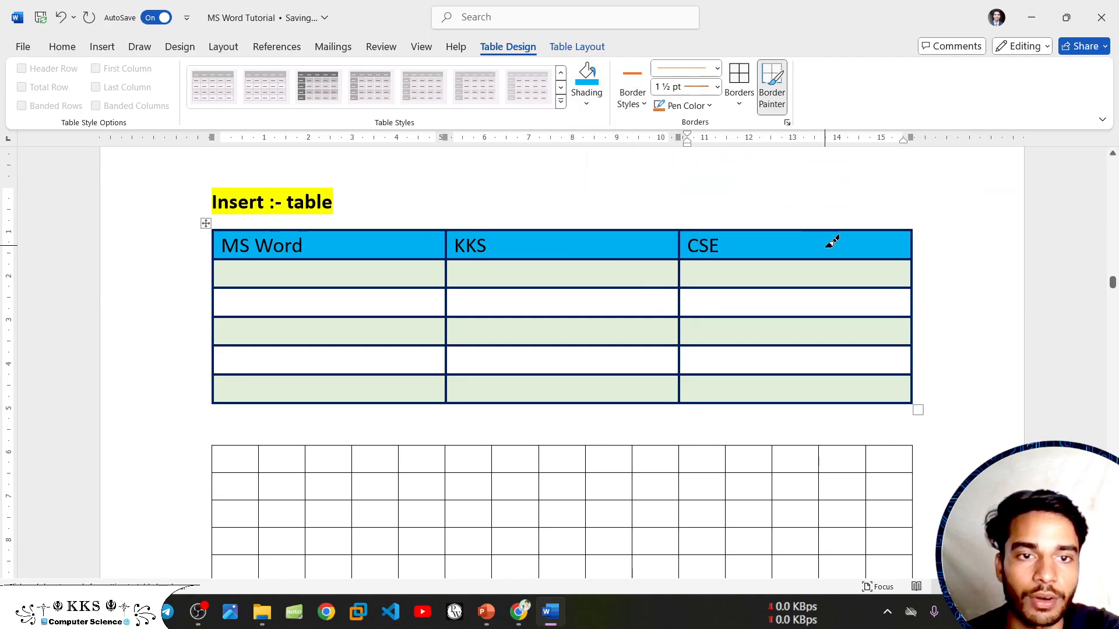
click(820, 230)
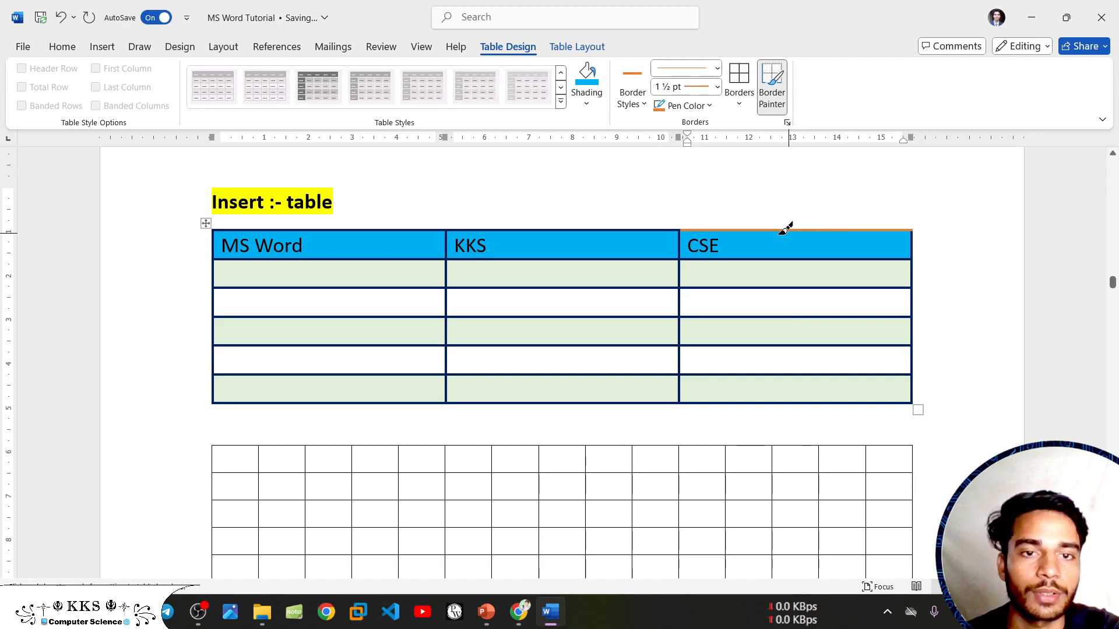
click(769, 286)
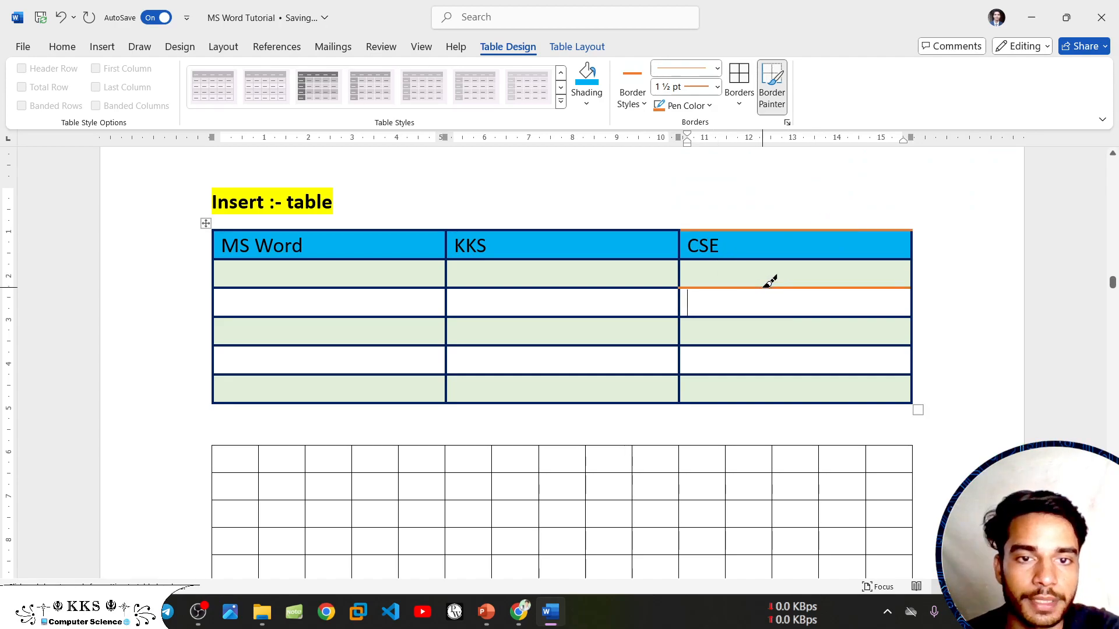
click(444, 231)
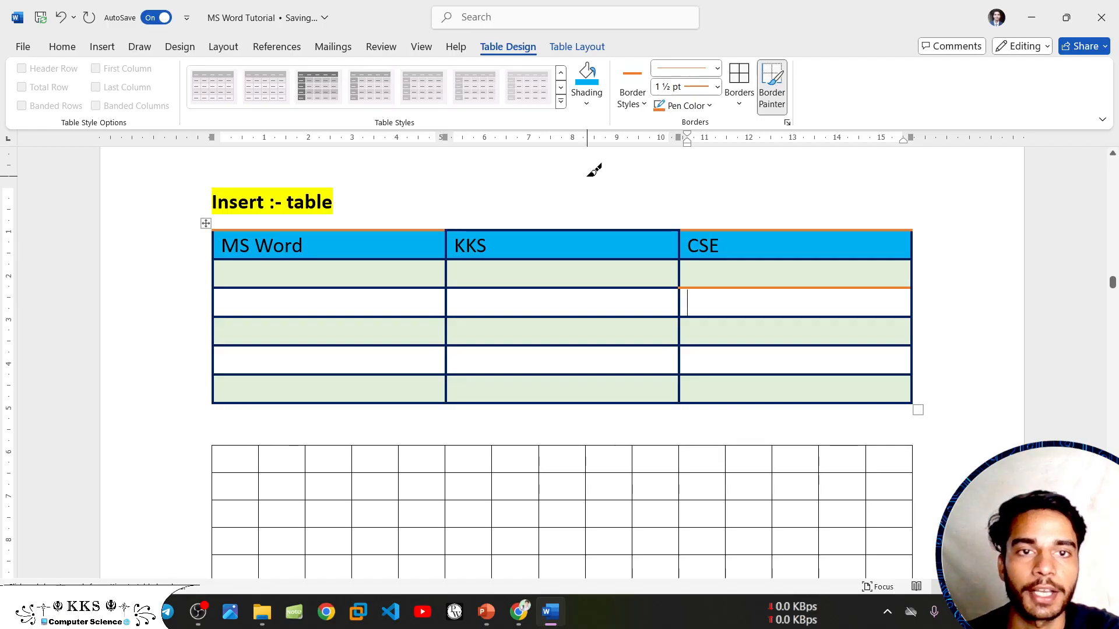
- Turn off the Border Painter and check the table's Borders and Shading settings, closing them without changes
click(778, 98)
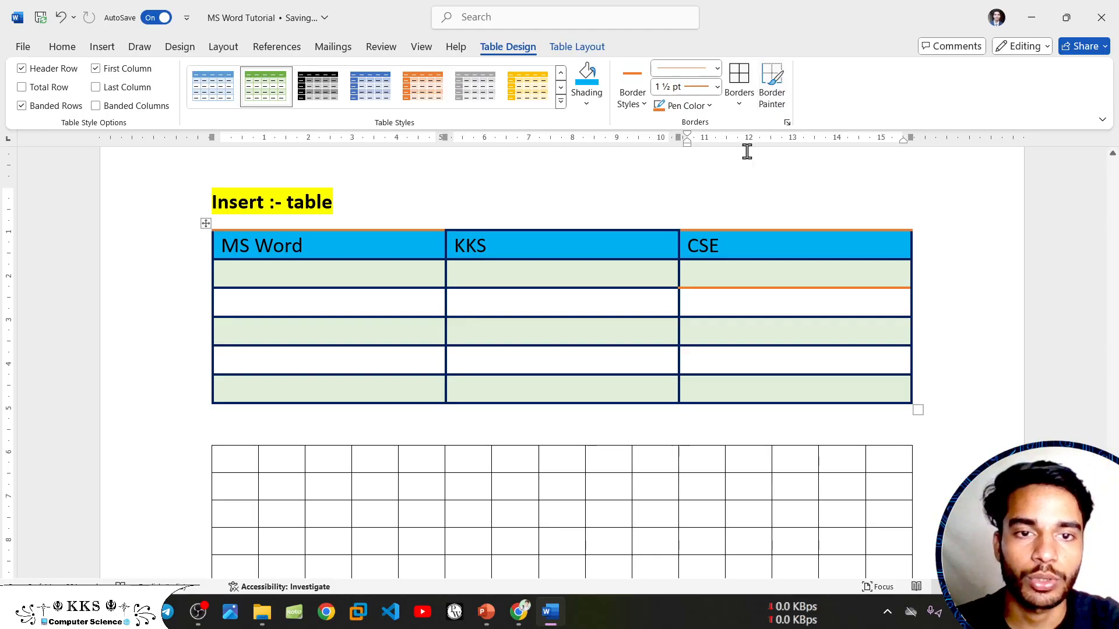
click(745, 105)
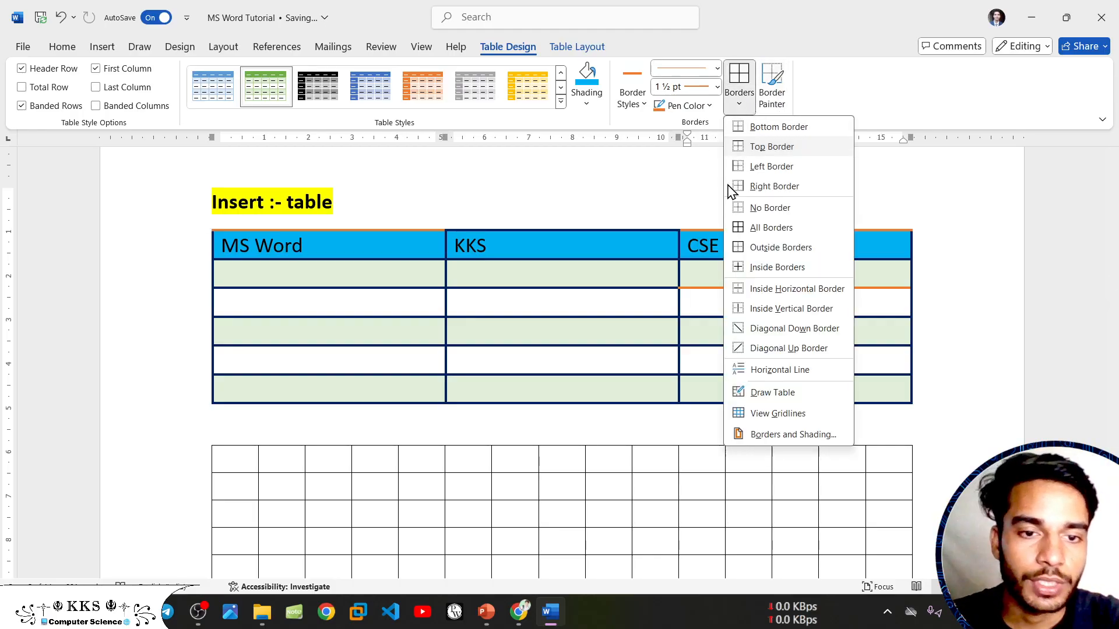
click(794, 434)
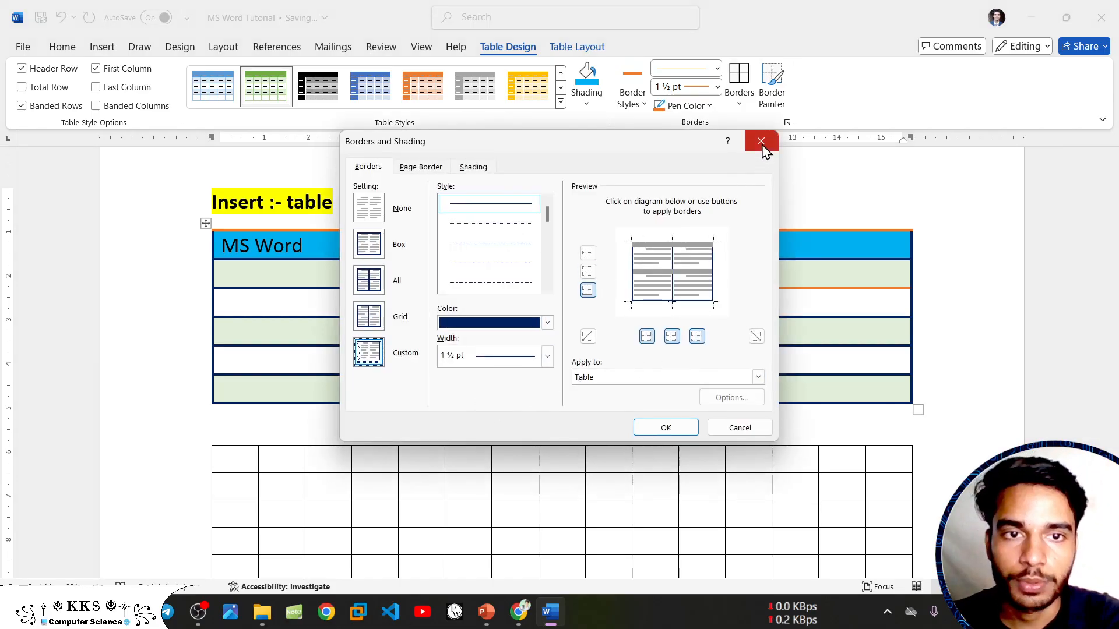
click(762, 143)
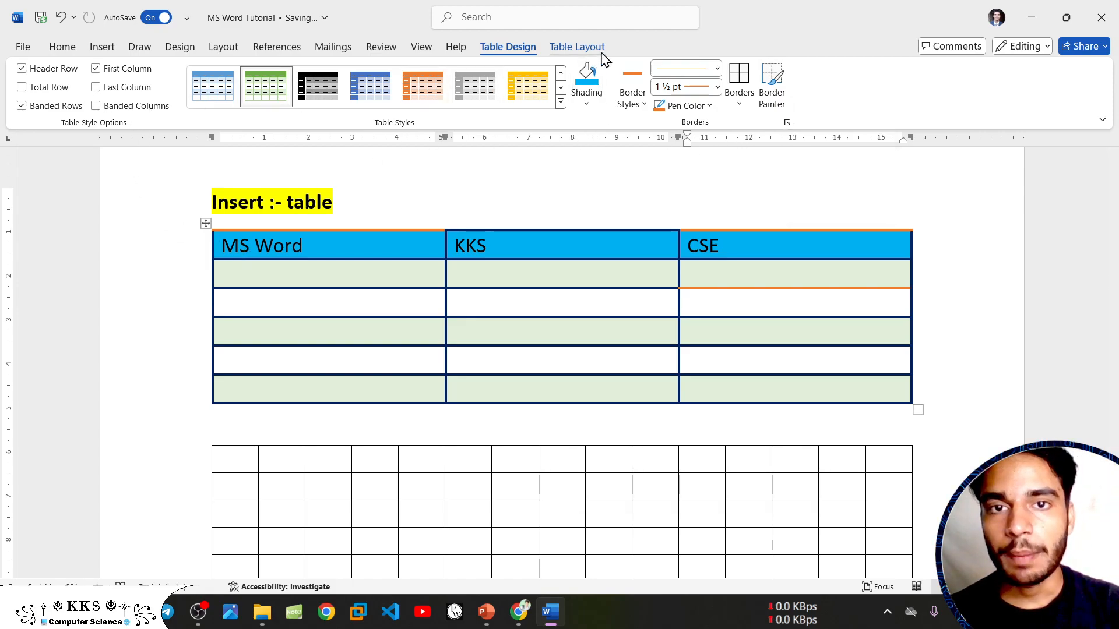
click(584, 49)
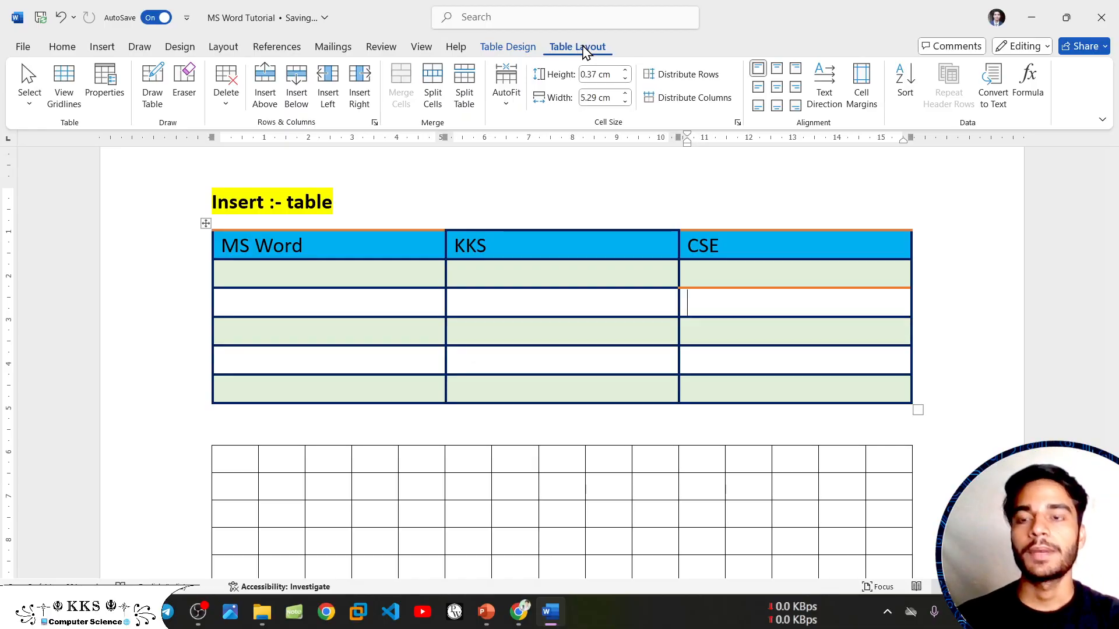
click(511, 47)
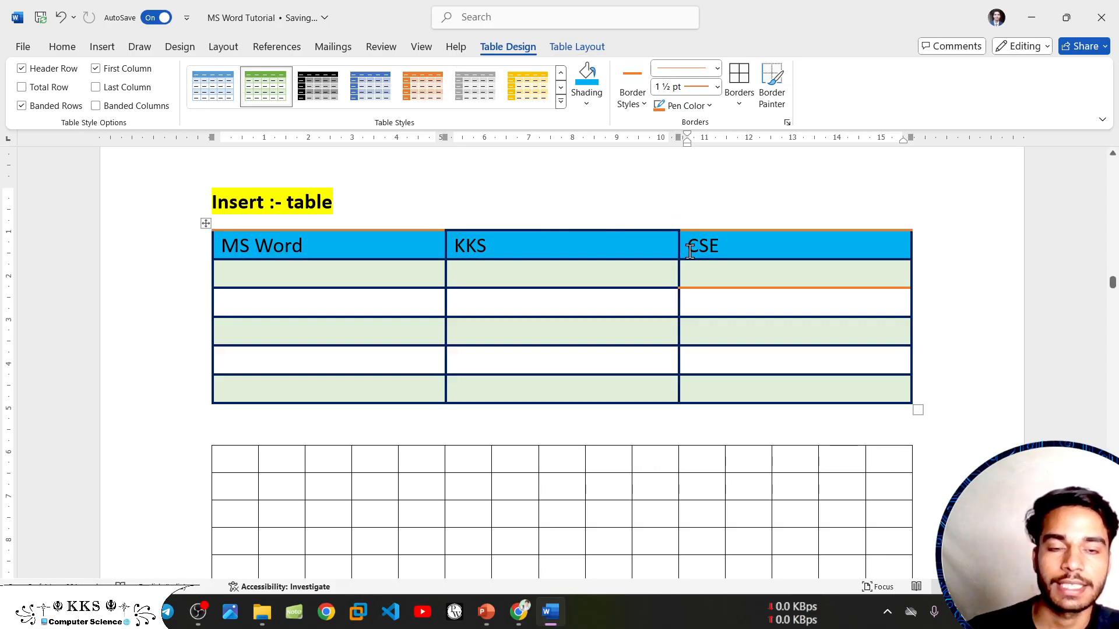
click(572, 48)
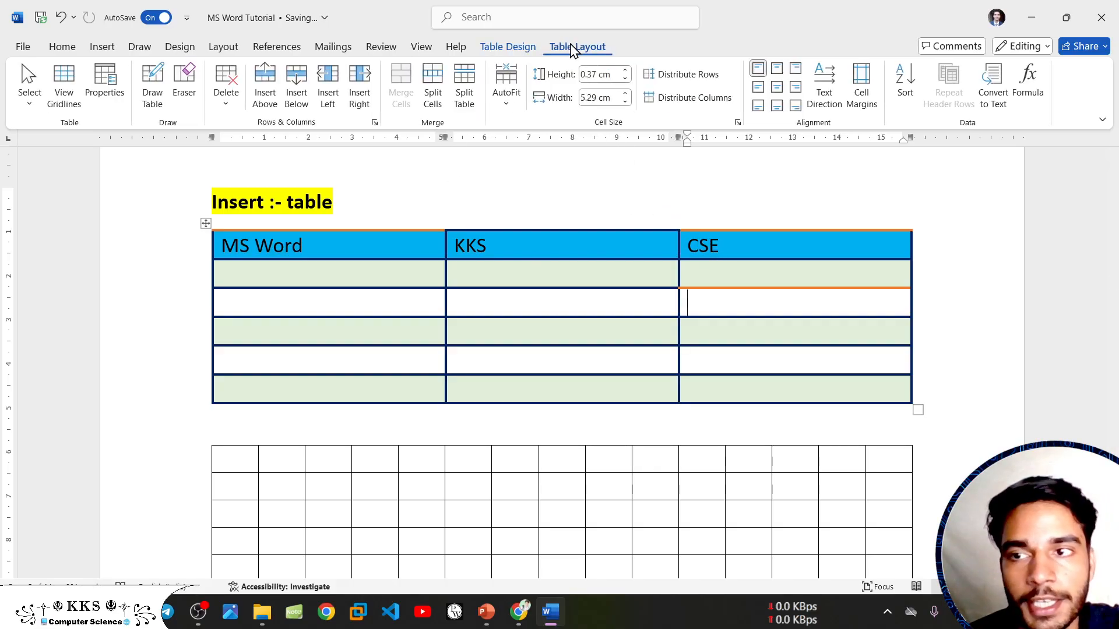
click(29, 102)
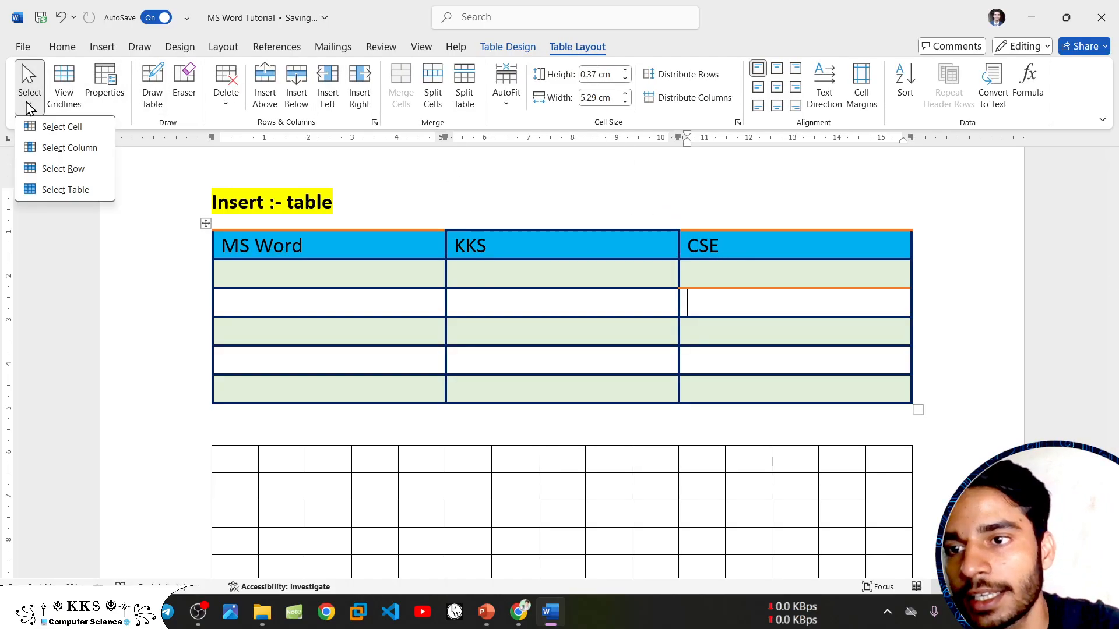
click(29, 105)
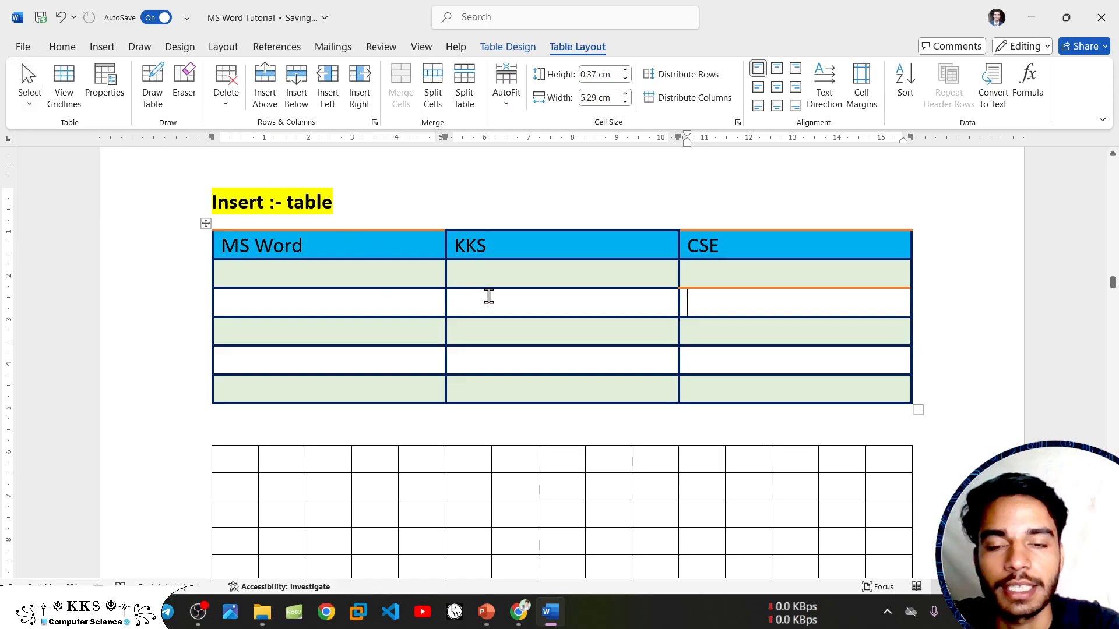
click(27, 104)
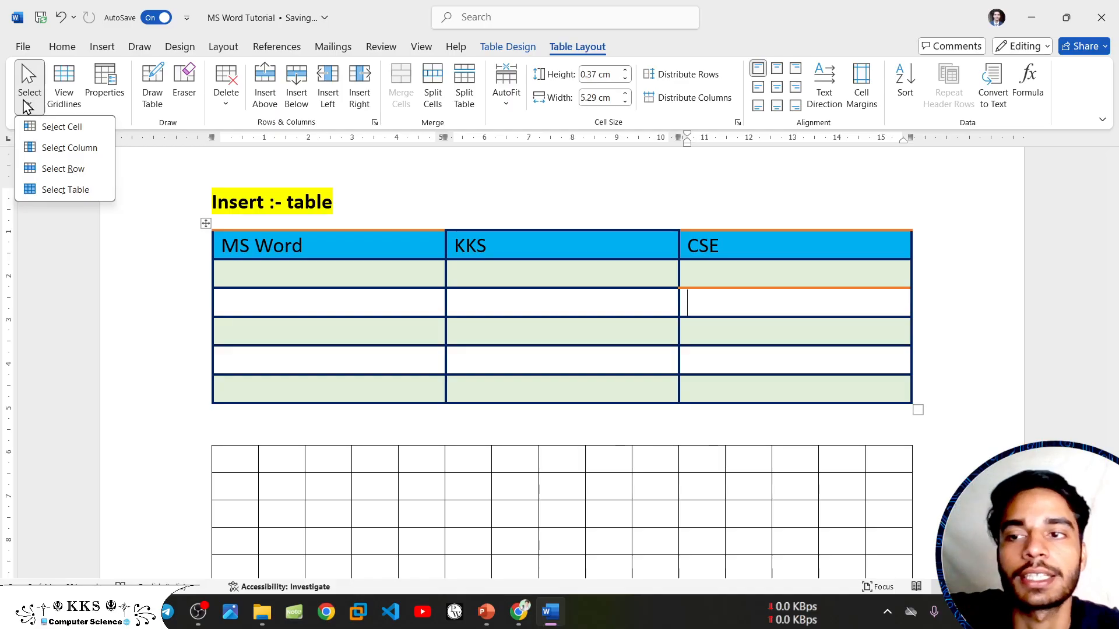
click(606, 312)
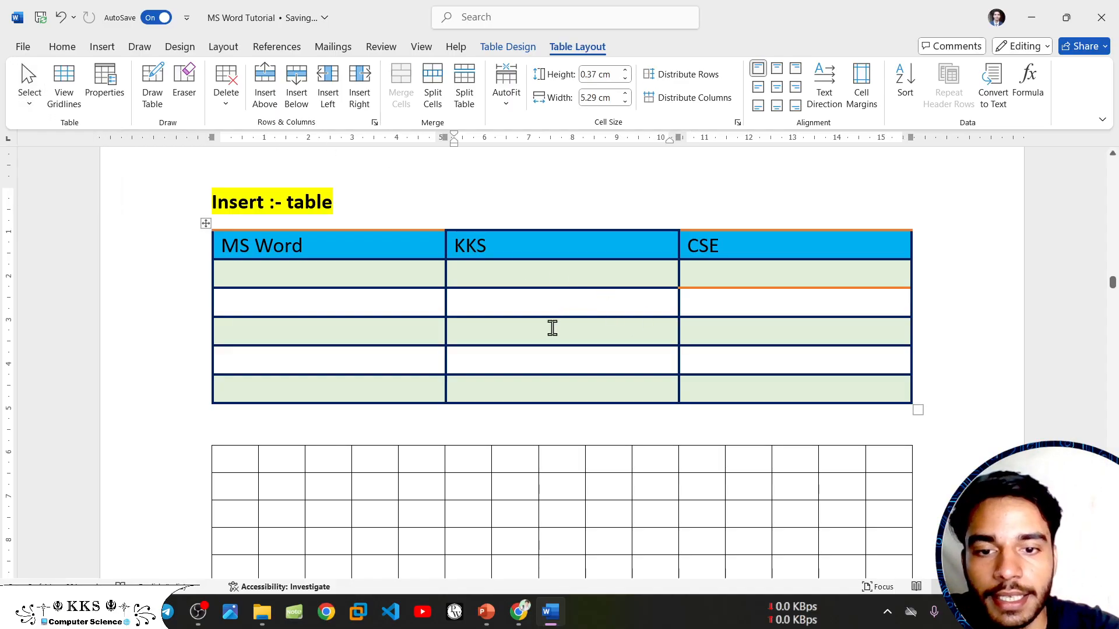
- Select the single cell in the fourth row and seventh column of the large empty table
scroll(550, 330, down, 3)
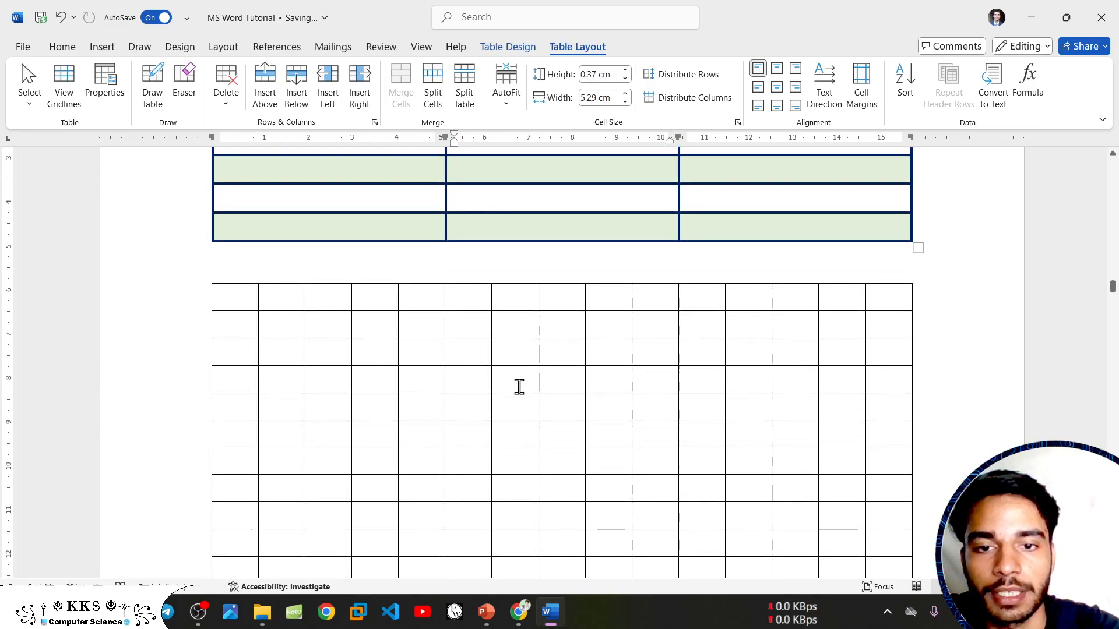
click(519, 387)
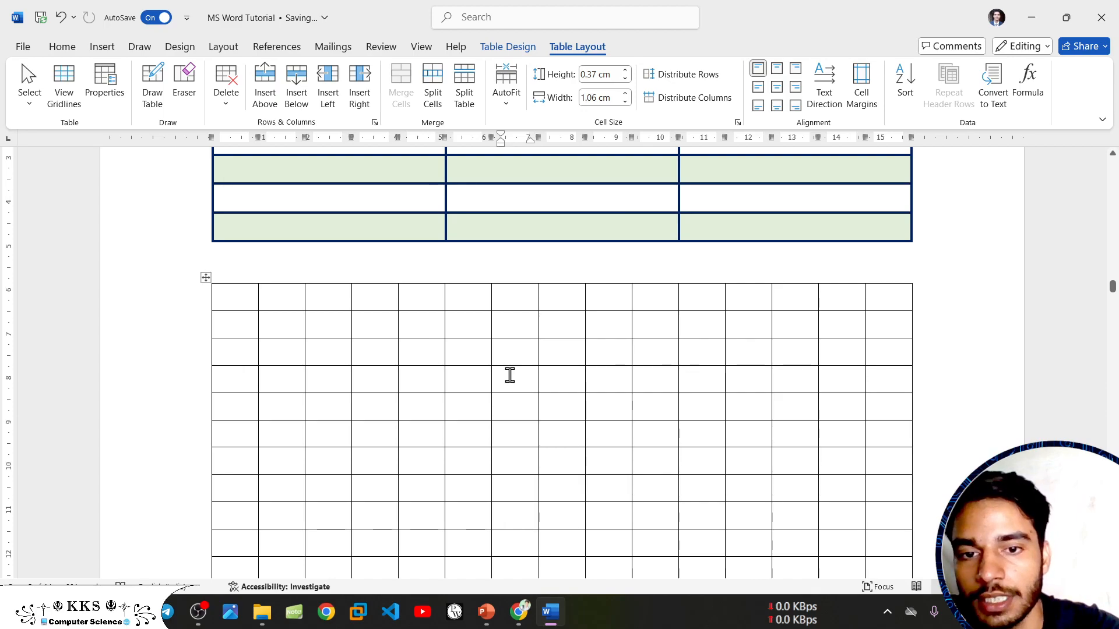
click(29, 94)
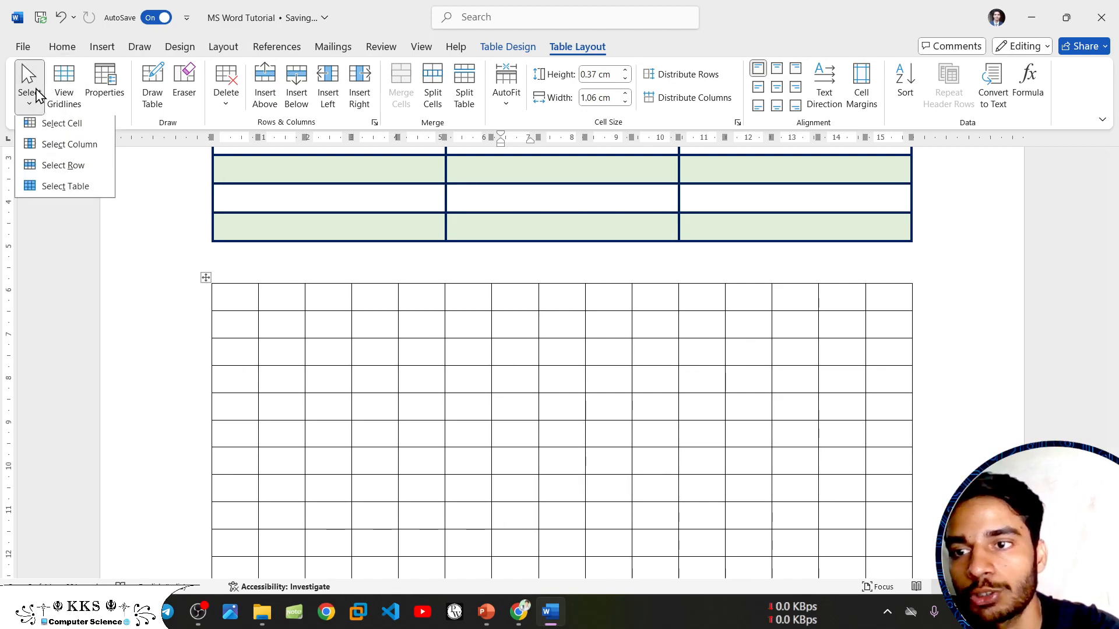
click(52, 132)
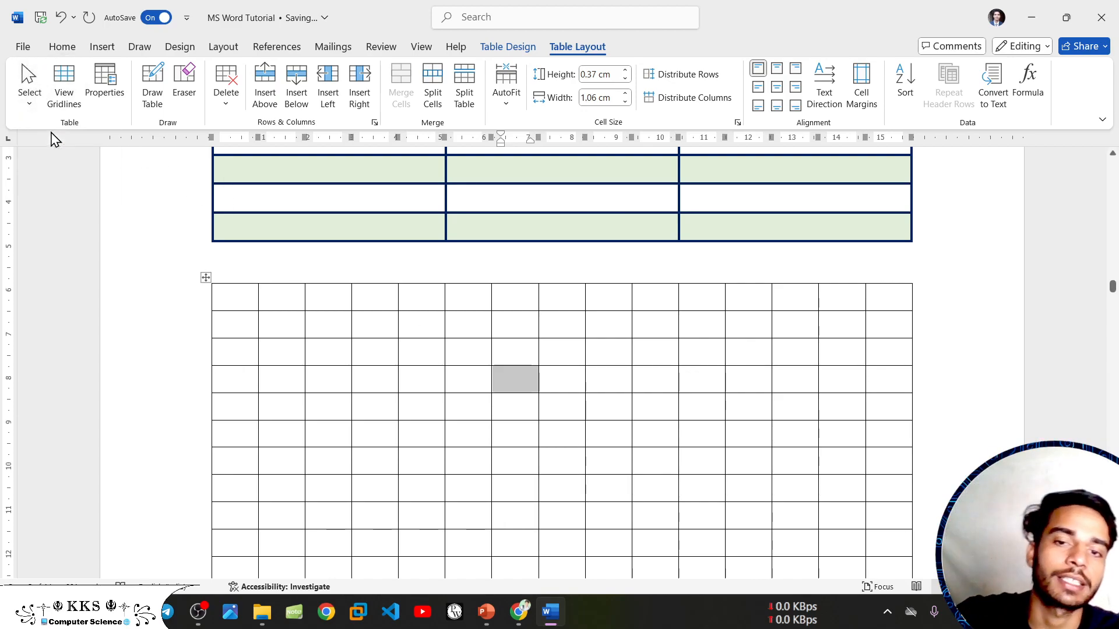
- Extend the selection from the single cell to the whole seventh column of the large empty table
scroll(413, 367, up, 2)
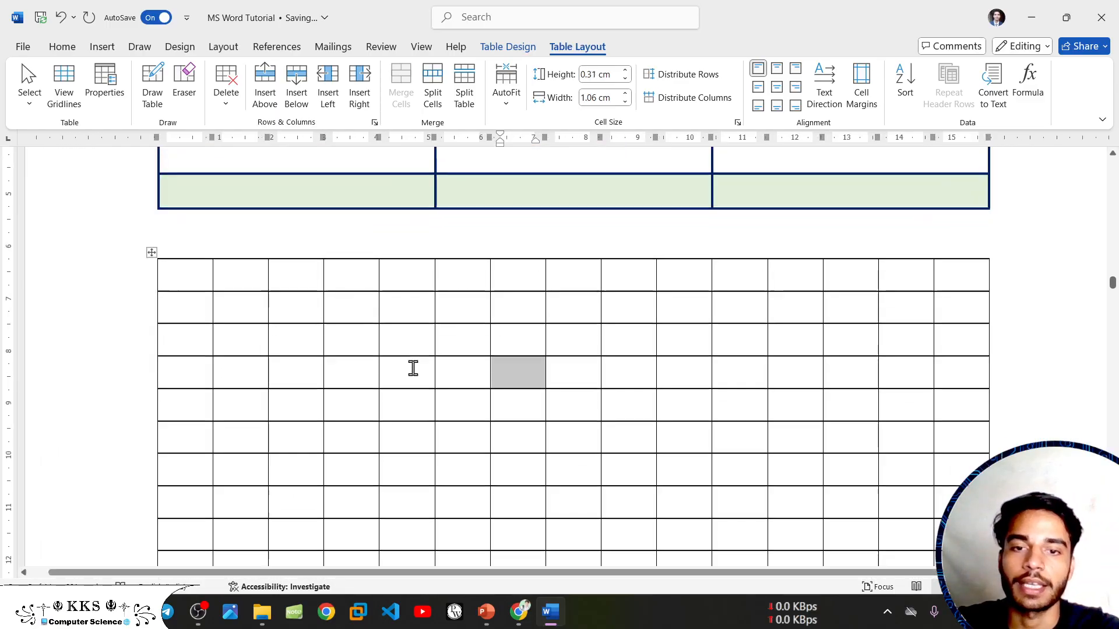
click(30, 98)
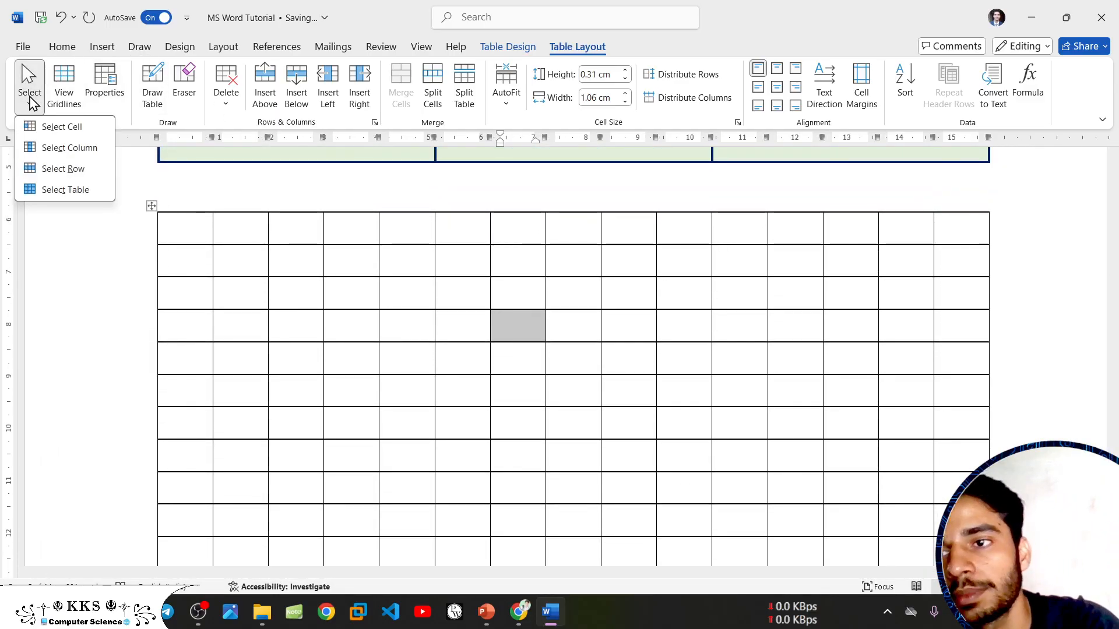
click(77, 149)
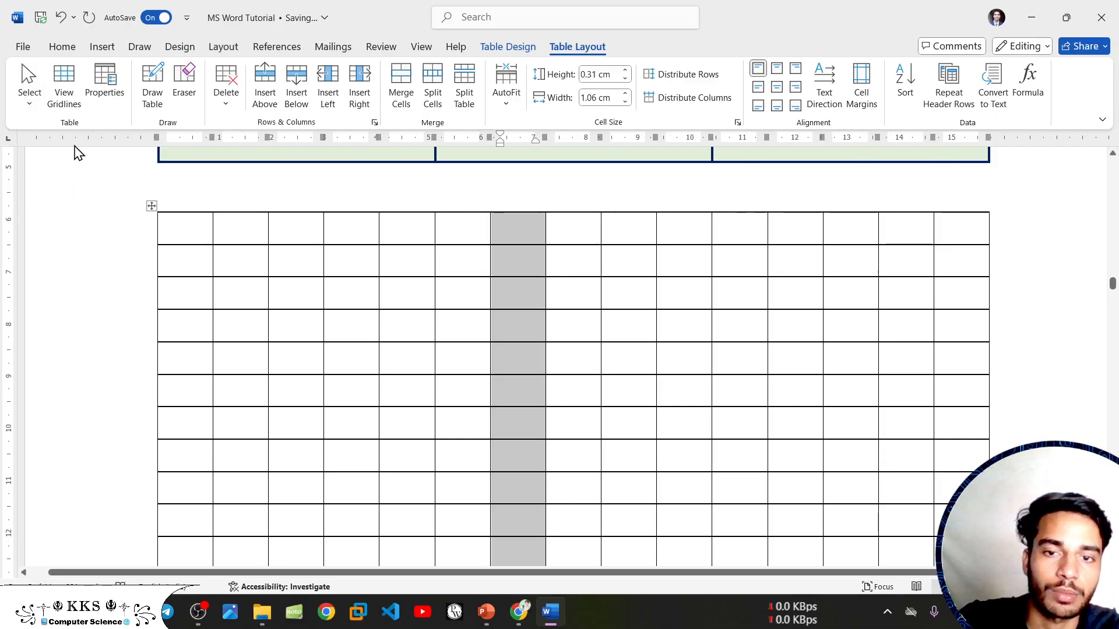
- Select only the fifth row of the large empty table, starting from a cell in that row
click(30, 100)
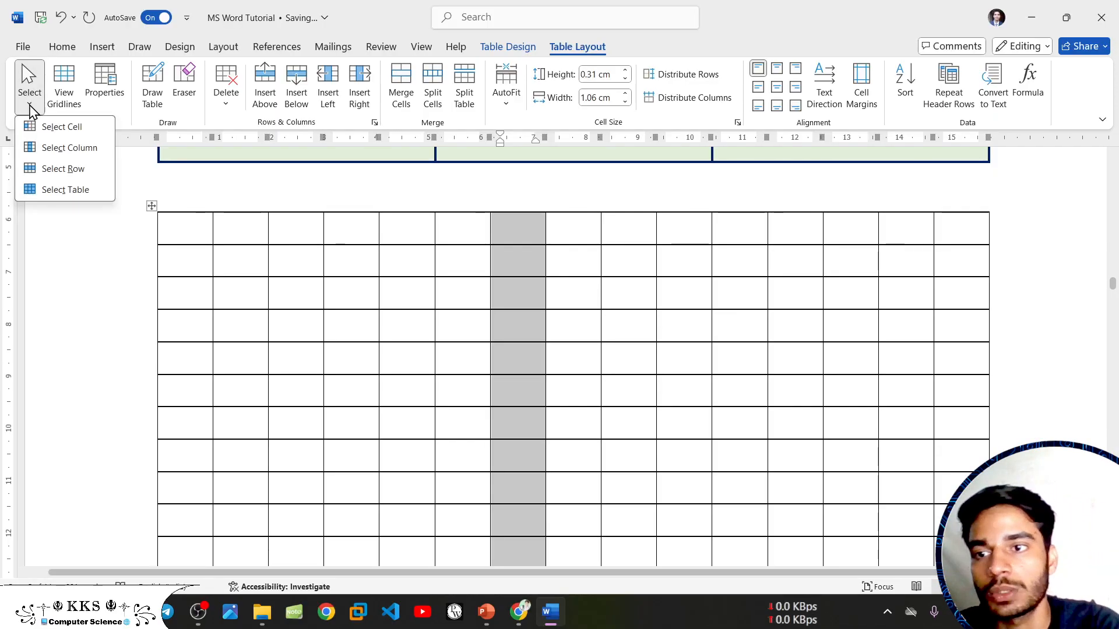
click(63, 169)
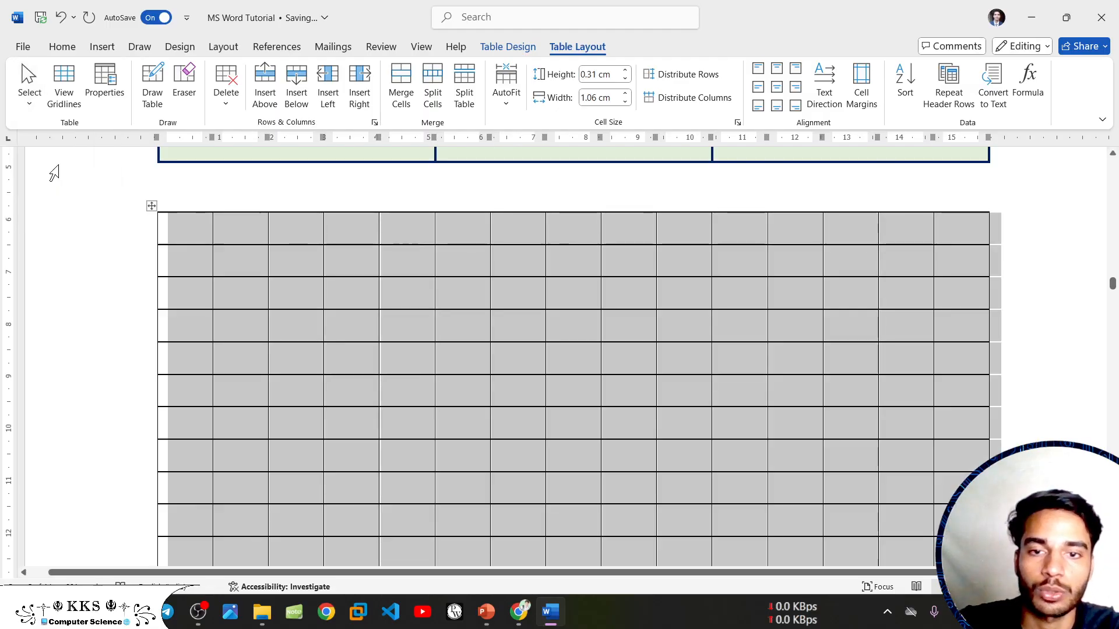
click(391, 376)
click(526, 365)
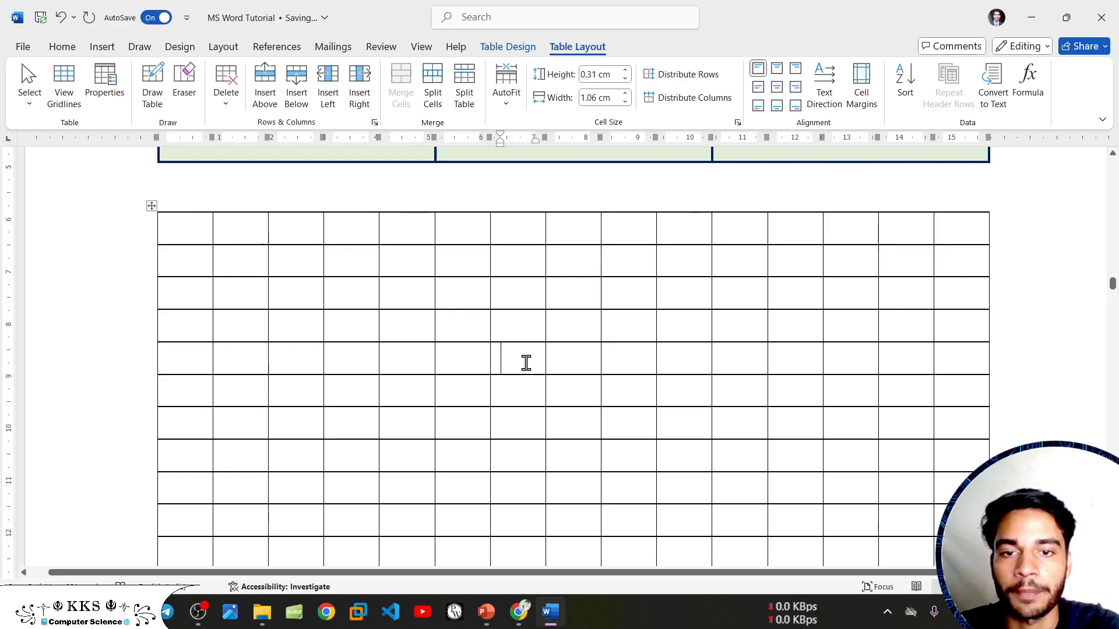
click(29, 102)
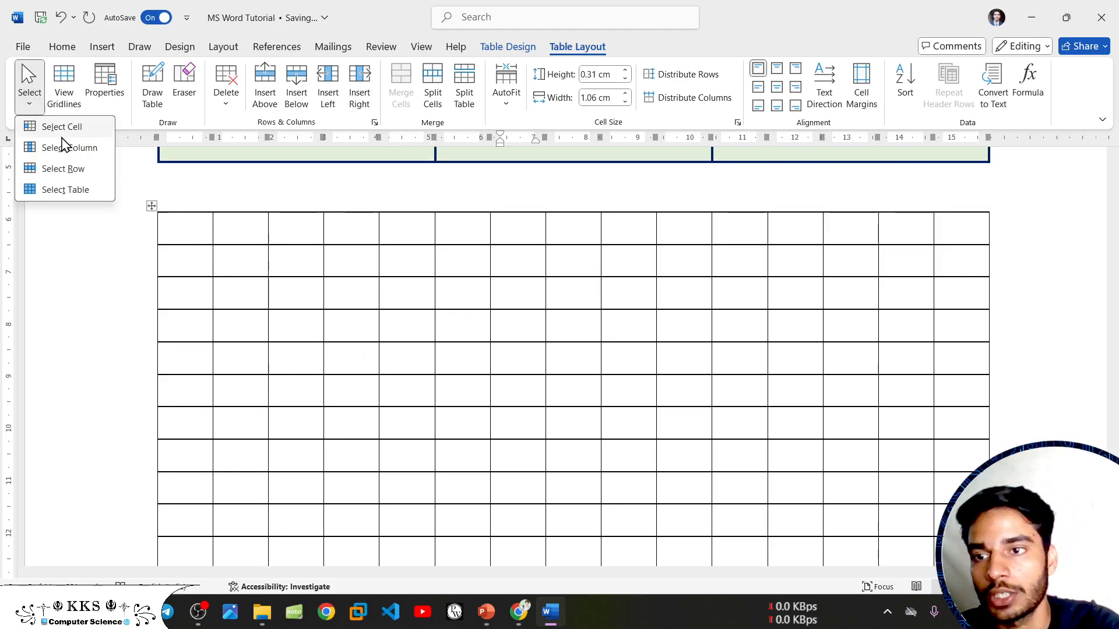
click(84, 171)
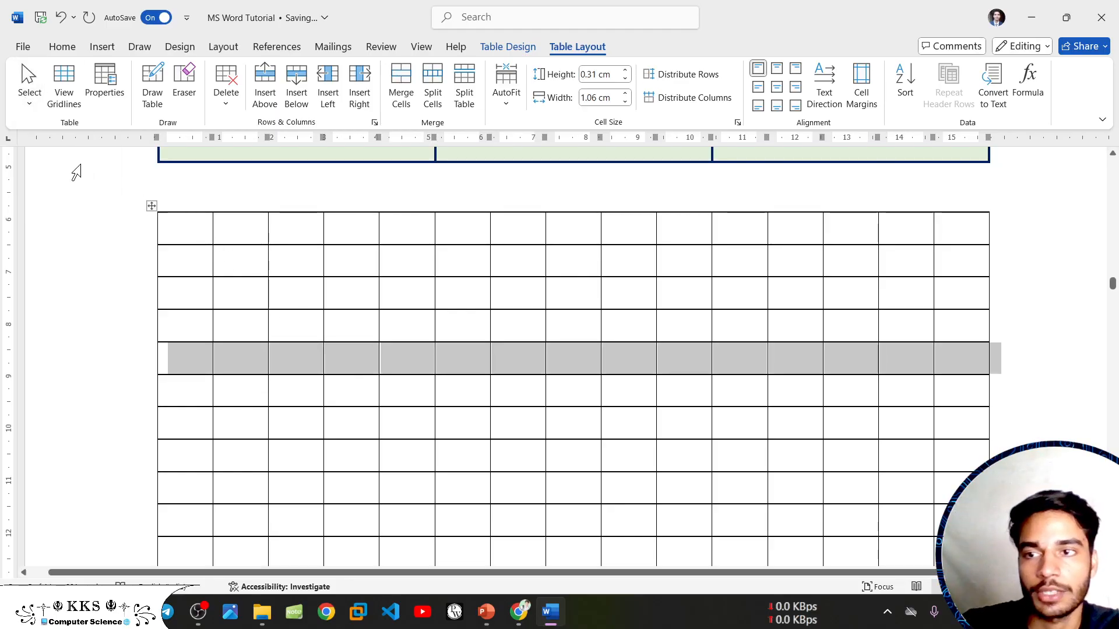
- Select the entire large empty table with the Select Table command
click(28, 102)
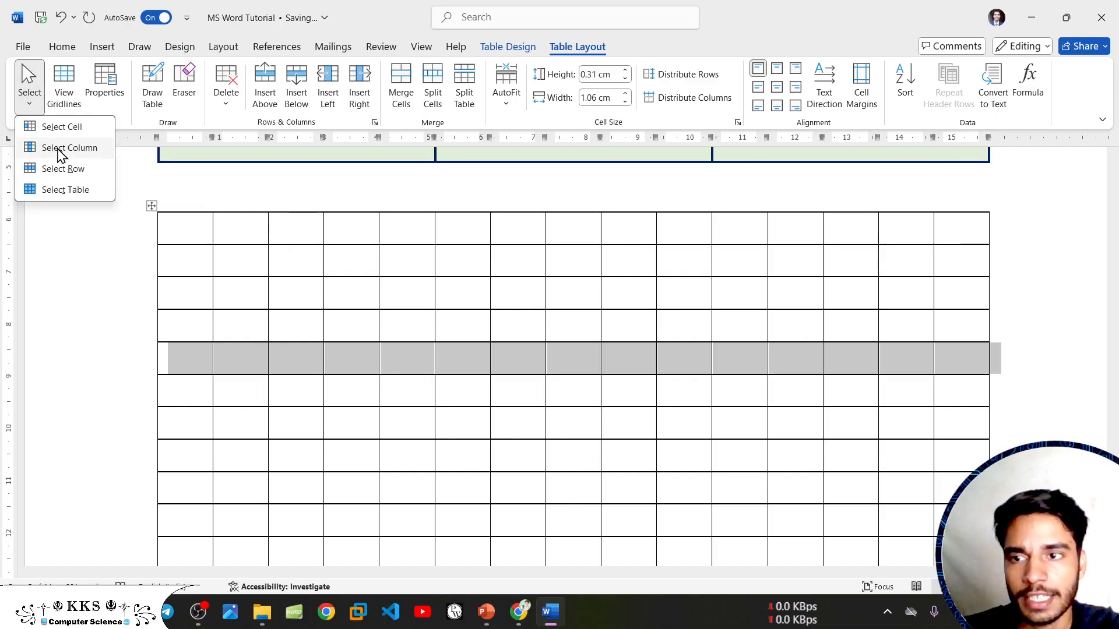
click(69, 190)
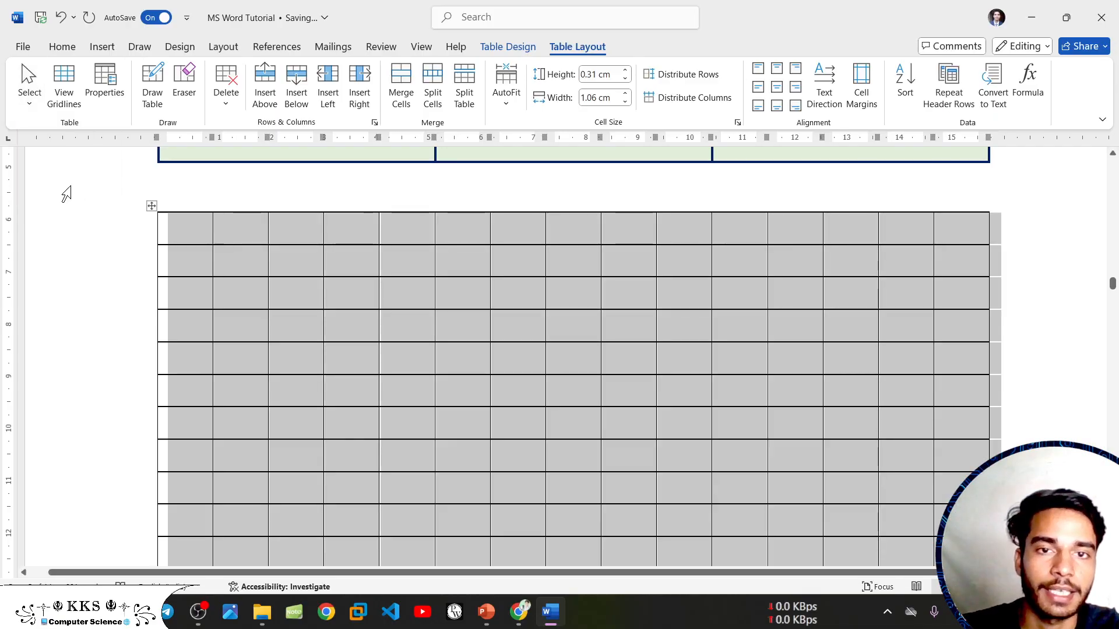
ctrl+scroll(353, 340, down, 1)
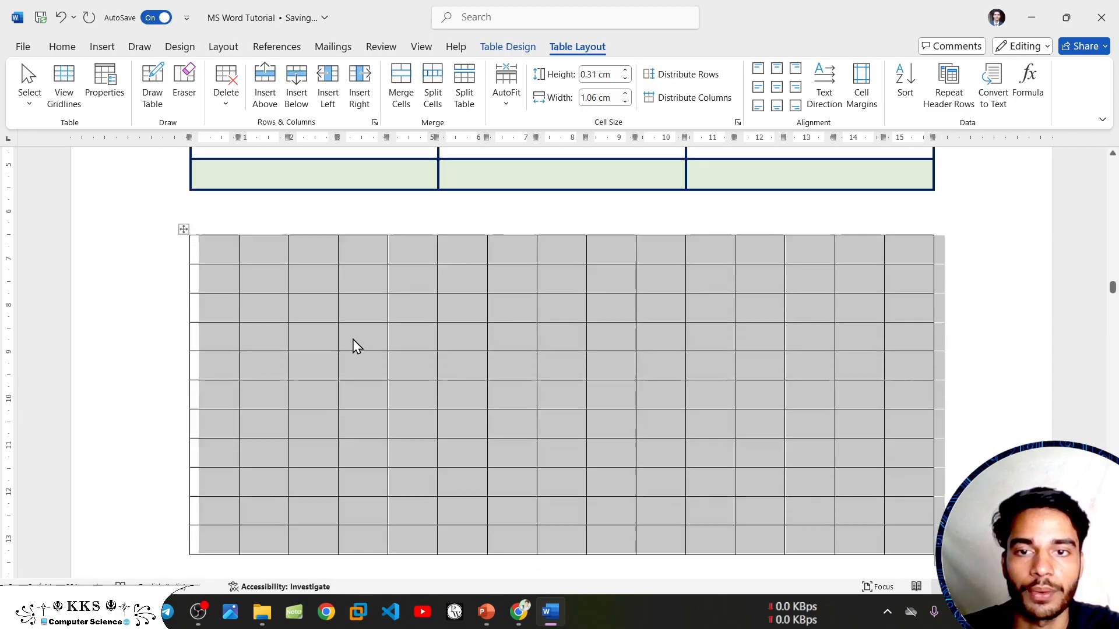
- Clear the table selection and turn on View Gridlines for the large empty table
click(39, 109)
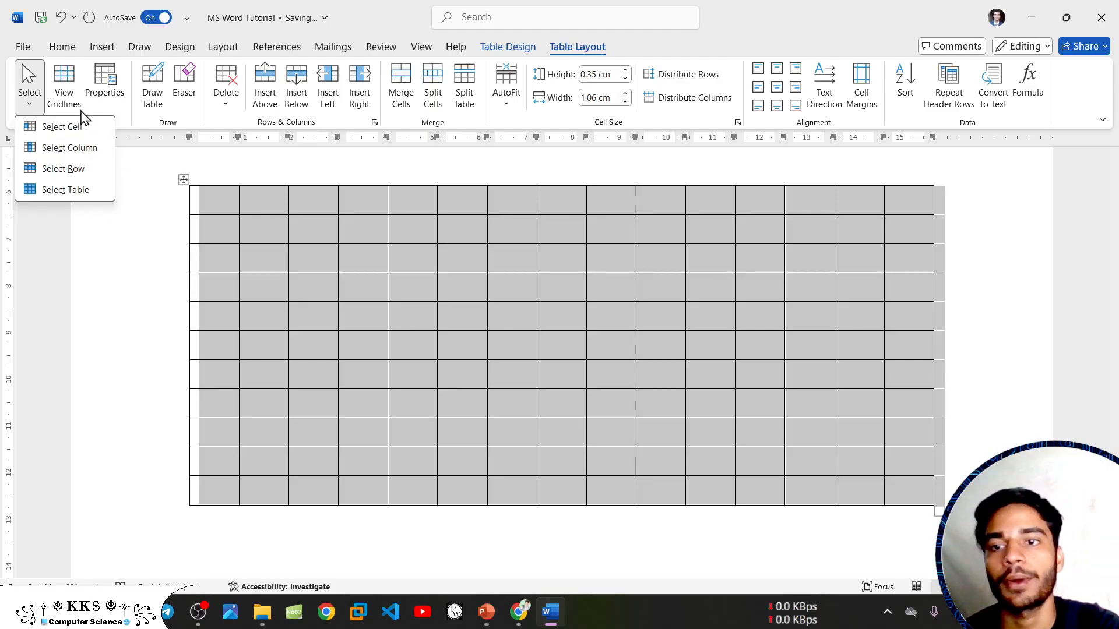
key(Escape)
click(230, 214)
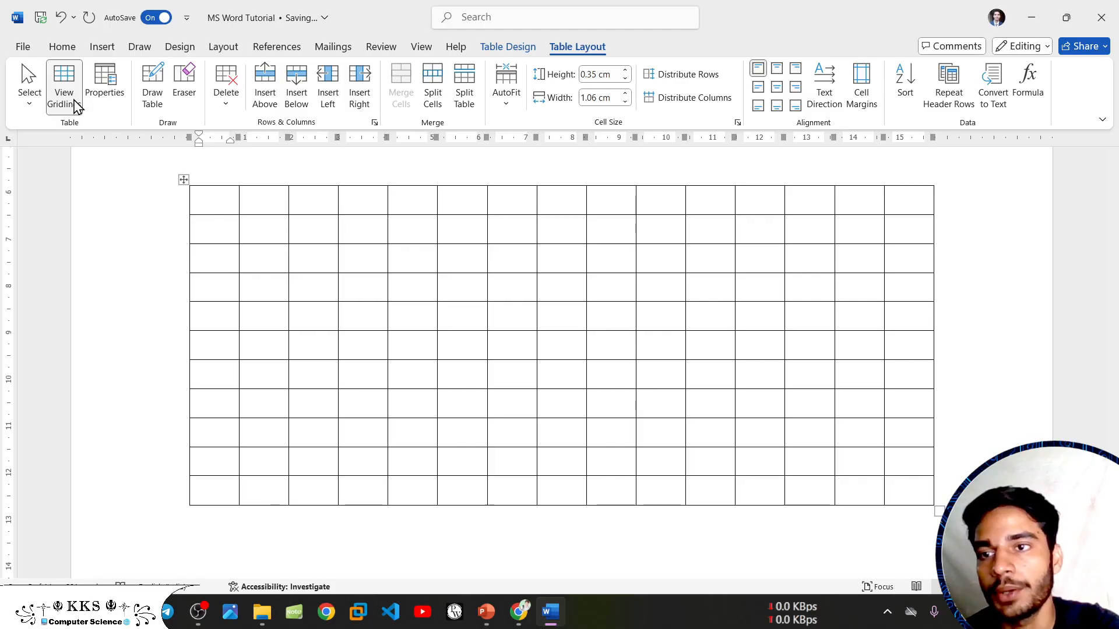
click(63, 75)
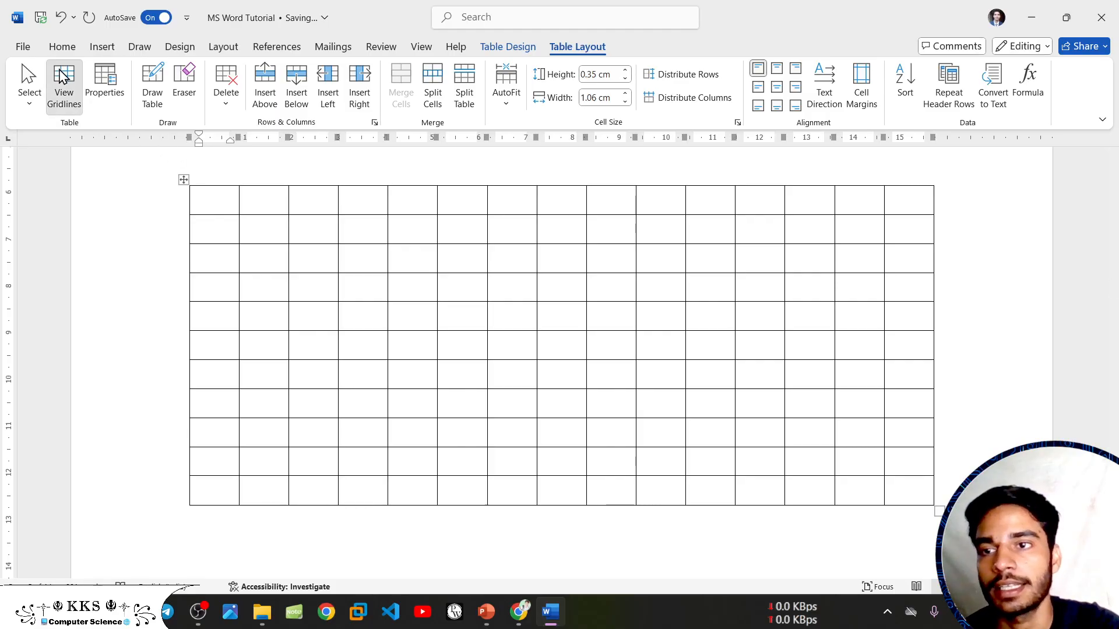
click(63, 76)
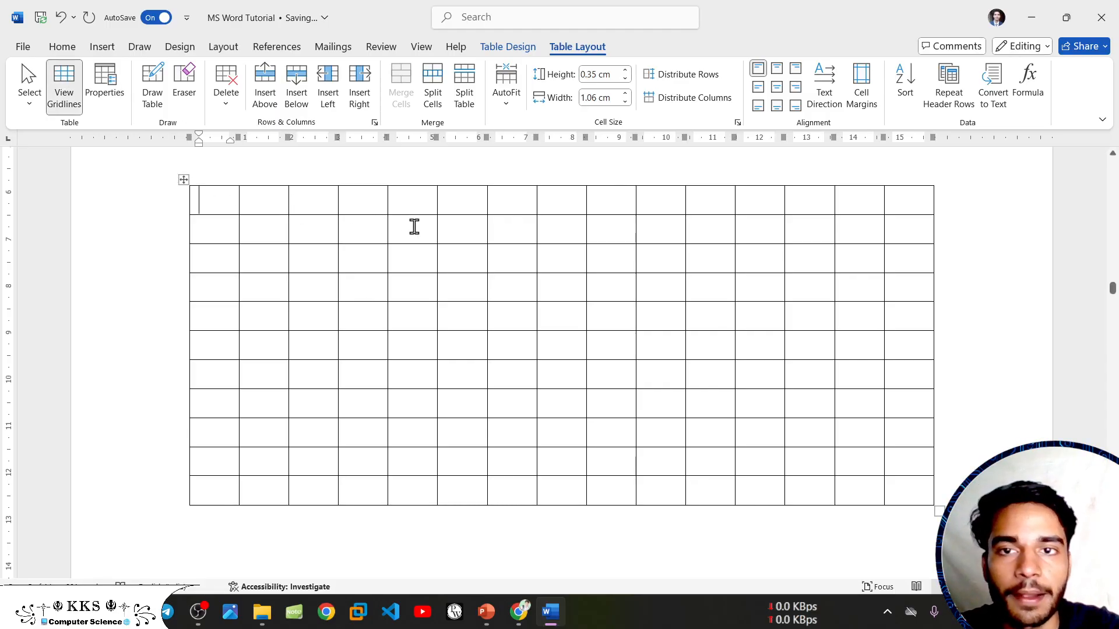
- Select all cells of the large empty table and apply Outside Borders with the orange 1 ½ pt line
click(524, 54)
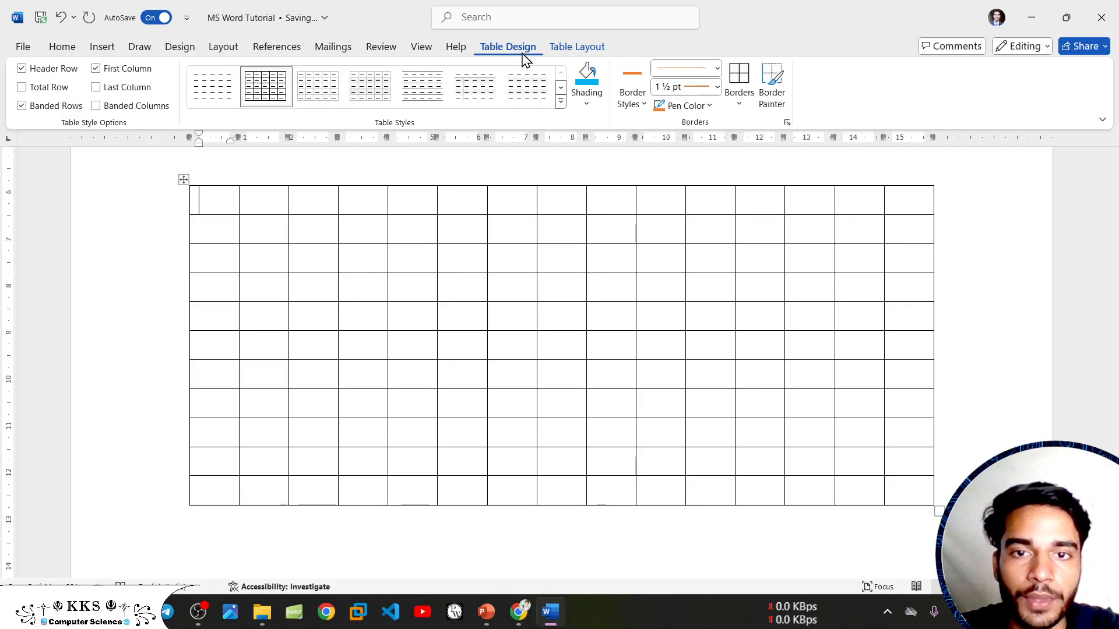
drag(903, 487, 199, 207)
click(741, 103)
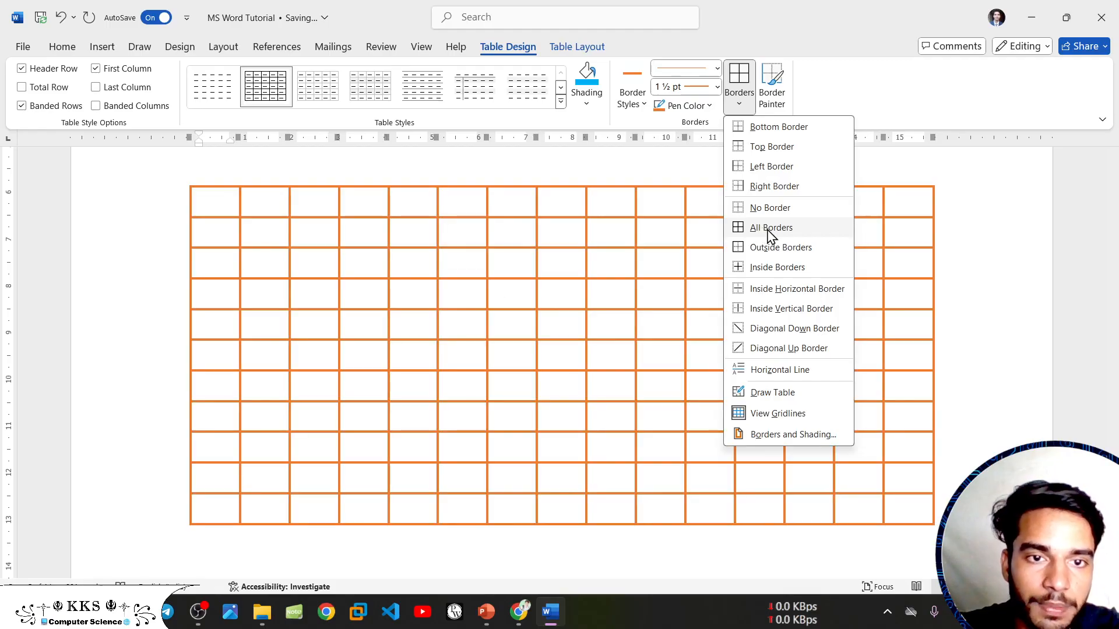
click(774, 249)
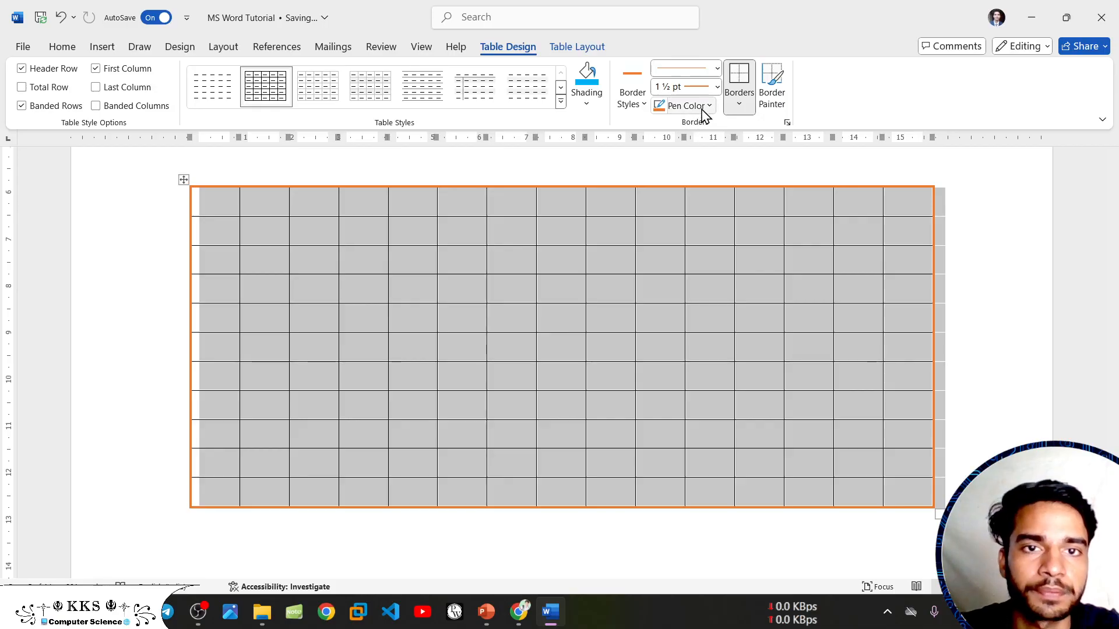
click(739, 104)
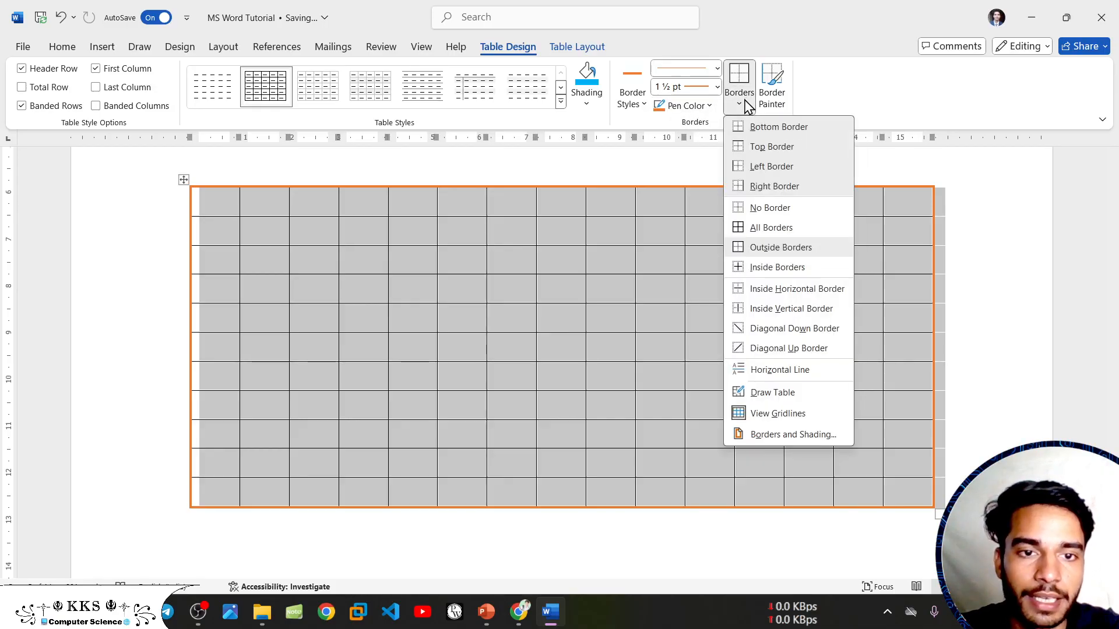
click(588, 265)
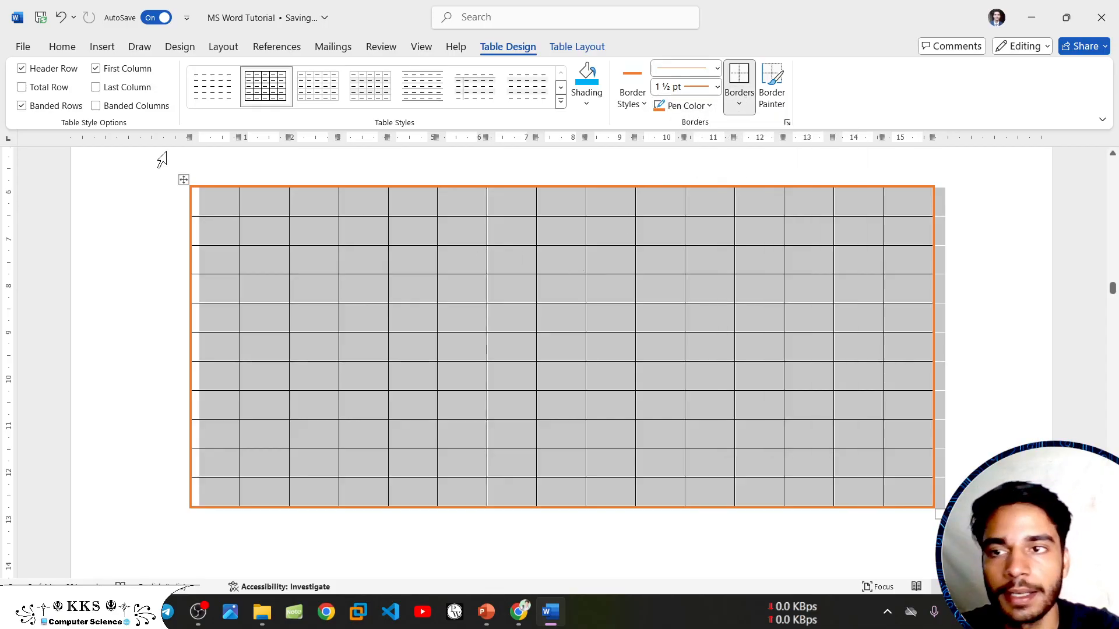
- Clear the table selection and toggle View Gridlines repeatedly for the large empty table, leaving it off
click(239, 200)
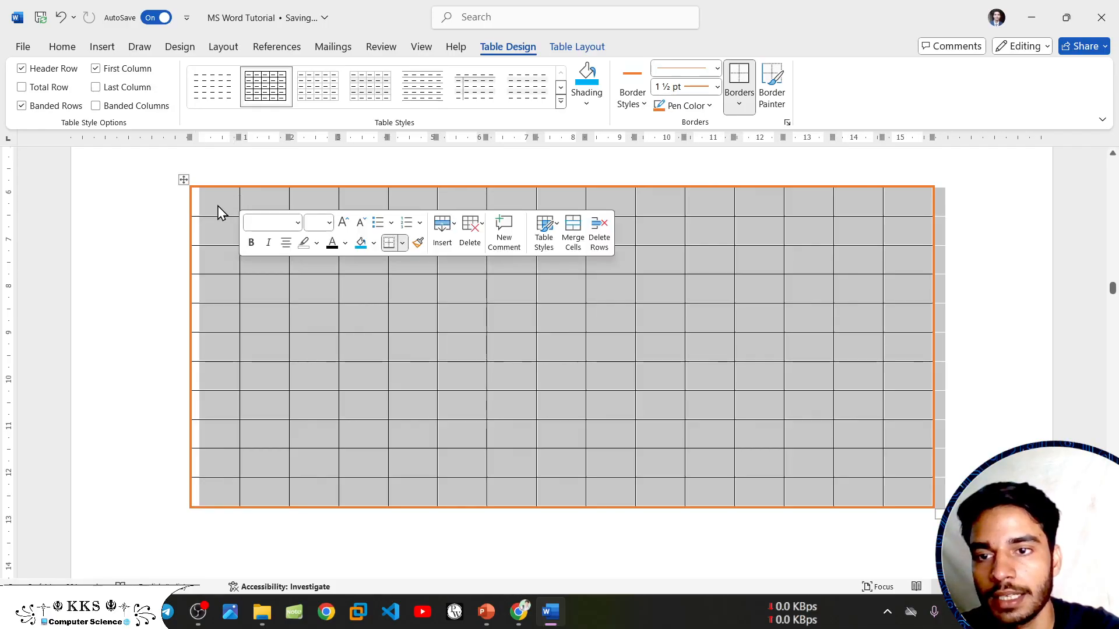
click(220, 213)
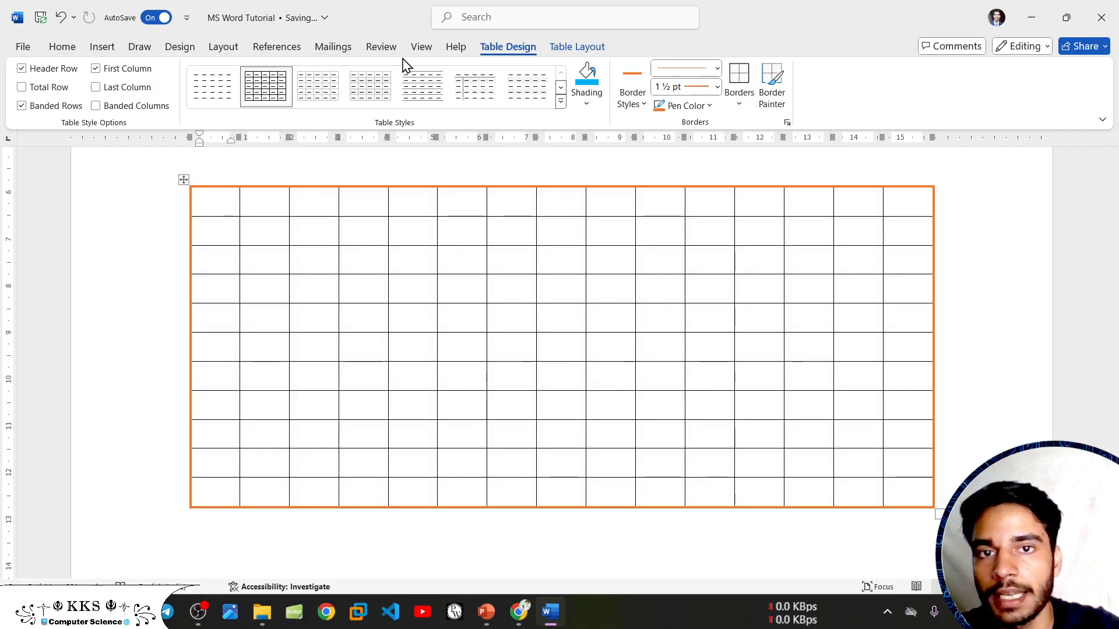
click(574, 47)
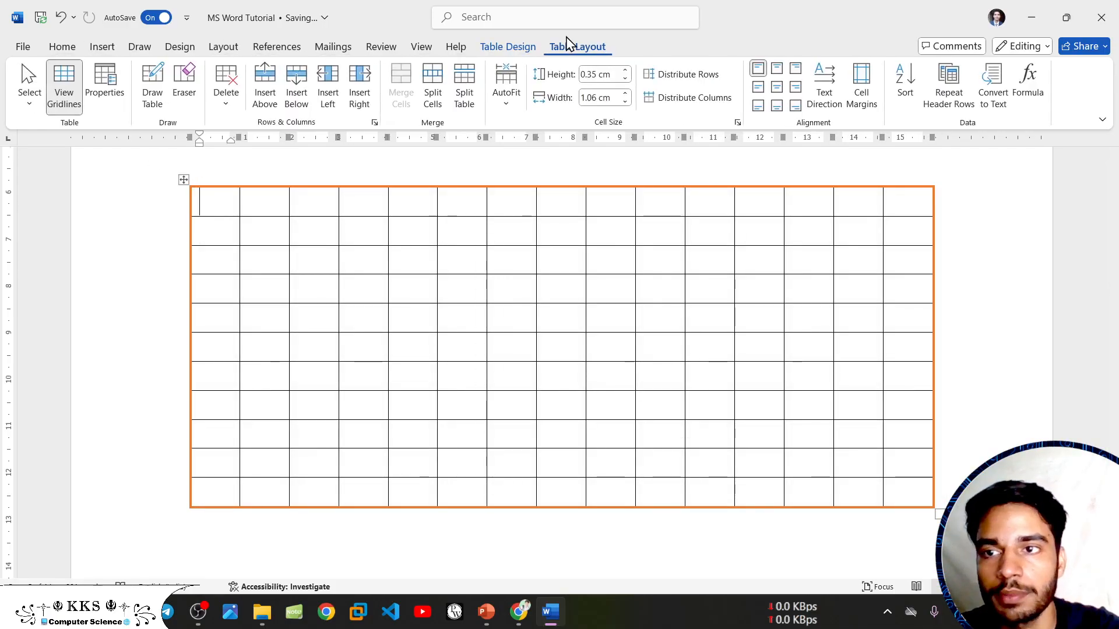
click(64, 79)
click(64, 78)
click(65, 78)
click(65, 79)
click(64, 78)
- Examine the borders of the merged-cell table and the Excel spreadsheet table below the large empty table
scroll(387, 377, down, 5)
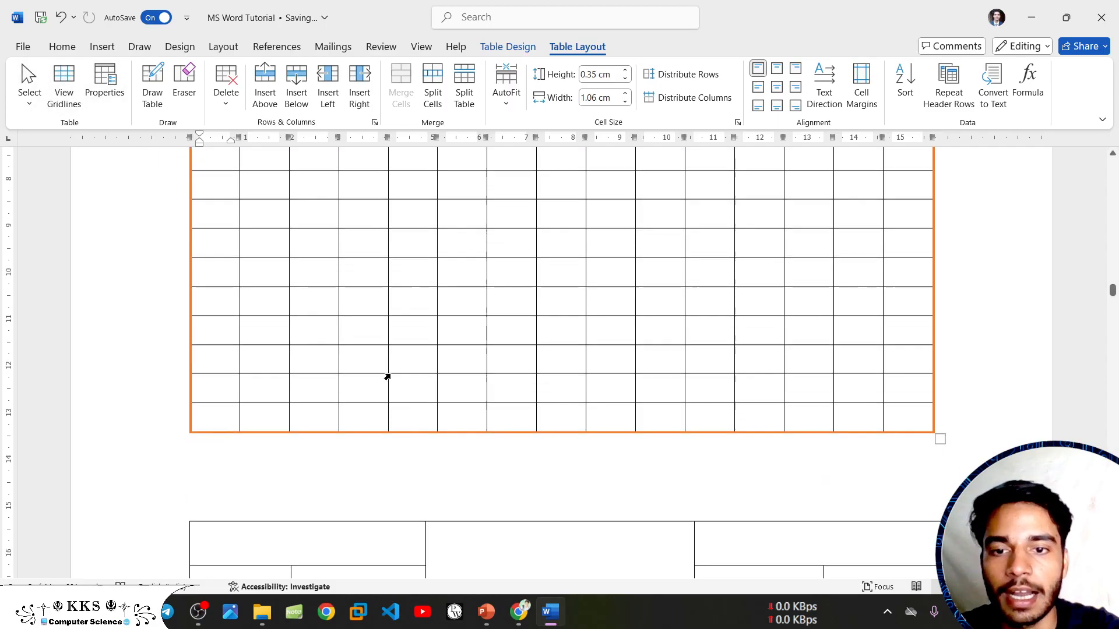
scroll(390, 373, down, 3)
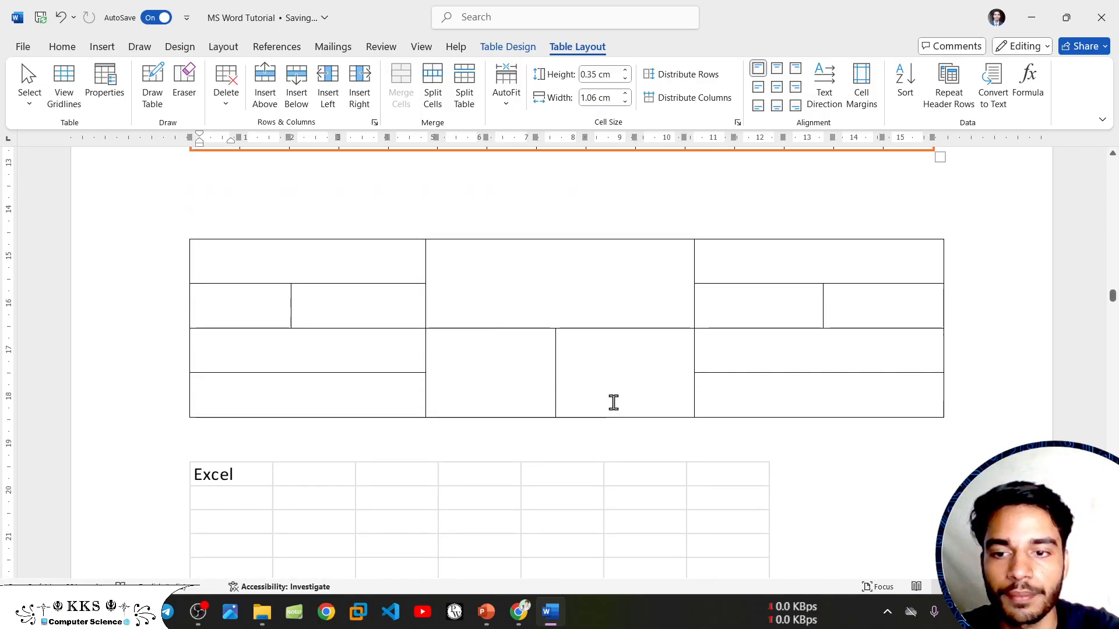
scroll(612, 402, down, 3)
scroll(613, 402, down, 5)
scroll(614, 402, up, 7)
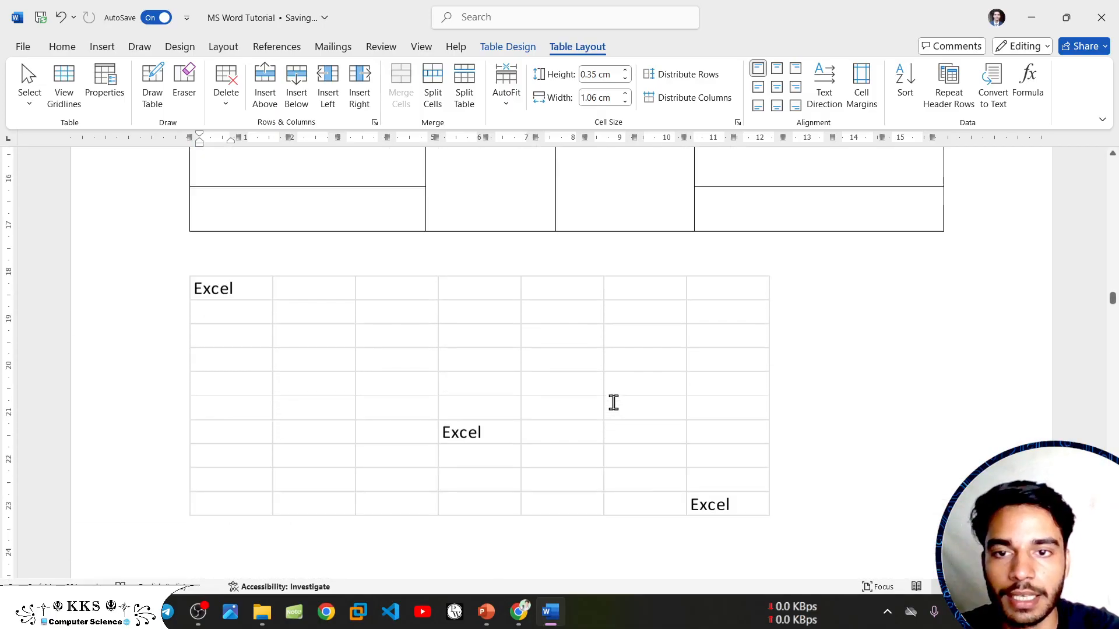
scroll(614, 402, up, 7)
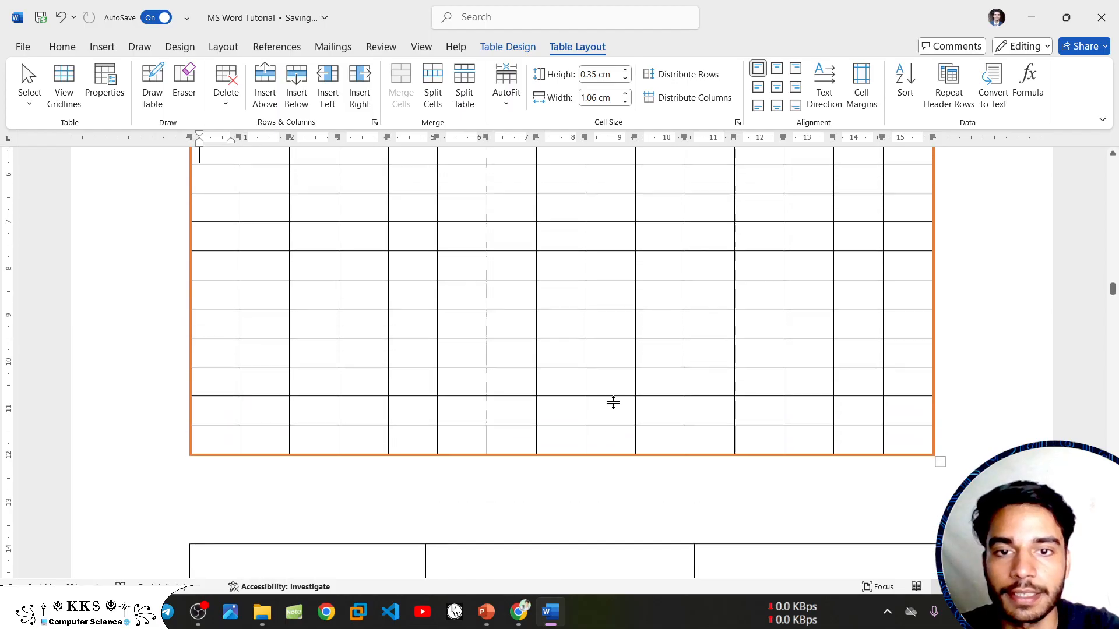
scroll(614, 402, down, 4)
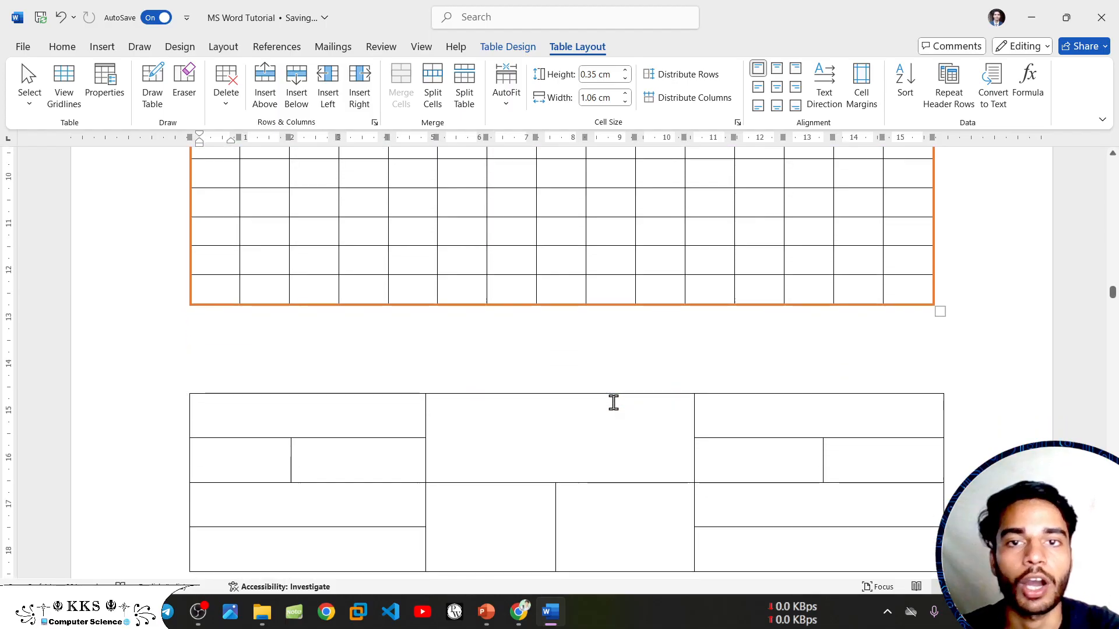
scroll(614, 402, down, 1)
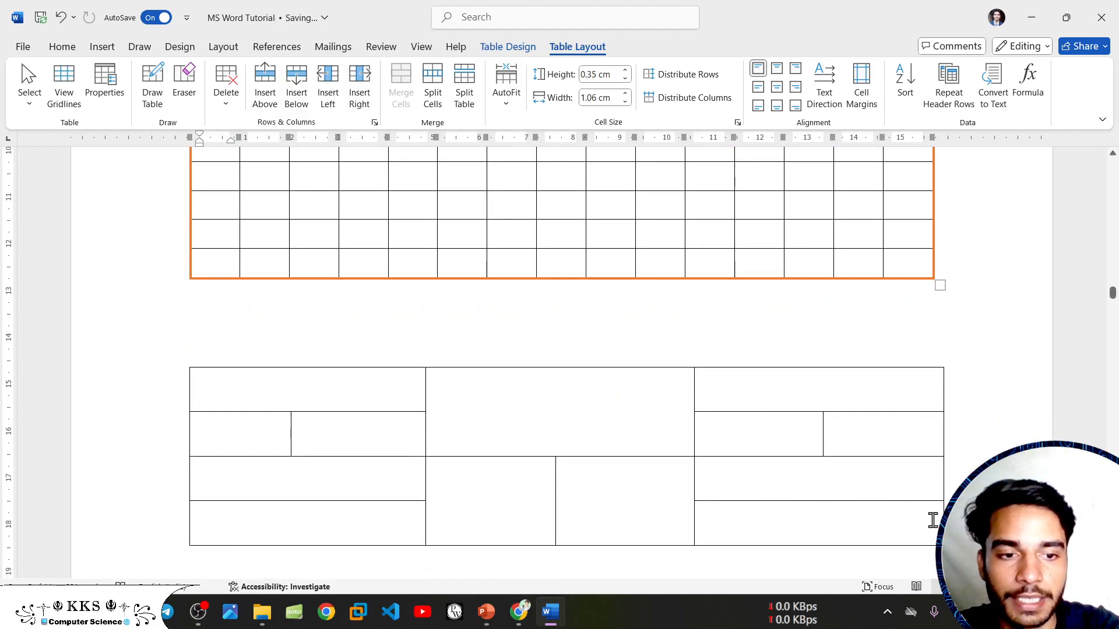
- Select the cells of the merged-cell table, toggle View Gridlines on and off, and clear the selection
drag(936, 522, 233, 405)
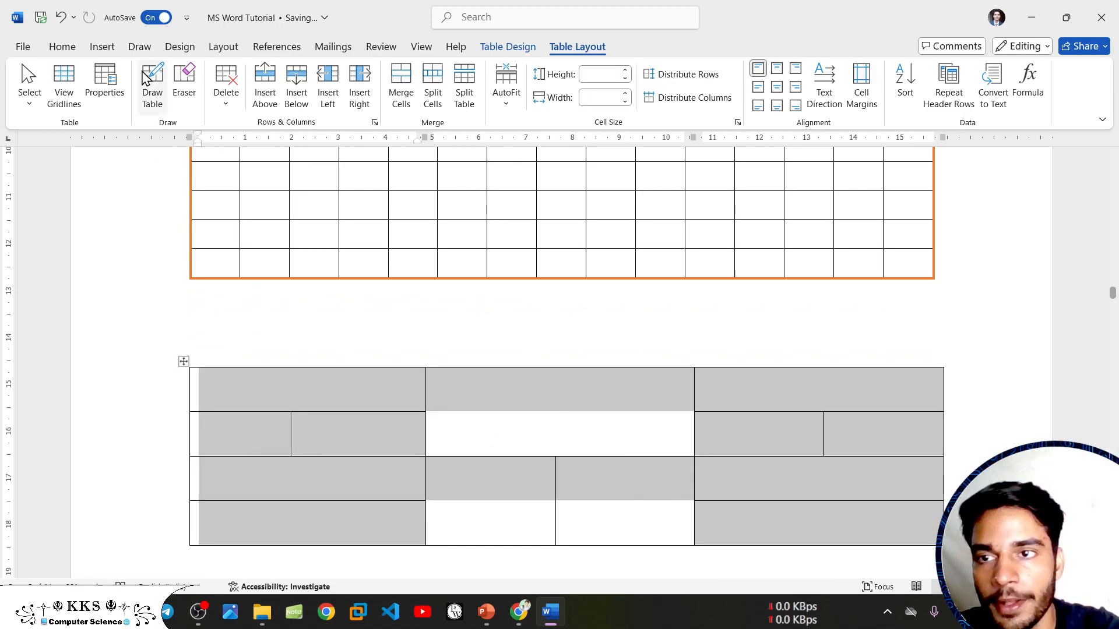
click(67, 79)
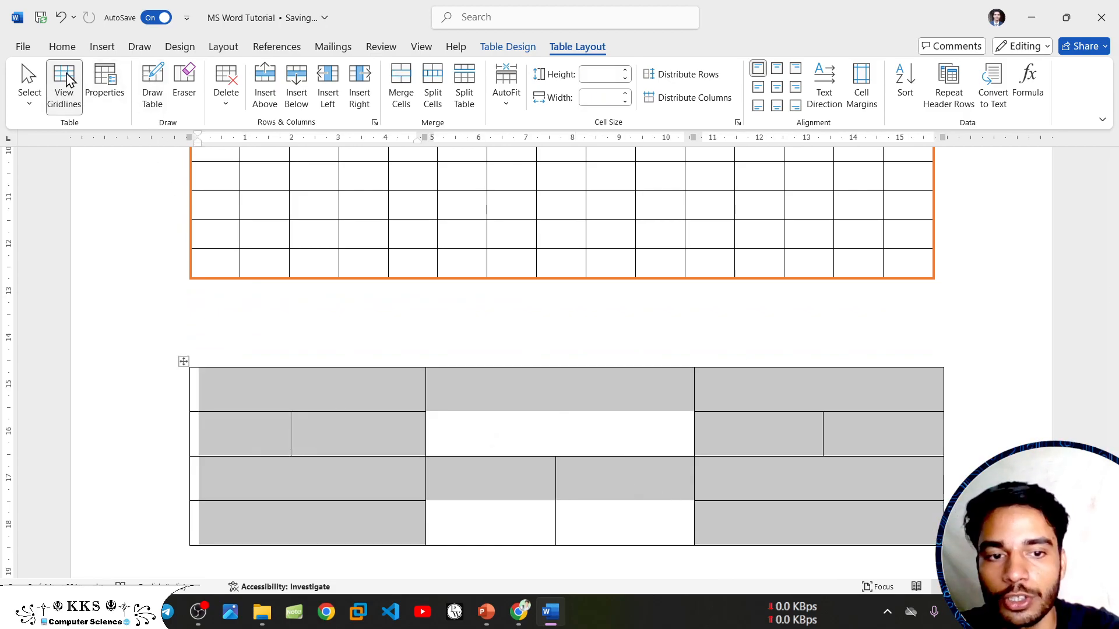
click(68, 80)
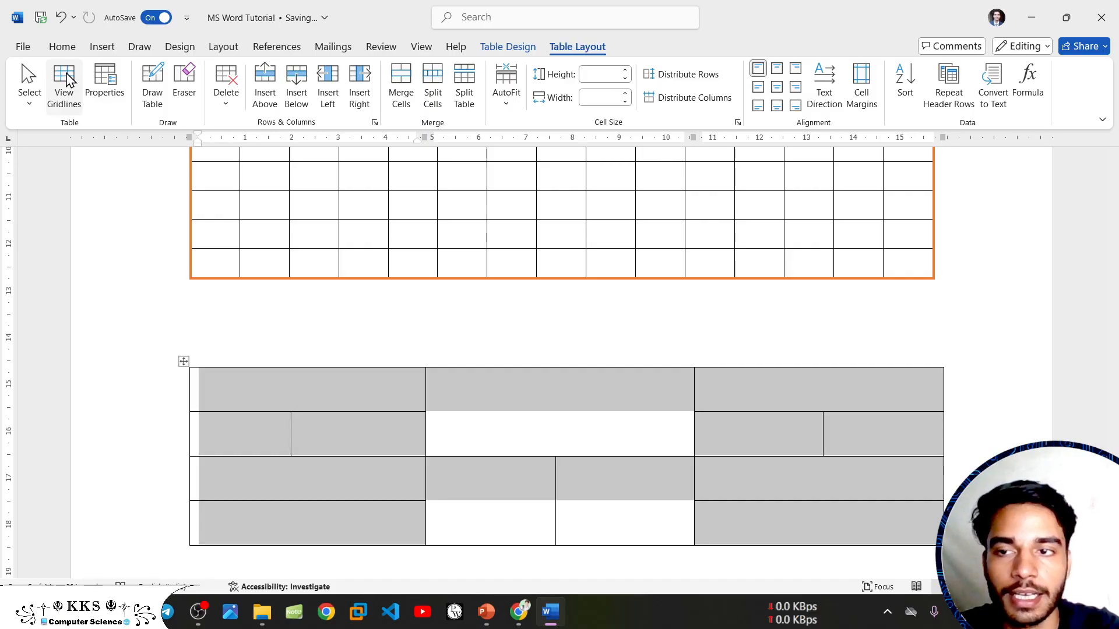
click(309, 412)
click(196, 615)
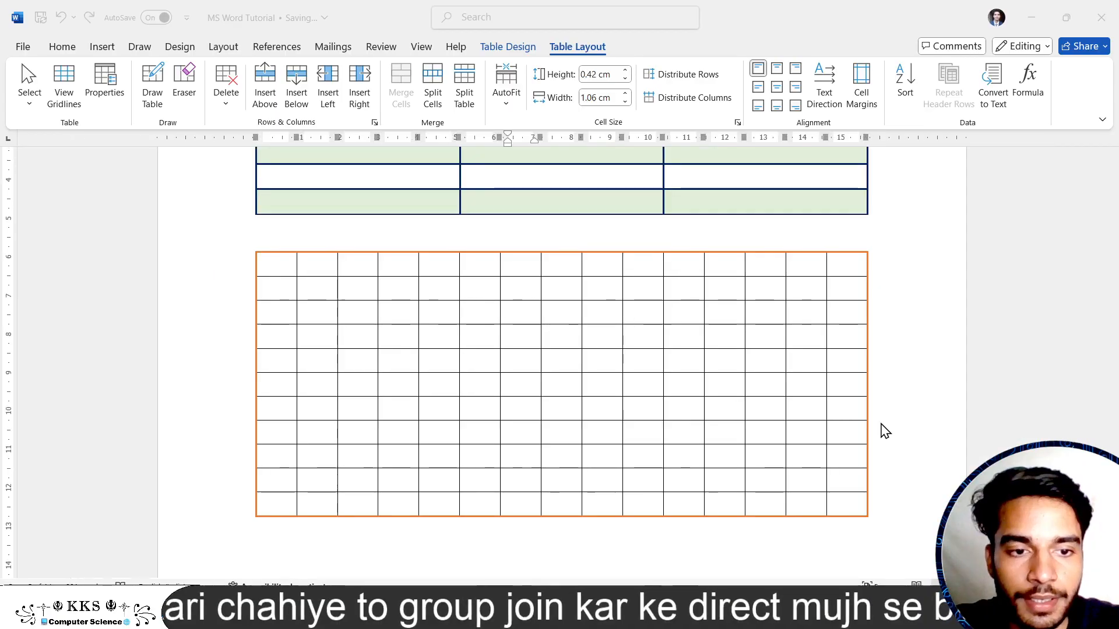
click(821, 42)
- Select all cells of the large empty table and apply the borderless table style
drag(850, 505, 271, 271)
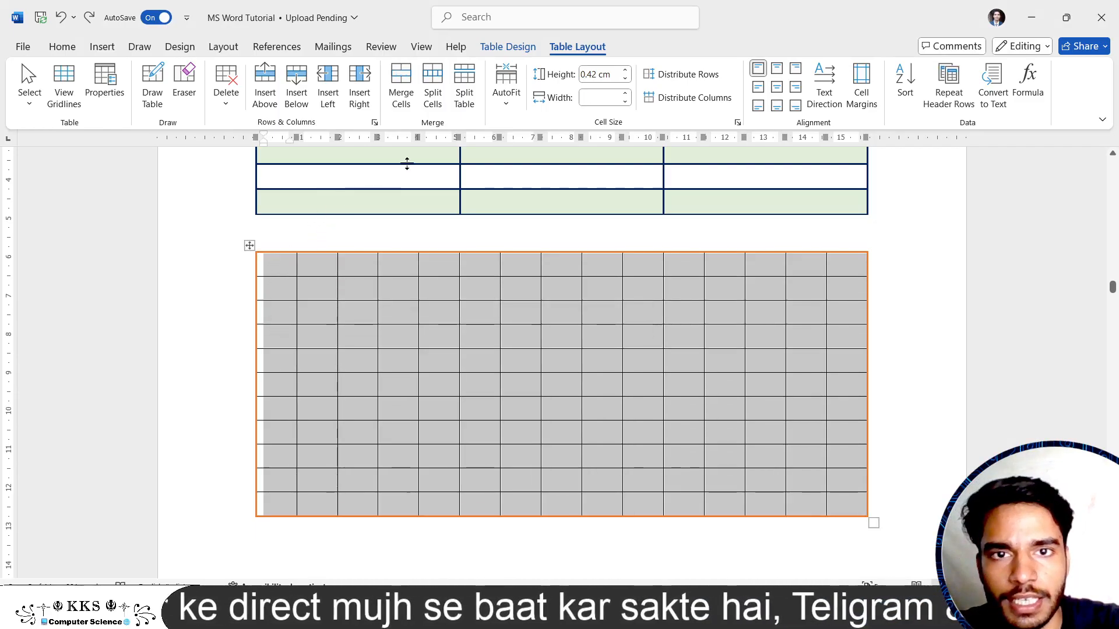
click(495, 48)
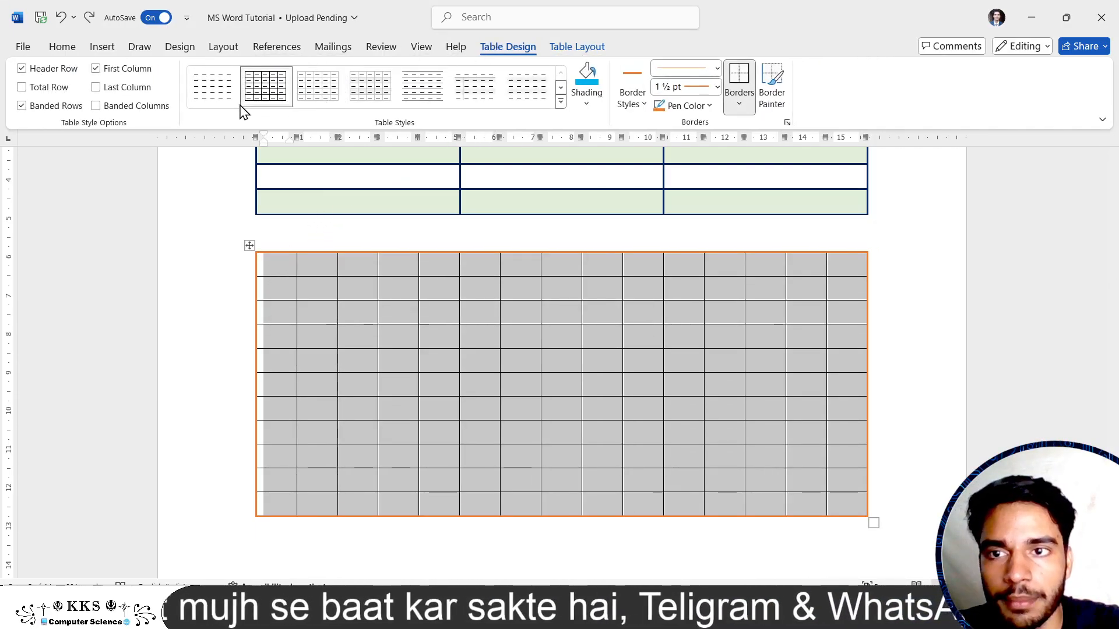
click(213, 91)
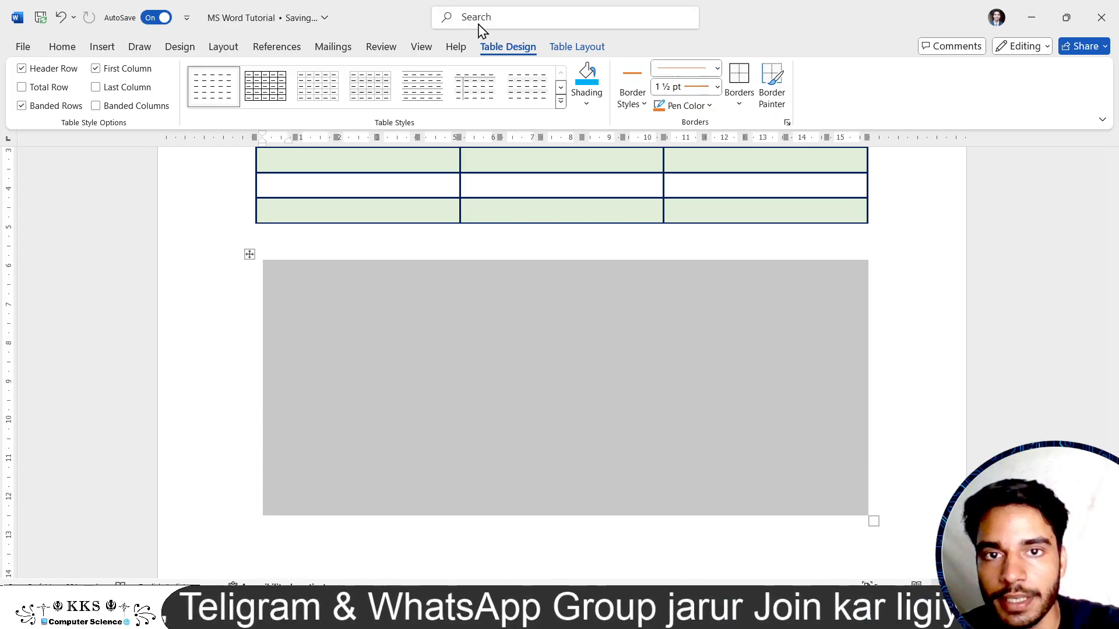
- Turn on View Gridlines for the borderless table and clear the cell selection
click(574, 47)
click(64, 81)
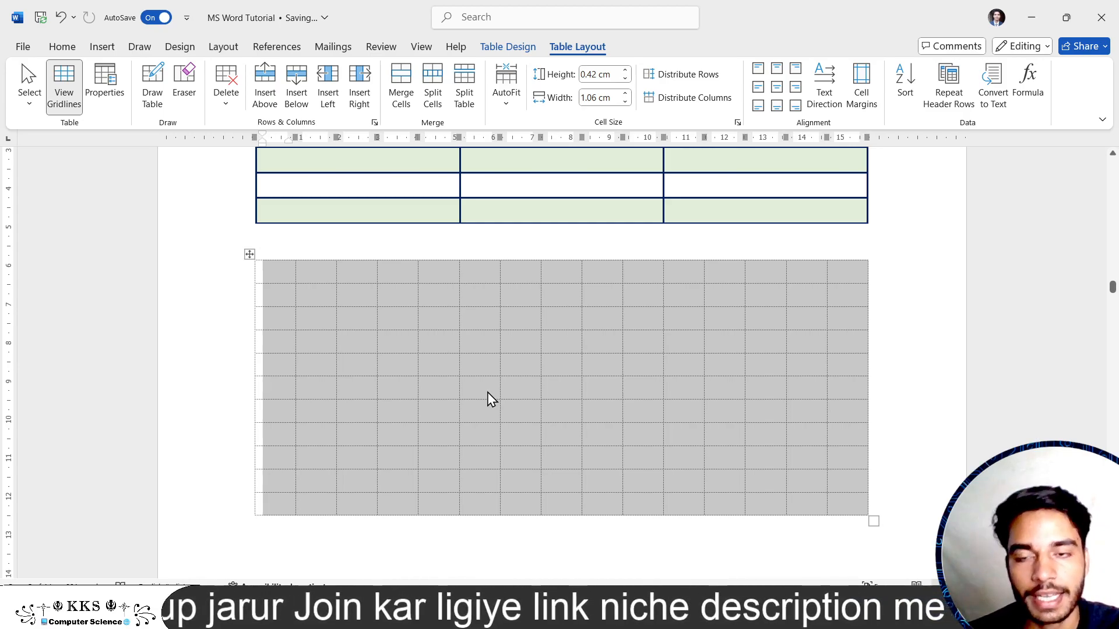
click(487, 392)
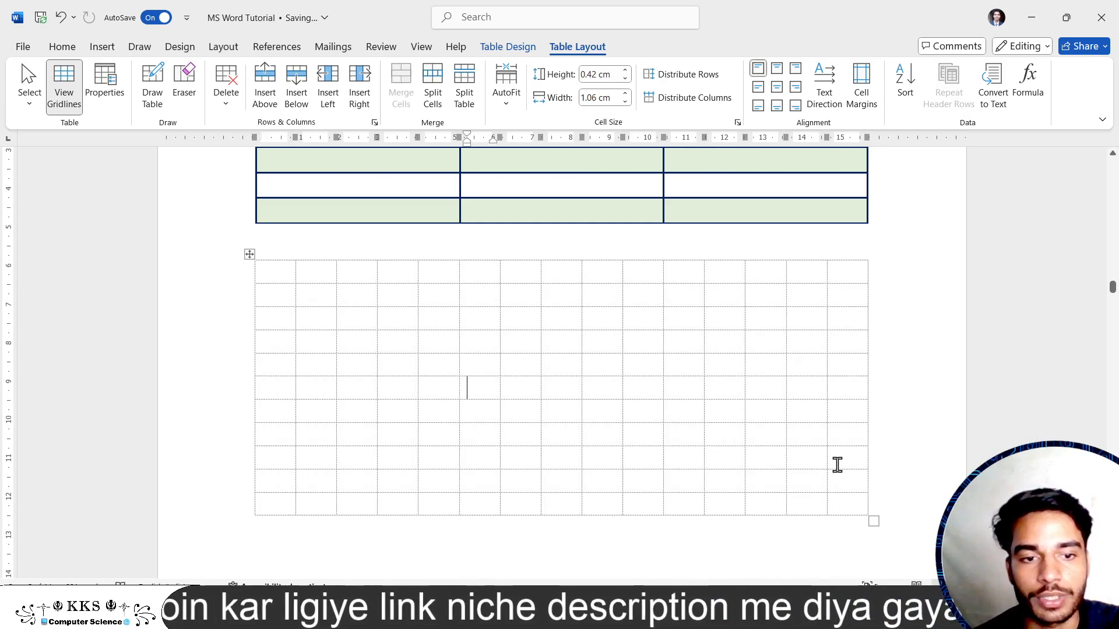
- Select all cells of the borderless table and toggle View Gridlines several times, leaving it off
drag(847, 500, 252, 262)
click(65, 81)
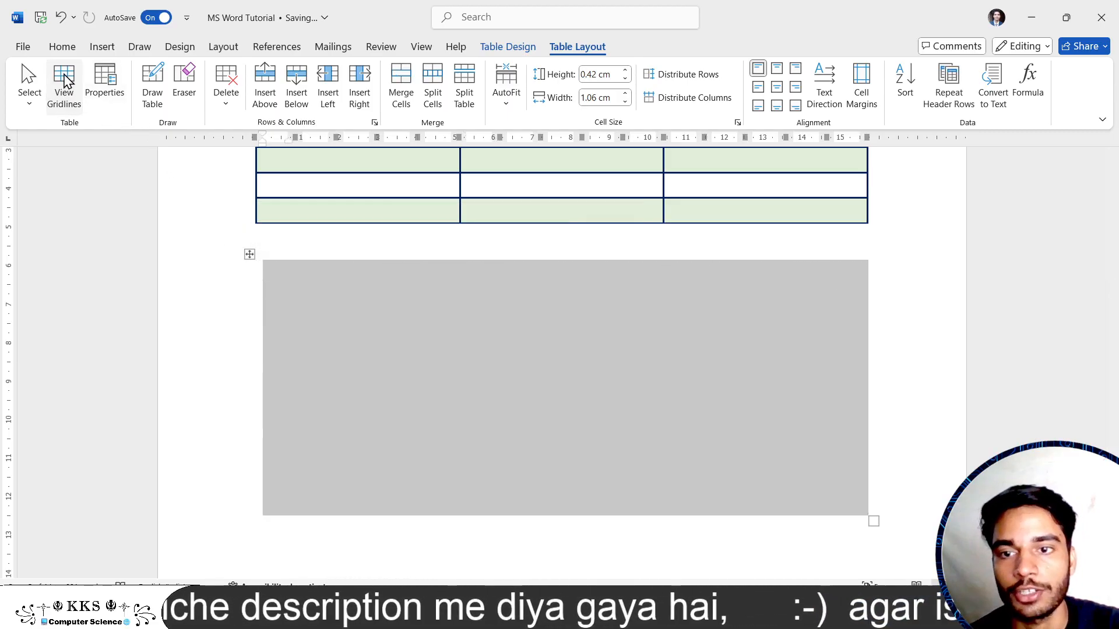
click(64, 82)
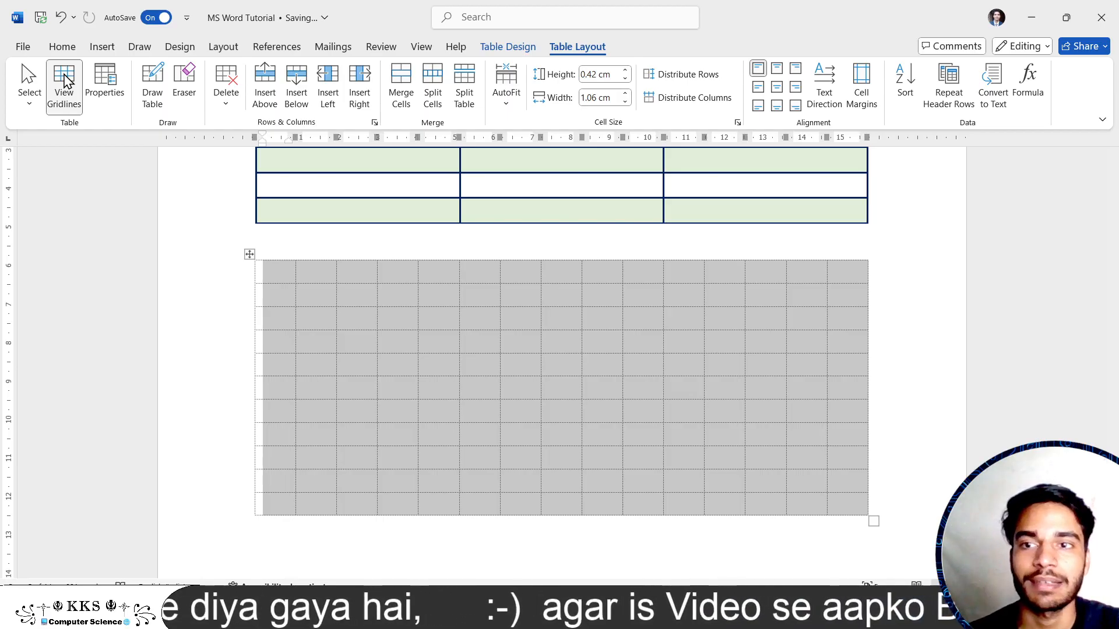
click(66, 82)
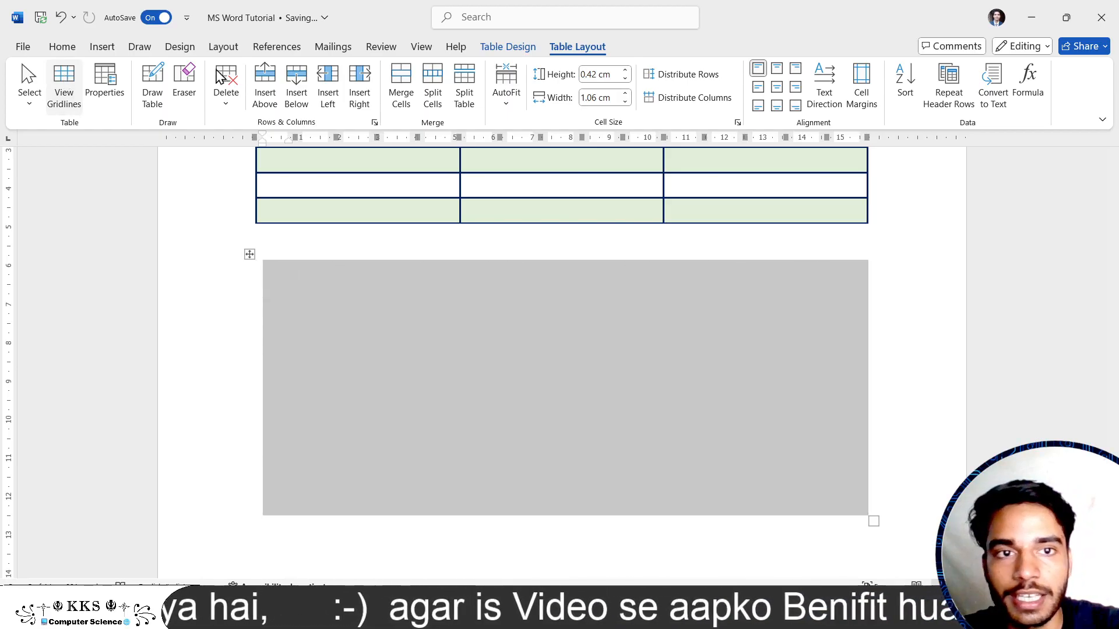
- Apply Outside Borders to the selected borderless table with the orange 1 ½ pt line
click(510, 48)
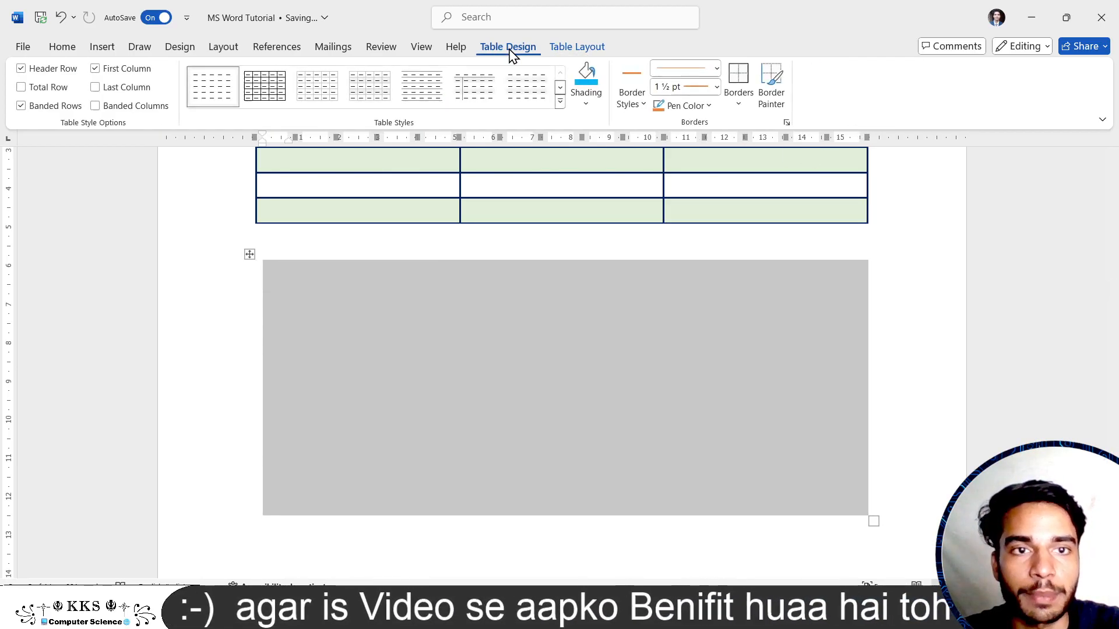
click(739, 103)
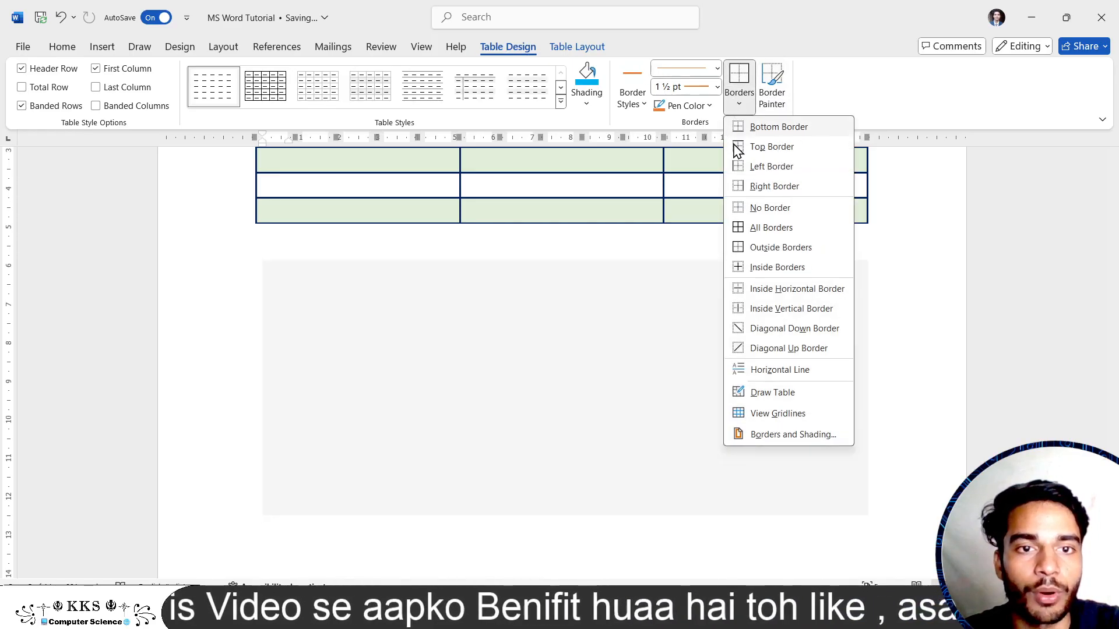
click(764, 251)
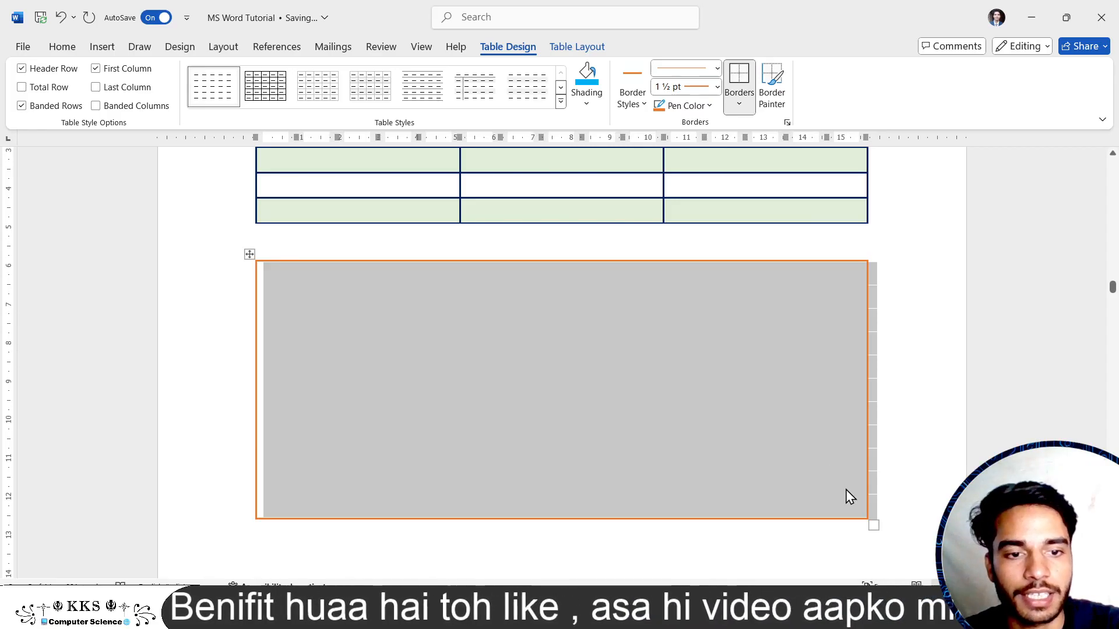
- Reselect all cells of the orange-bordered table and turn on View Gridlines
click(845, 490)
drag(854, 507, 247, 282)
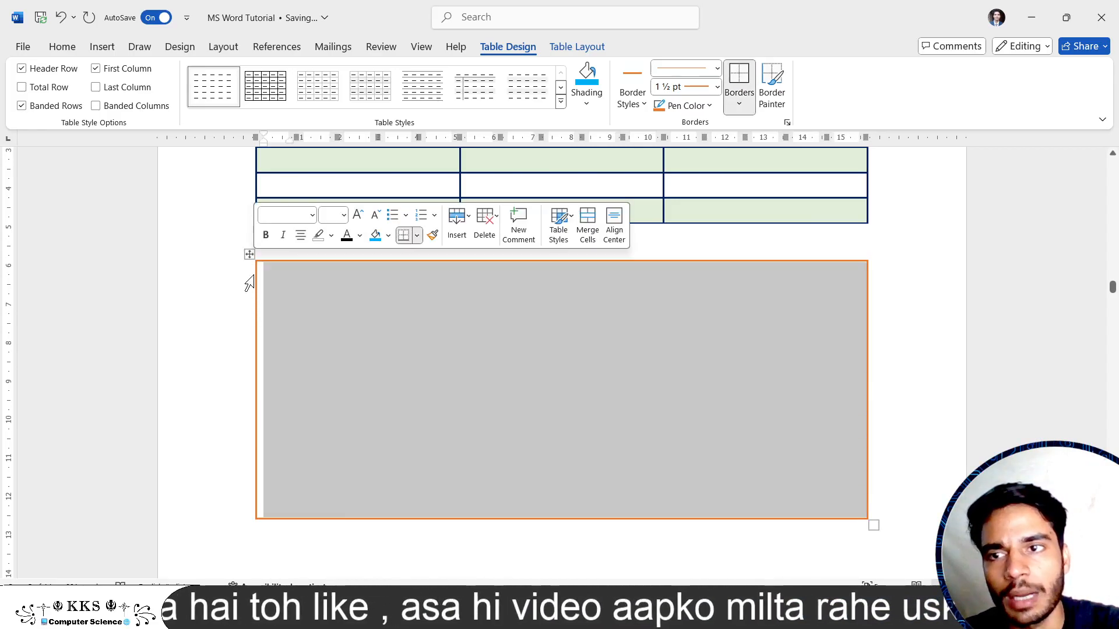
click(575, 46)
click(65, 84)
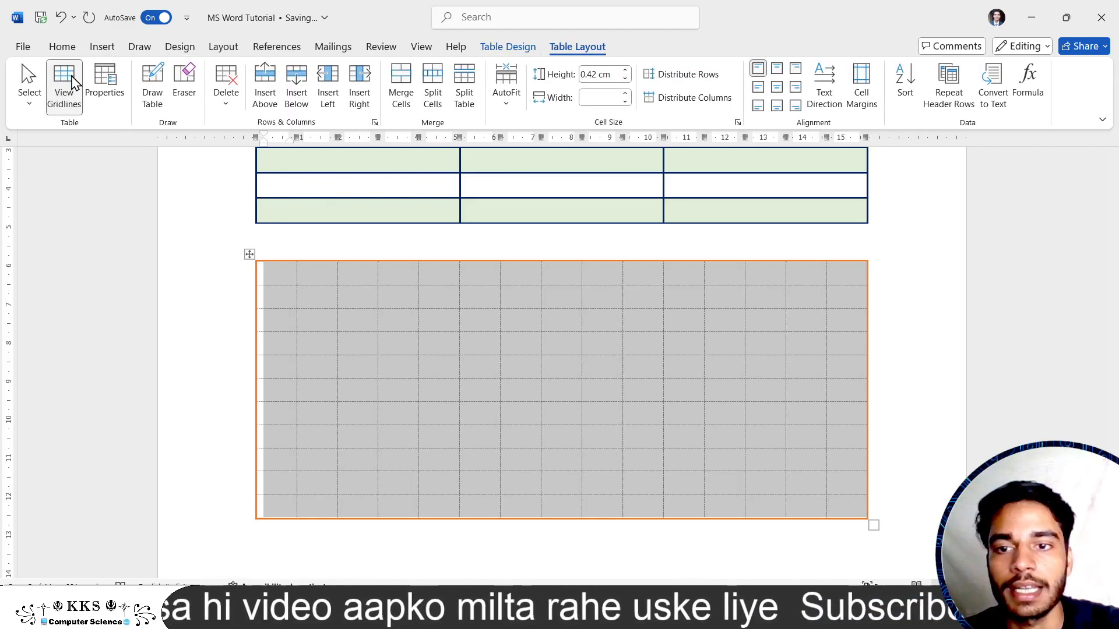
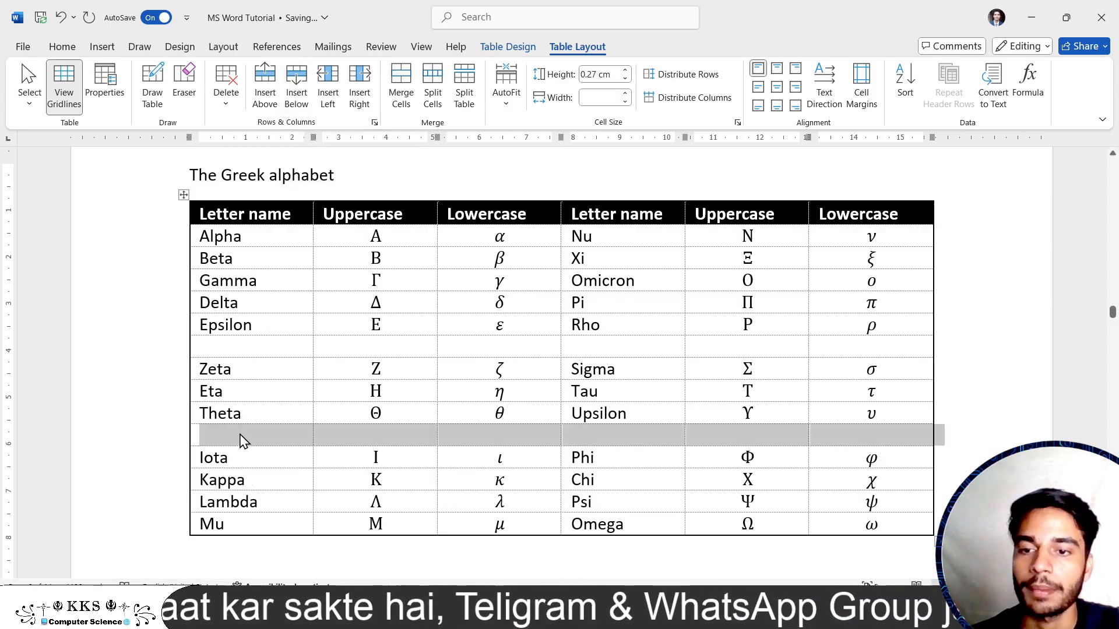
- Insert an empty column to the left of the first Uppercase column in the Greek alphabet table
click(243, 441)
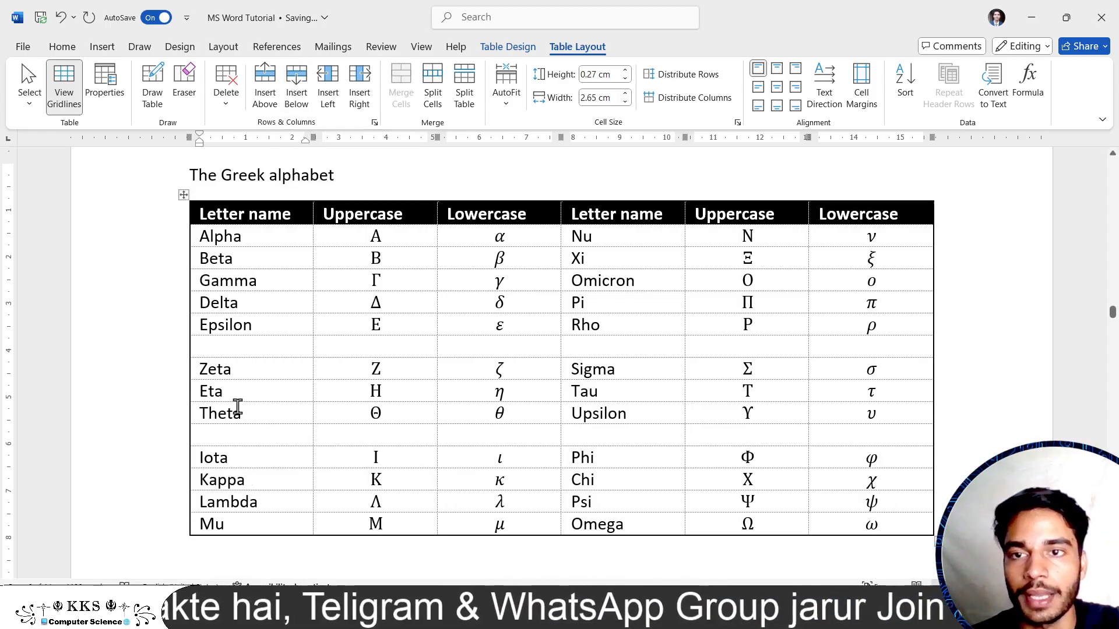
click(369, 237)
click(325, 74)
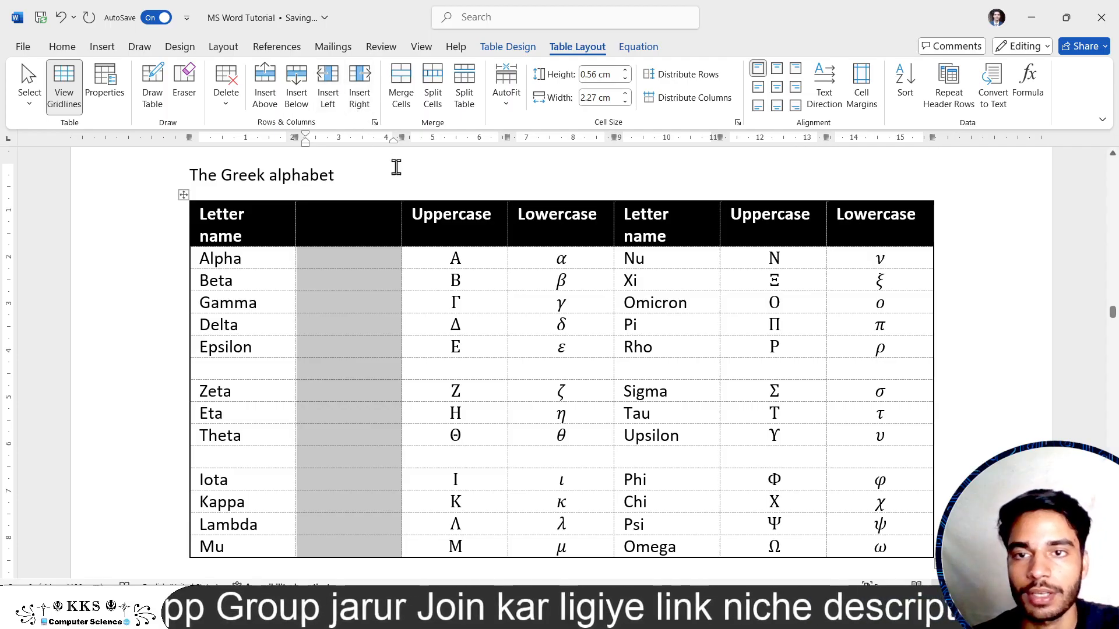
- Insert an empty column to the right of the second Uppercase column in the Greek alphabet table
click(499, 281)
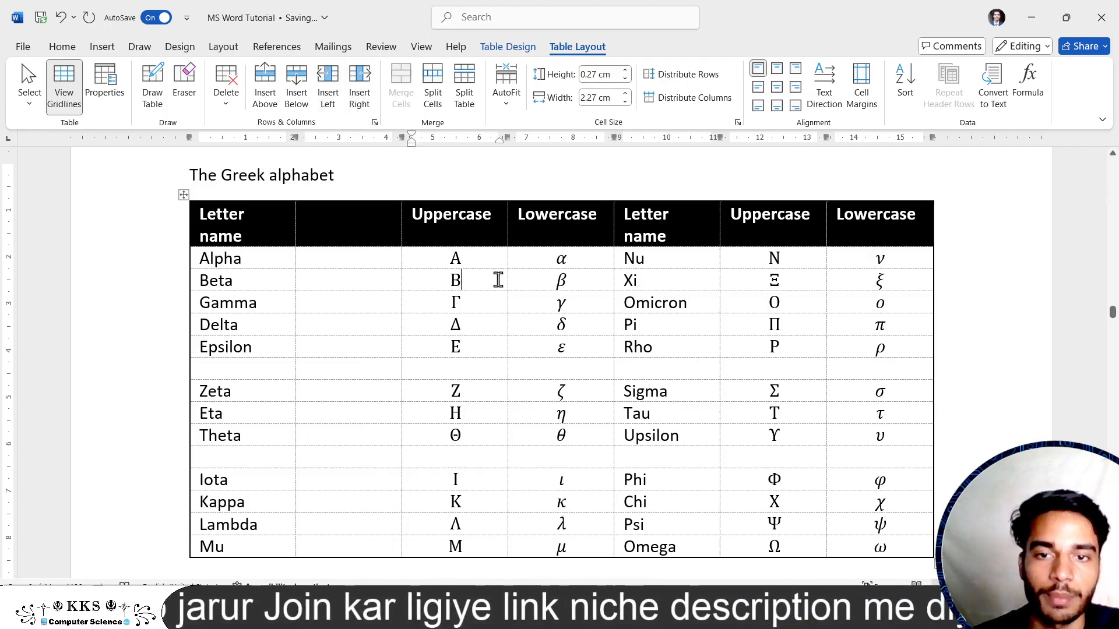
click(787, 282)
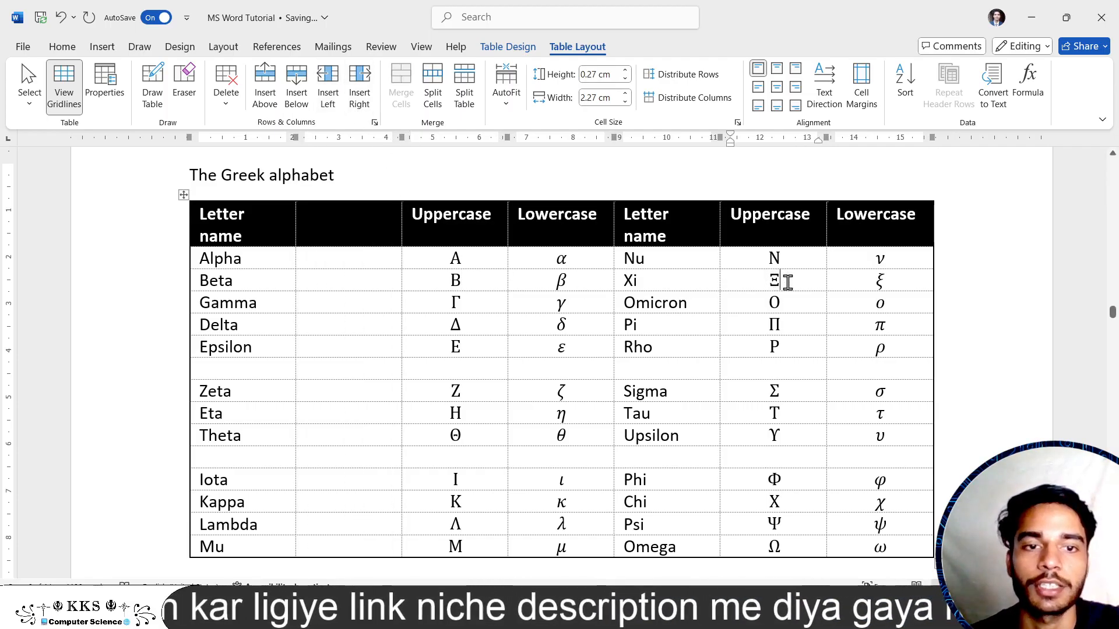
click(359, 85)
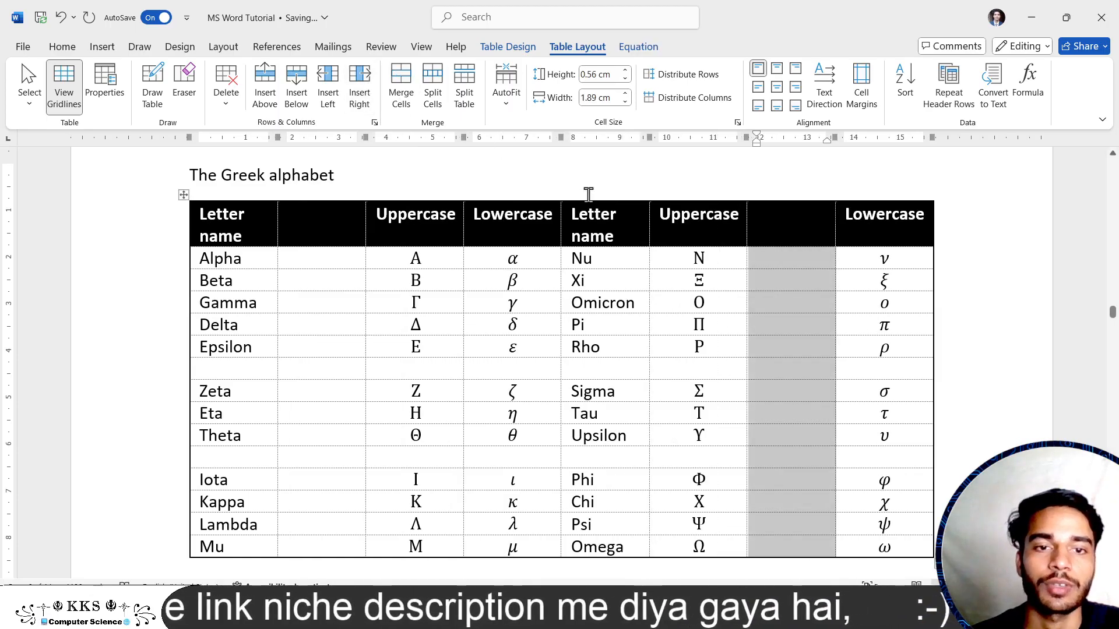
- Try merging all cells of the Delta and Epsilon rows into one cell, and undo the merge
click(799, 304)
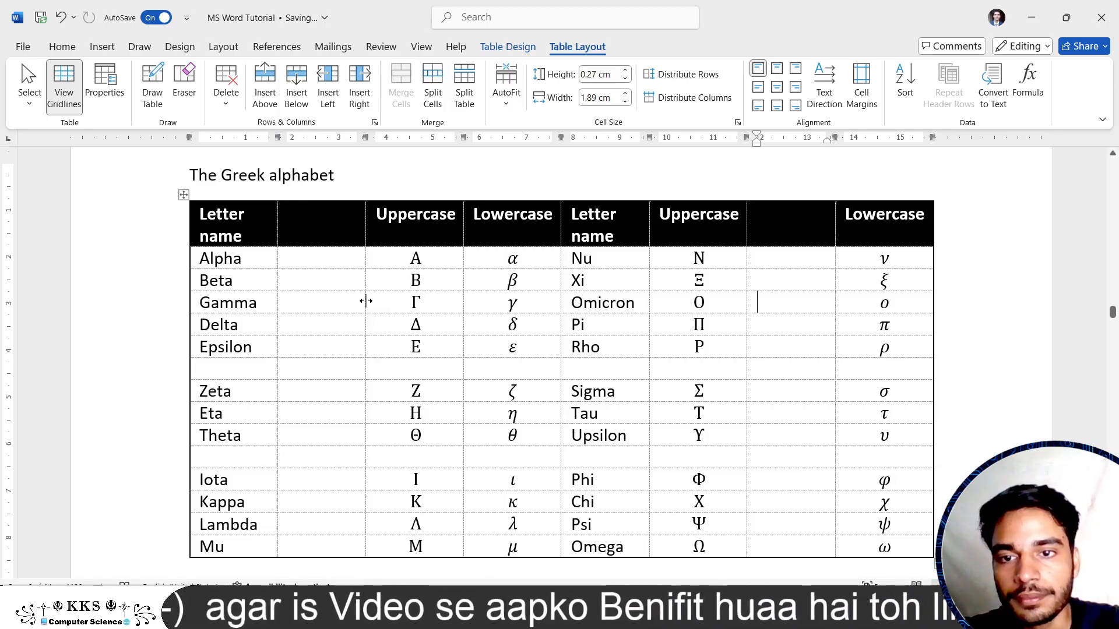
click(346, 282)
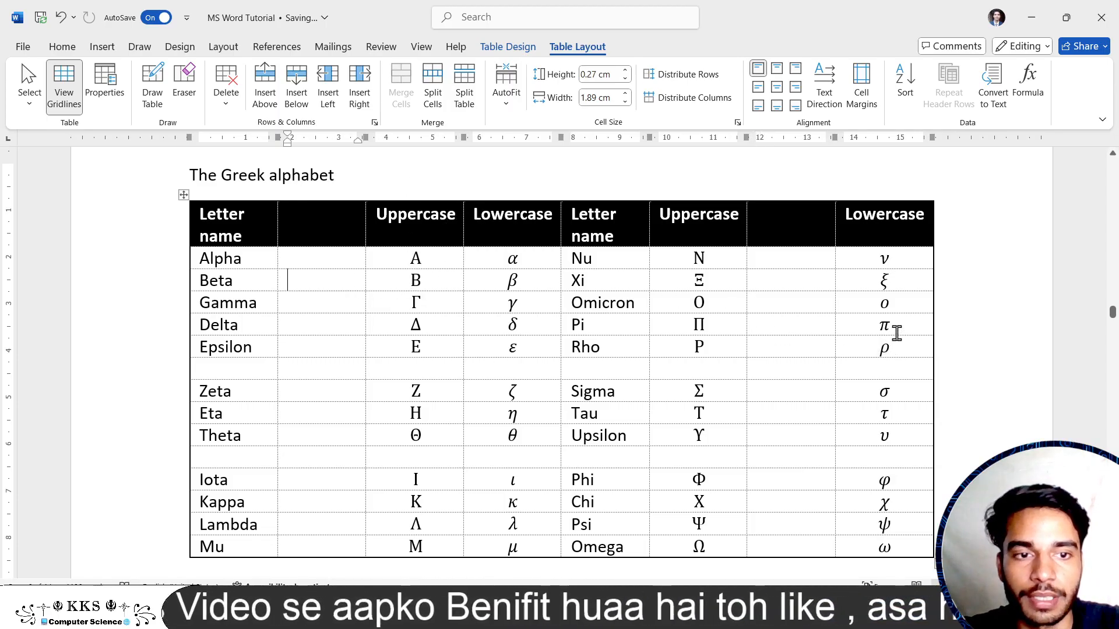
drag(904, 364, 223, 333)
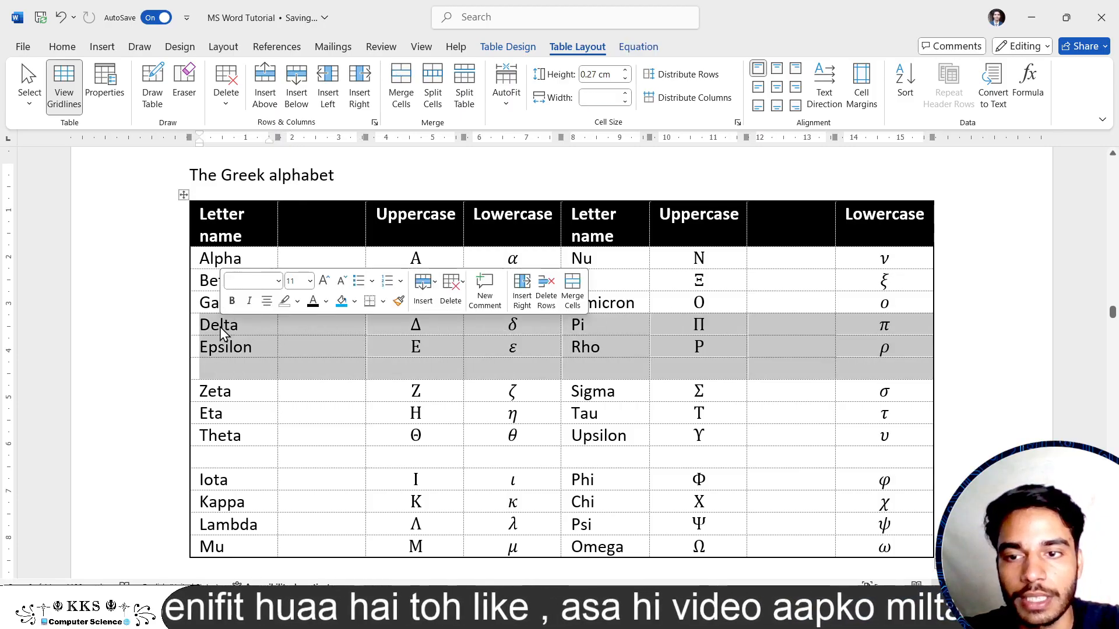
click(893, 364)
drag(902, 348, 213, 328)
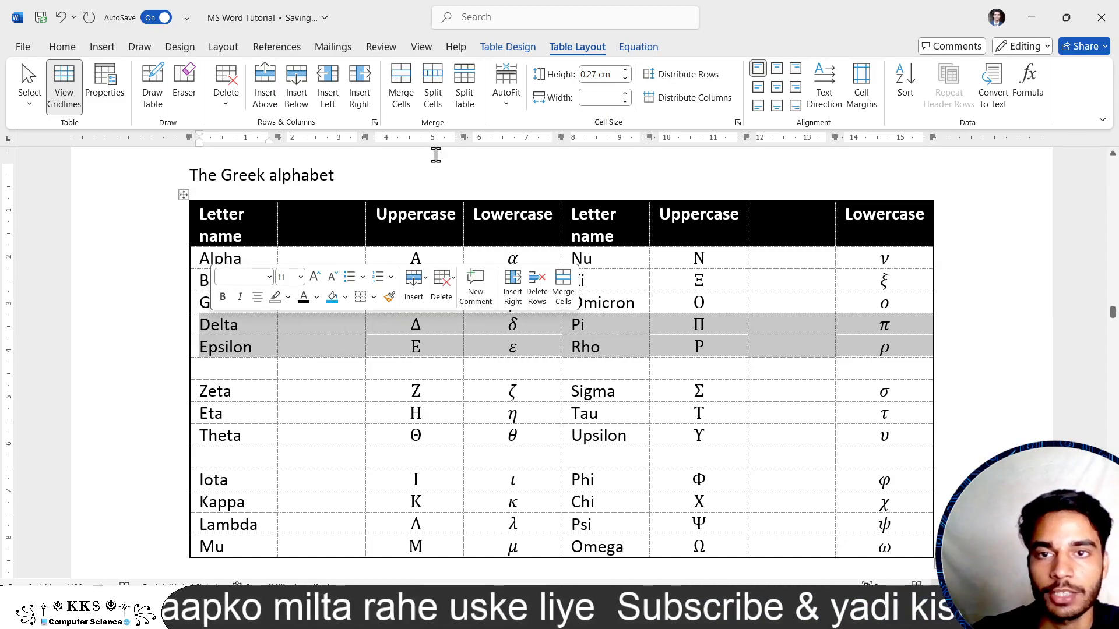
click(404, 85)
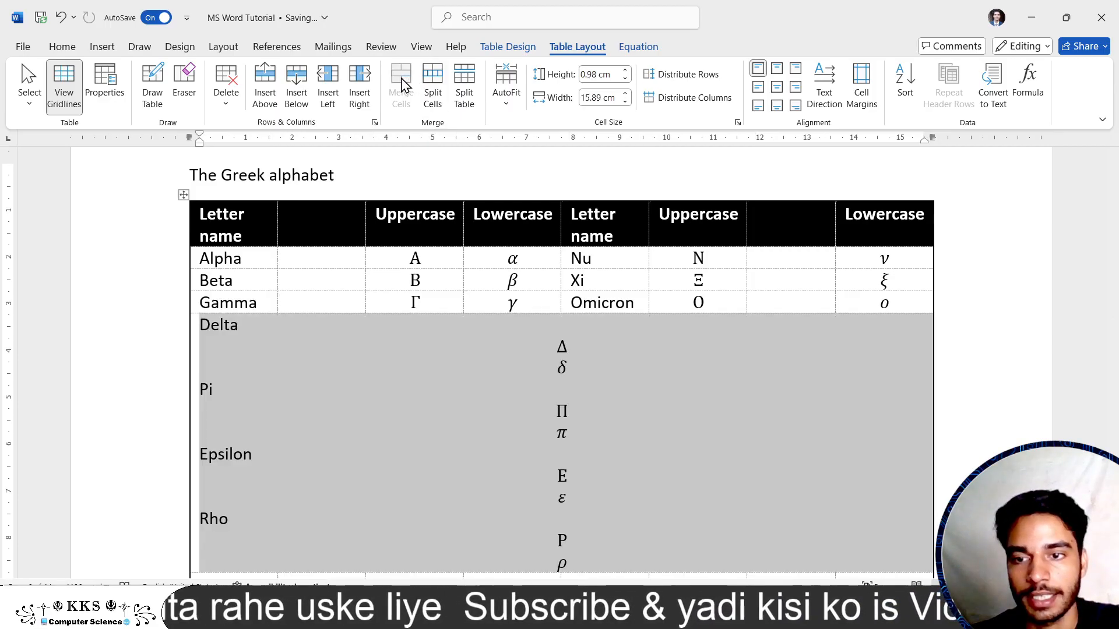
scroll(528, 448, down, 1)
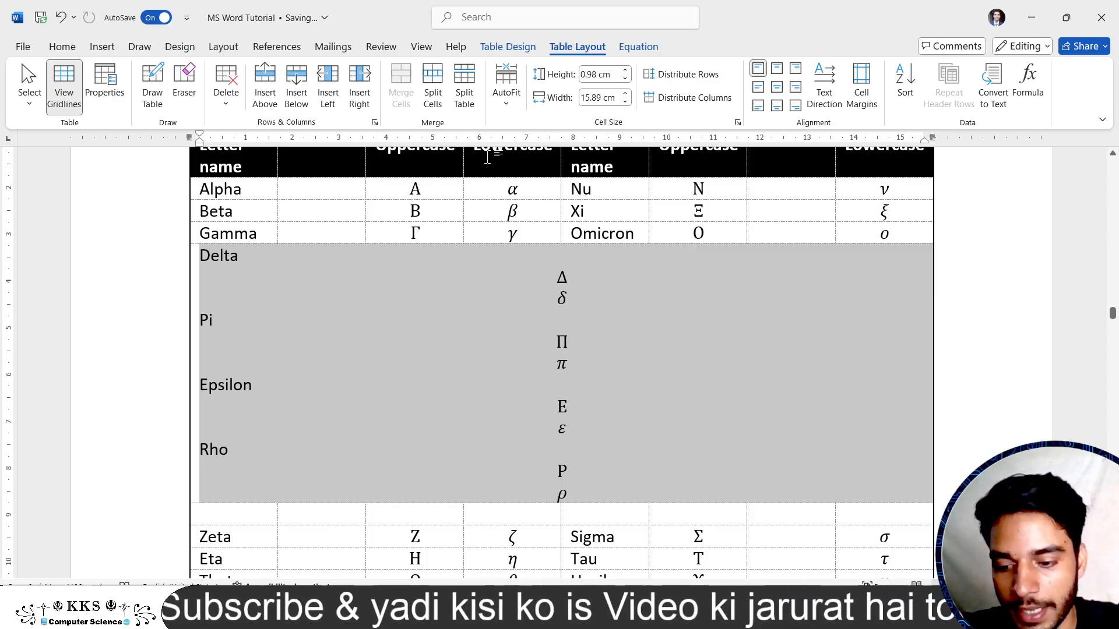
key(ctrl+z)
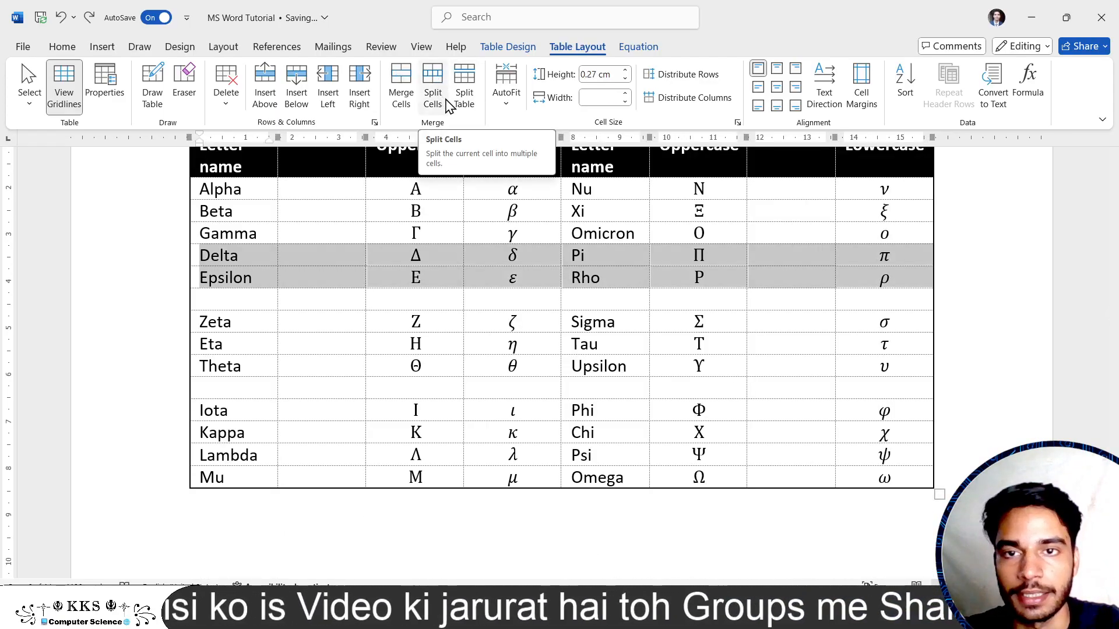
- Try splitting the uppercase Delta cell into 2 columns and 1 row, and undo the split
click(332, 216)
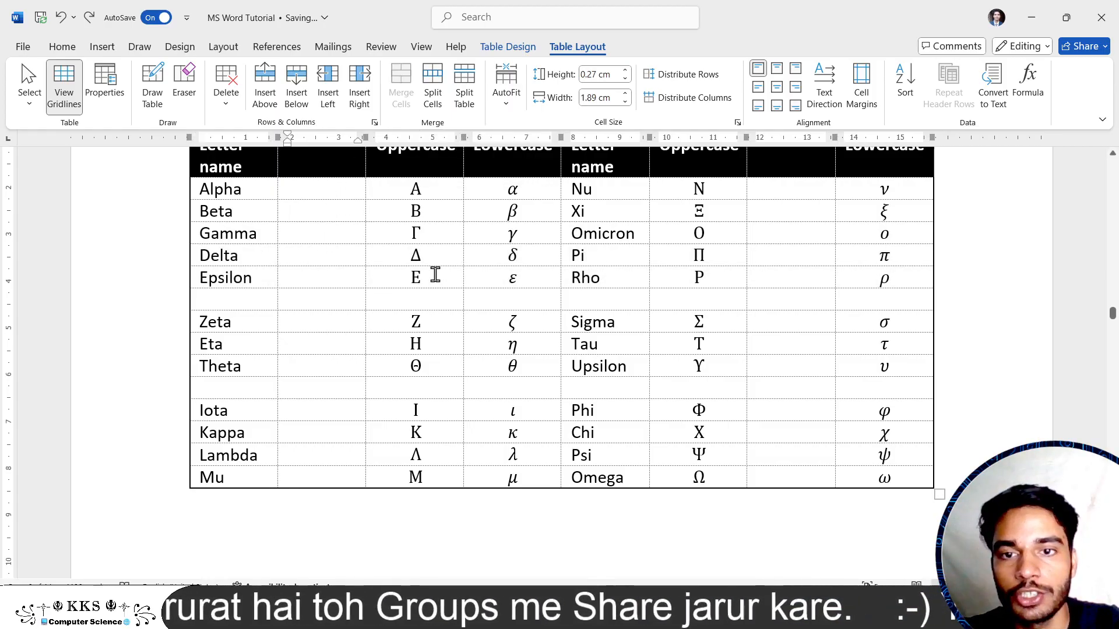
click(419, 261)
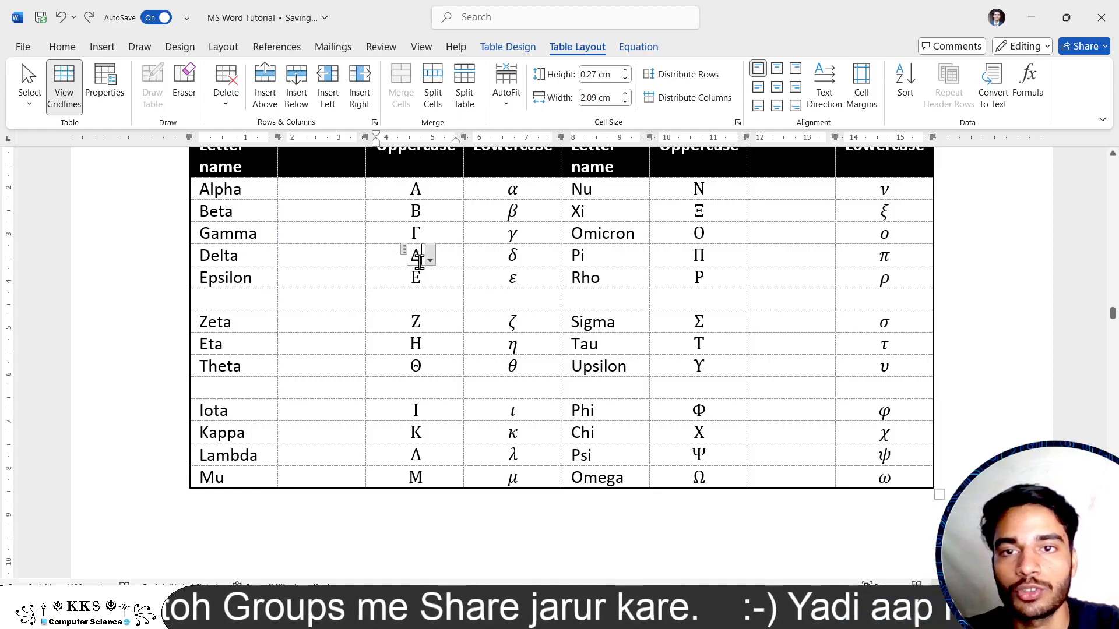
click(433, 78)
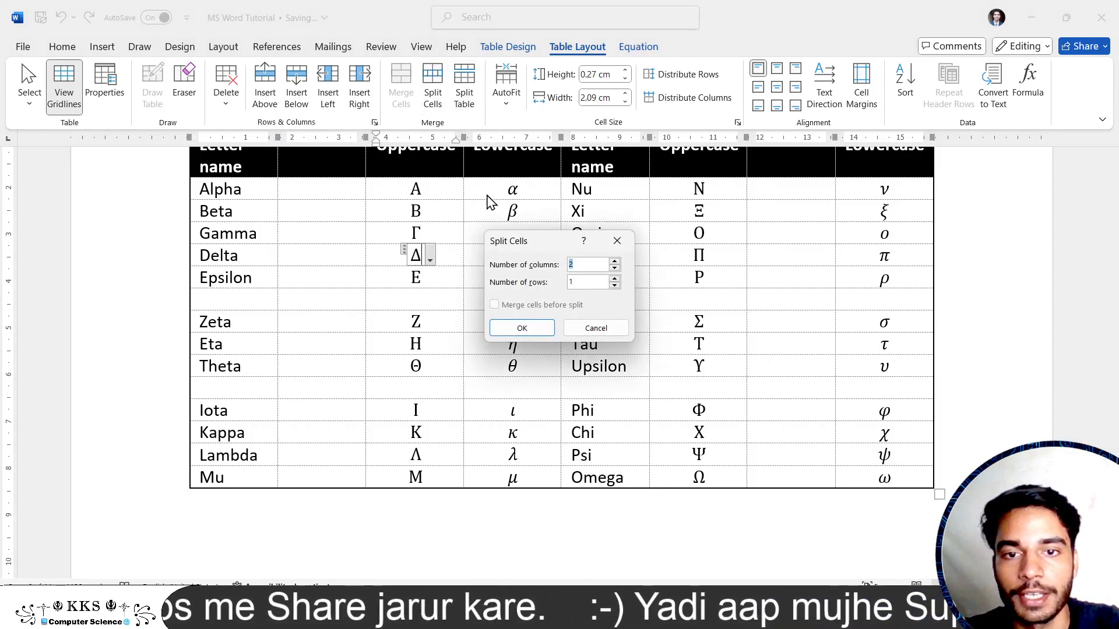
click(532, 332)
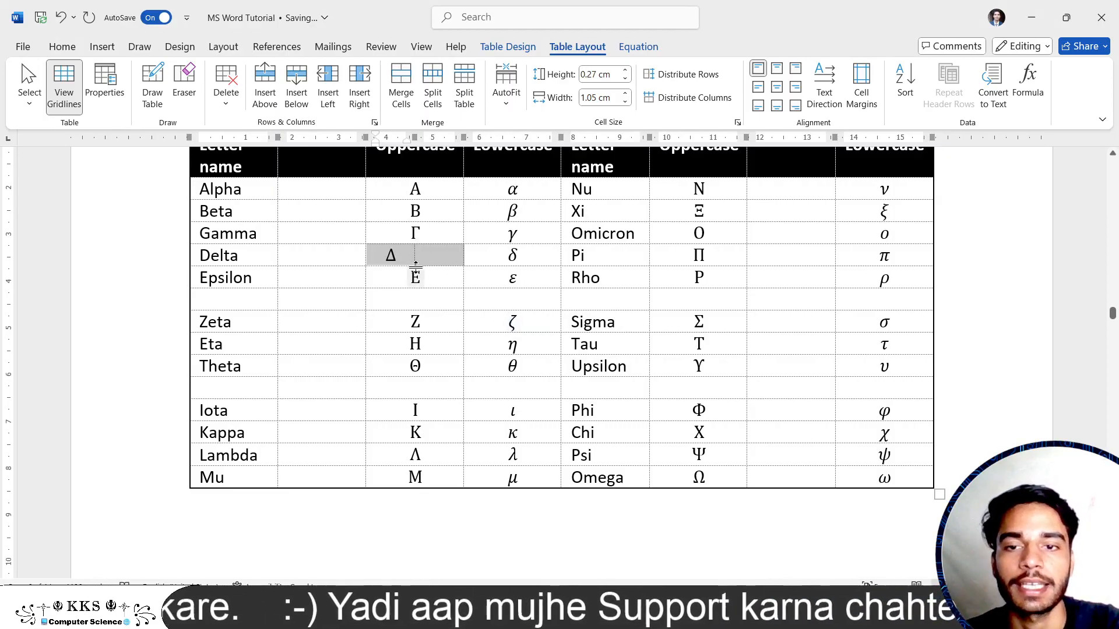
scroll(415, 260, up, 2)
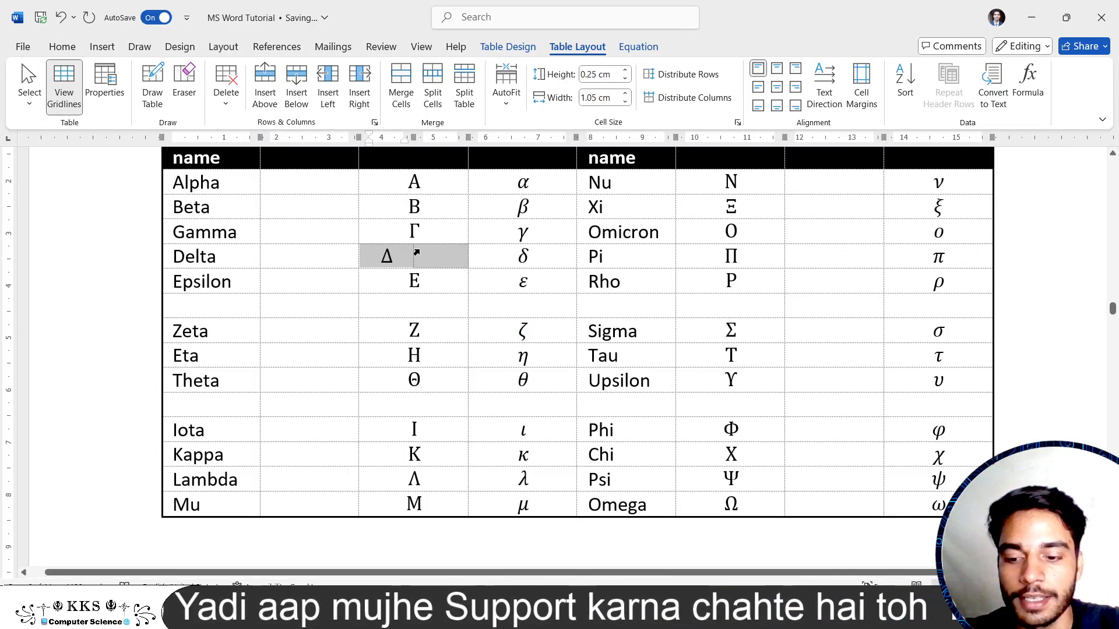
key(ctrl+z)
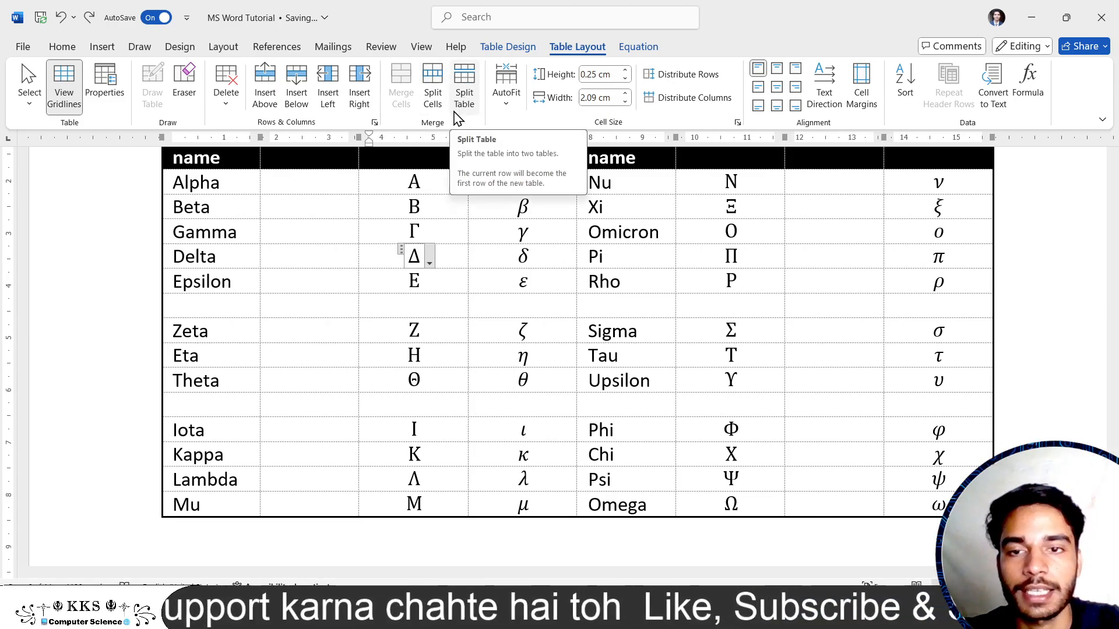
- Split the Greek alphabet table in two so that the Epsilon row starts the second table
click(952, 281)
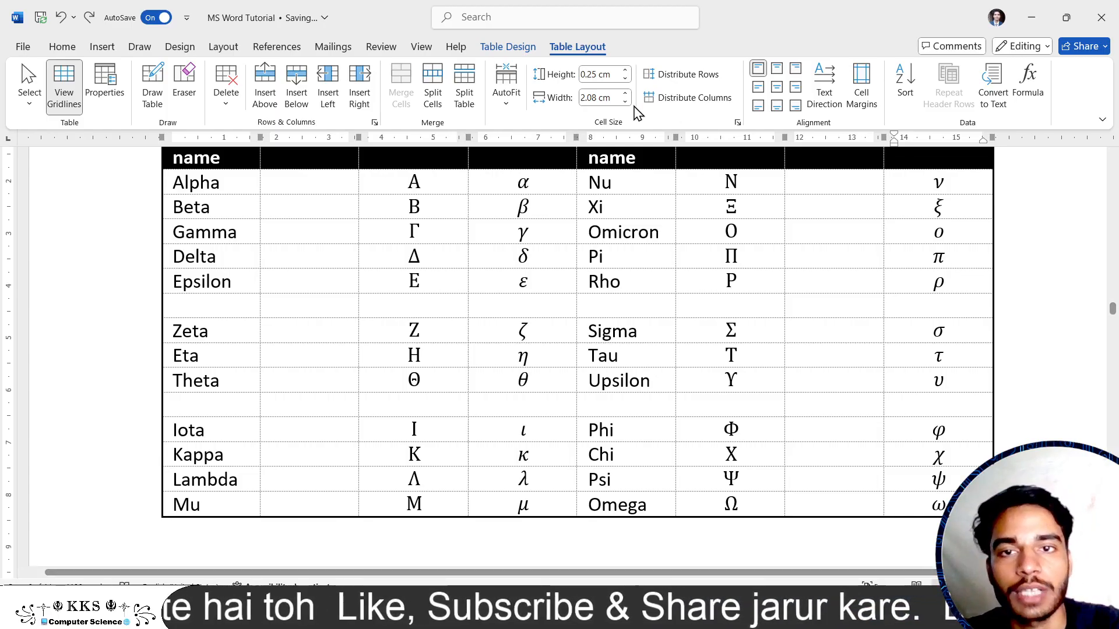
click(464, 81)
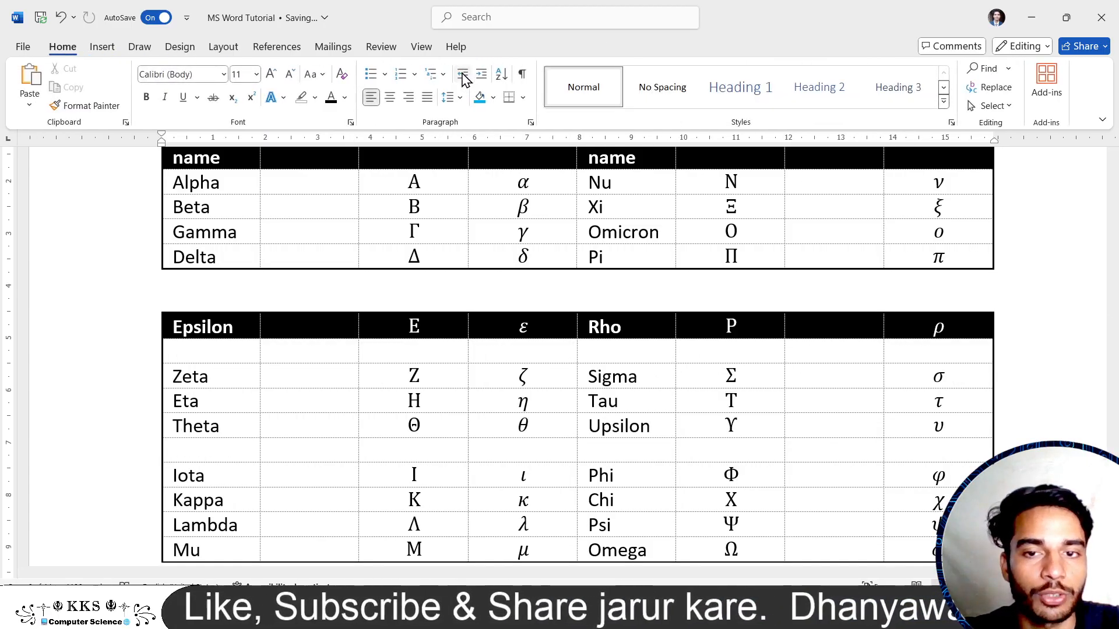
scroll(454, 210, up, 5)
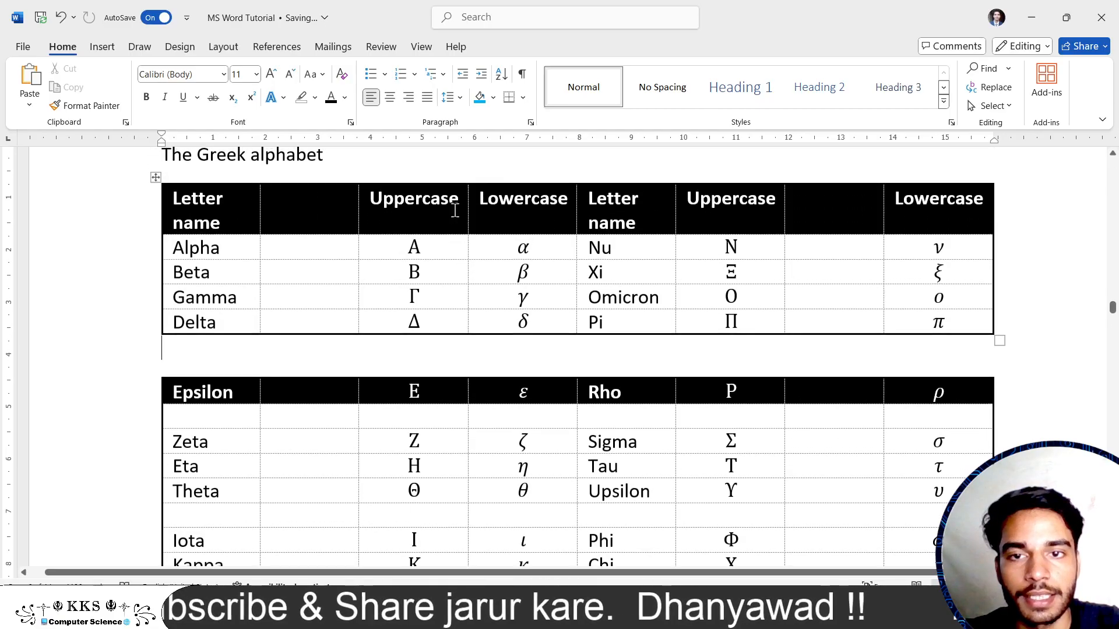
scroll(455, 209, down, 3)
scroll(454, 210, down, 1)
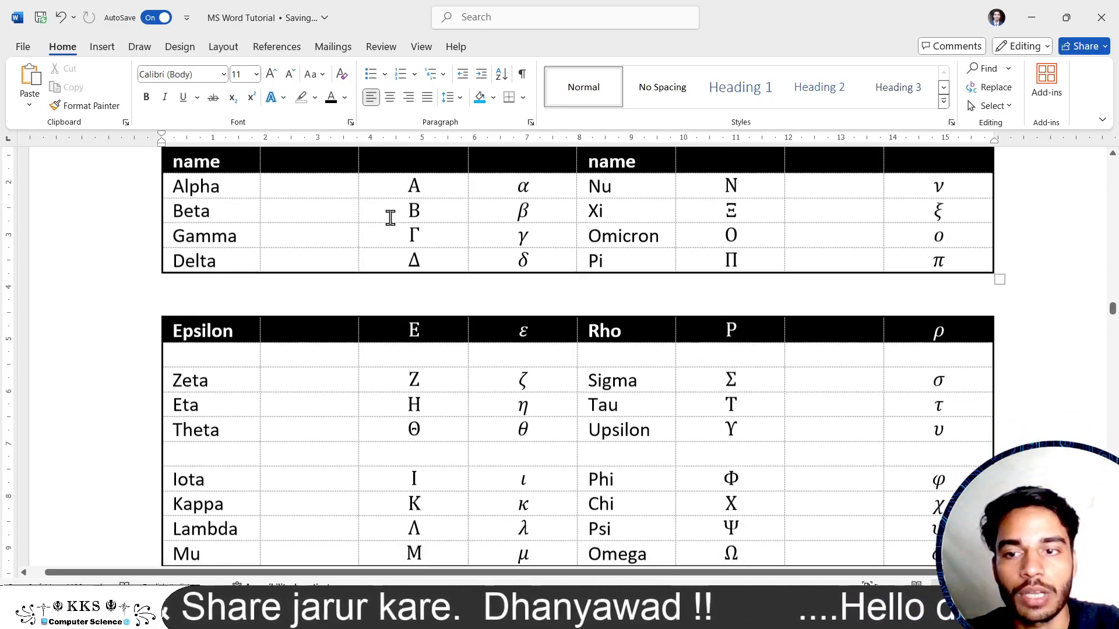
- Undo the table split and the insertion of the empty column after the second Uppercase column
key(ctrl+z)
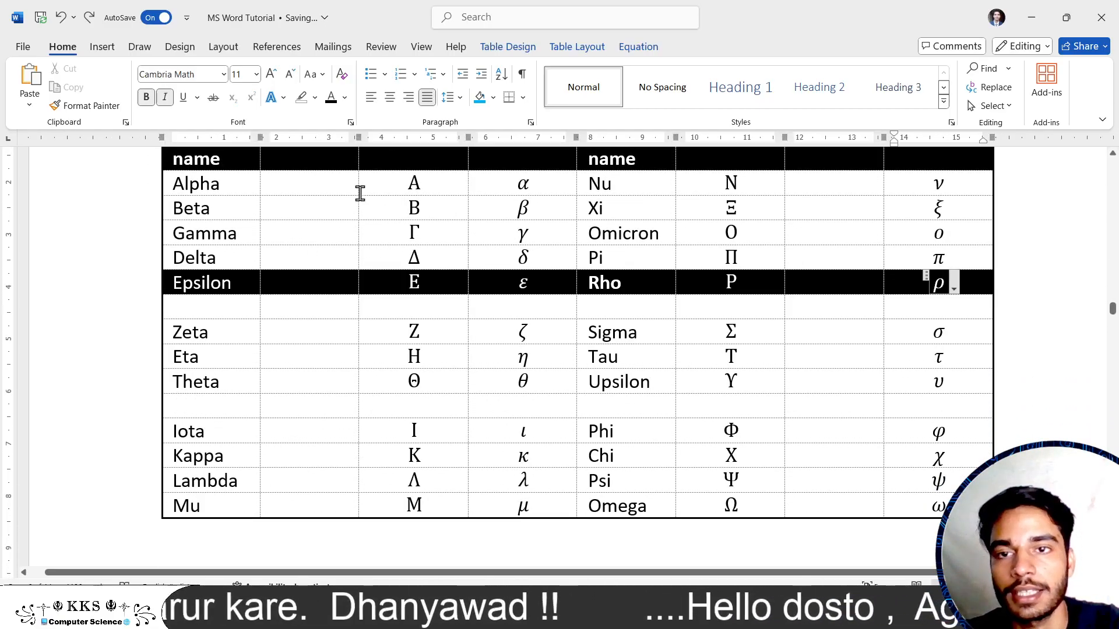
key(ctrl+z)
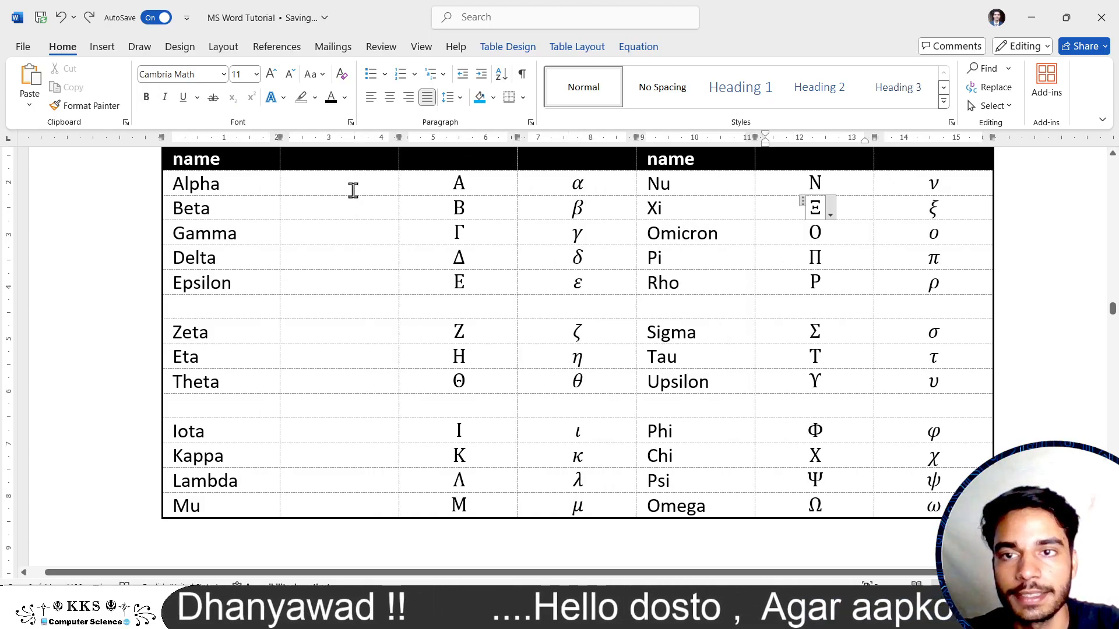
- Examine the AutoFit options for the Greek alphabet table and look through the document's other tables
click(558, 193)
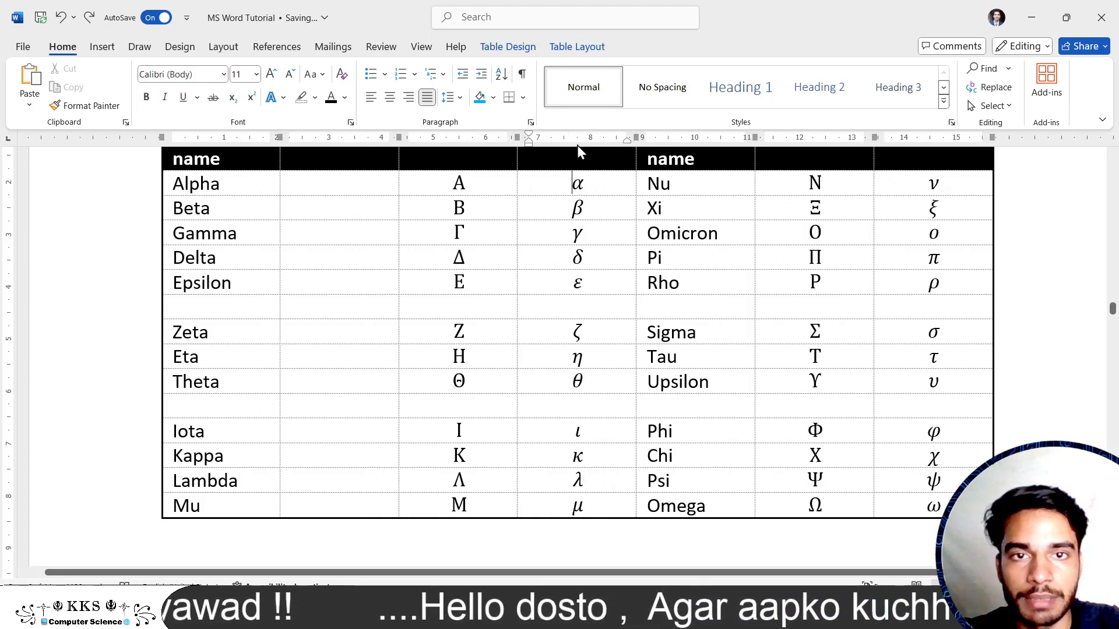
click(574, 47)
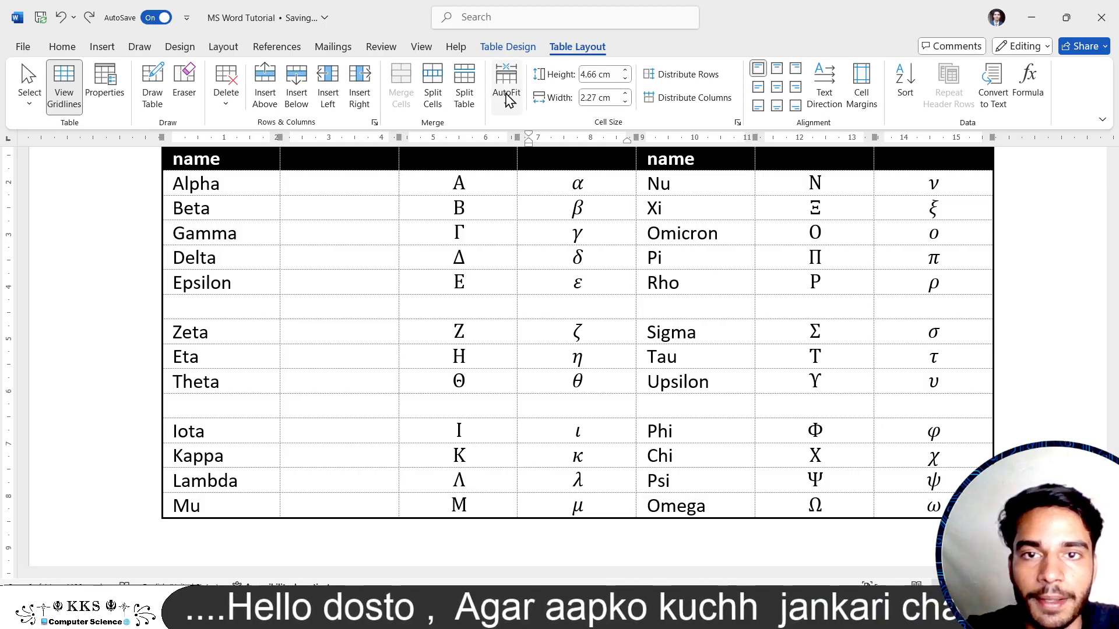
click(509, 110)
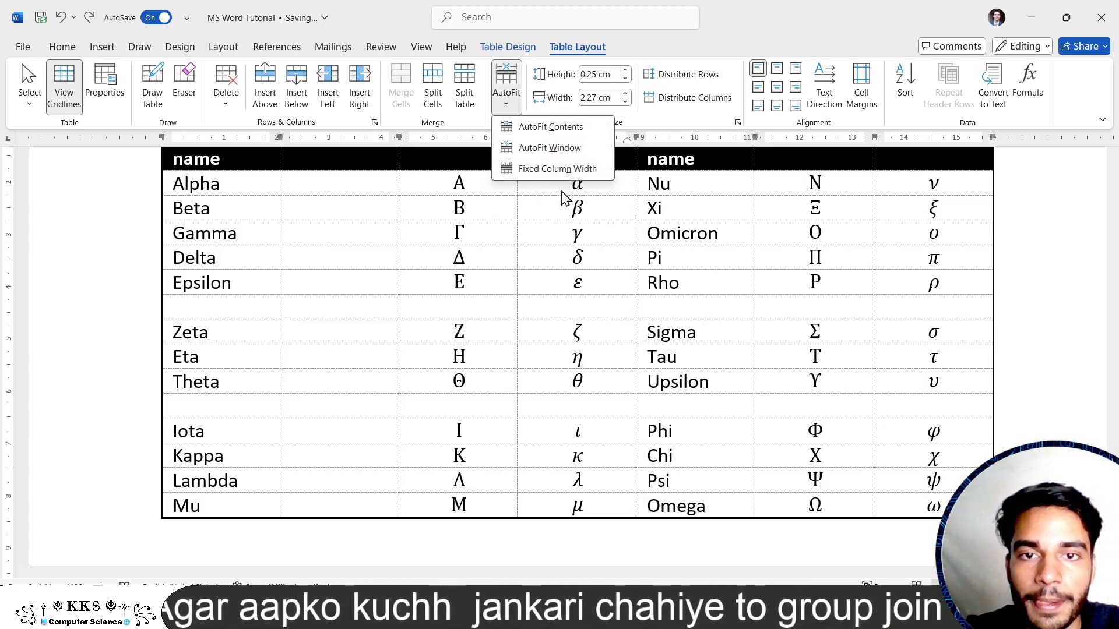
scroll(536, 320, down, 8)
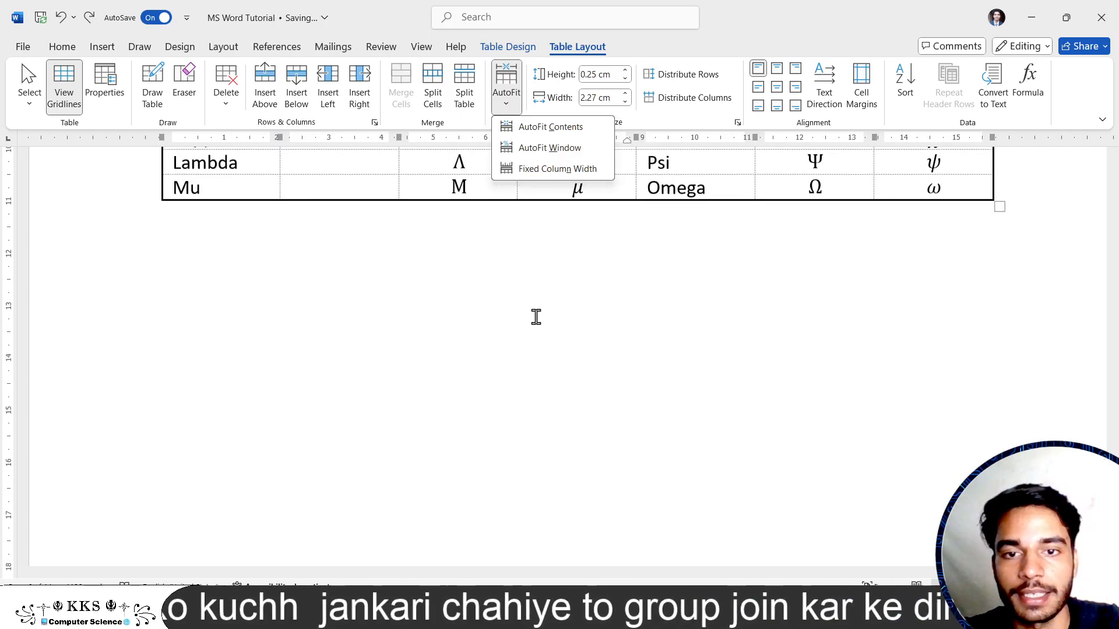
scroll(536, 317, up, 10)
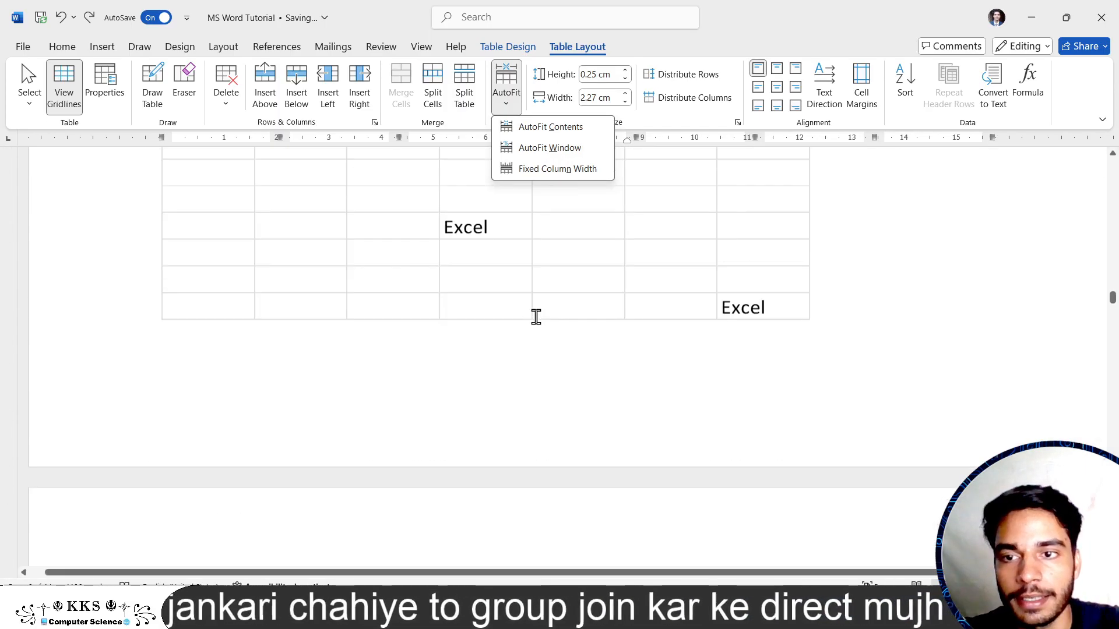
scroll(536, 317, up, 4)
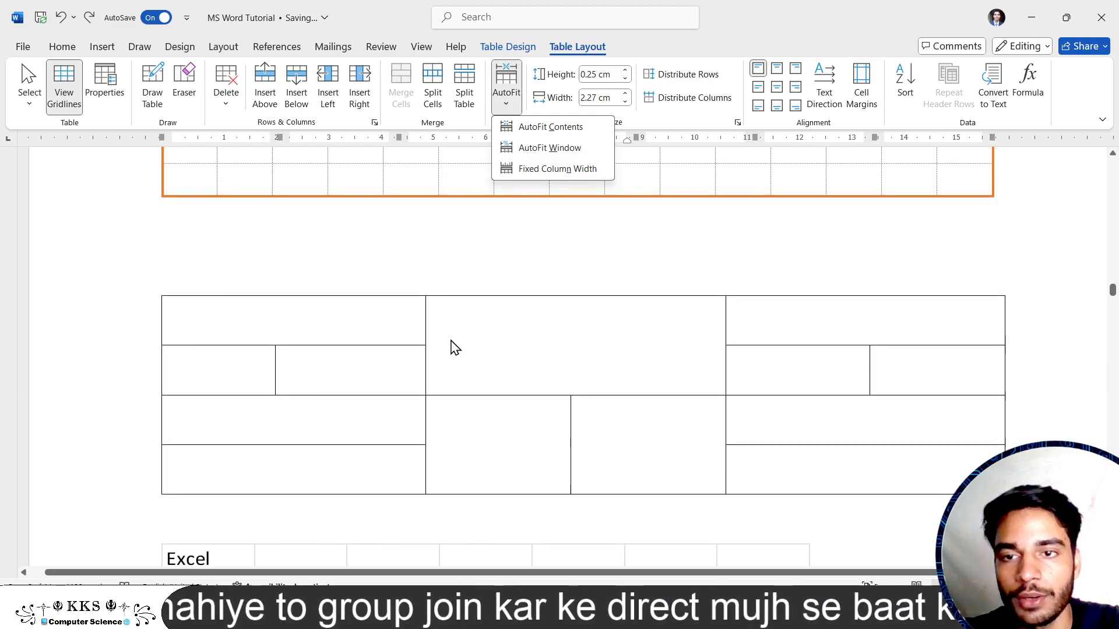
scroll(450, 339, down, 12)
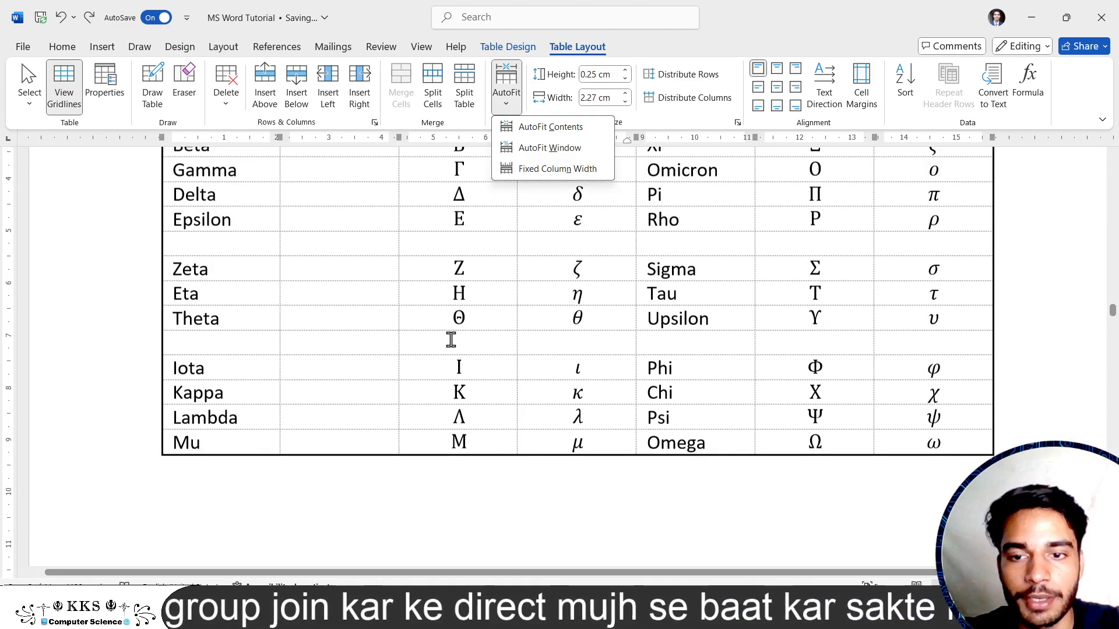
scroll(450, 339, down, 3)
click(367, 341)
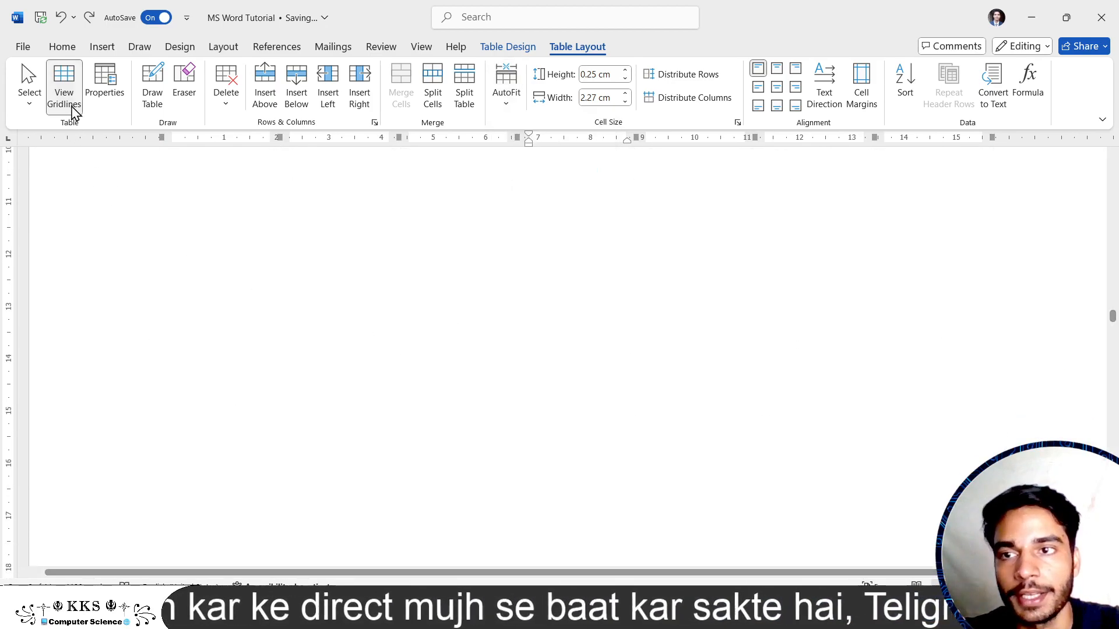
- Insert a table with 3 columns and 3 rows below the Greek alphabet table and show its layout tools
click(64, 48)
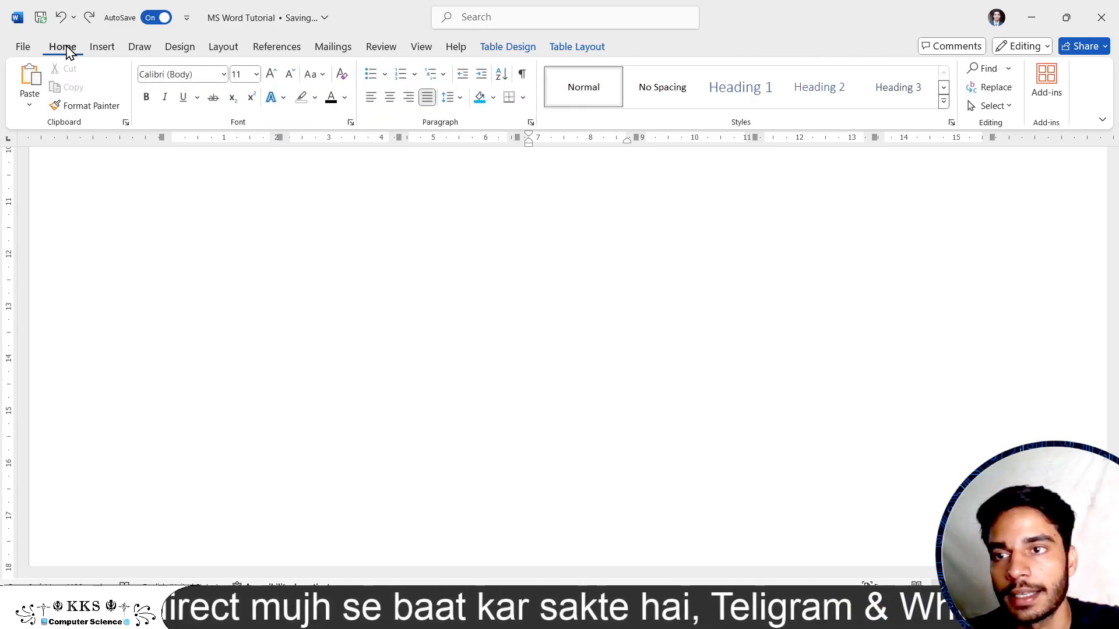
click(103, 48)
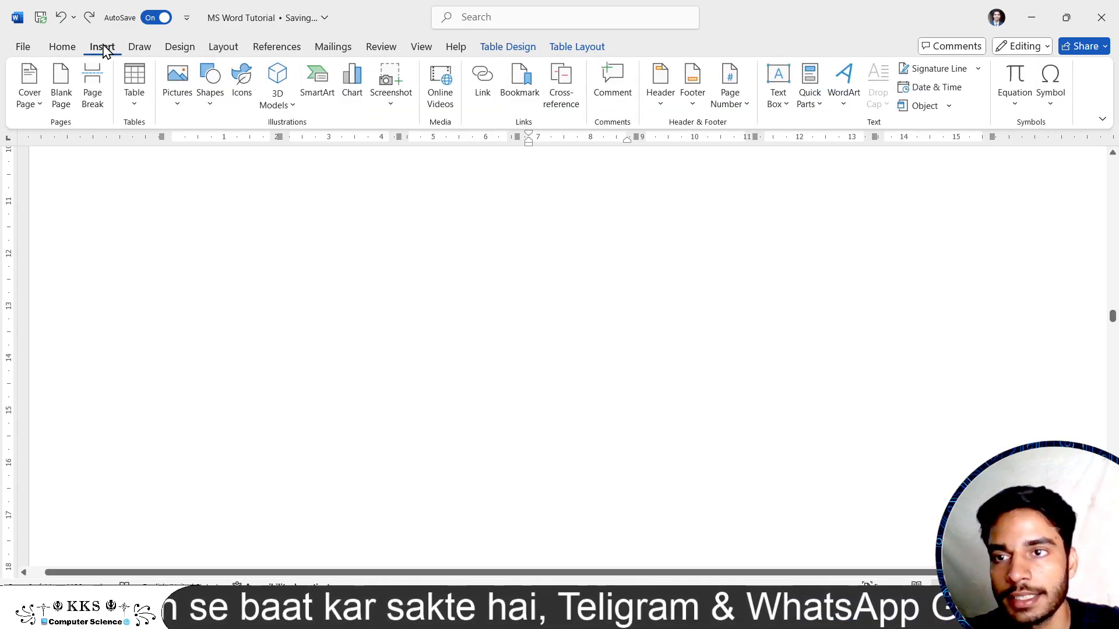
click(134, 88)
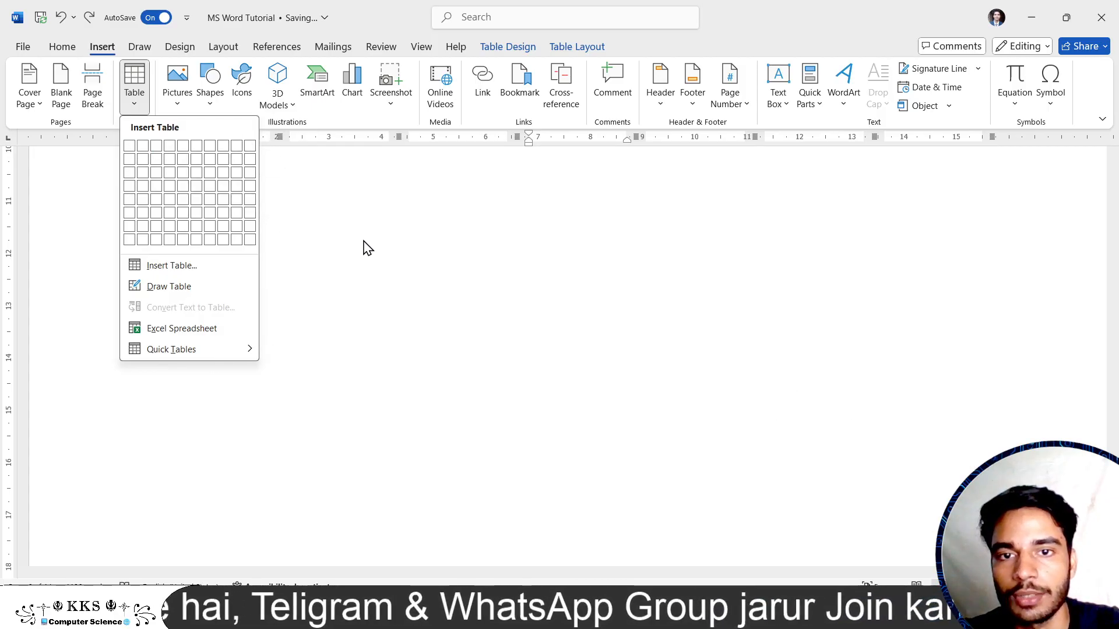
click(310, 259)
scroll(309, 255, up, 5)
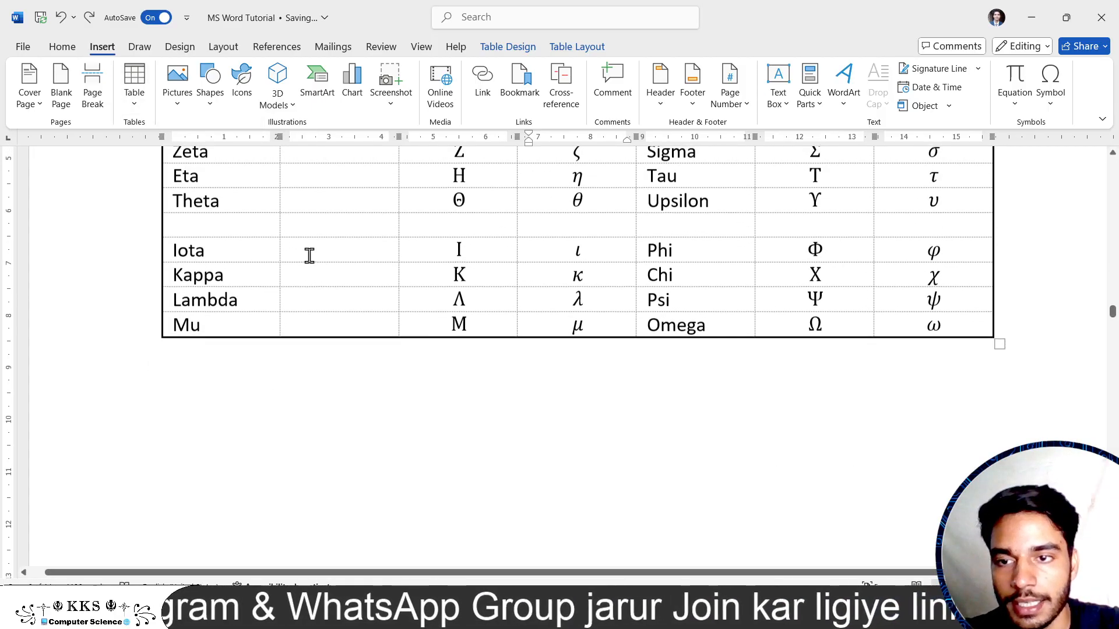
click(283, 402)
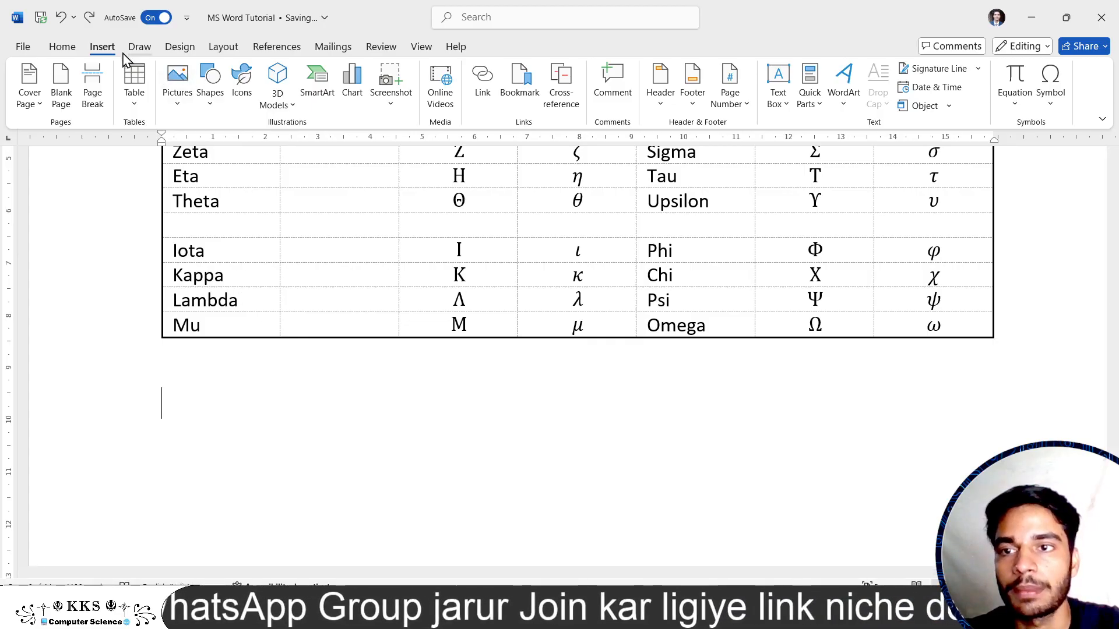
click(137, 99)
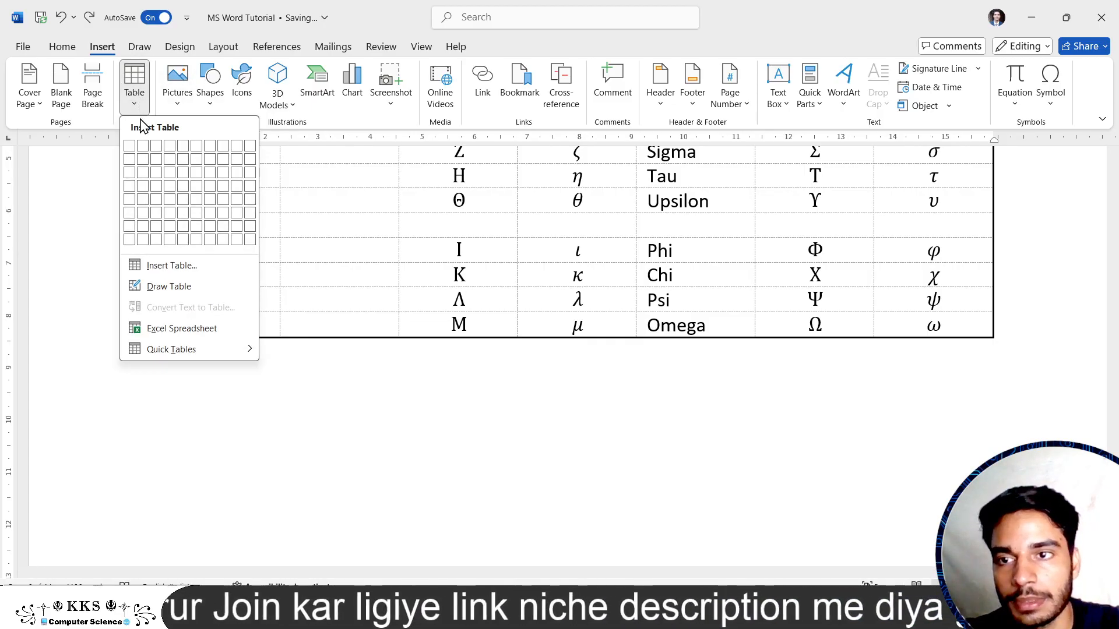
click(159, 174)
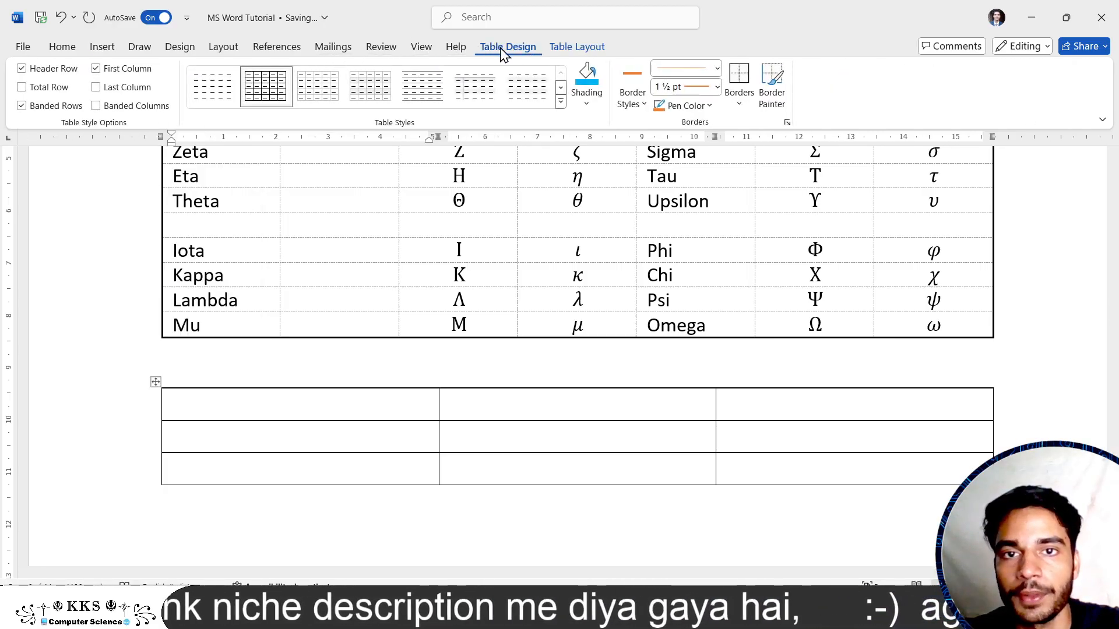
click(564, 48)
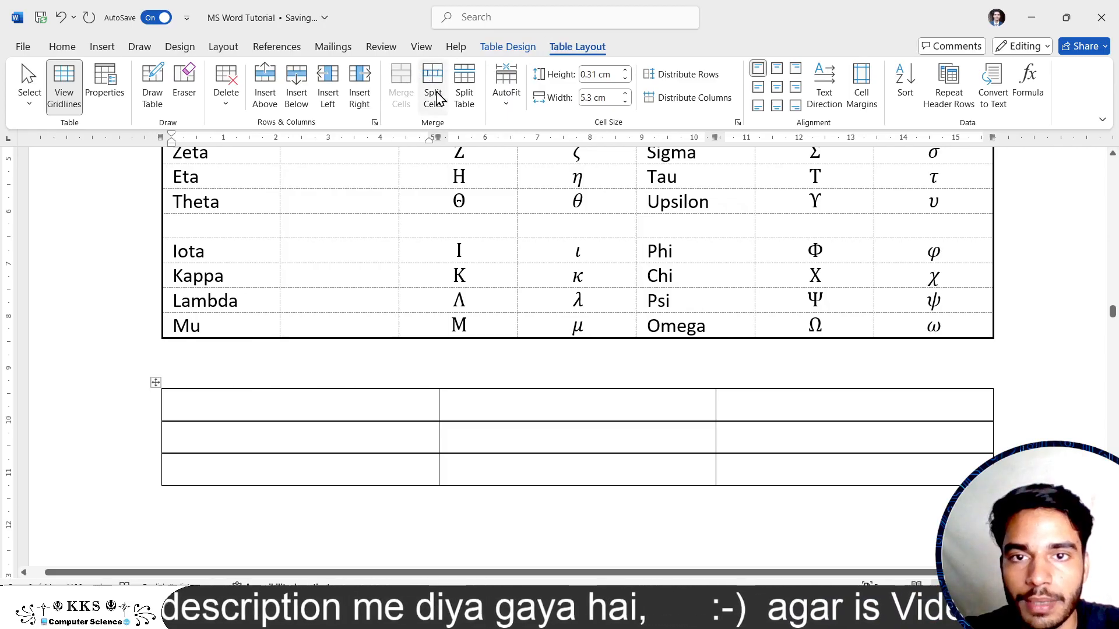
- AutoFit the empty 3×3 table to its contents, test it with "vxyvxyvxuvxuvvgg" in the first cell, and undo that text
click(517, 104)
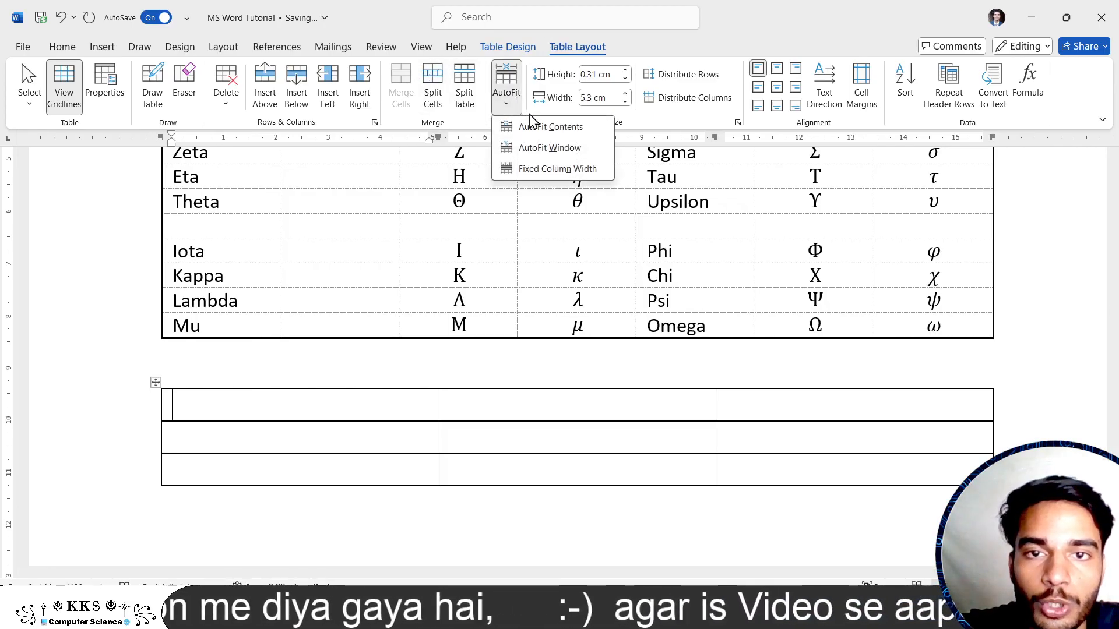
click(540, 129)
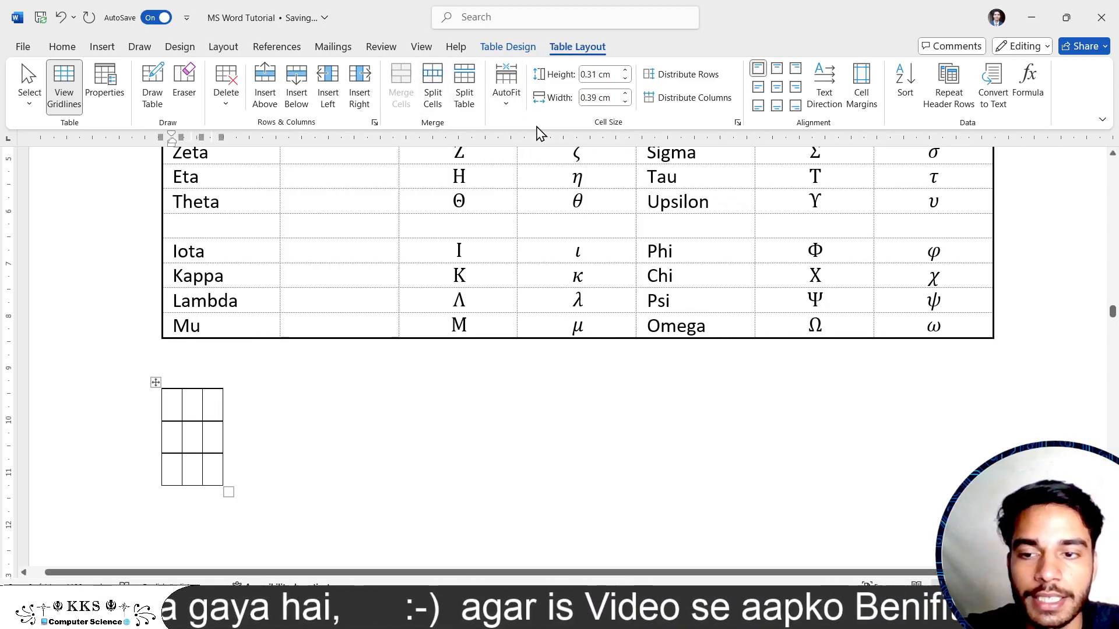
click(506, 101)
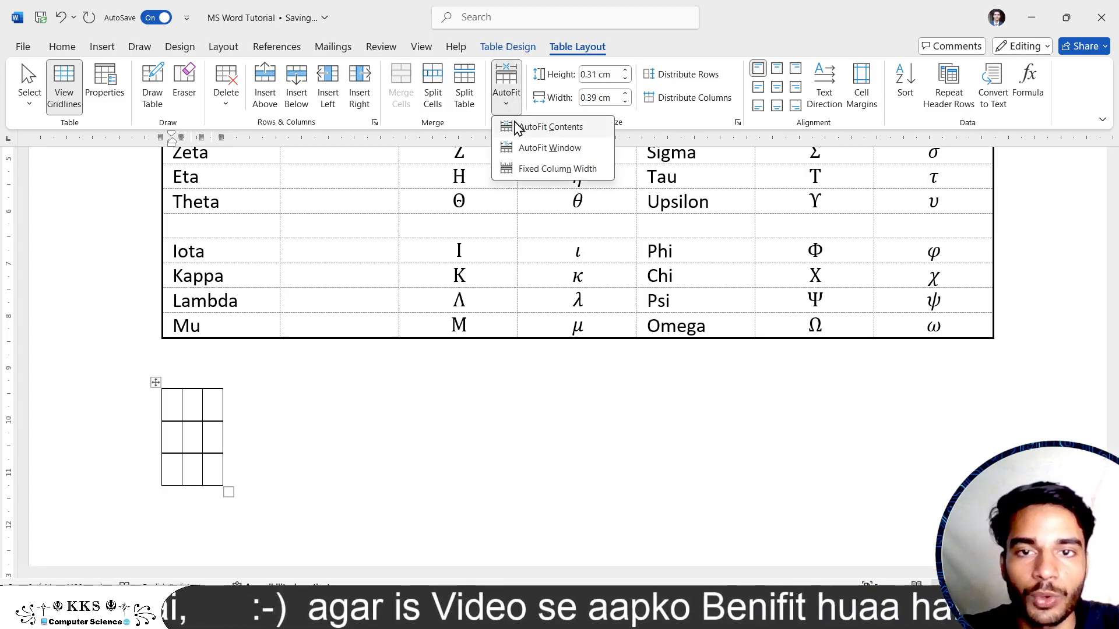
click(526, 135)
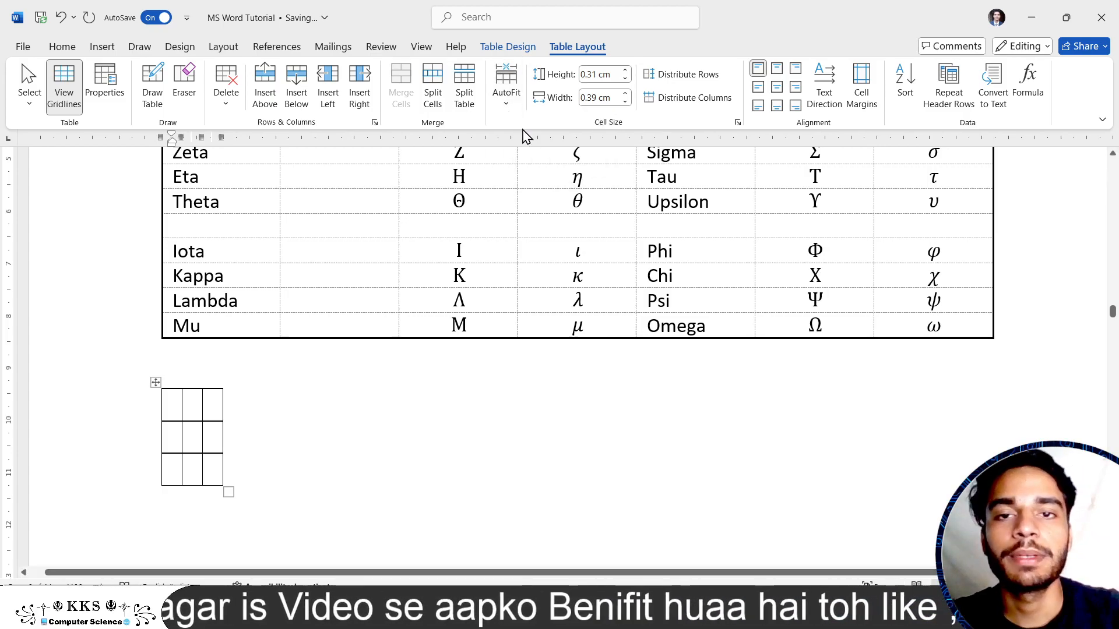
text(vxyvxyvxuvxuvvgg)
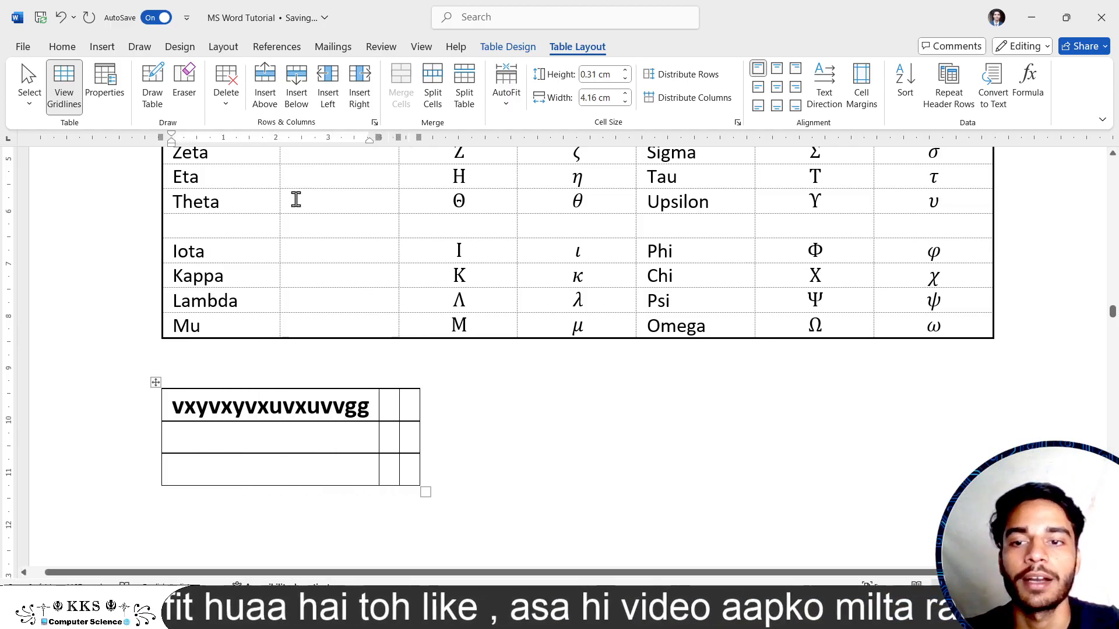
key(ctrl+z)
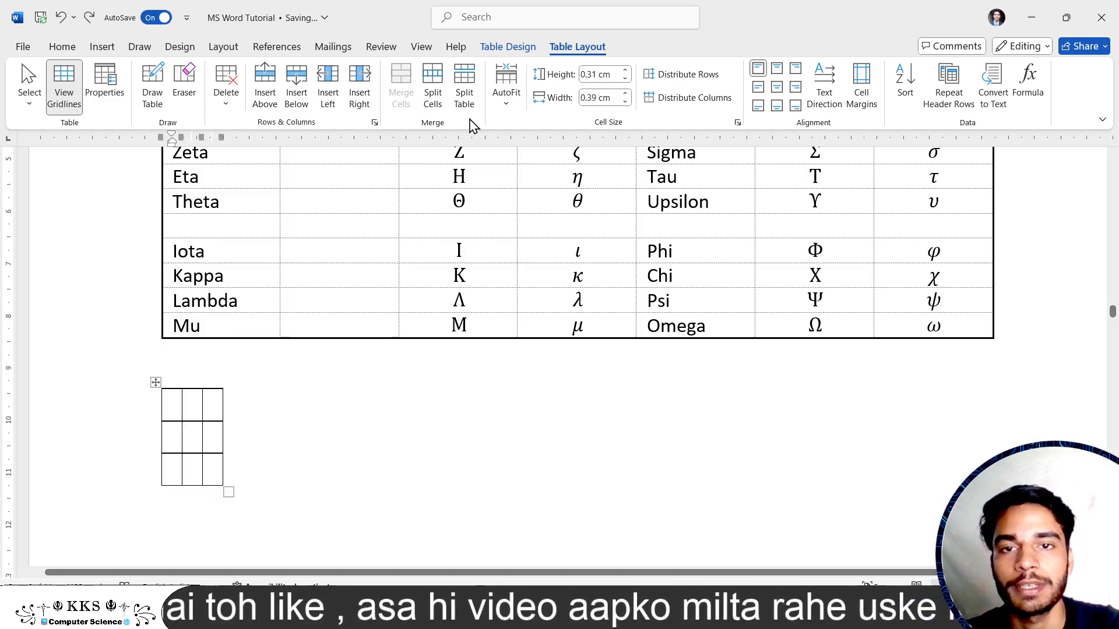
- AutoFit the 3×3 table to the window width and apply Fixed Column Width to it
click(517, 110)
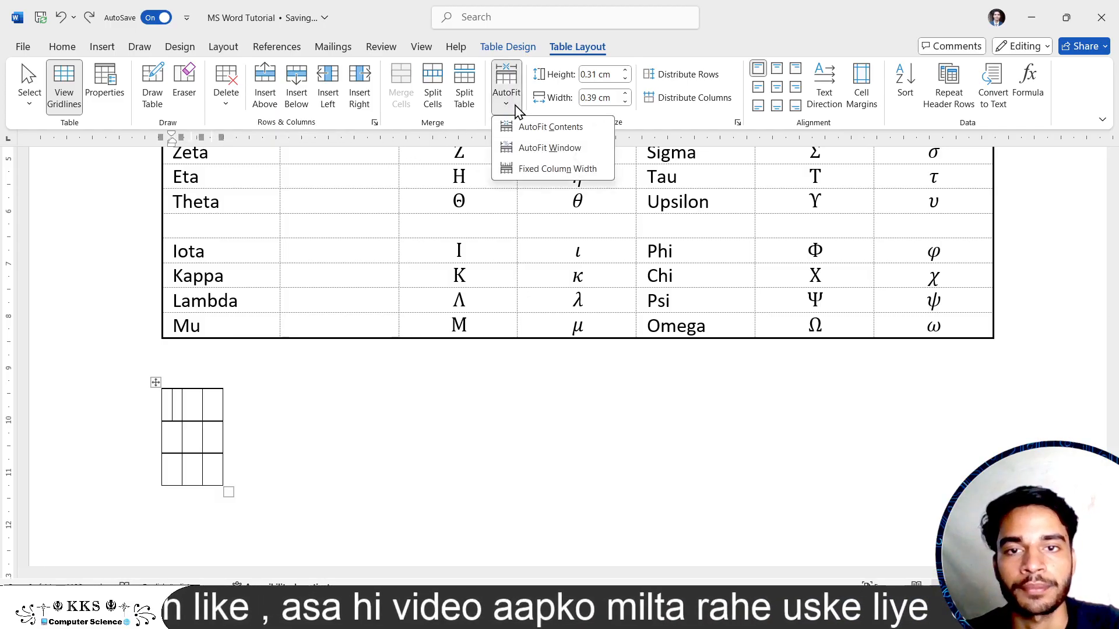
click(551, 149)
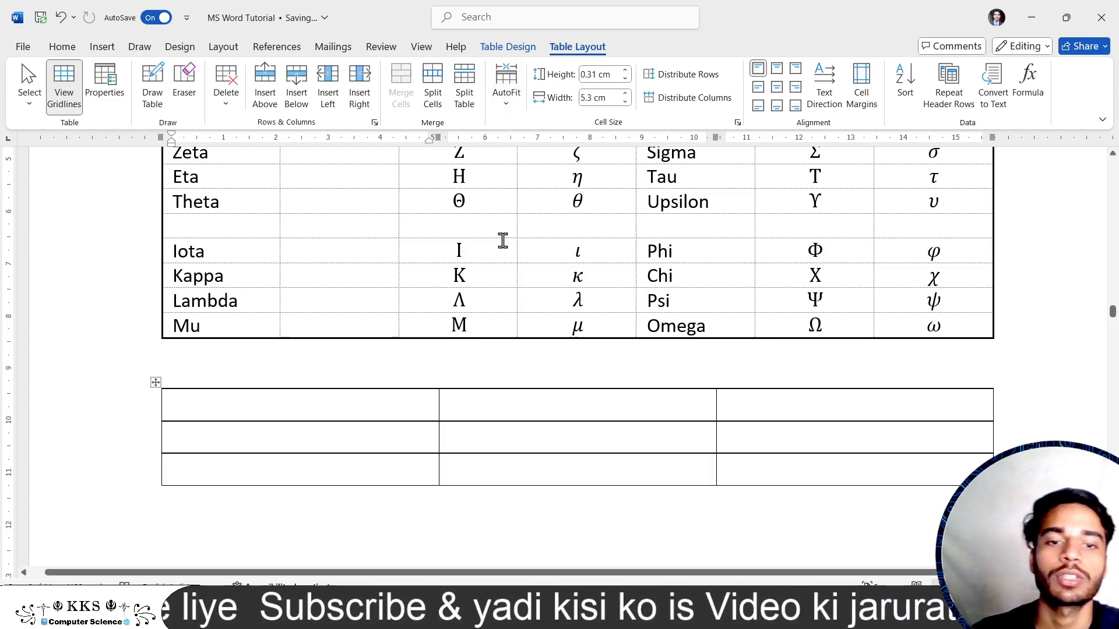
click(507, 102)
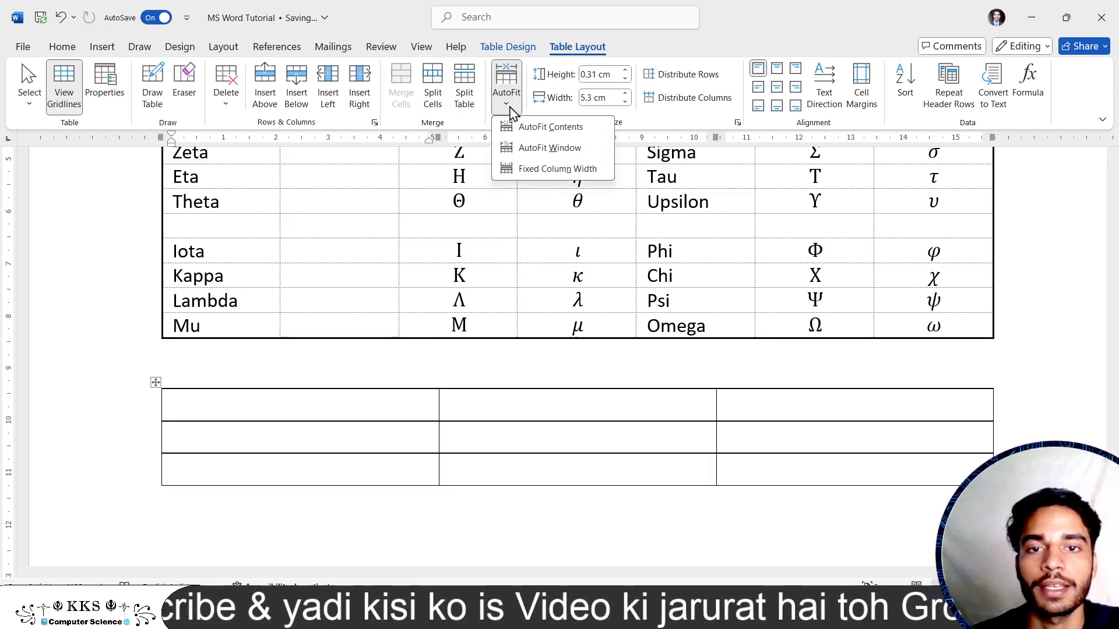
click(548, 170)
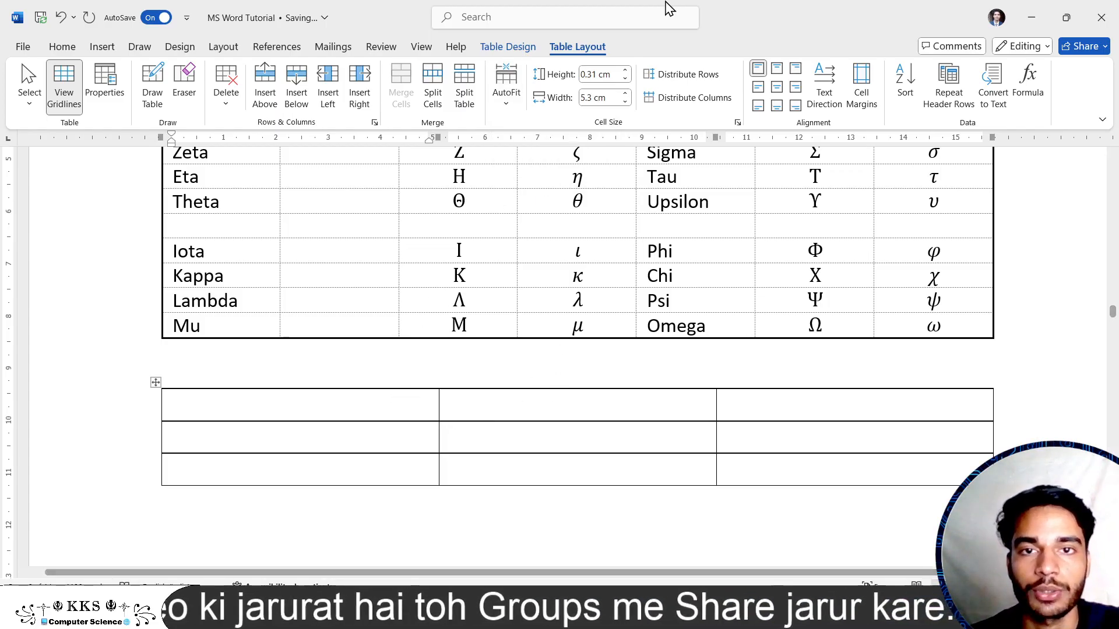
- Enter "Jbibibibib" and "uuuv" on two lines in the 3×3 table's first cell and reapply Fixed Column Width
click(506, 108)
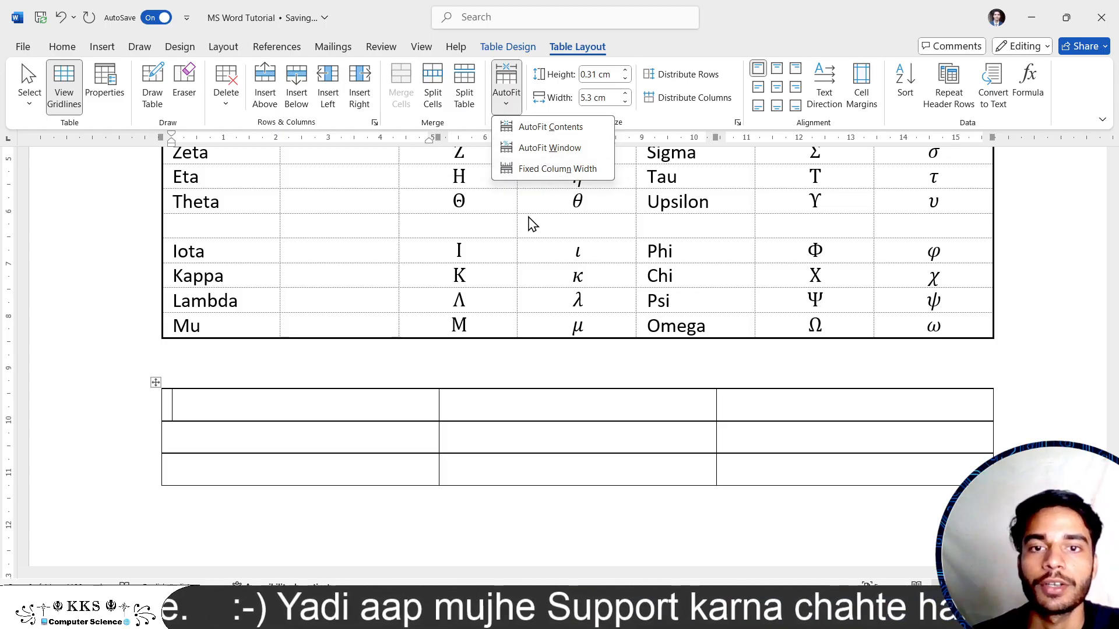
click(376, 395)
text(jbibibibib)
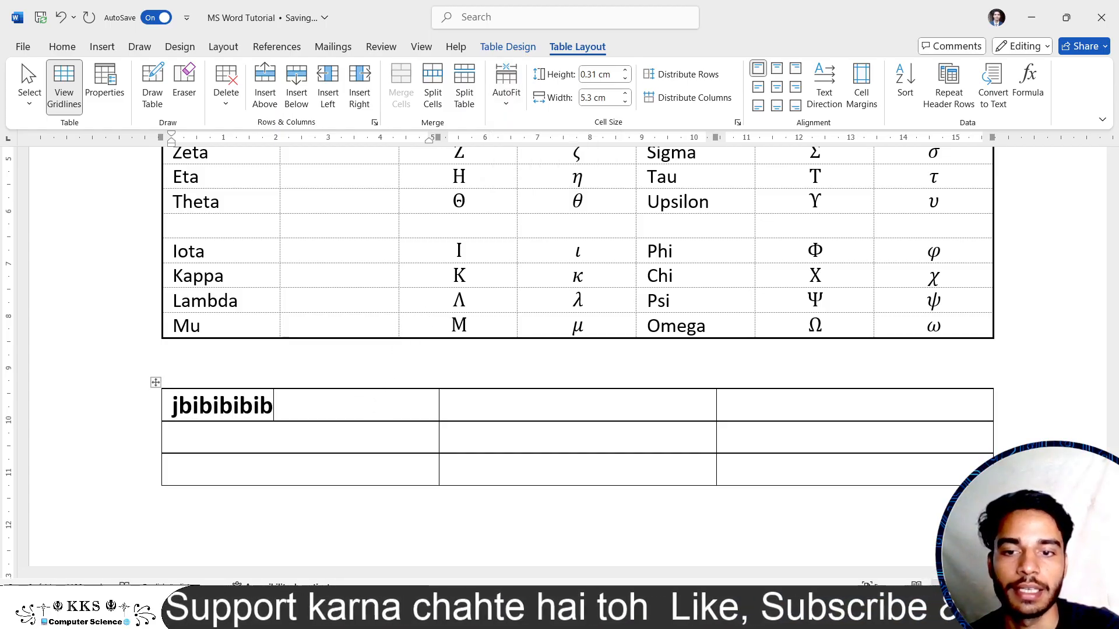
key(Return)
text(uuuv)
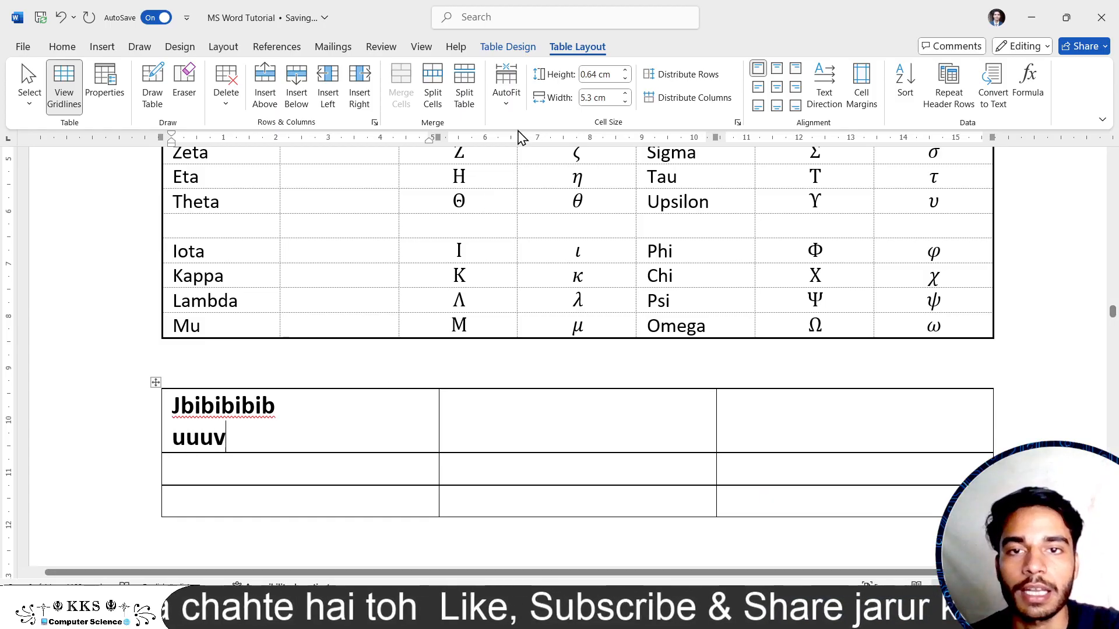
click(506, 93)
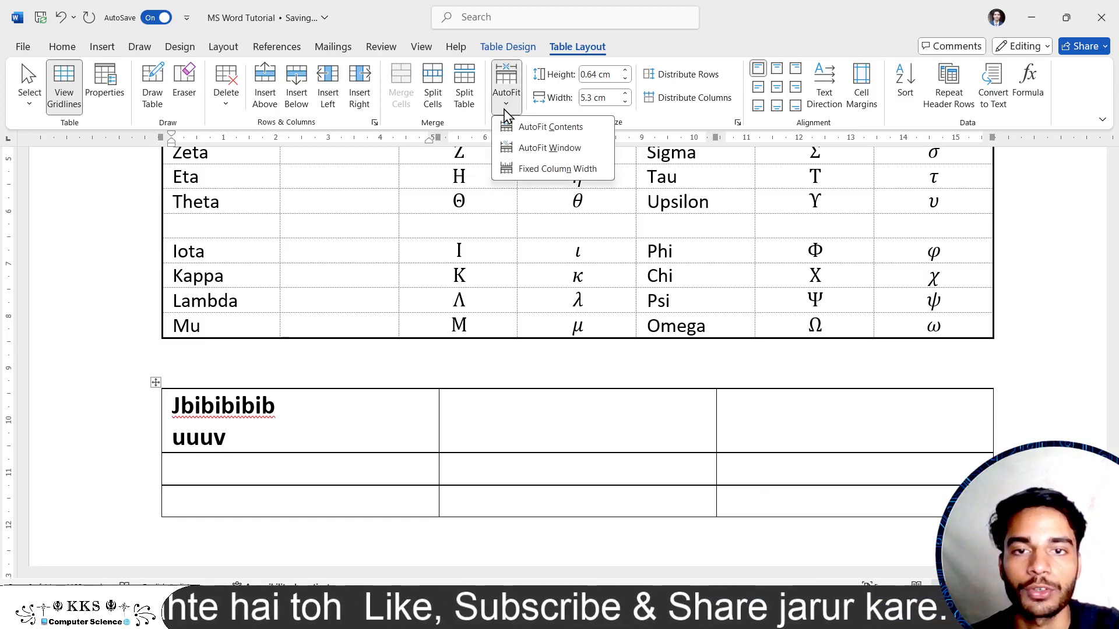
click(537, 168)
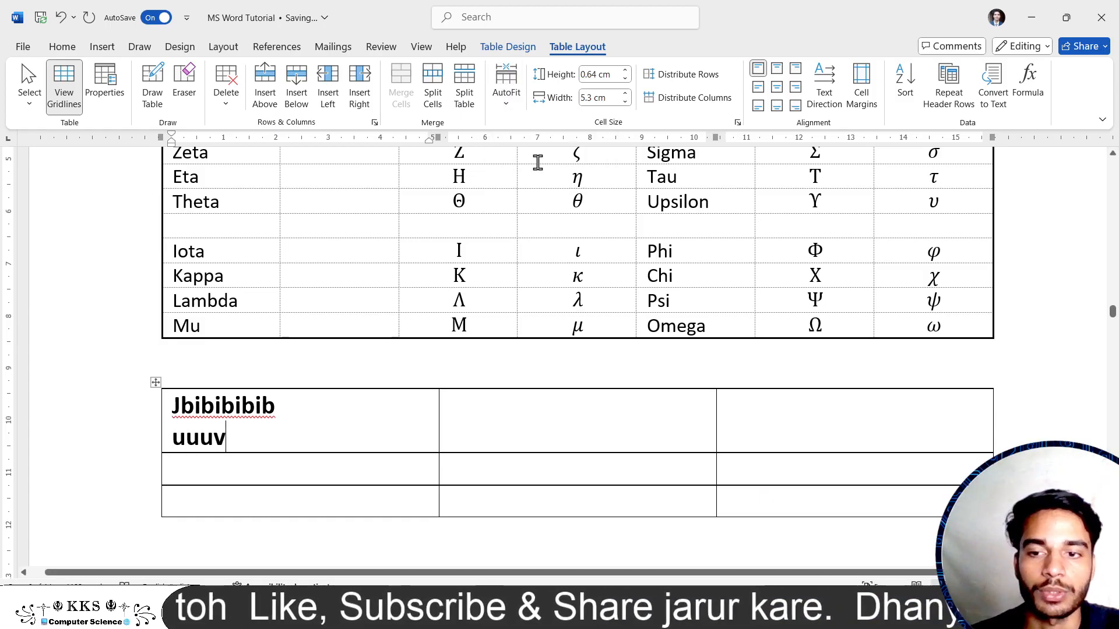
- Delete both lines of sample text from the first cell of the 3×3 table
click(505, 104)
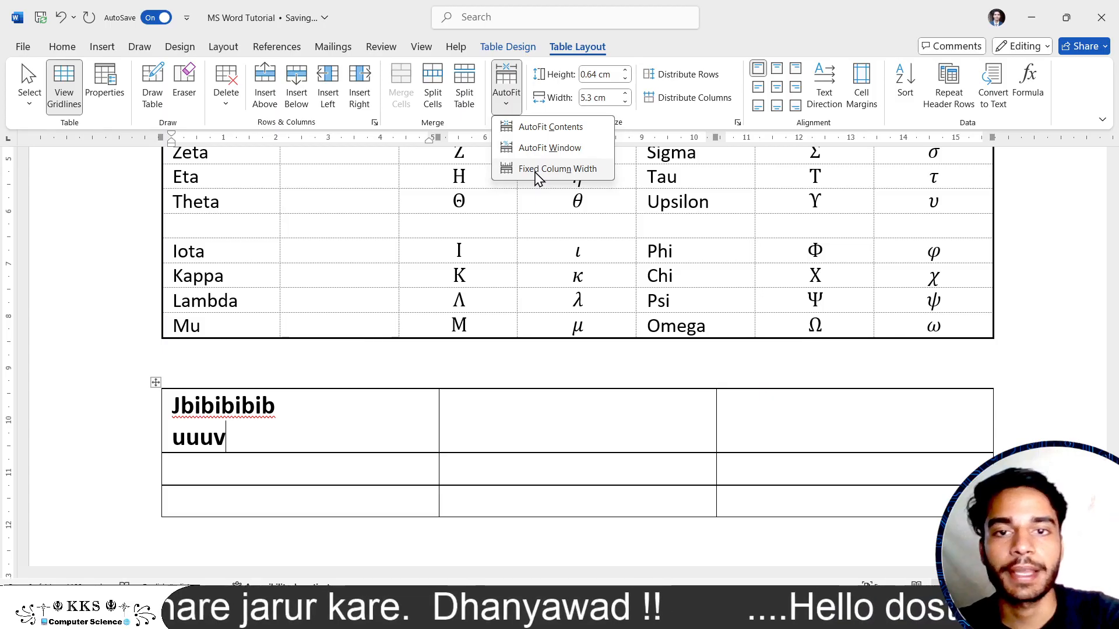
click(236, 440)
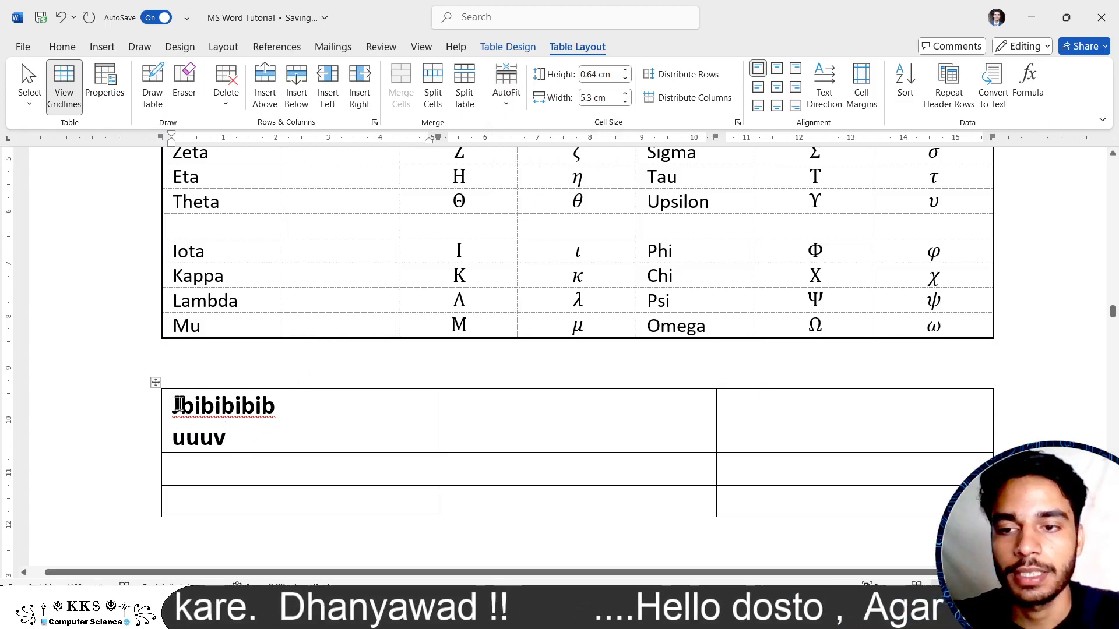
drag(236, 432, 169, 401)
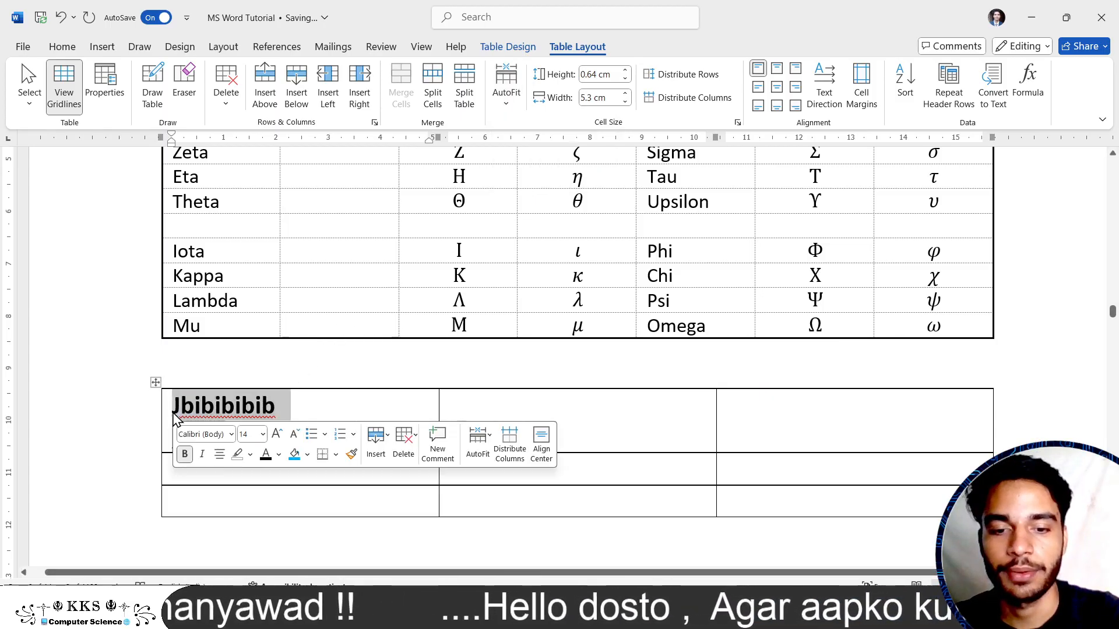
key(BackSpace)
- Narrow the first column of the 3×3 table to about 1.99 cm by moving its right border
click(496, 95)
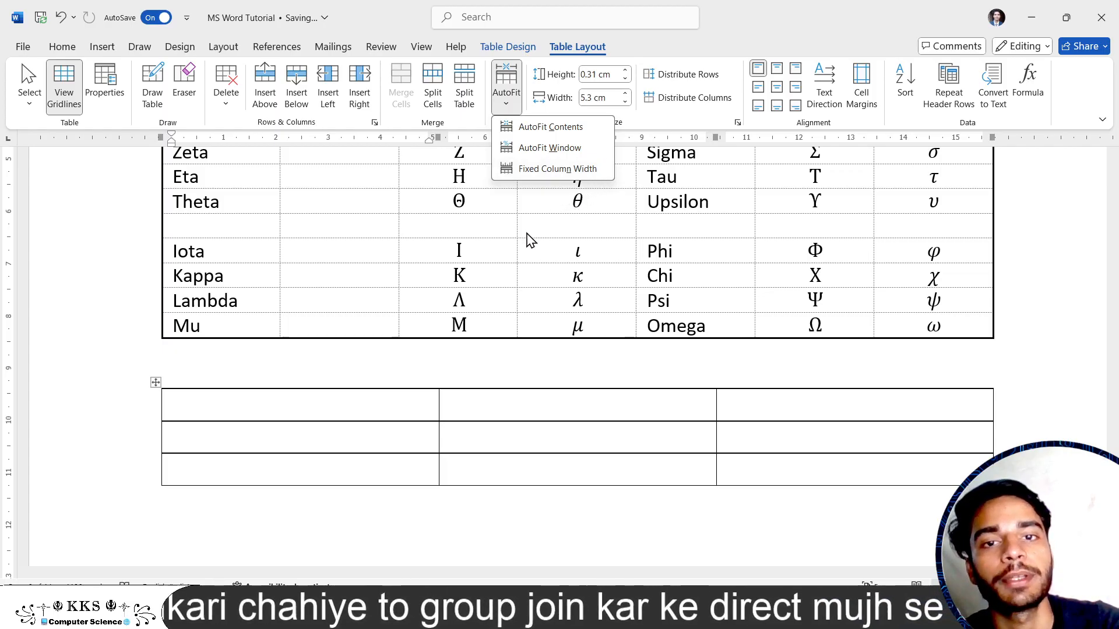
click(441, 403)
drag(439, 403, 370, 411)
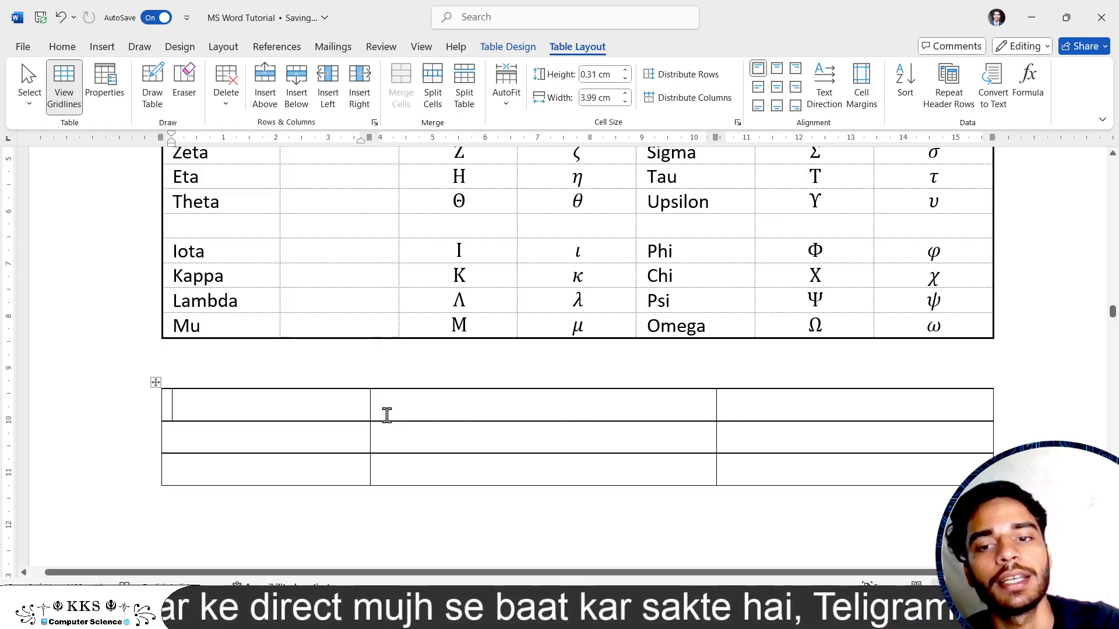
drag(369, 401, 266, 408)
- Test text wrapping in the narrowed first cell with "jwcibwibeicbibciwbbbc" and undo the entry
text(j)
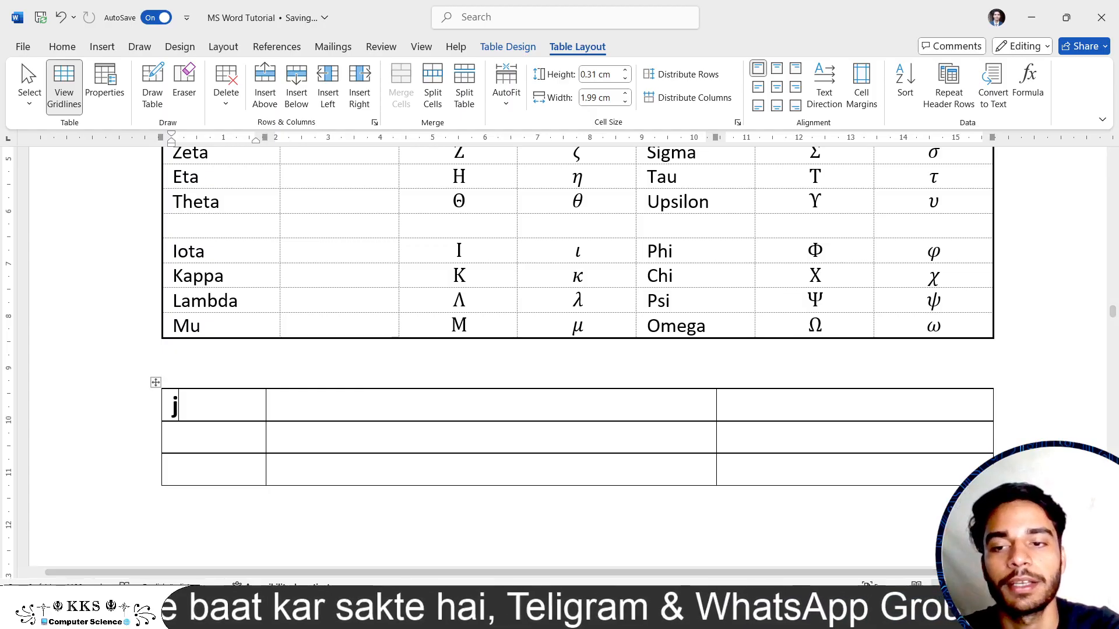
text(wcibwibeicbibciwbbbc)
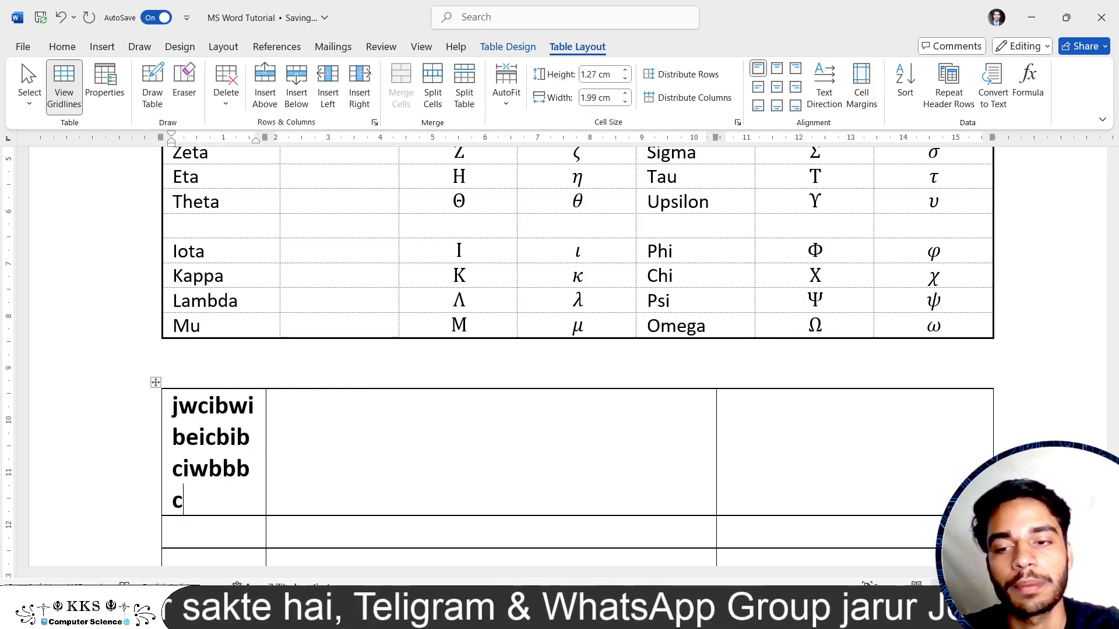
key(ctrl+z)
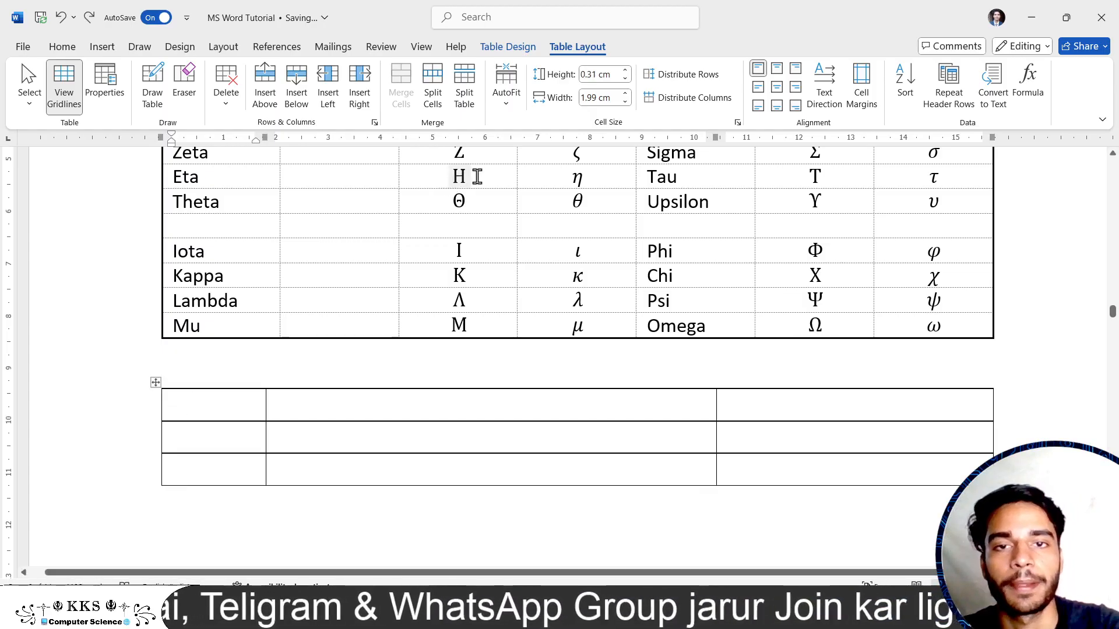
click(505, 102)
click(505, 102)
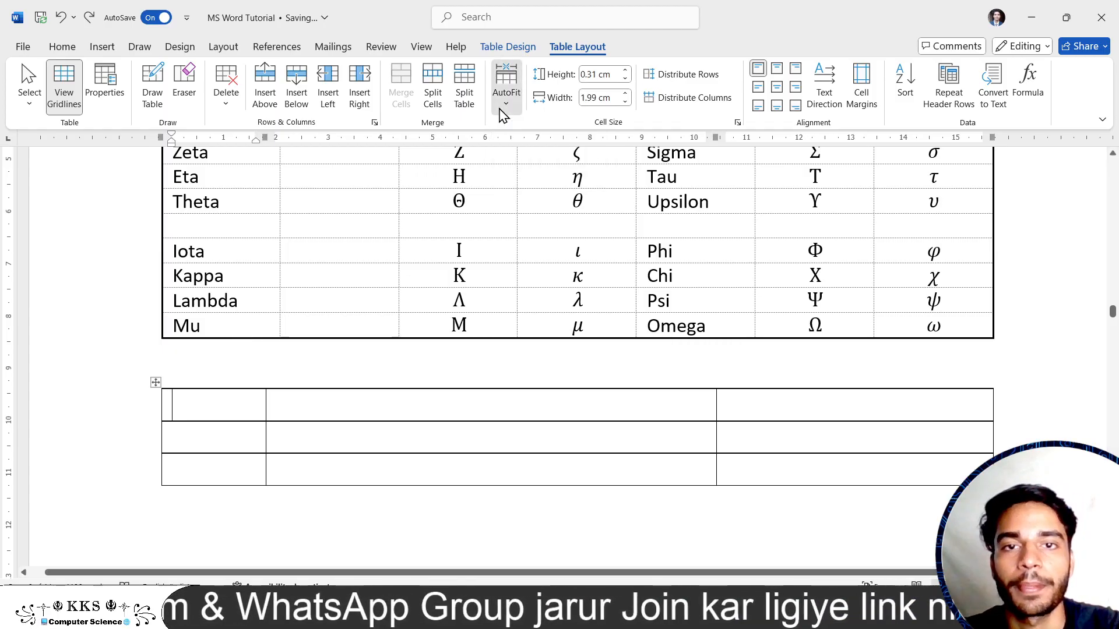
- Set the first row's height to 0.5 cm, and set the height of all rows in the 3×3 table to 0.4 cm
click(606, 400)
click(626, 71)
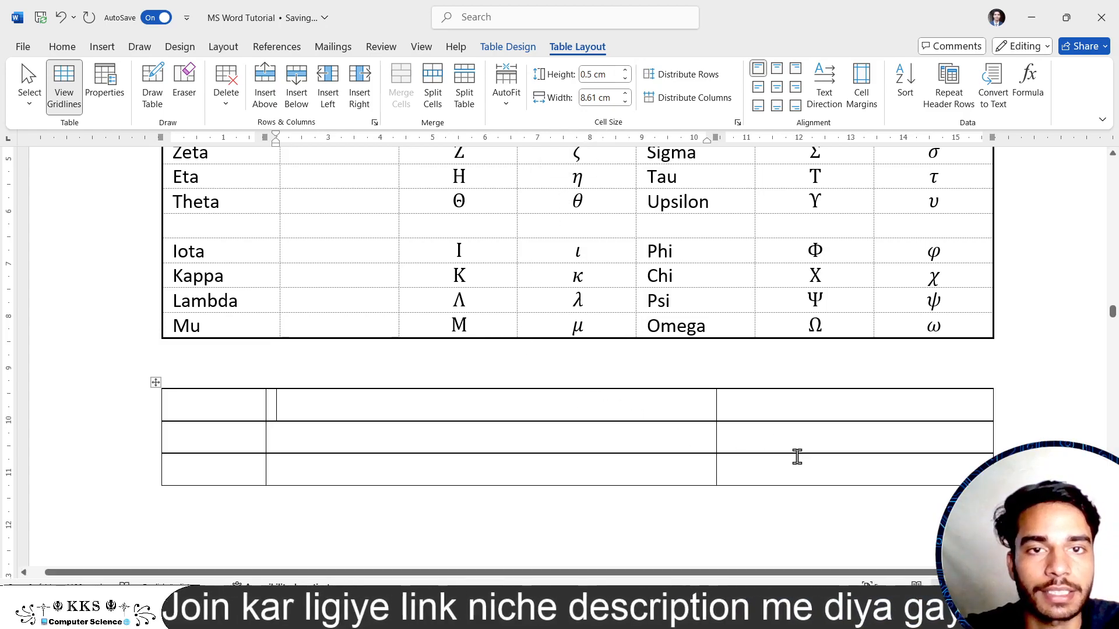
click(261, 408)
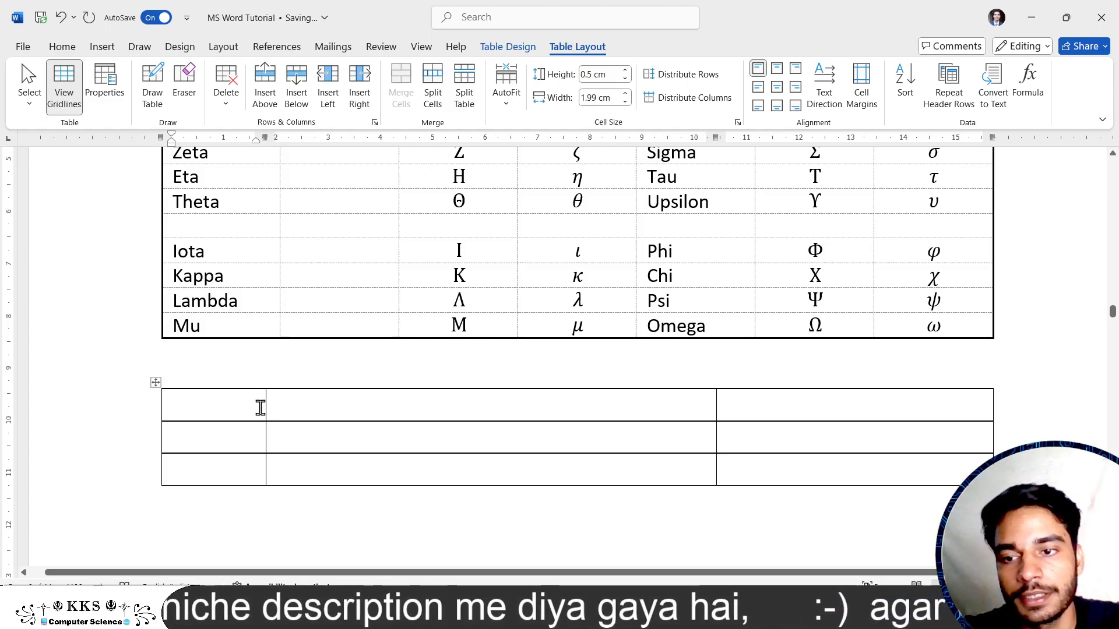
drag(794, 477, 150, 400)
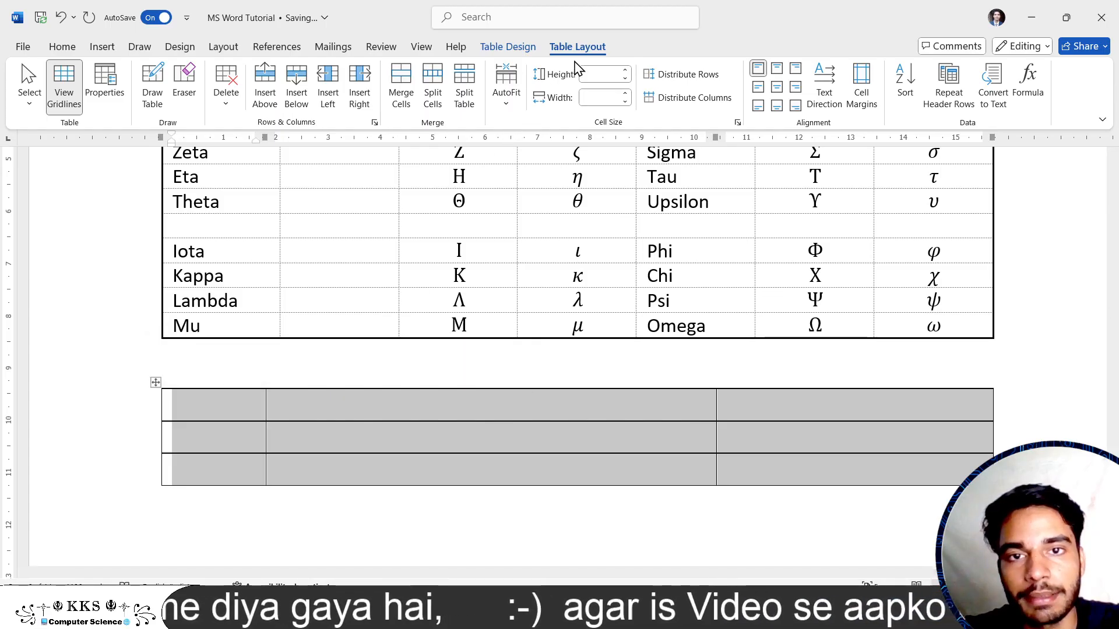
click(625, 71)
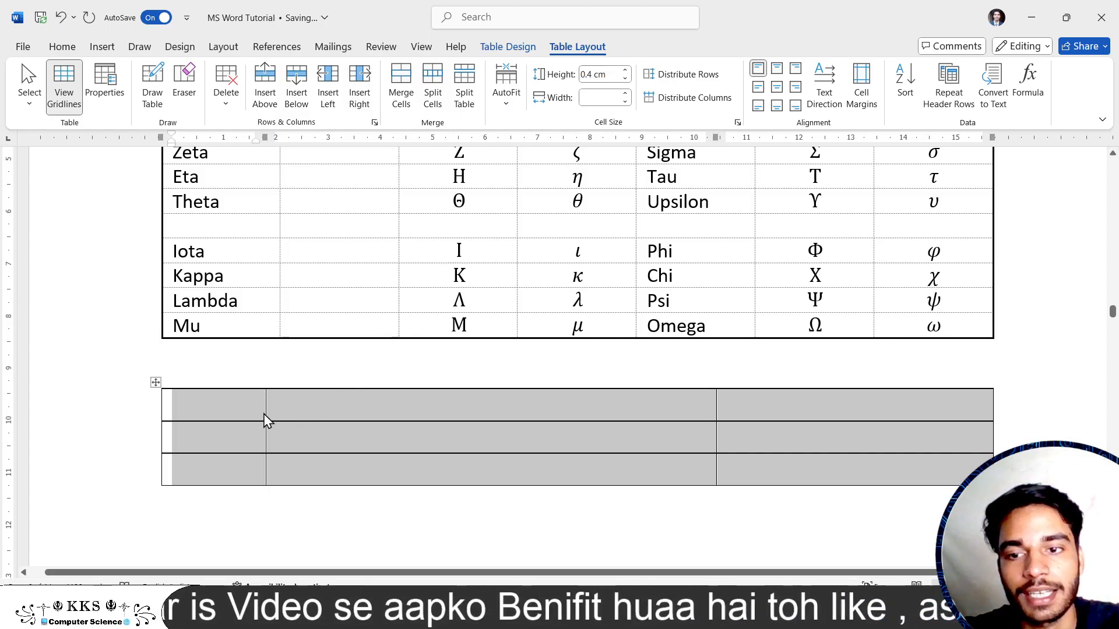
click(250, 386)
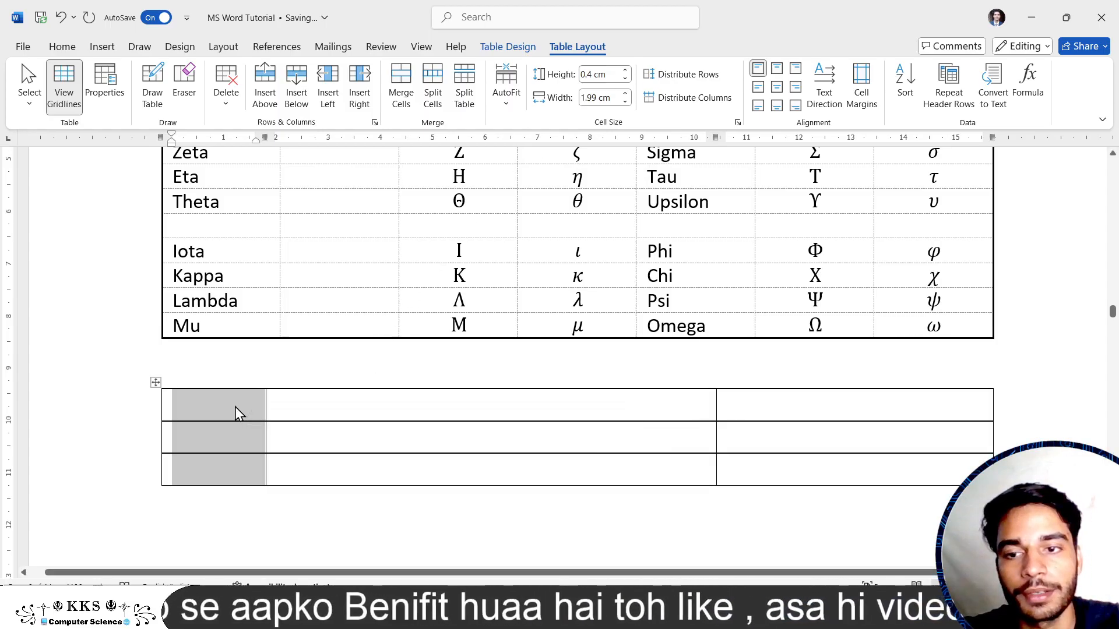
click(236, 412)
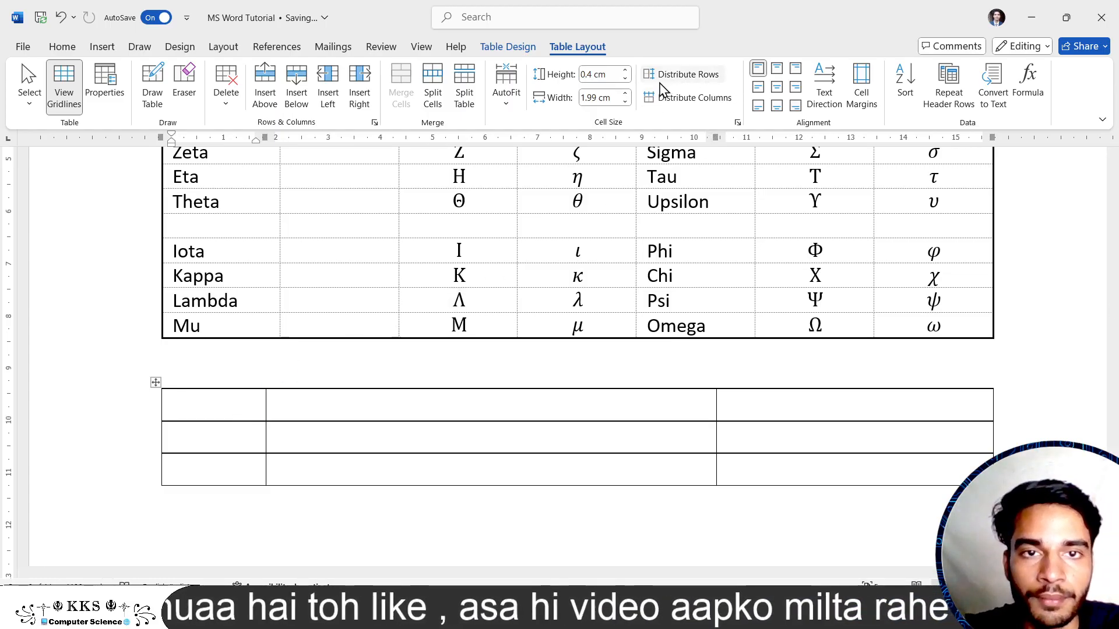
- Distribute the rows and columns of the 3×3 table evenly
click(694, 78)
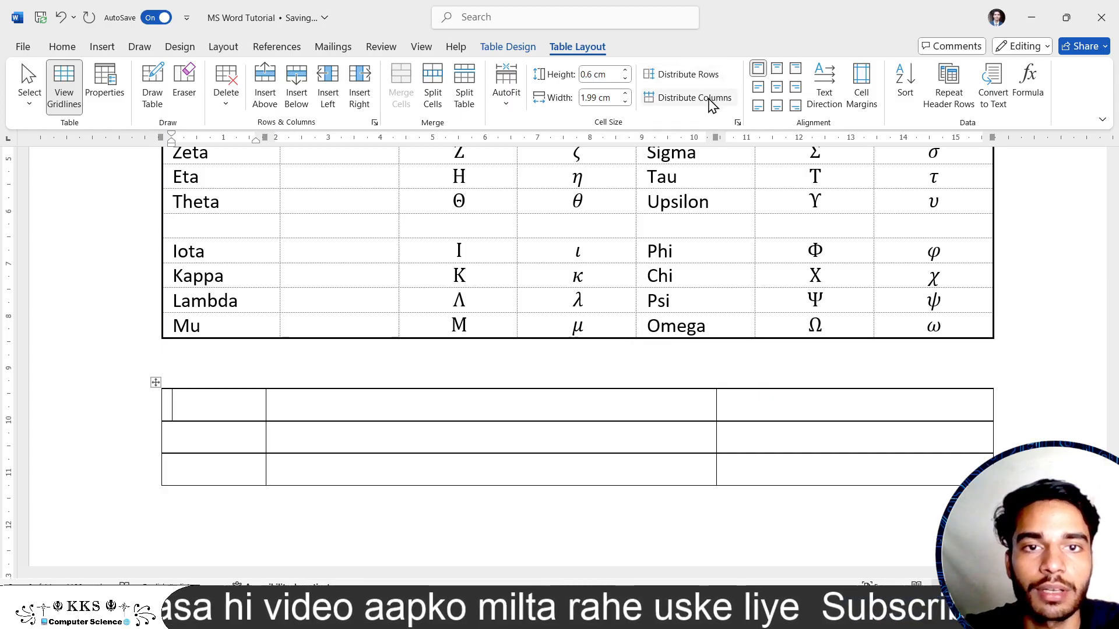
click(712, 99)
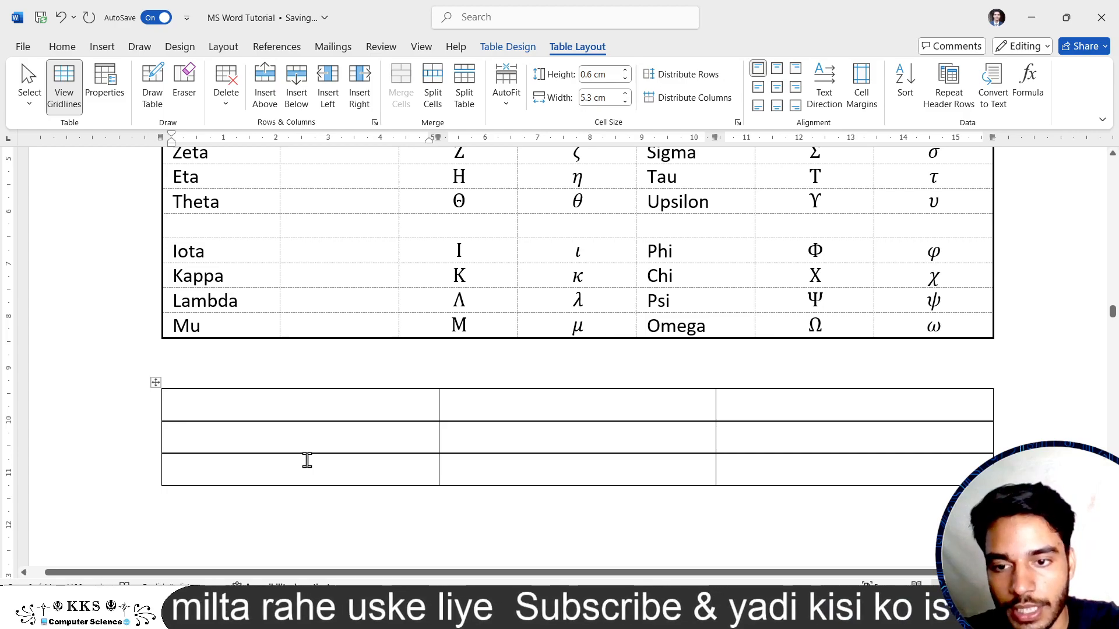
- Make the second row of the 3×3 table about twice as tall by lowering its lower border
drag(297, 454, 298, 485)
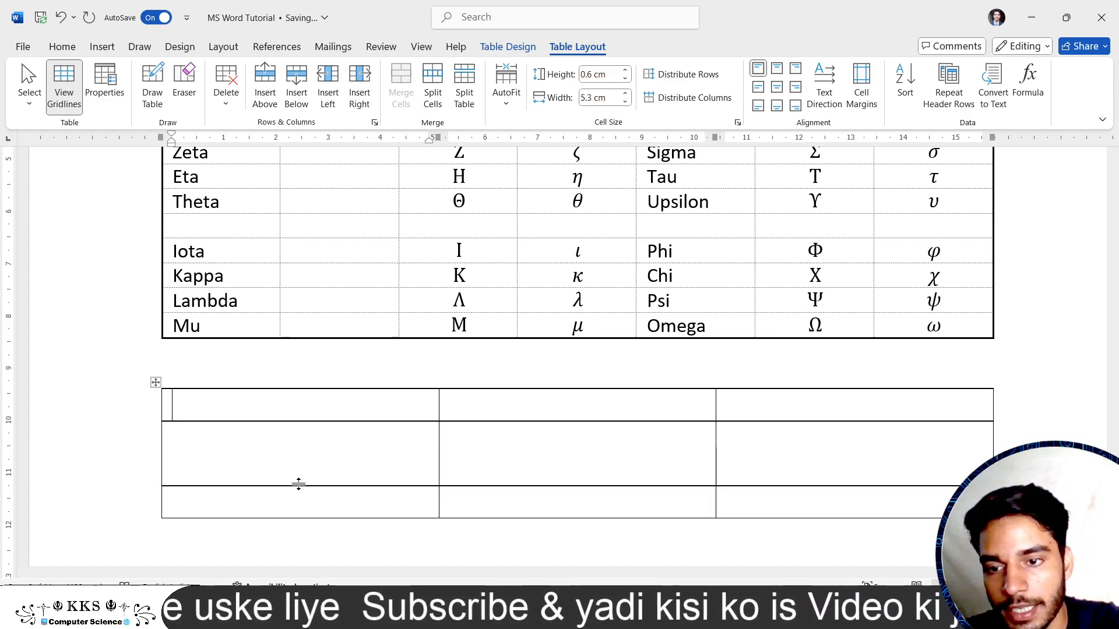
click(284, 384)
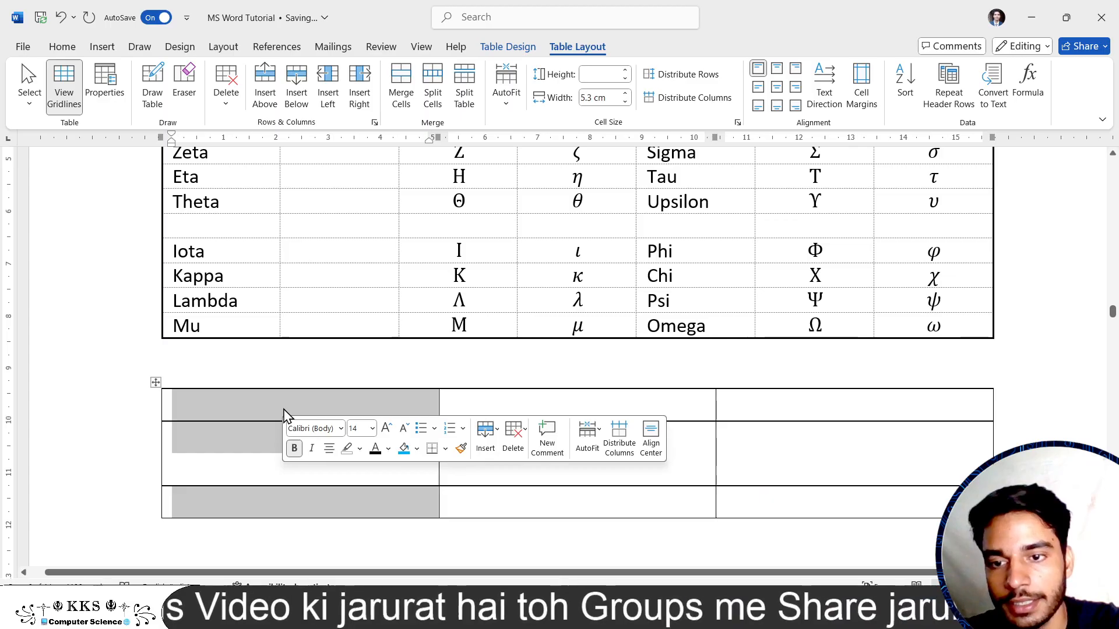
click(286, 415)
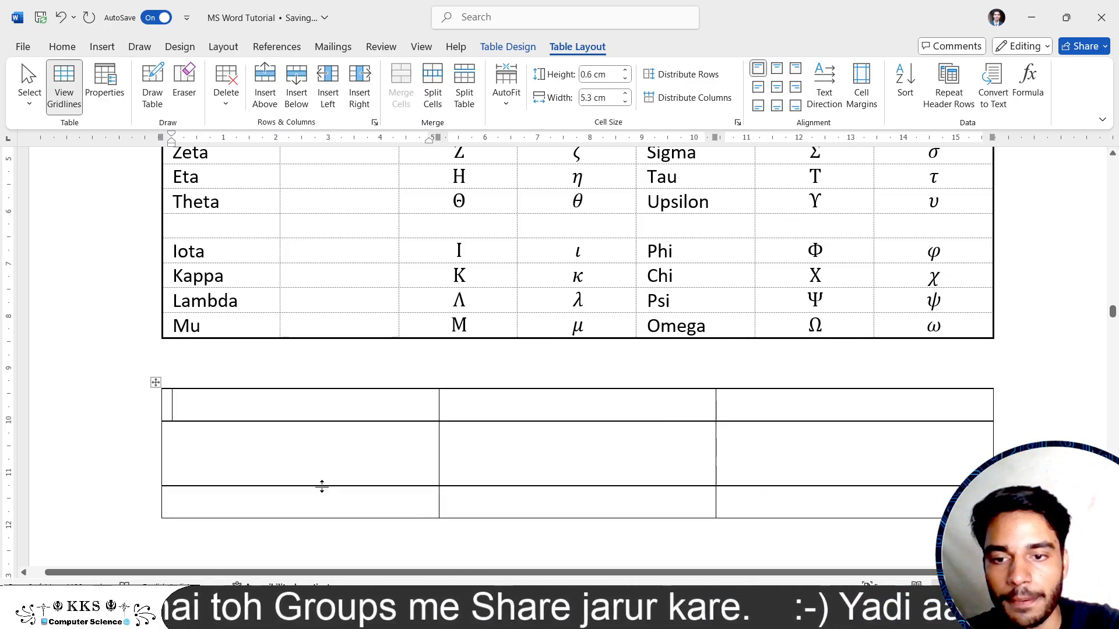
- Distribute the 3×3 table's rows evenly, and even out its columns after widening the middle one across most of the third
click(719, 82)
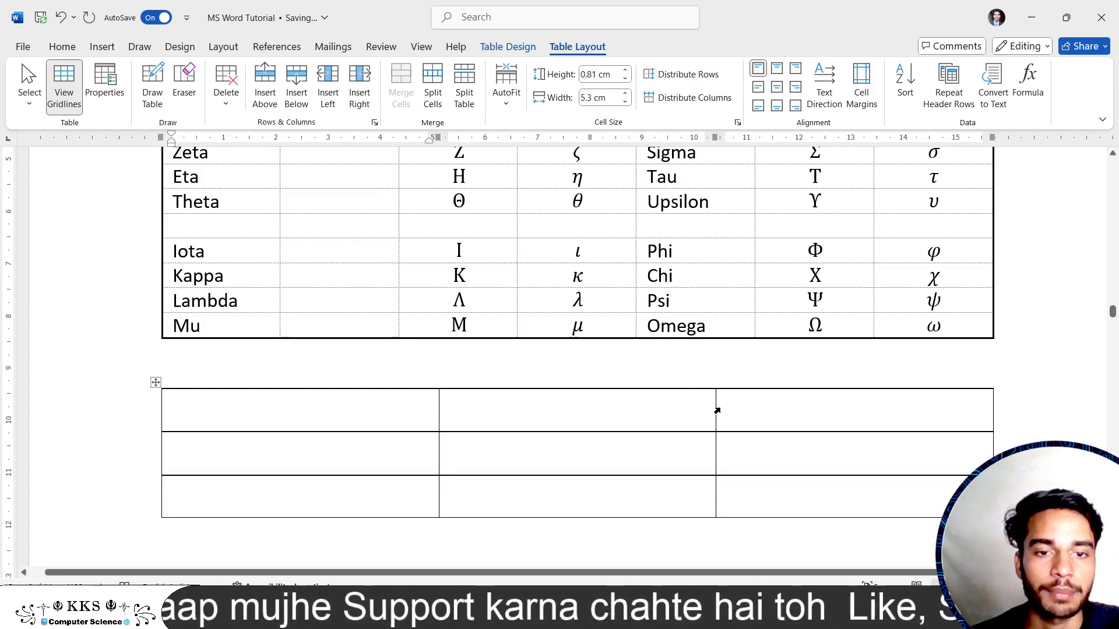
drag(716, 408, 920, 402)
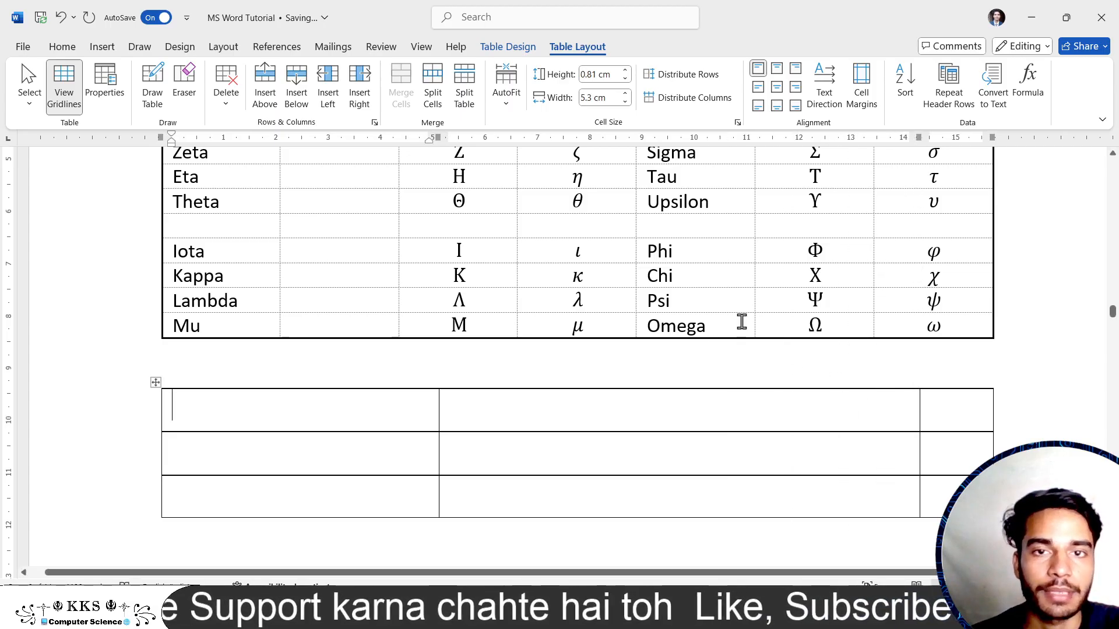
click(711, 99)
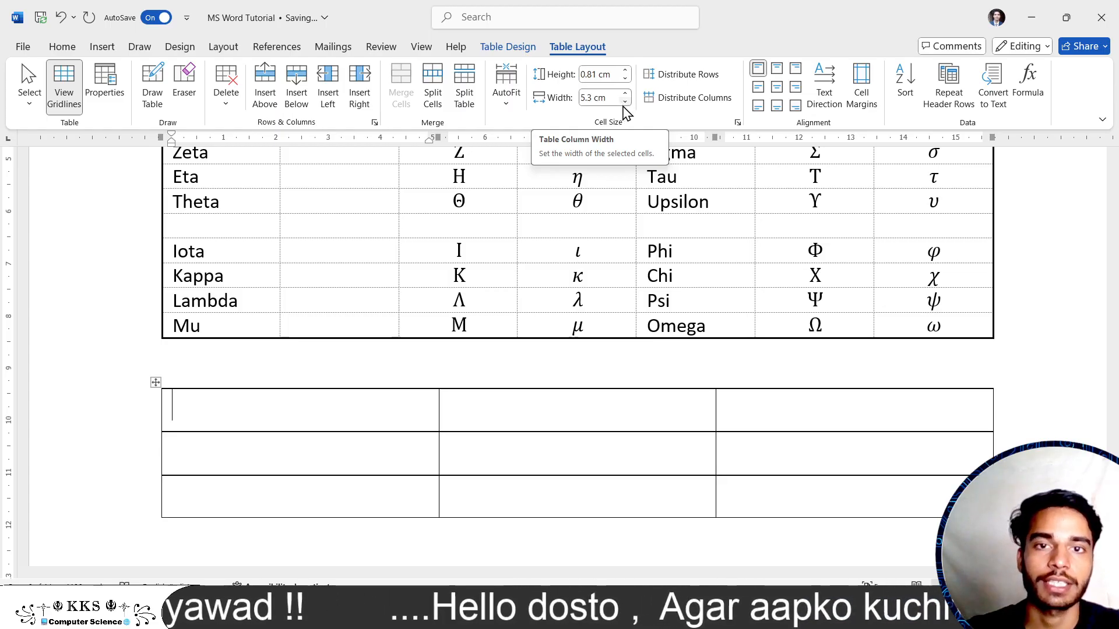
- Raise the first row's height in the 3×3 table to 1.4 cm
click(629, 71)
click(629, 70)
click(628, 71)
click(629, 71)
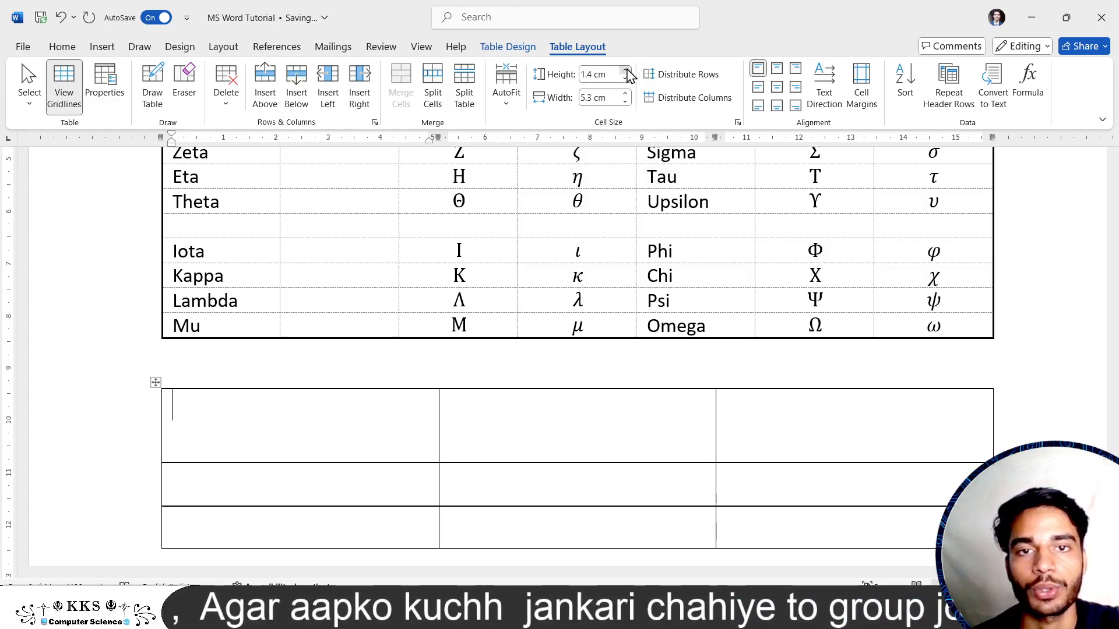
- Set the first row's height to 0.9 cm and distribute the table's rows evenly
click(627, 79)
click(627, 79)
click(627, 79)
click(627, 79)
click(627, 79)
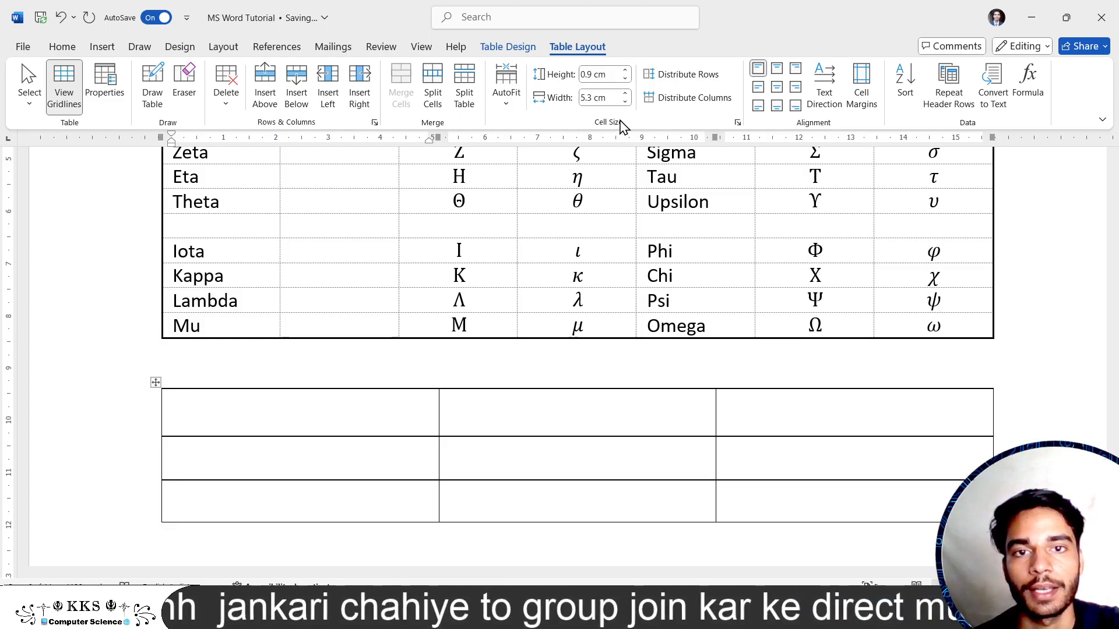
click(695, 76)
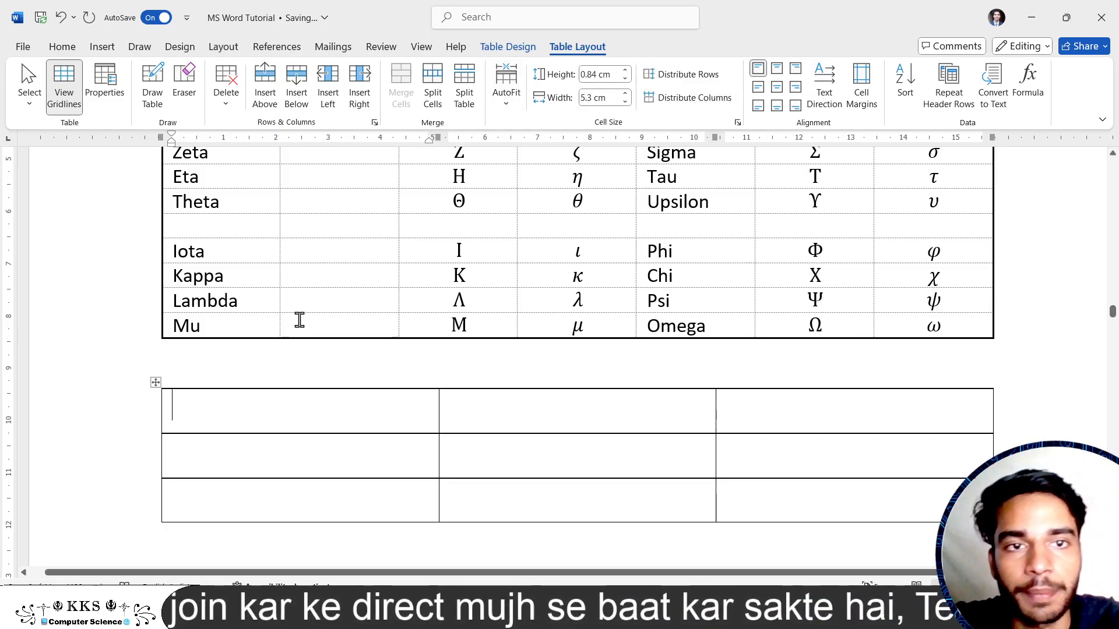
- Enter "tfftftf" in the first cell, "kbcb" in the middle cell and "xjexbebx" in the last cell of the 3×3 table
text(tfftftf)
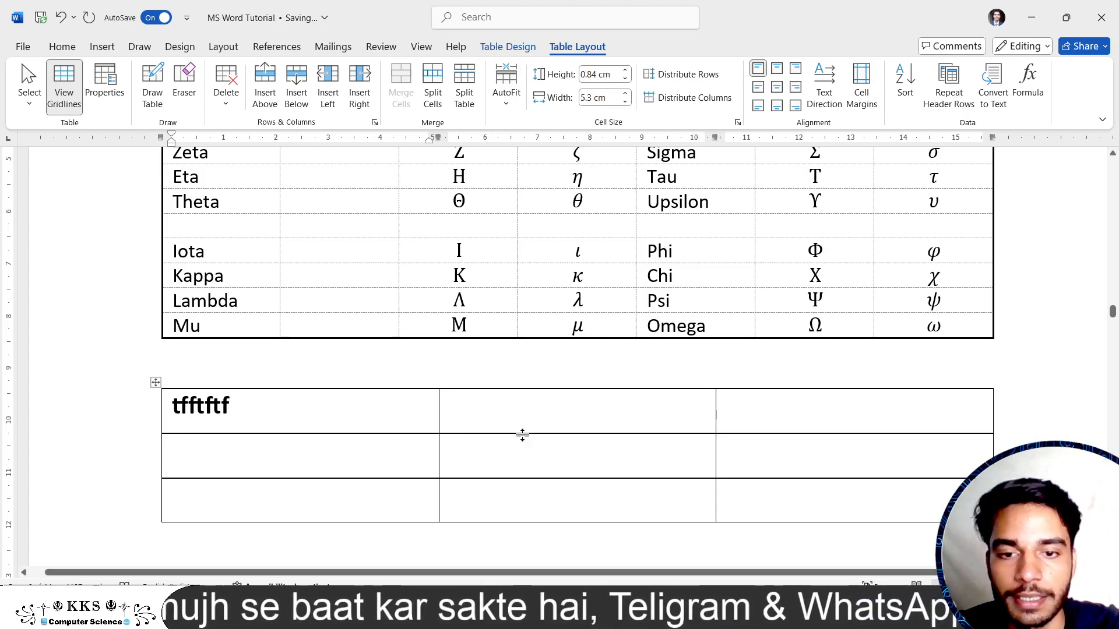
click(521, 457)
text(kbcb)
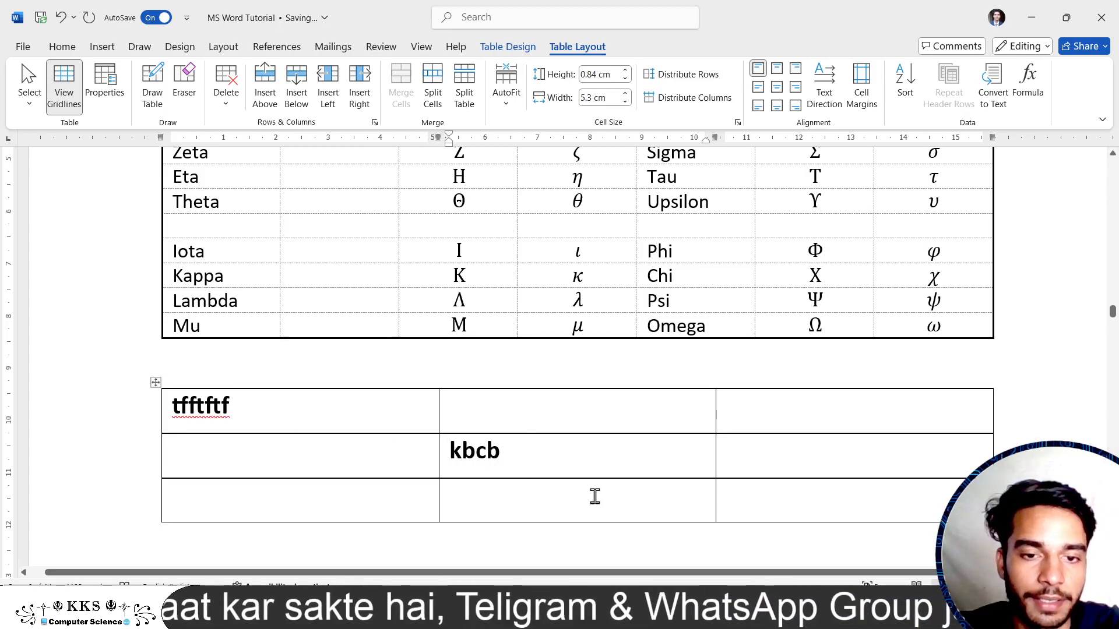
click(744, 499)
text(xjexbebx)
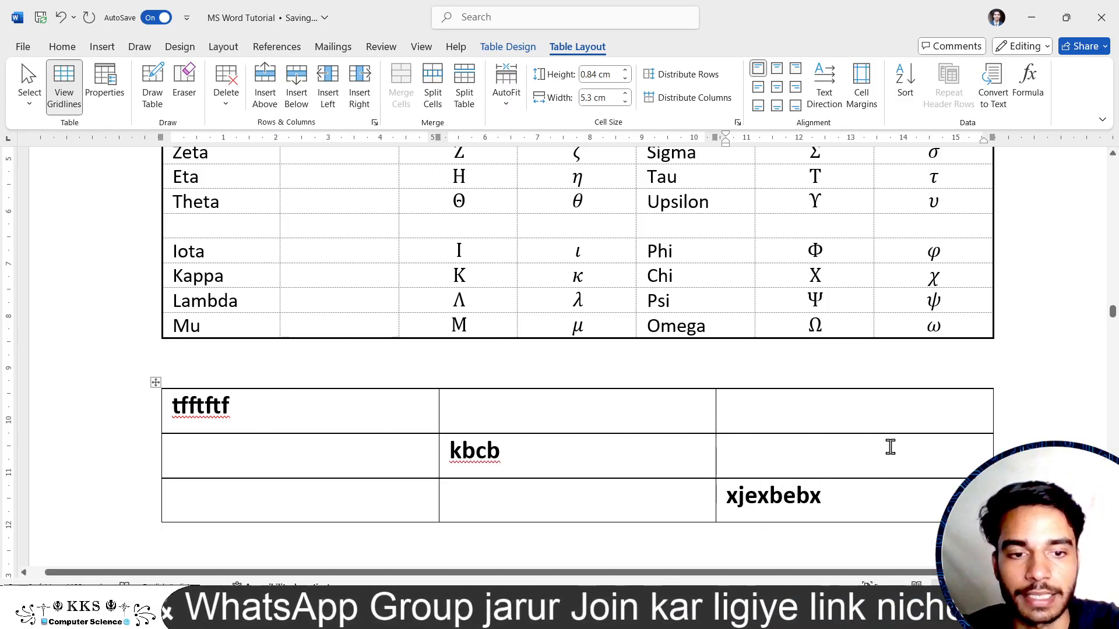
- Try top center and top right alignment on all cells of the 3×3 table, and settle on center left
drag(849, 501, 251, 393)
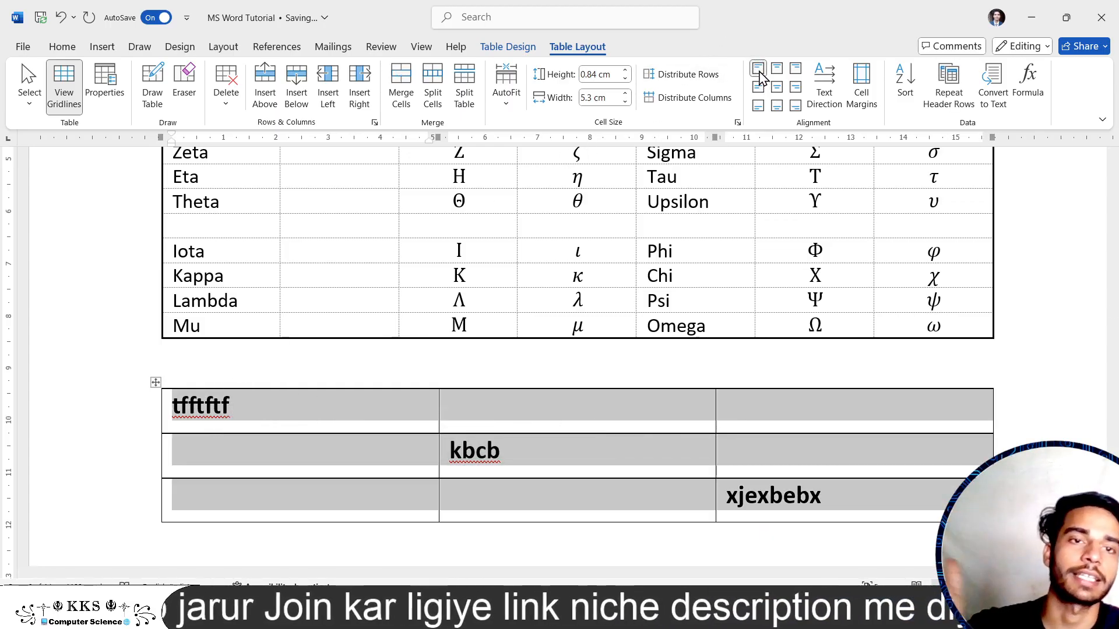
click(778, 71)
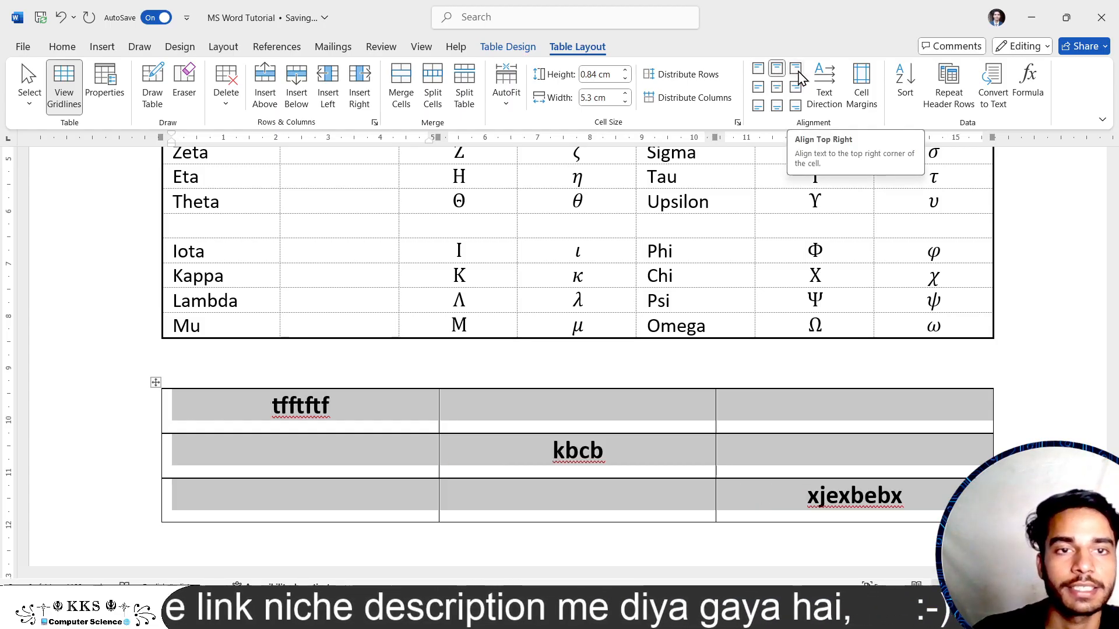
click(796, 71)
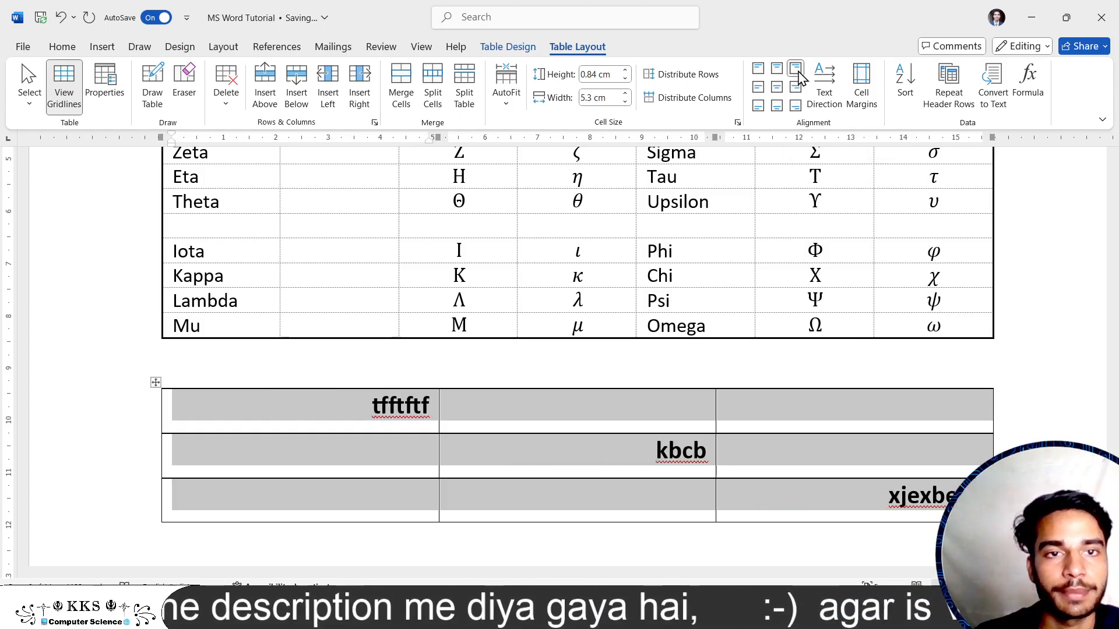
click(759, 87)
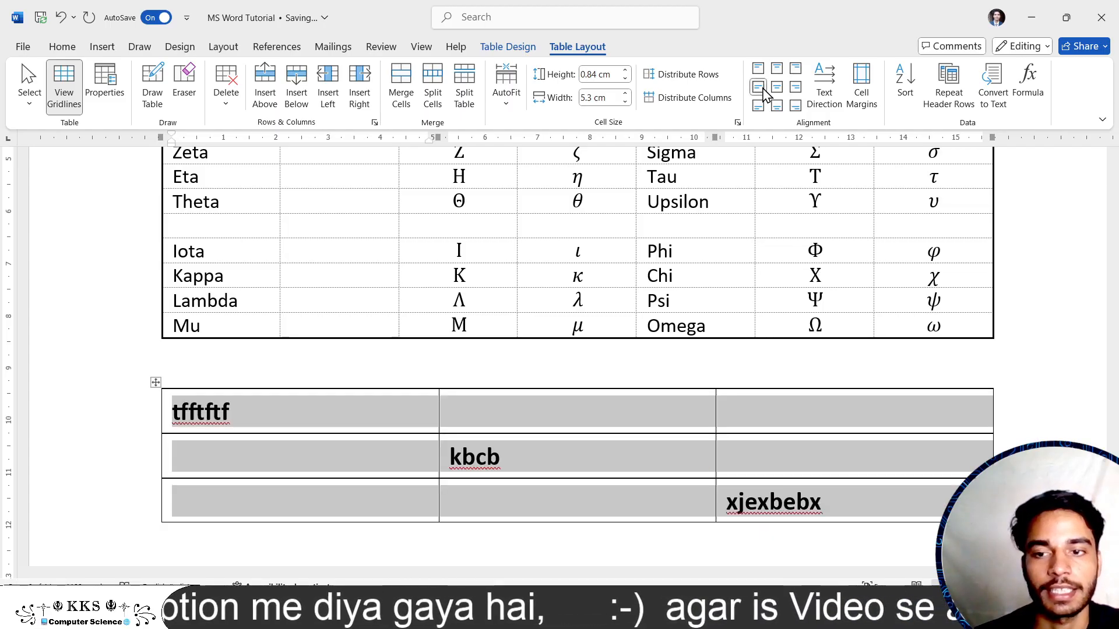
- Heighten the first row to about 1.6 cm and compare top left with center left alignment on the "tfftftf" cell
click(521, 399)
drag(282, 434, 282, 474)
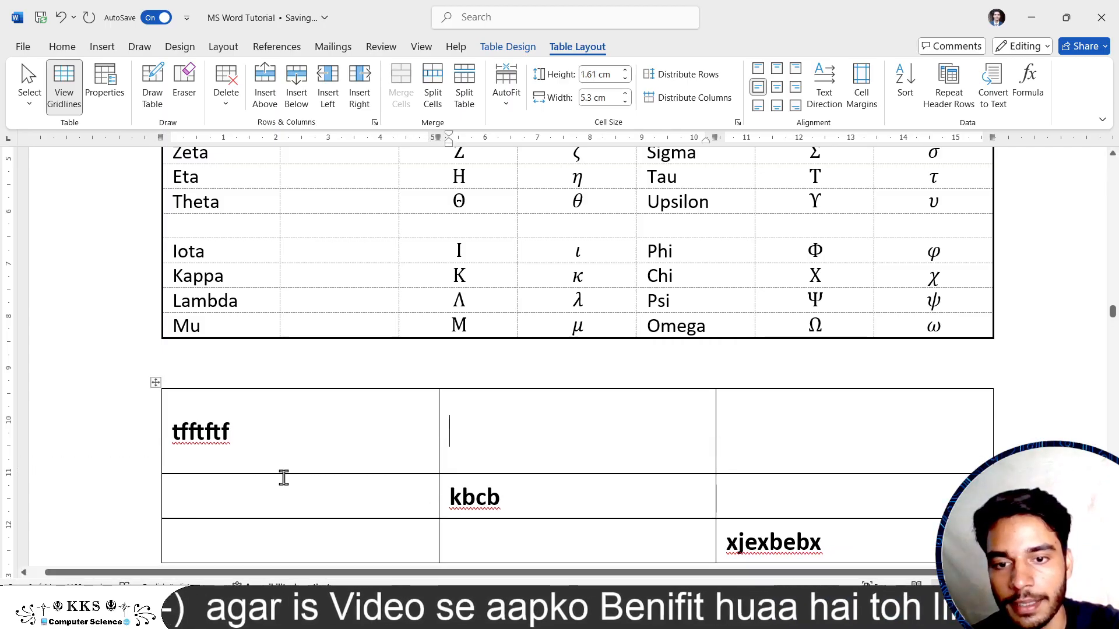
drag(245, 438, 166, 434)
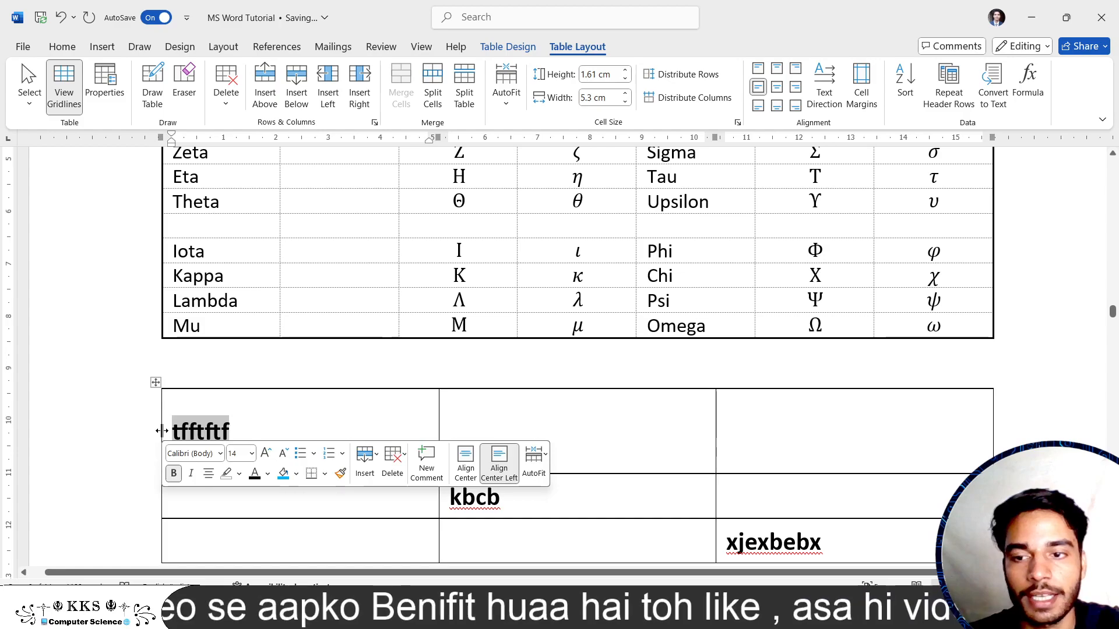
click(762, 88)
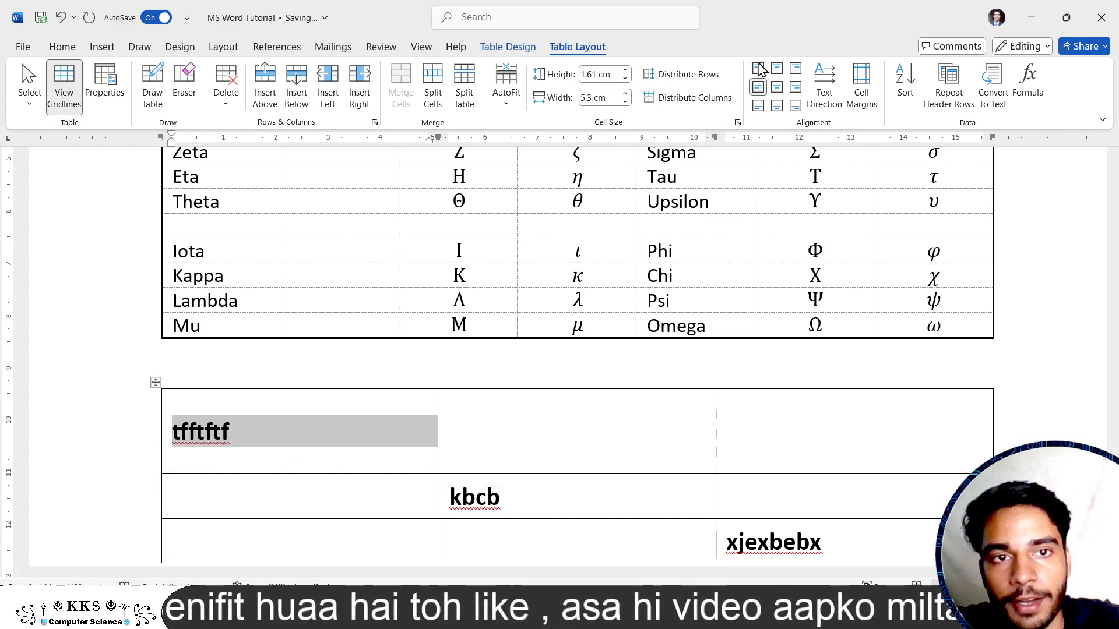
click(759, 69)
click(759, 86)
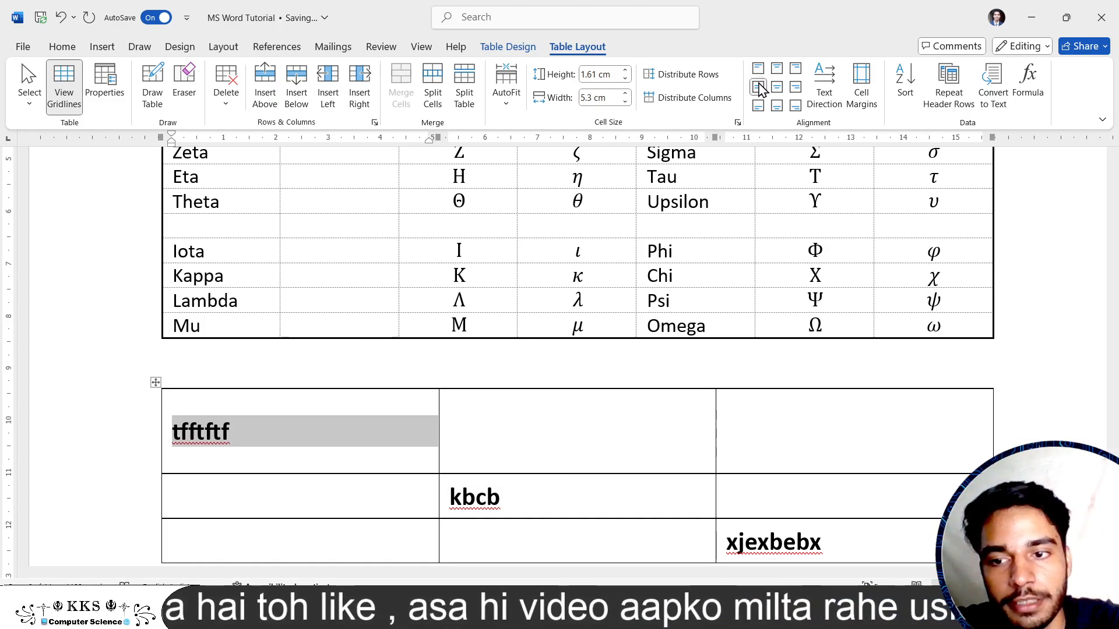
- Align the "tfftftf" text bottom left, bottom center, bottom right and center right in turn
click(759, 106)
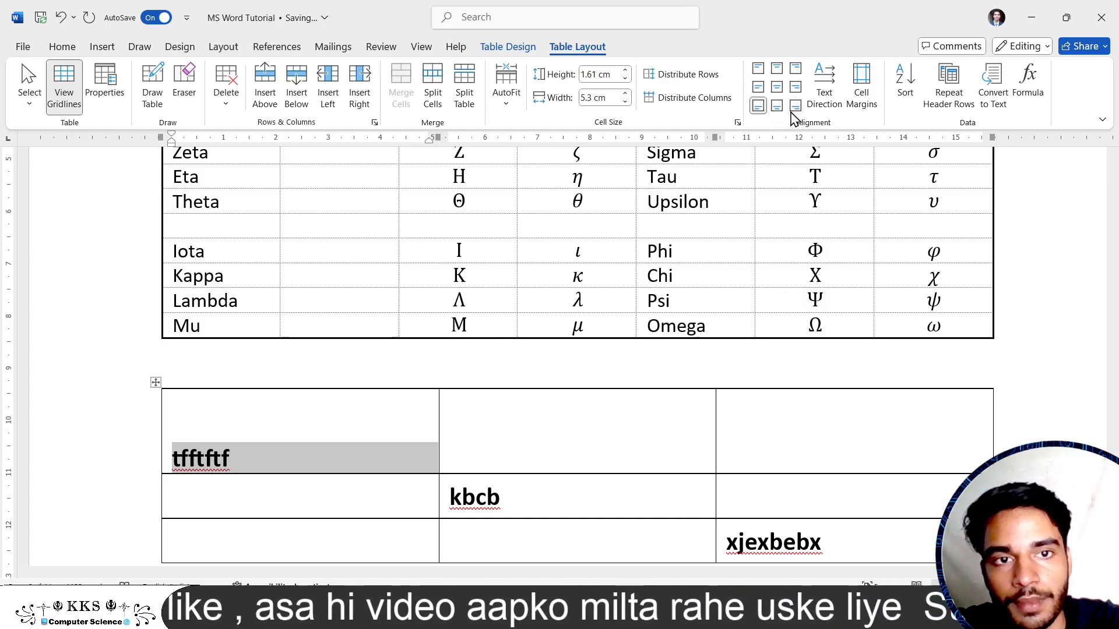
click(777, 106)
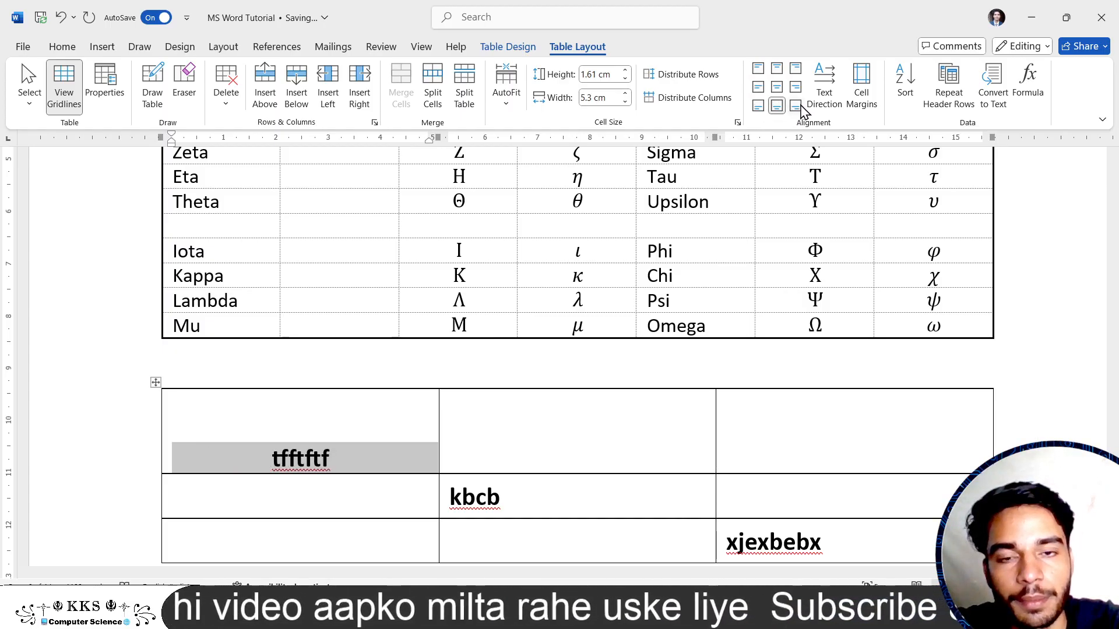
click(798, 106)
click(796, 89)
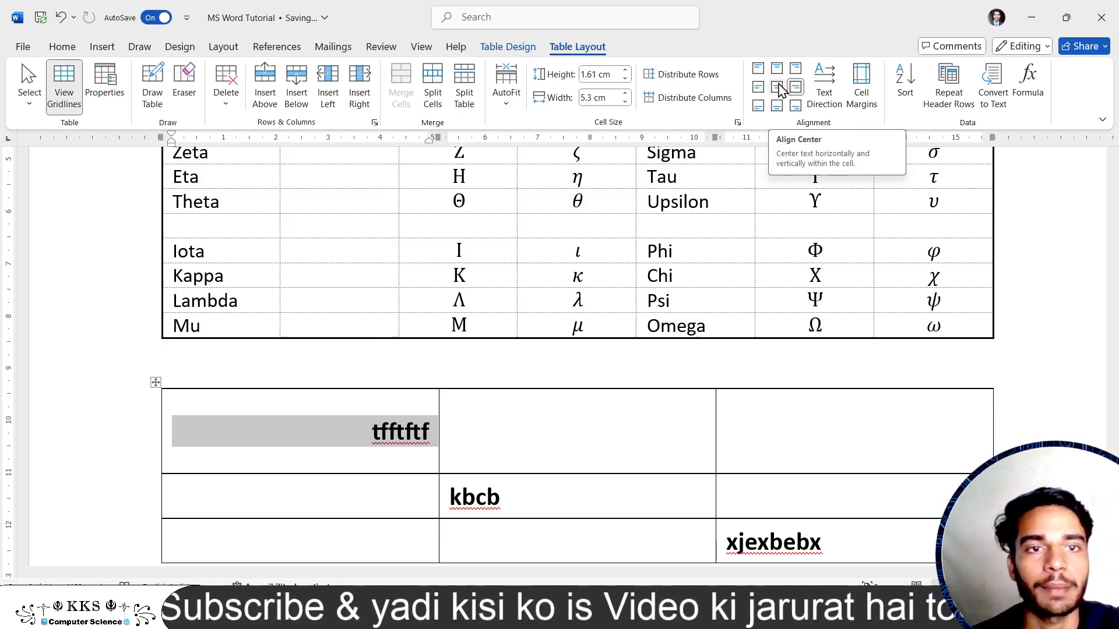
- Rotate the "tfftftf" cell's text direction through the vertical orientations and back to horizontal
click(833, 85)
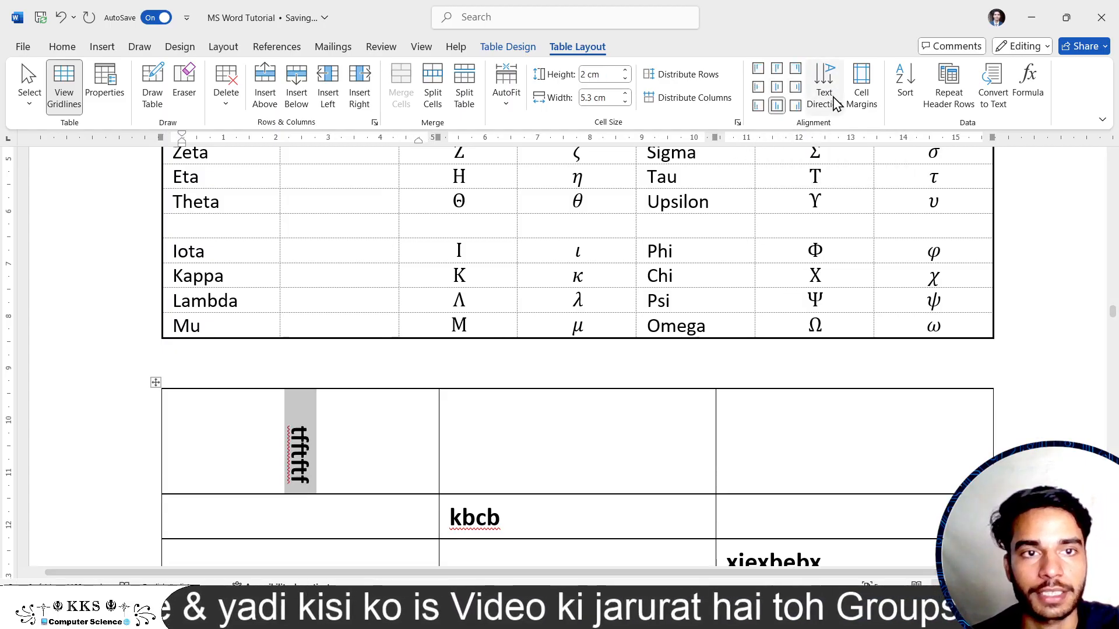
click(833, 94)
click(833, 82)
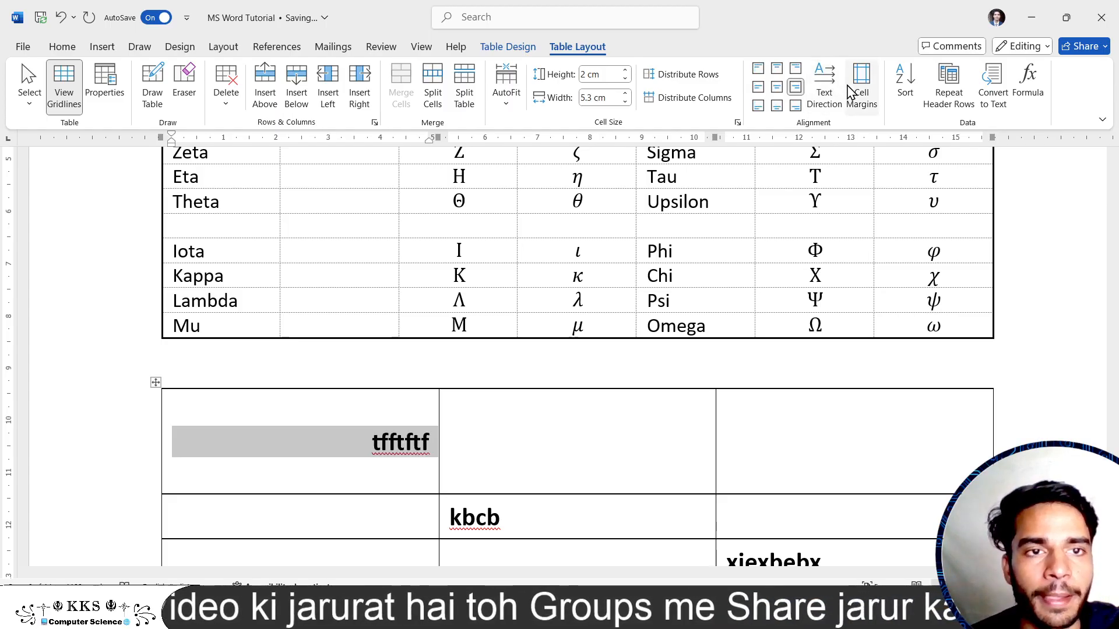
- View the cell margin options without changing them, and center the "tfftftf" text horizontally and vertically in its cell
click(857, 100)
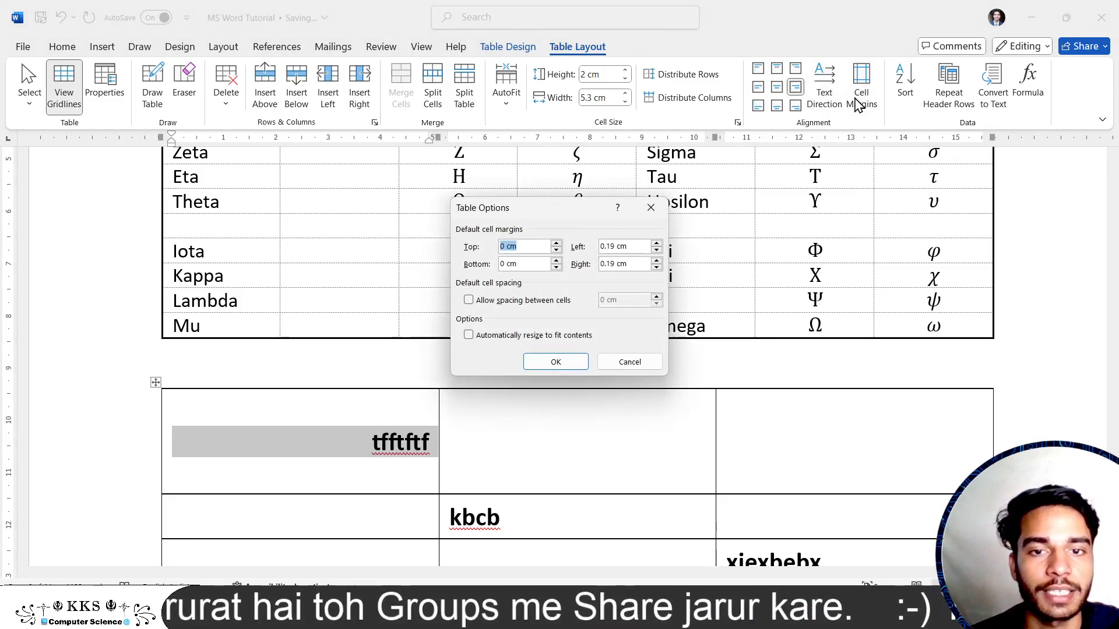
click(651, 208)
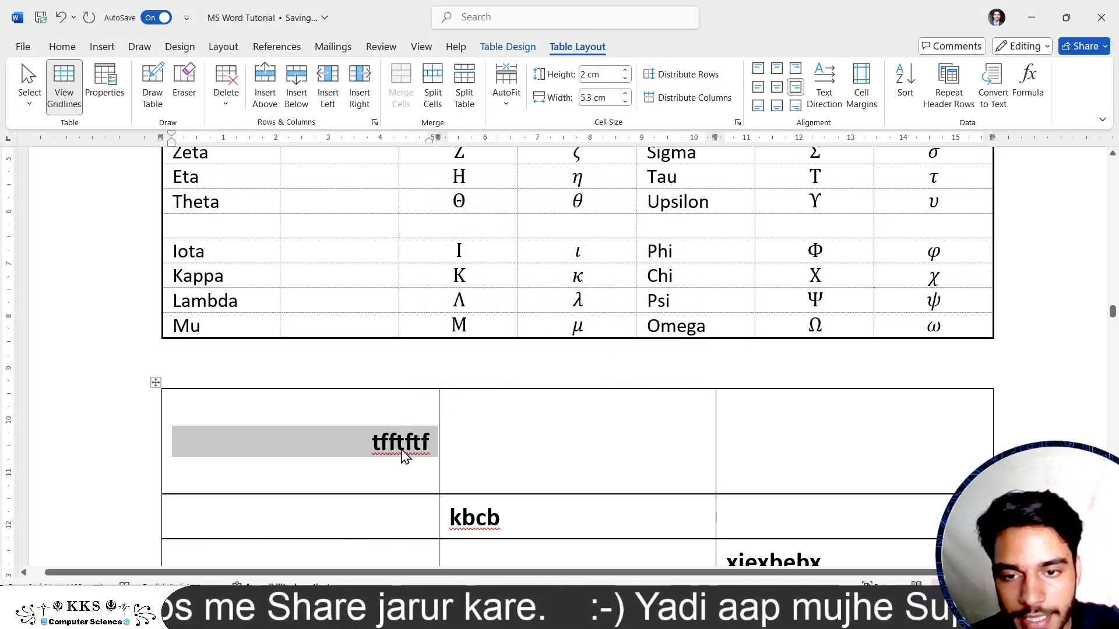
click(777, 89)
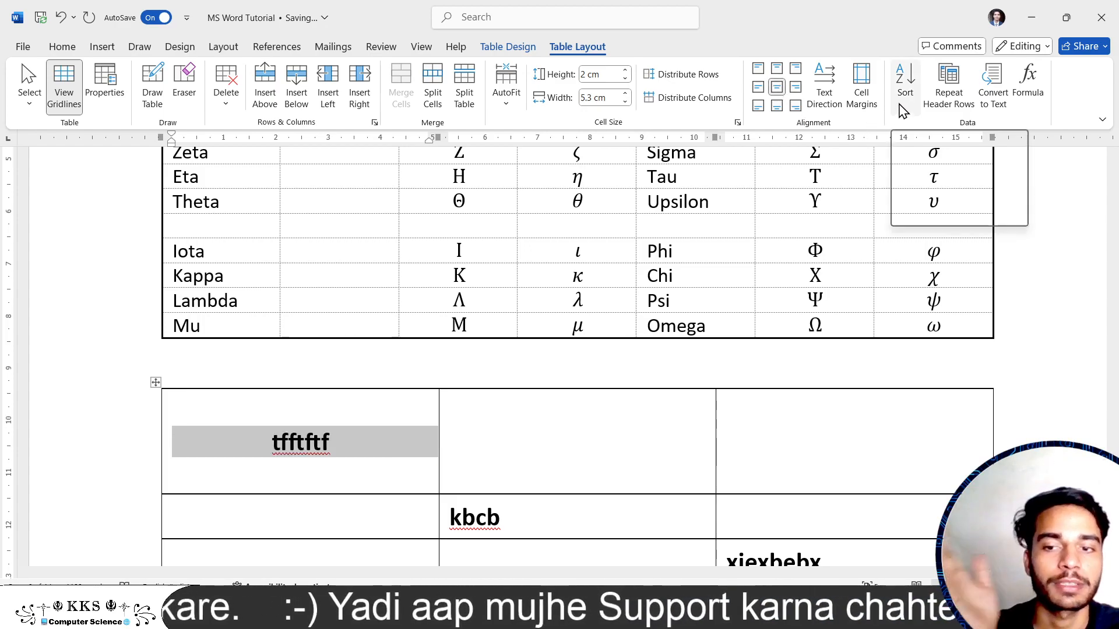
- Set the 3×3 table's default left and right cell margins to 0 cm
click(863, 93)
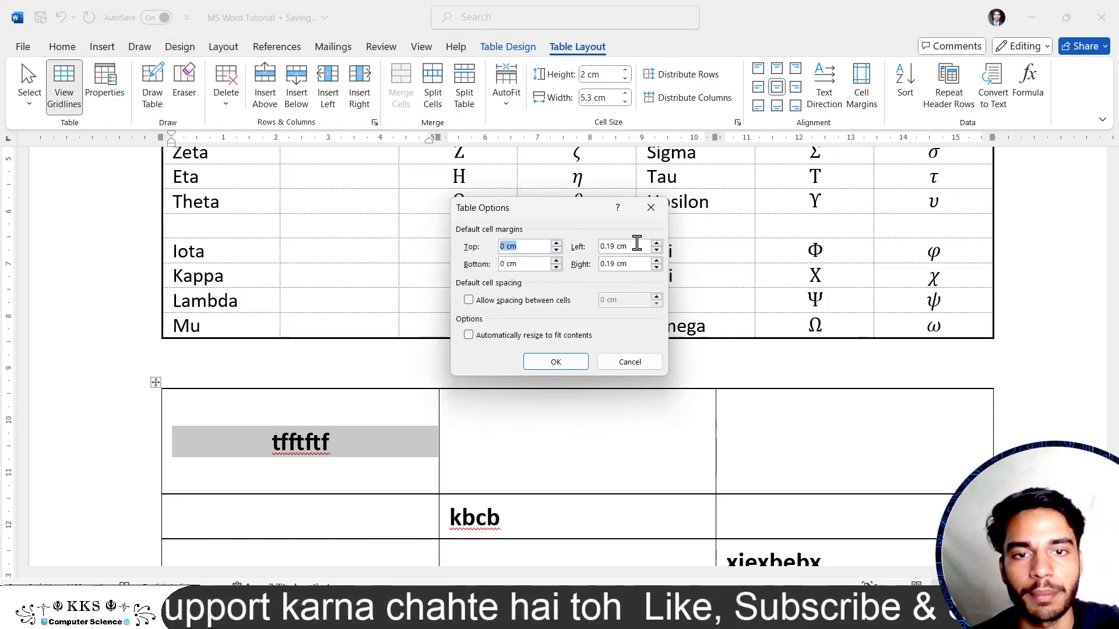
drag(637, 244, 592, 244)
text(0)
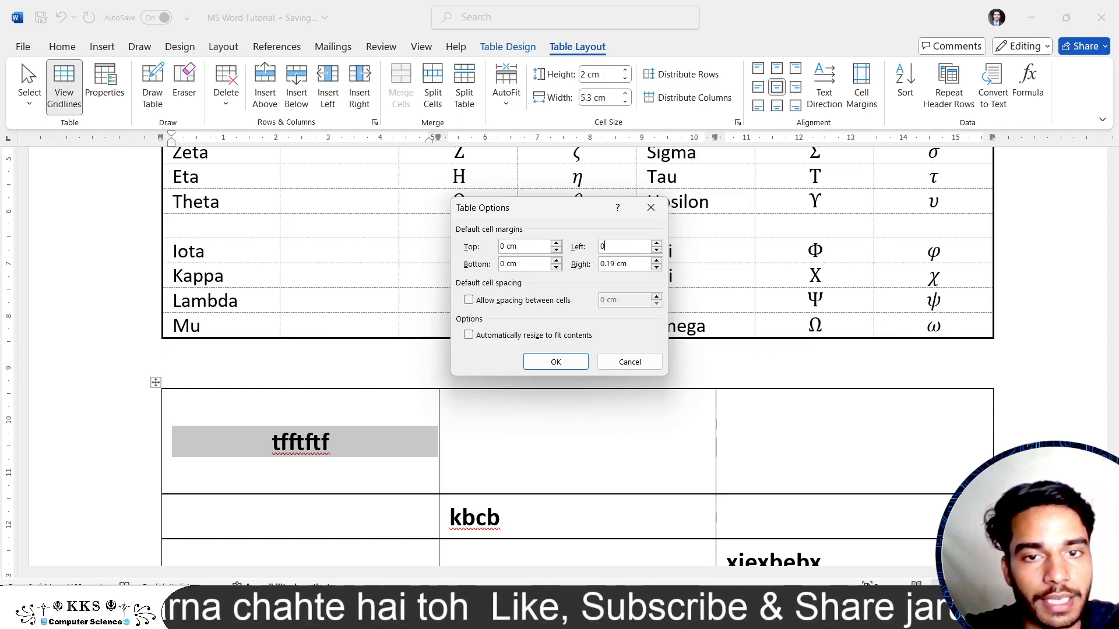
drag(634, 263, 560, 268)
text(0)
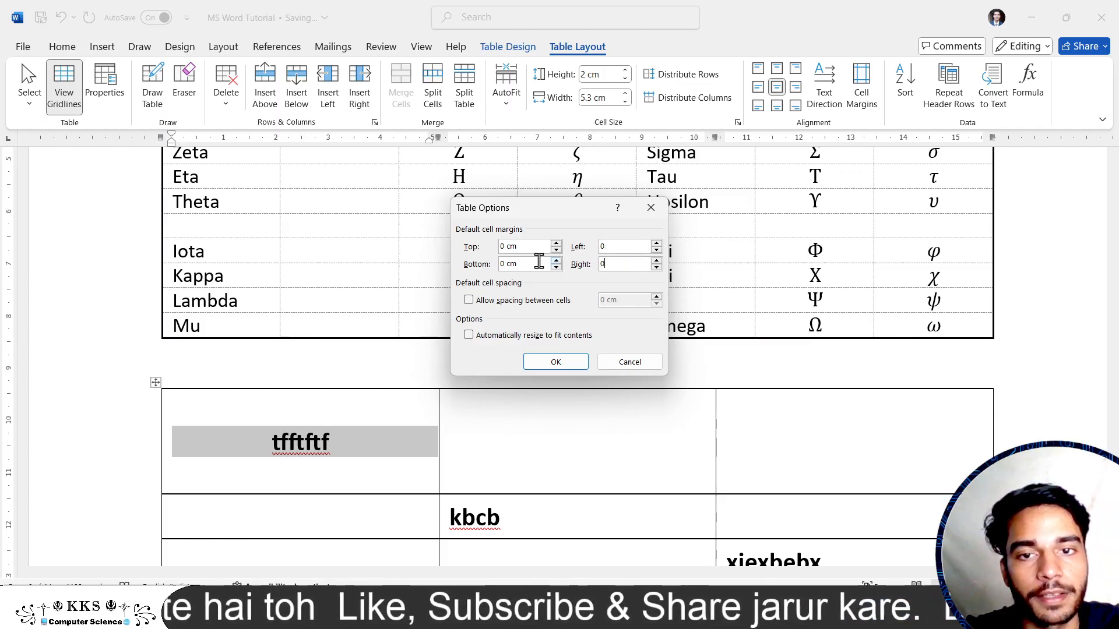
click(579, 366)
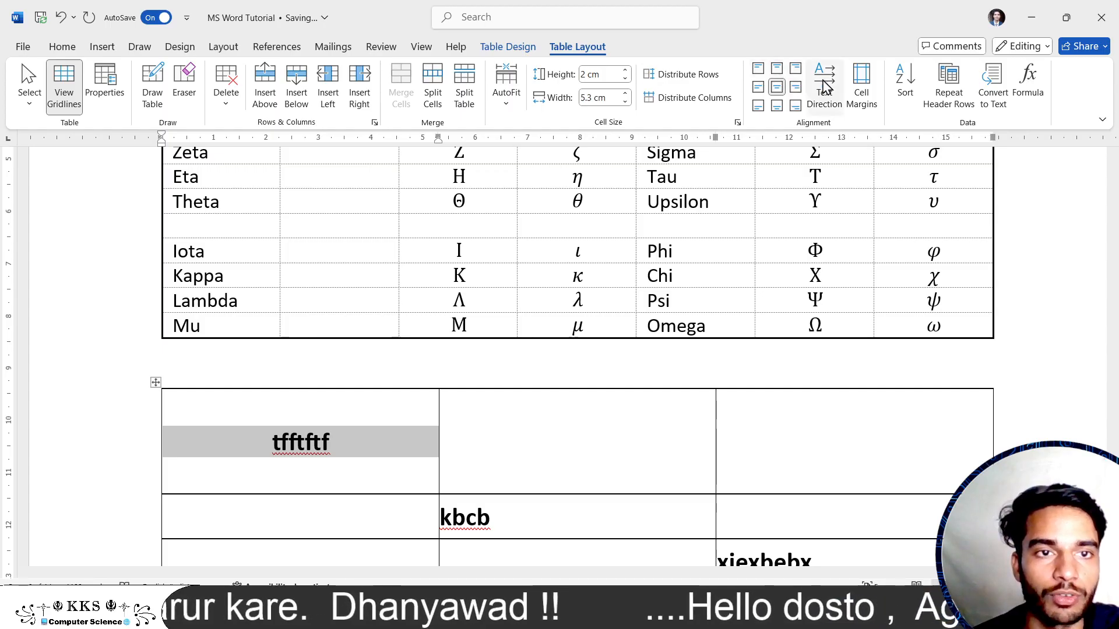
- Review the table's default cell margins, and select the first two cells of the first row
click(855, 103)
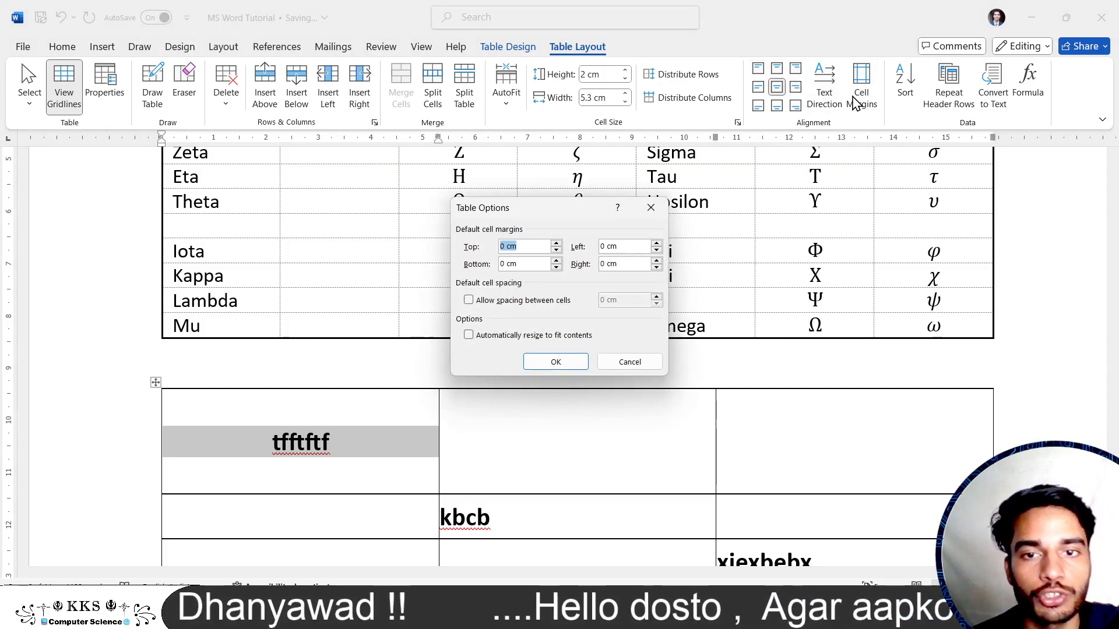
click(565, 366)
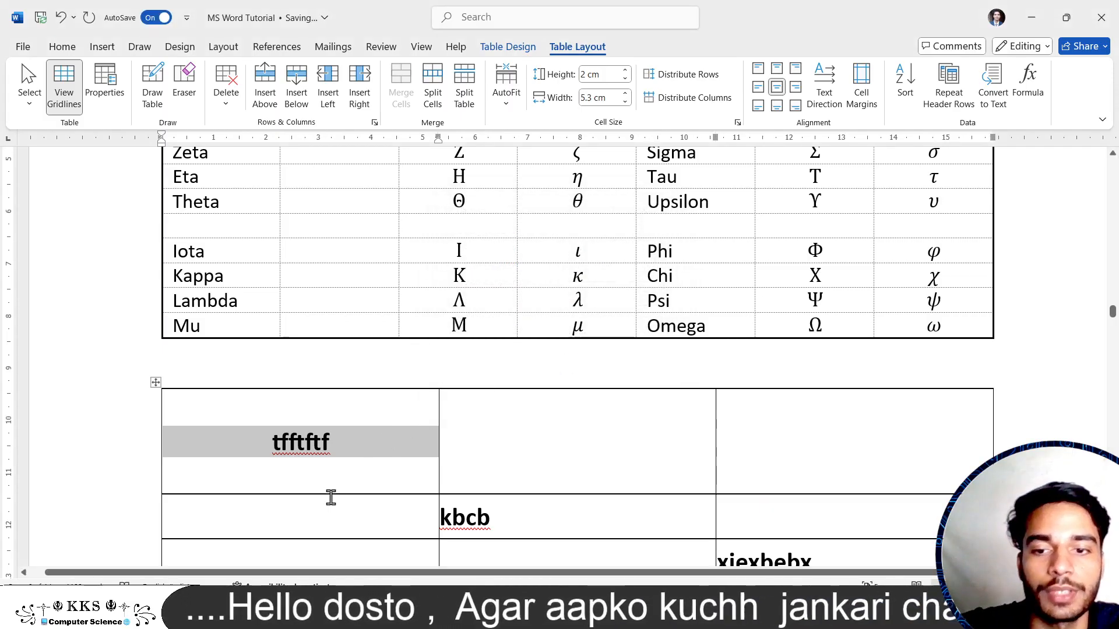
click(330, 497)
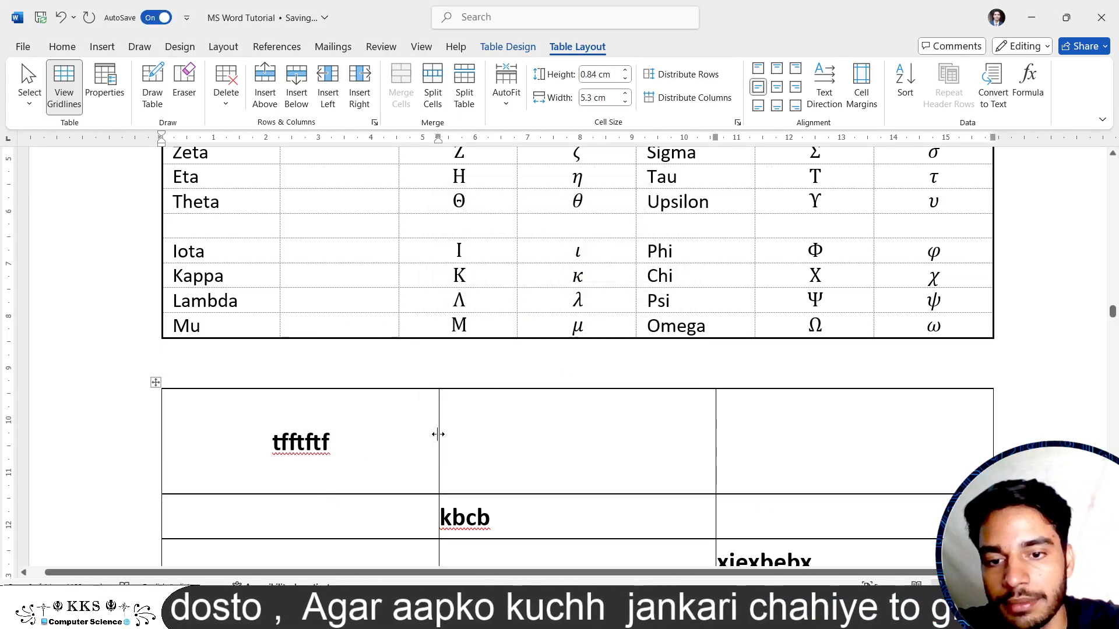
drag(207, 447, 170, 453)
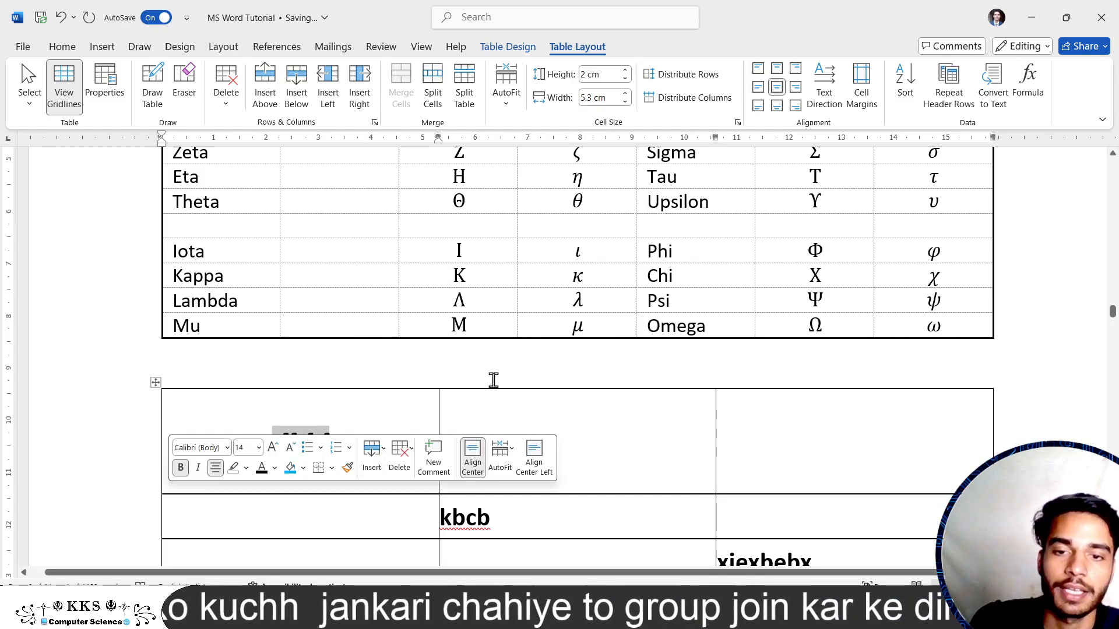
click(502, 405)
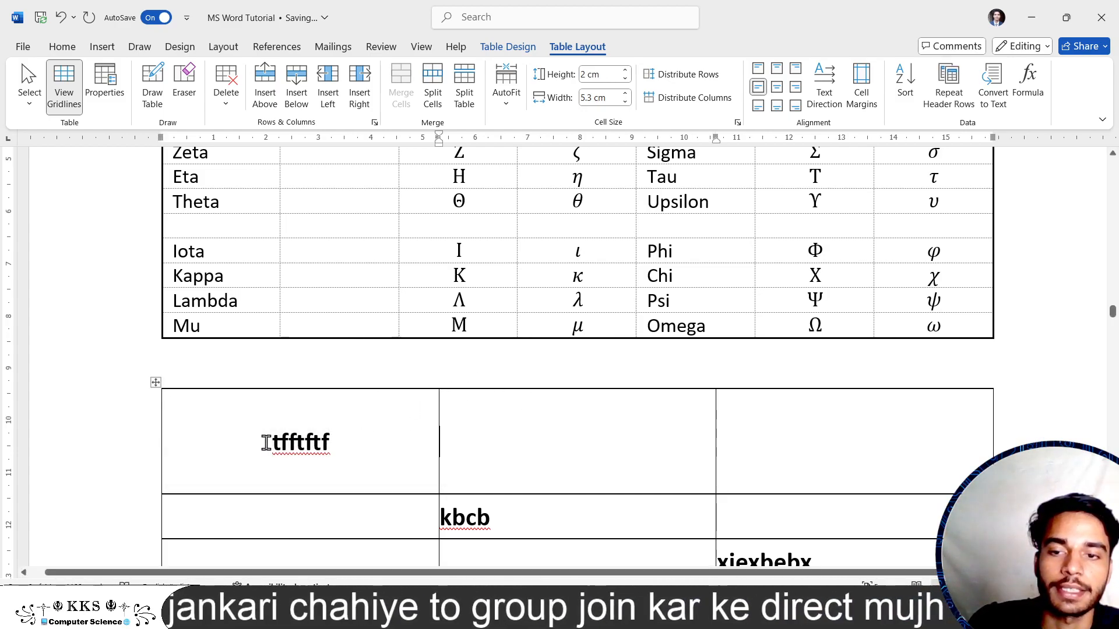
drag(265, 443, 505, 432)
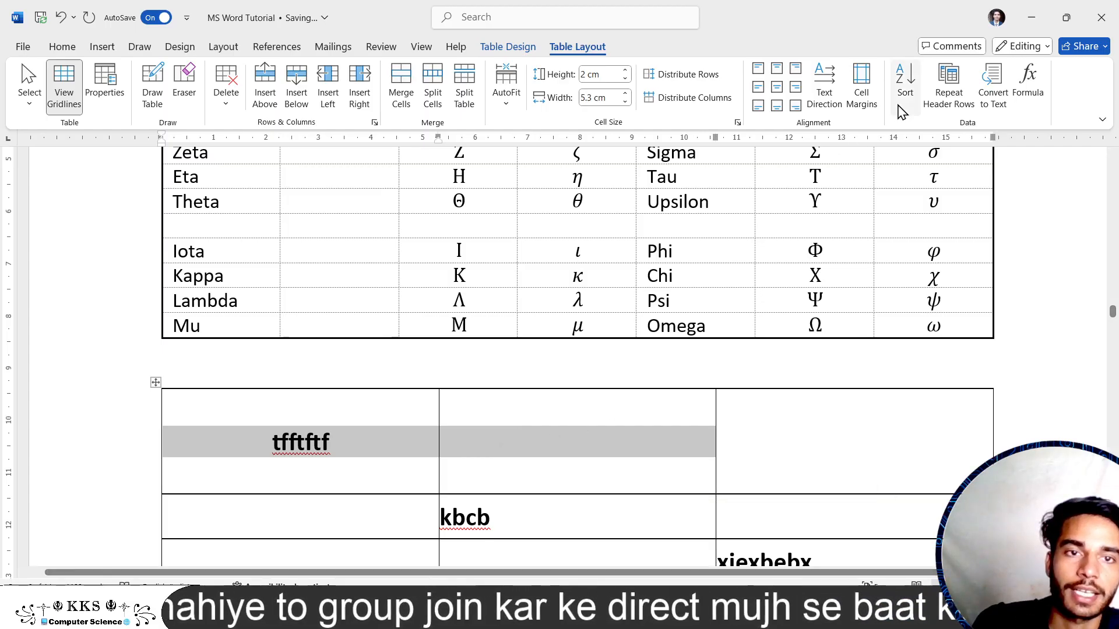
- Set the 3×3 table's default cell margins to 0.3 cm top, 0.2 cm bottom, 1.05 cm left and 0.1 cm right
click(857, 101)
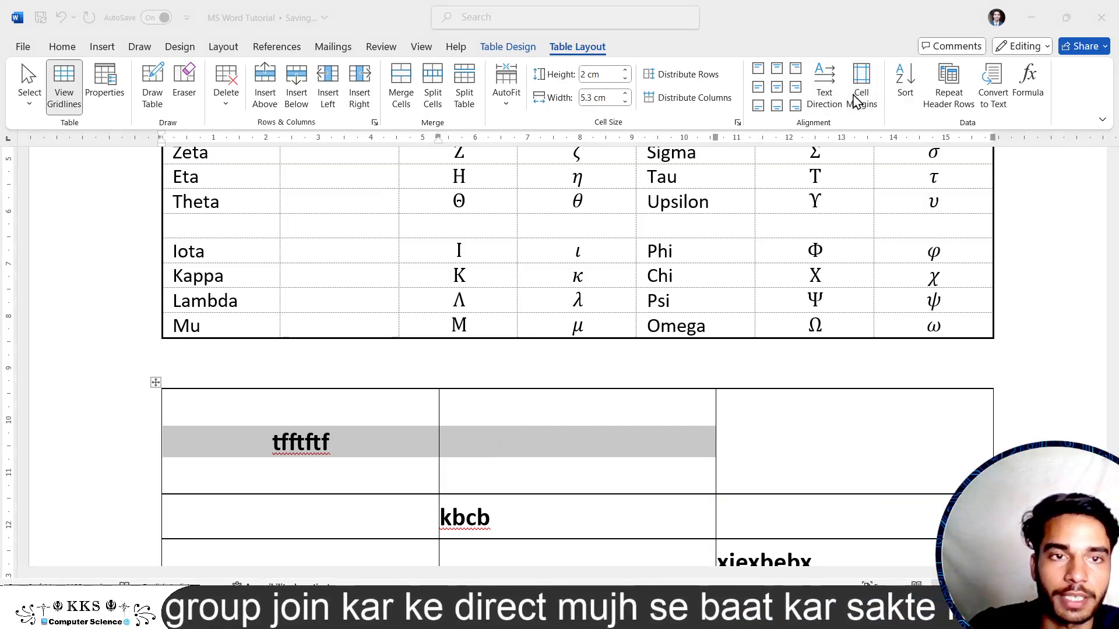
click(556, 244)
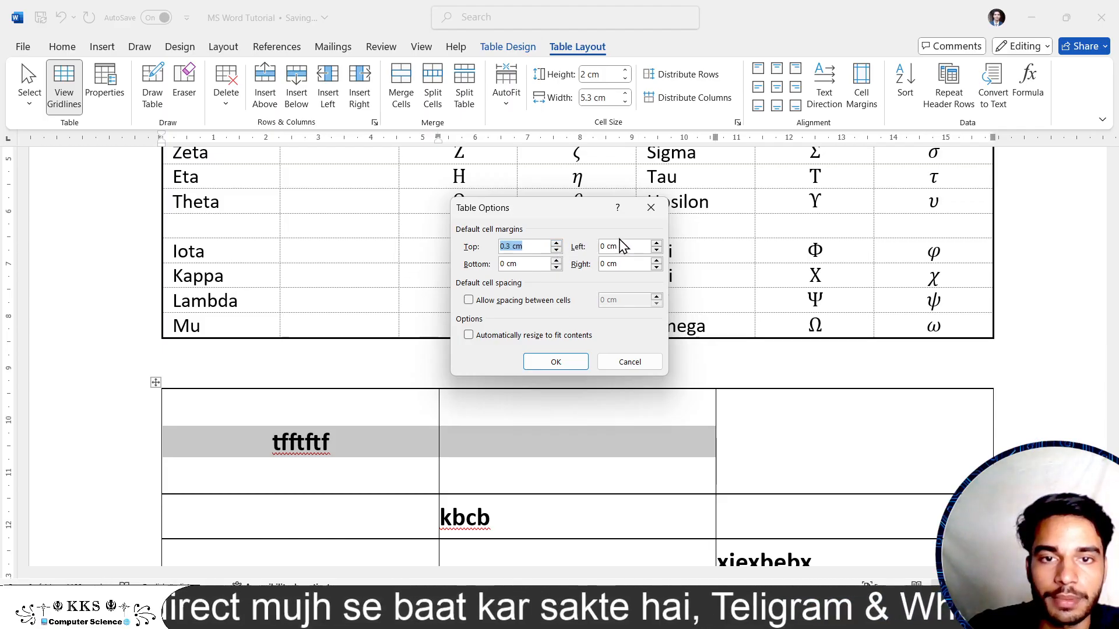
click(657, 244)
click(658, 260)
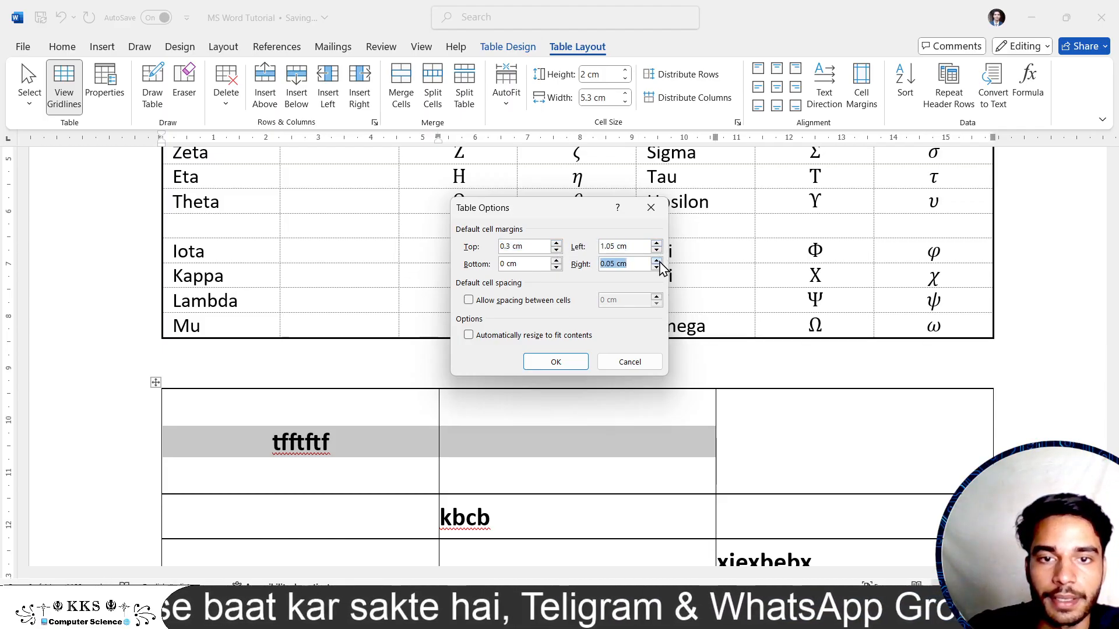
click(557, 267)
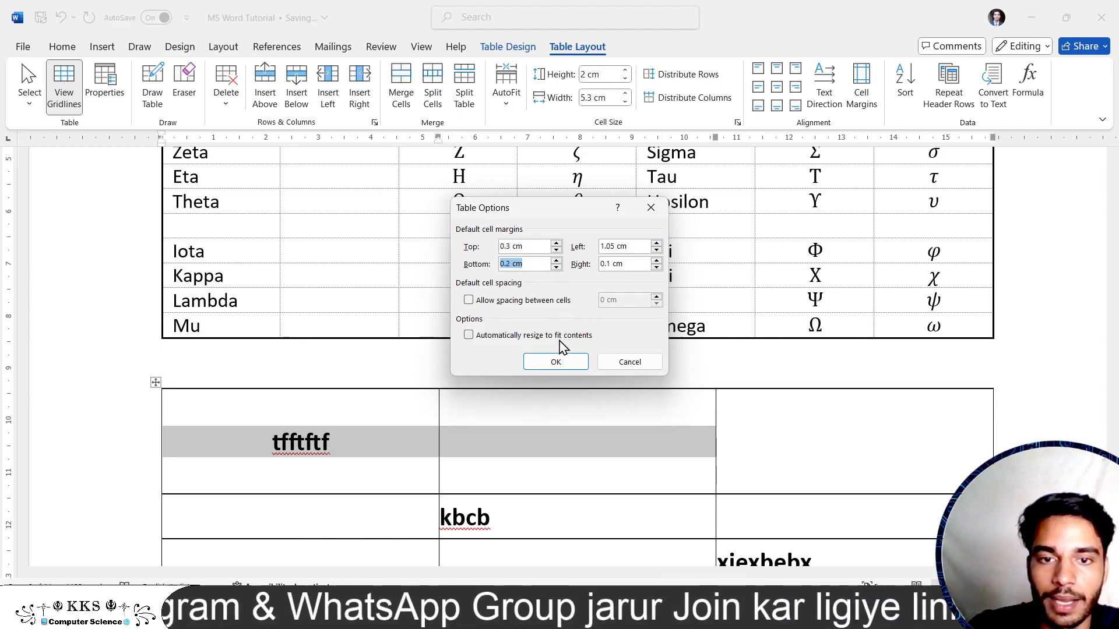
click(556, 362)
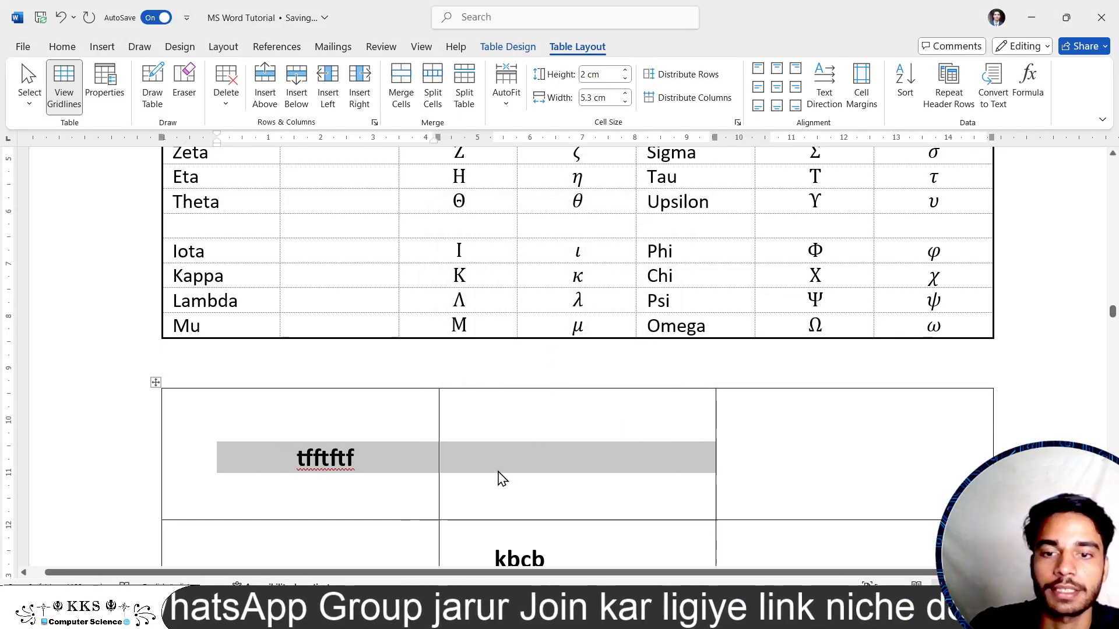
- Check the "tfftftf" cell's new spacing, and undo the last change to the table's default cell margins
scroll(665, 466, down, 2)
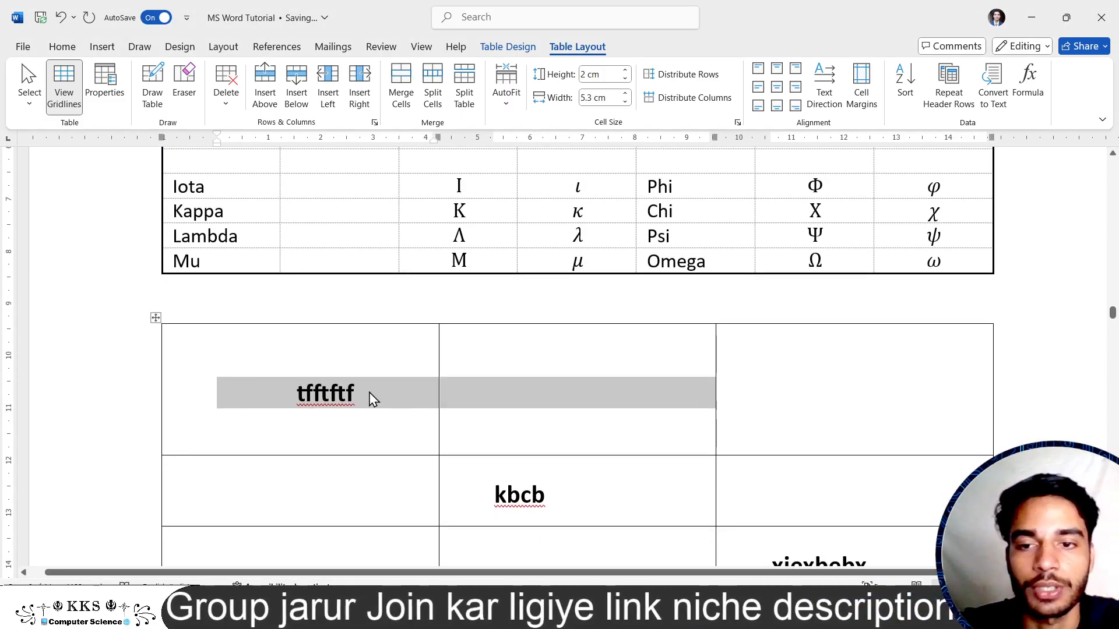
click(371, 397)
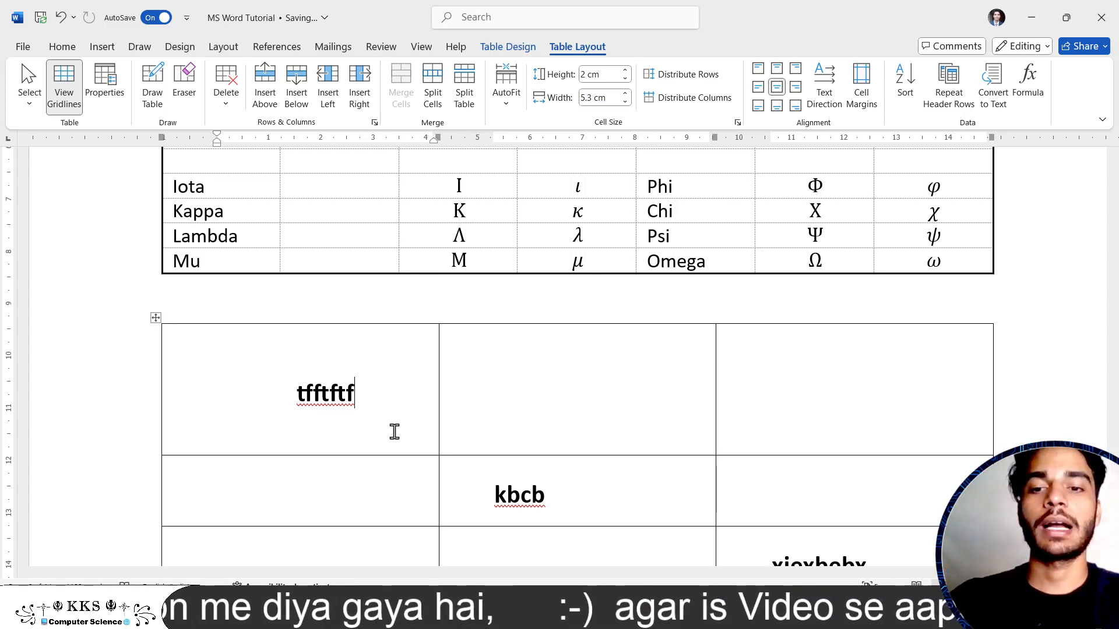
key(ctrl+z)
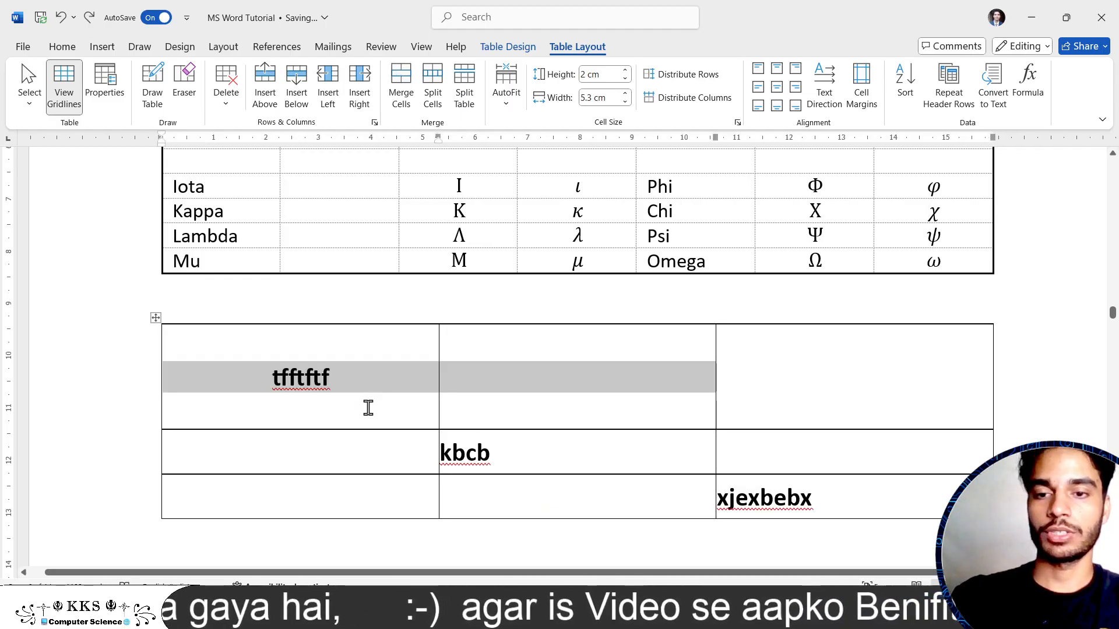
- Sort the 3×3 table by the "tfftftf" column as text in ascending order, treating the first row as a header
click(542, 396)
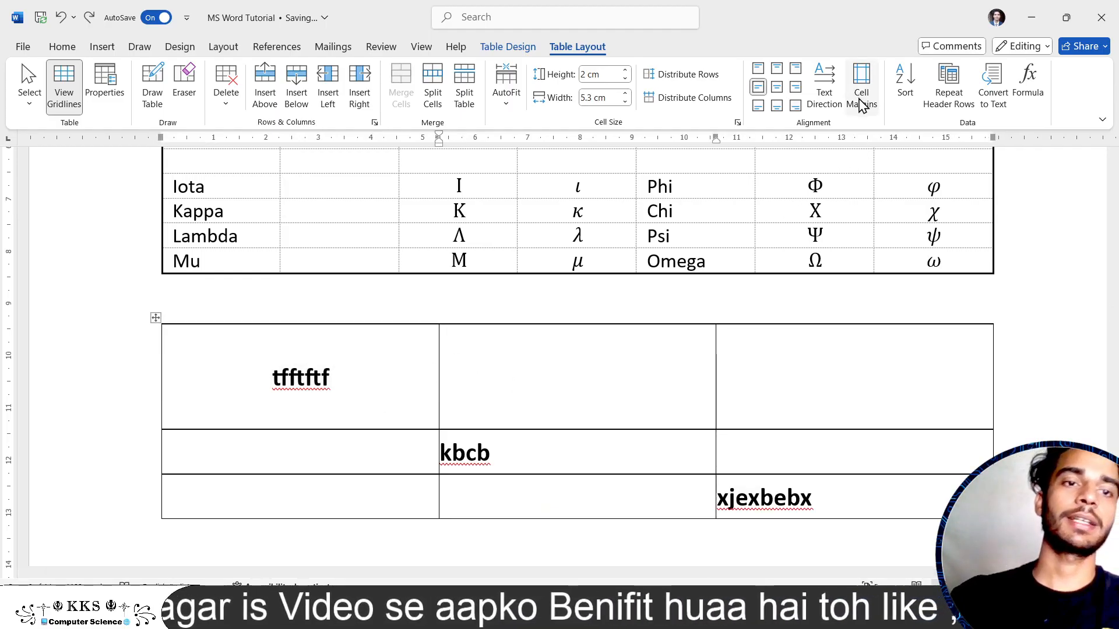
click(905, 99)
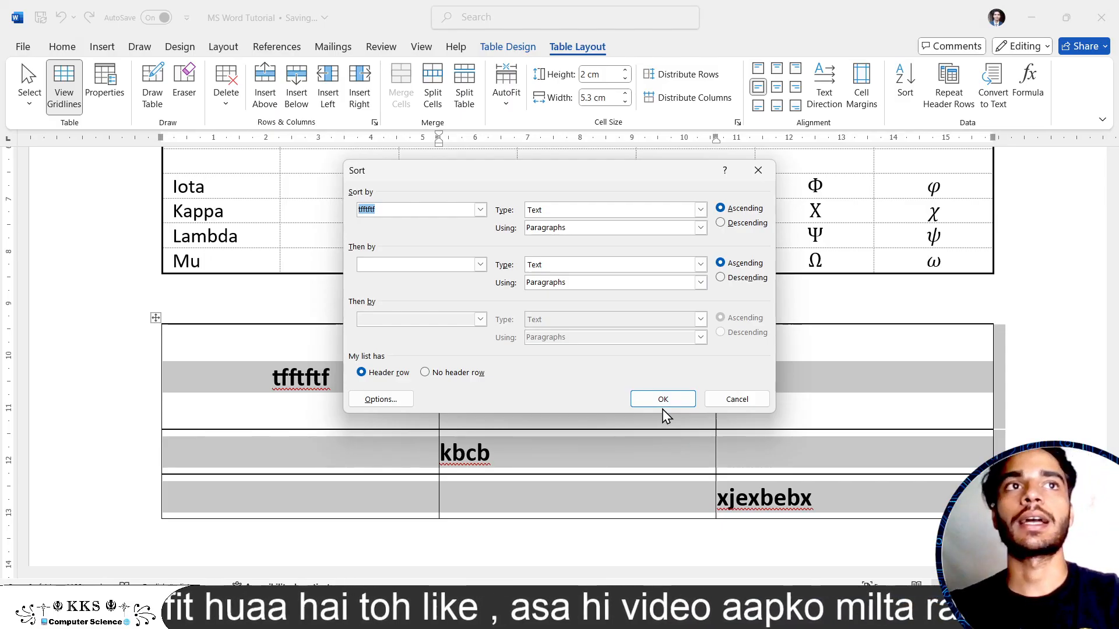
click(663, 403)
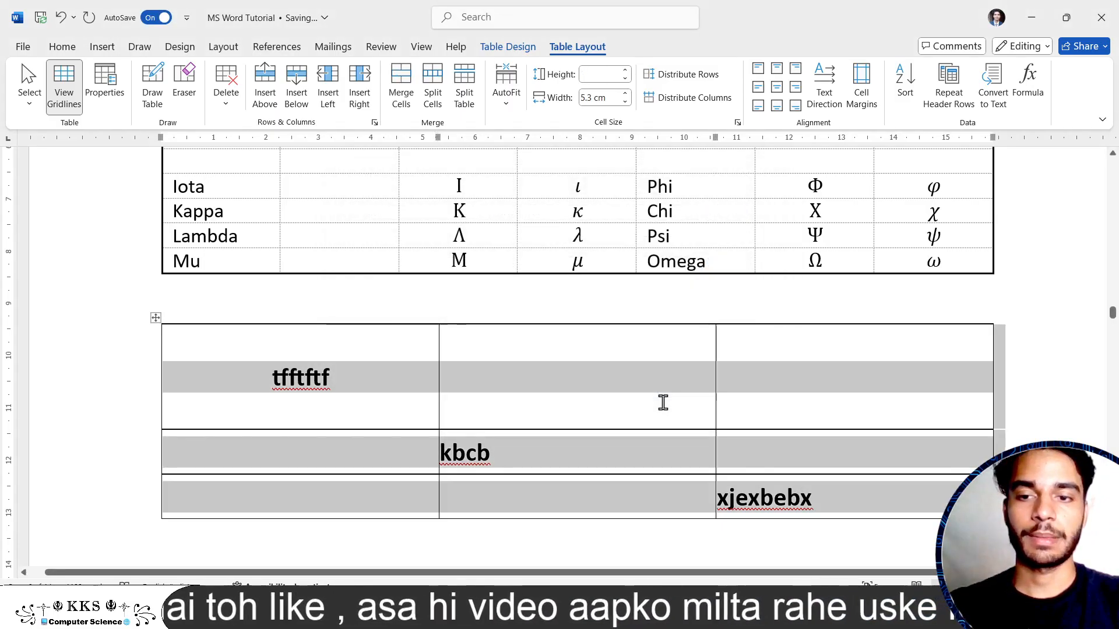
- Distribute the 3×3 table's rows evenly, and make its first column read "c", "b" and "d" from the first row down
click(352, 417)
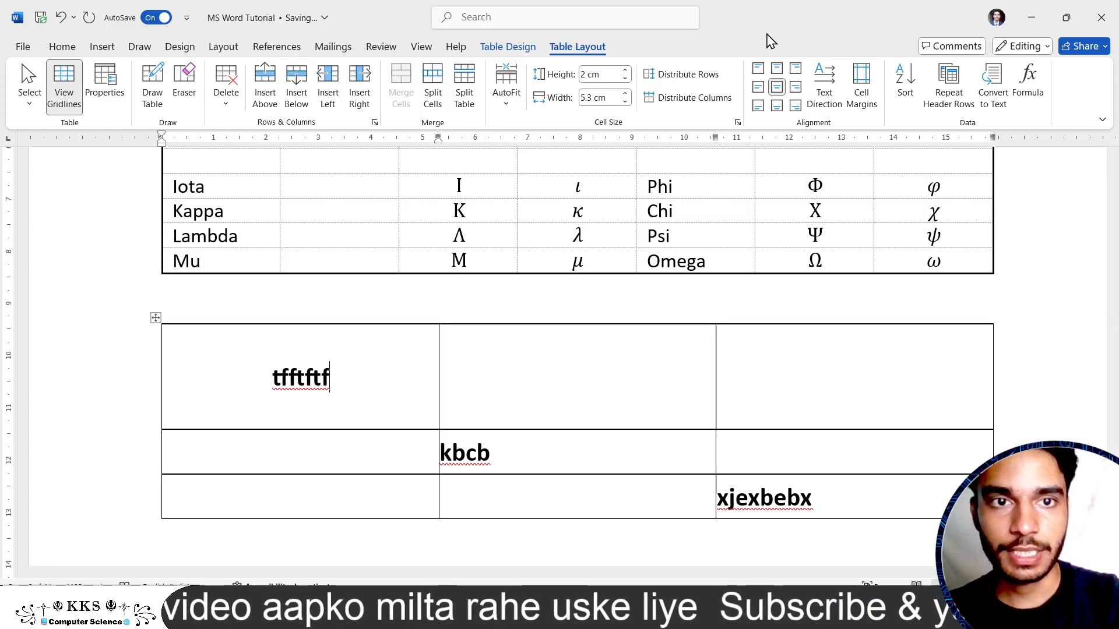
click(676, 76)
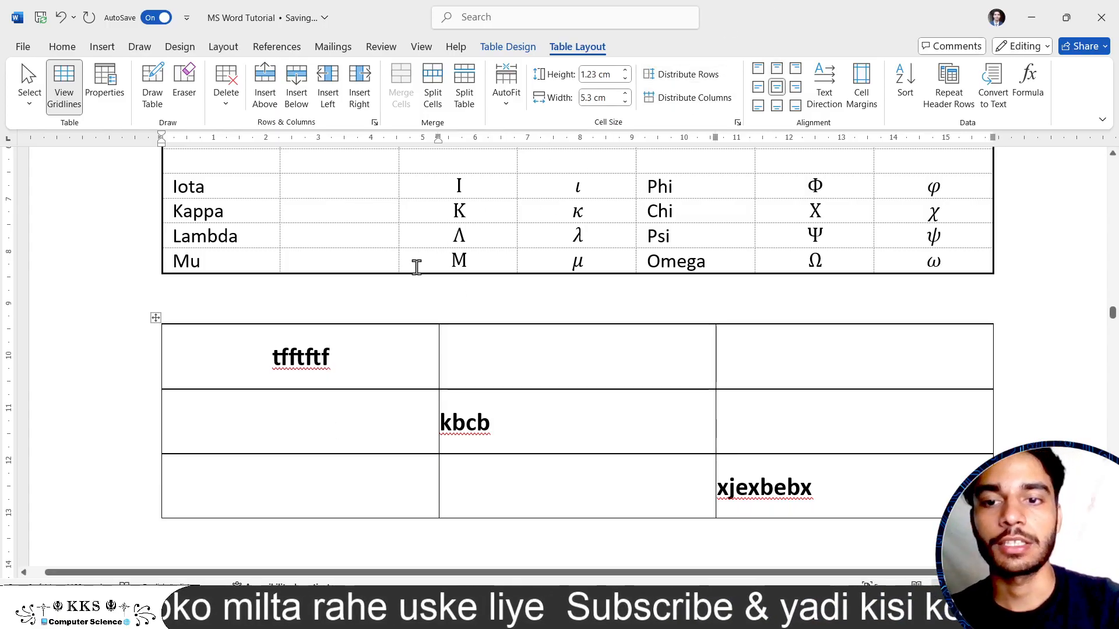
drag(344, 342, 251, 365)
key(BackSpace)
text(c)
click(300, 436)
text(b)
text(d)
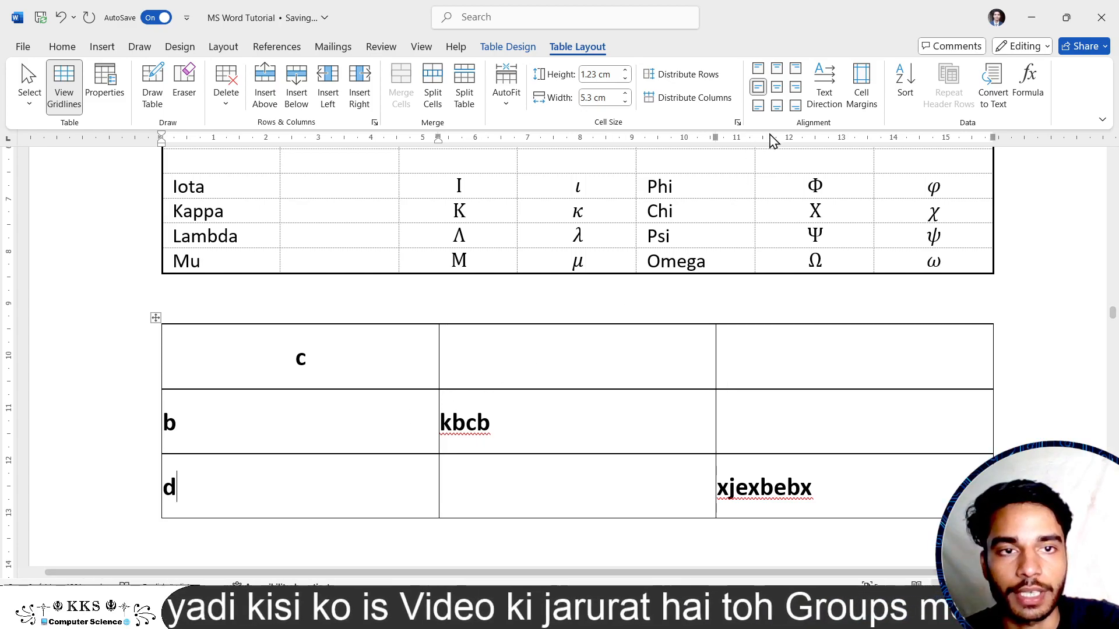
- Sort the 3×3 table by the "c" column in ascending order, and re-sort it in descending order, keeping the header row
click(905, 82)
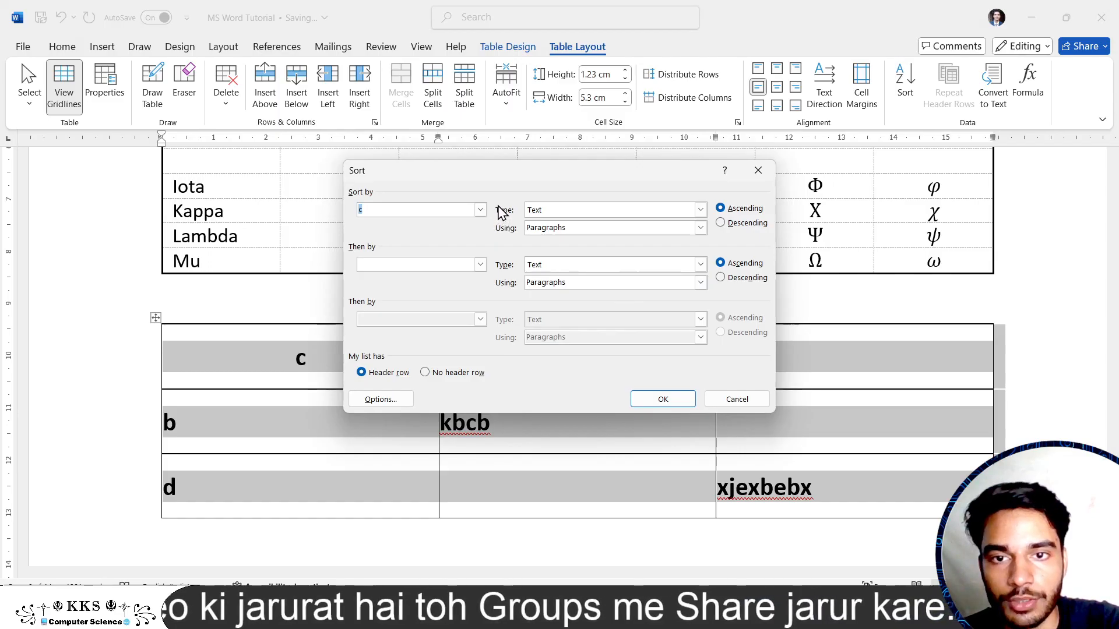
click(680, 400)
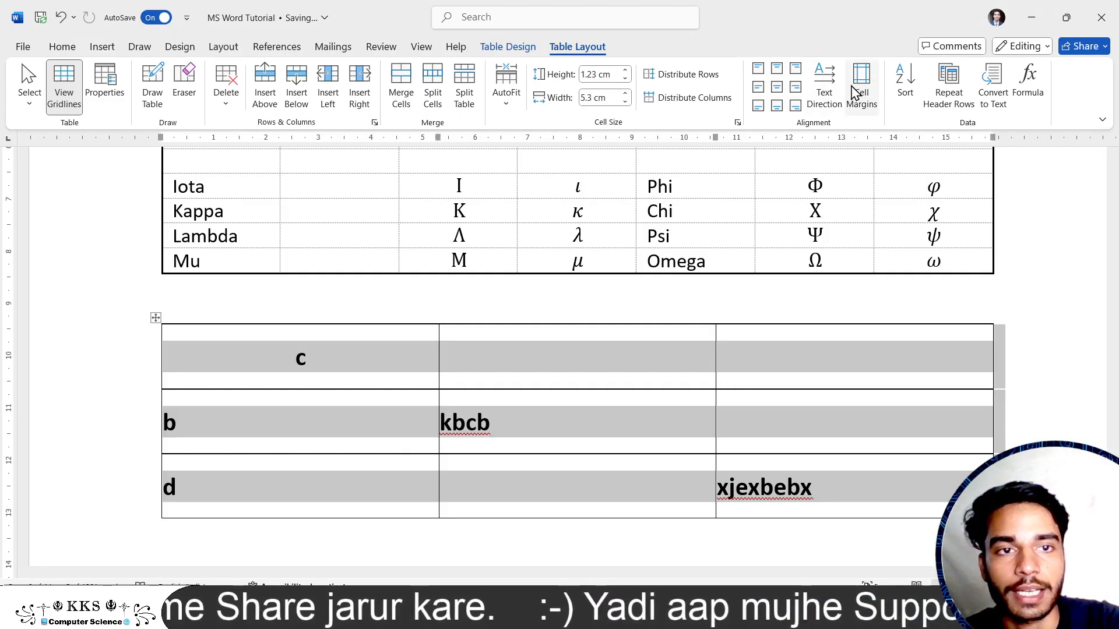
click(905, 83)
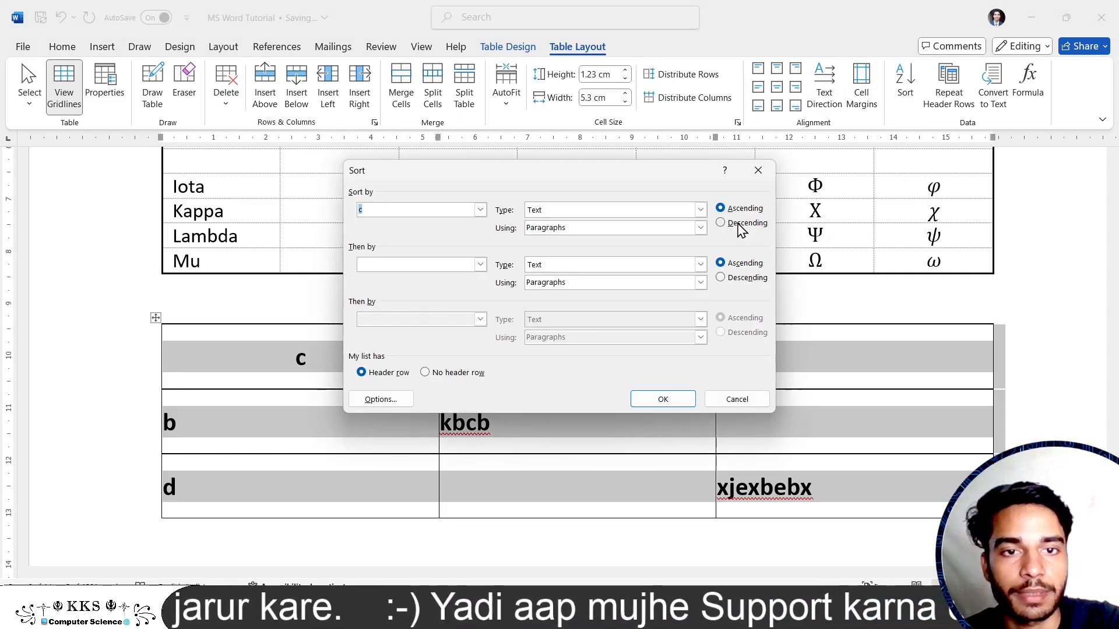
click(739, 224)
click(665, 401)
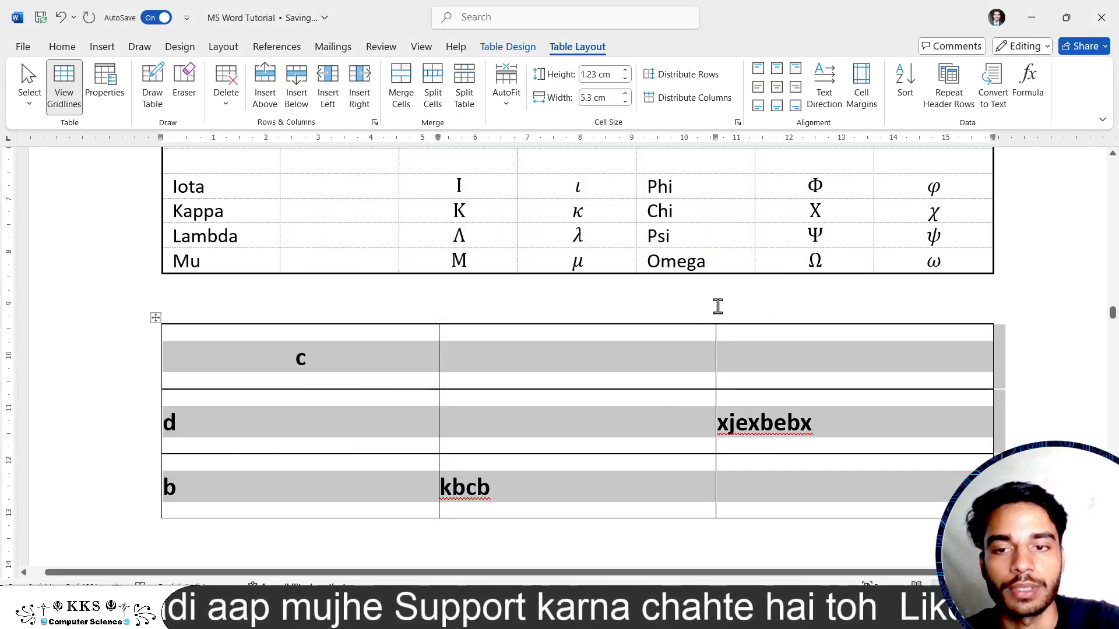
drag(315, 366, 220, 364)
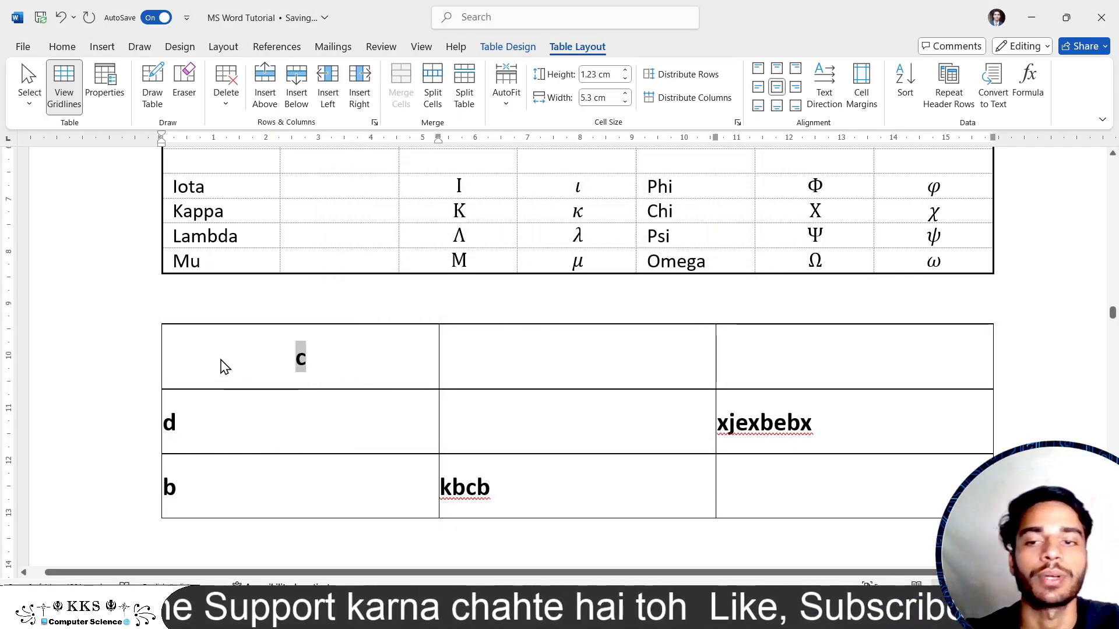
click(640, 354)
drag(191, 482, 185, 425)
click(195, 425)
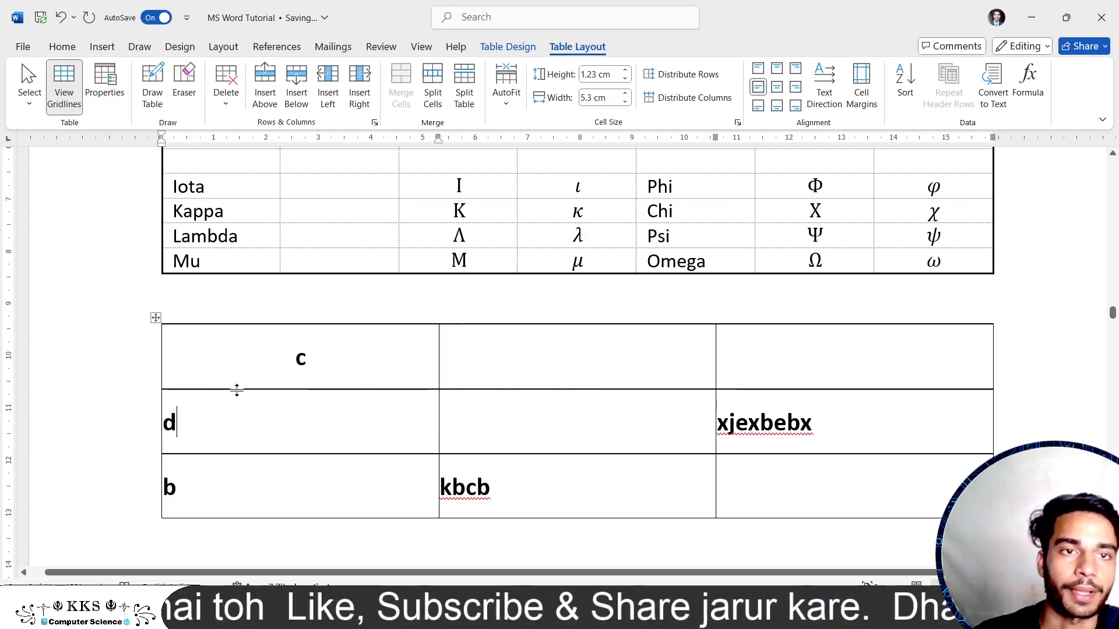
click(690, 353)
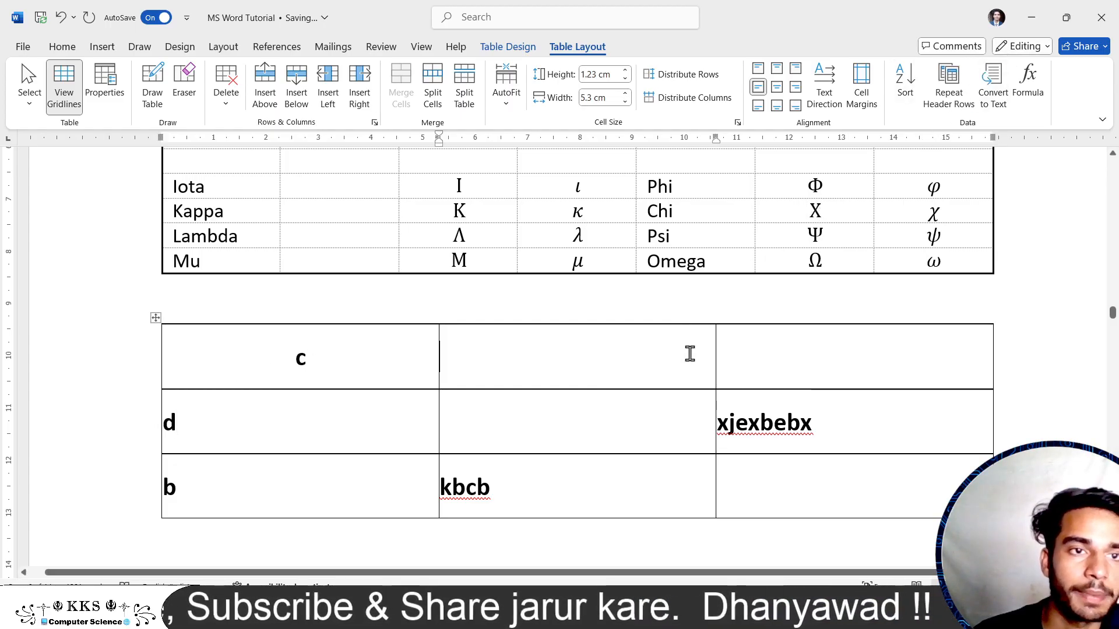
click(350, 362)
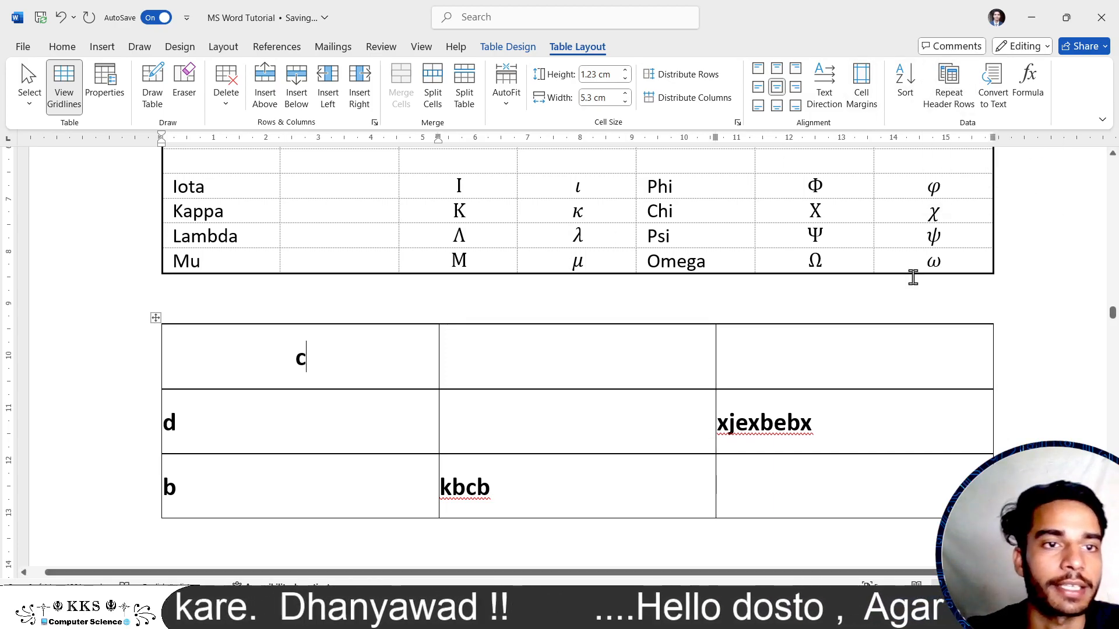
- Convert the Greek alphabet table to text, separating the columns with tabs
scroll(351, 380, up, 10)
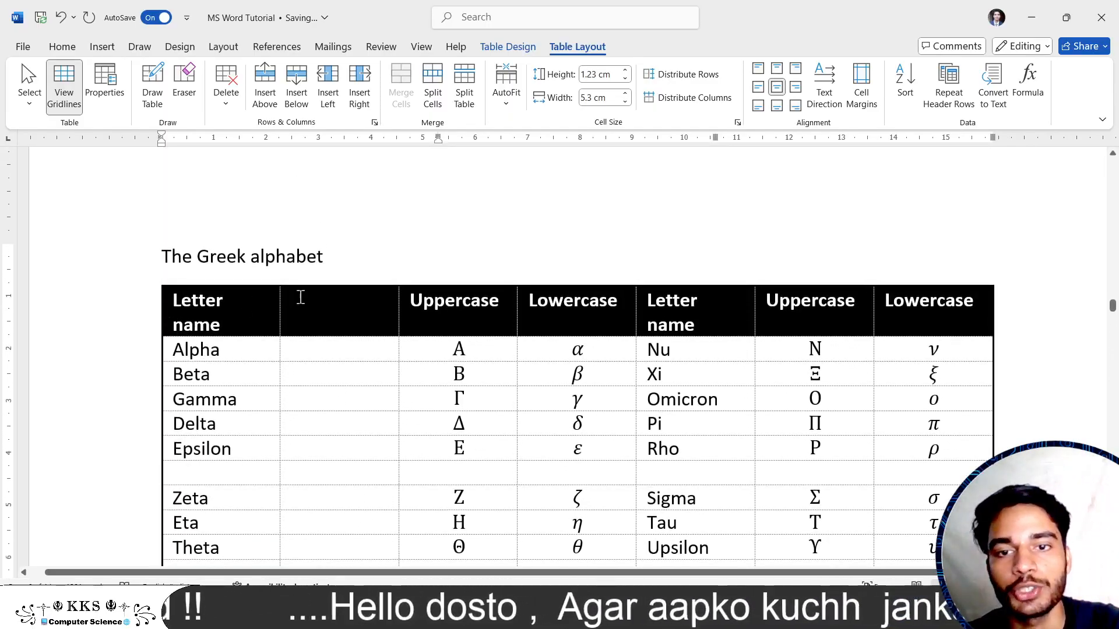
scroll(759, 301, down, 1)
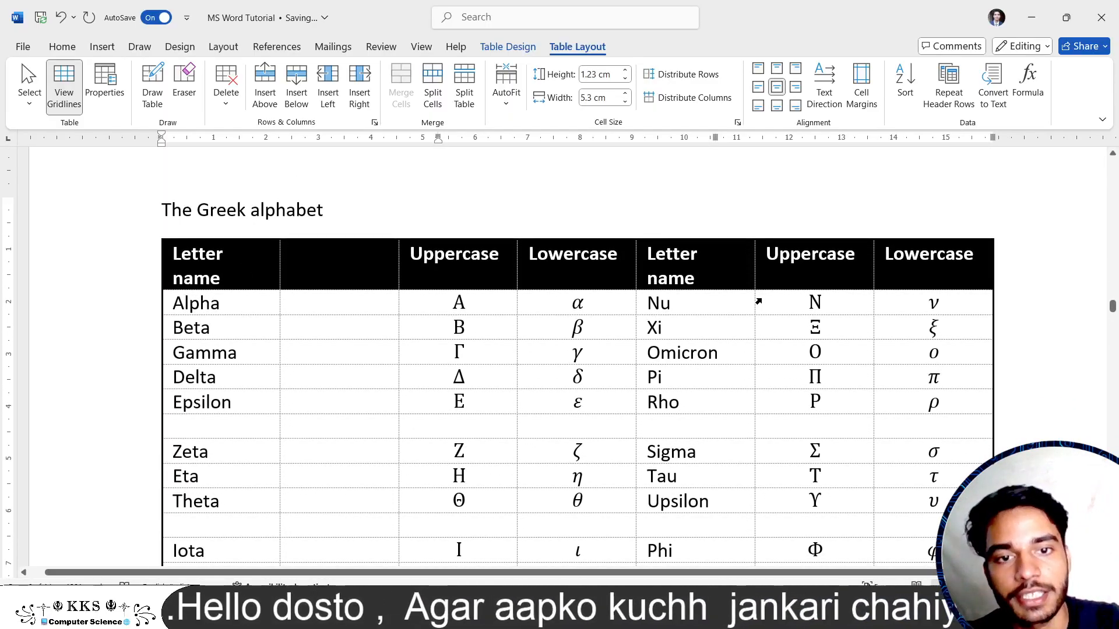
ctrl+scroll(758, 301, down, 2)
scroll(759, 300, down, 1)
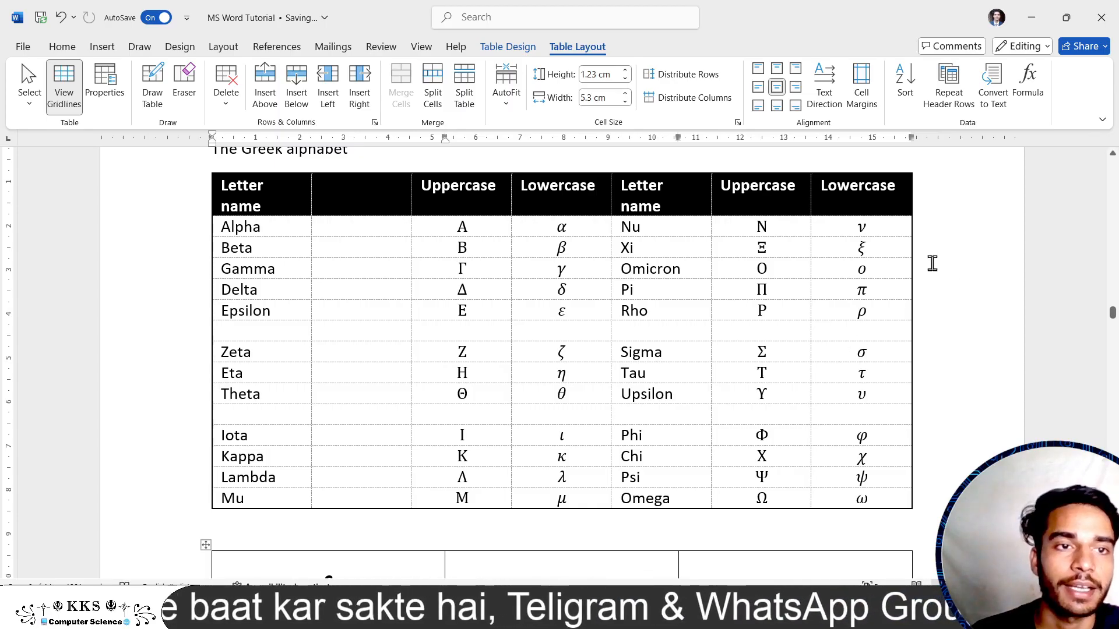
click(895, 242)
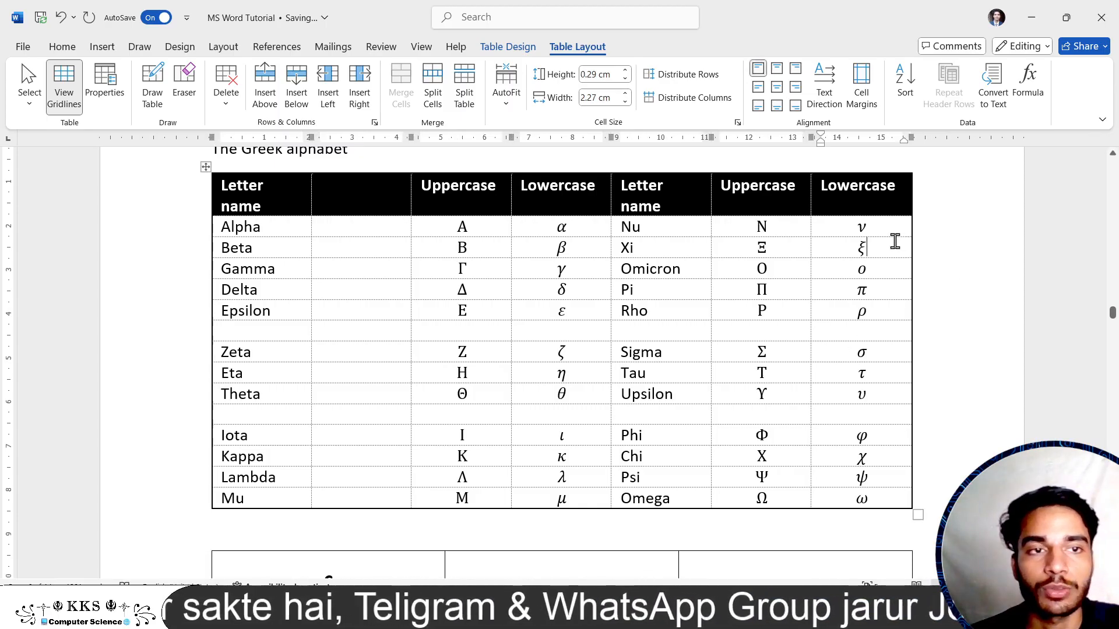
click(994, 87)
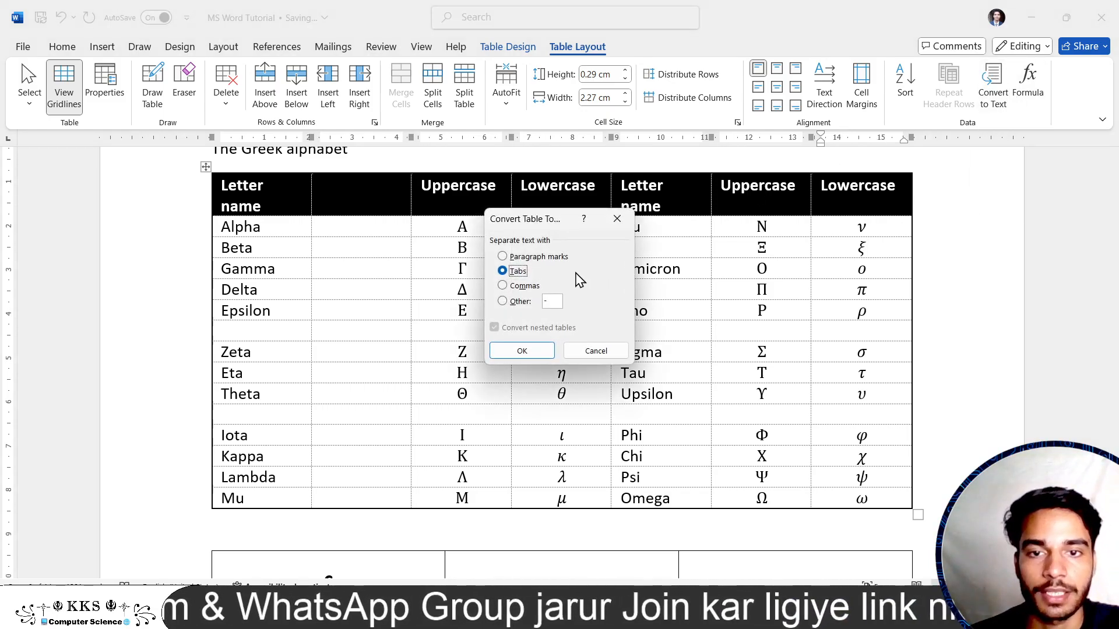
click(528, 348)
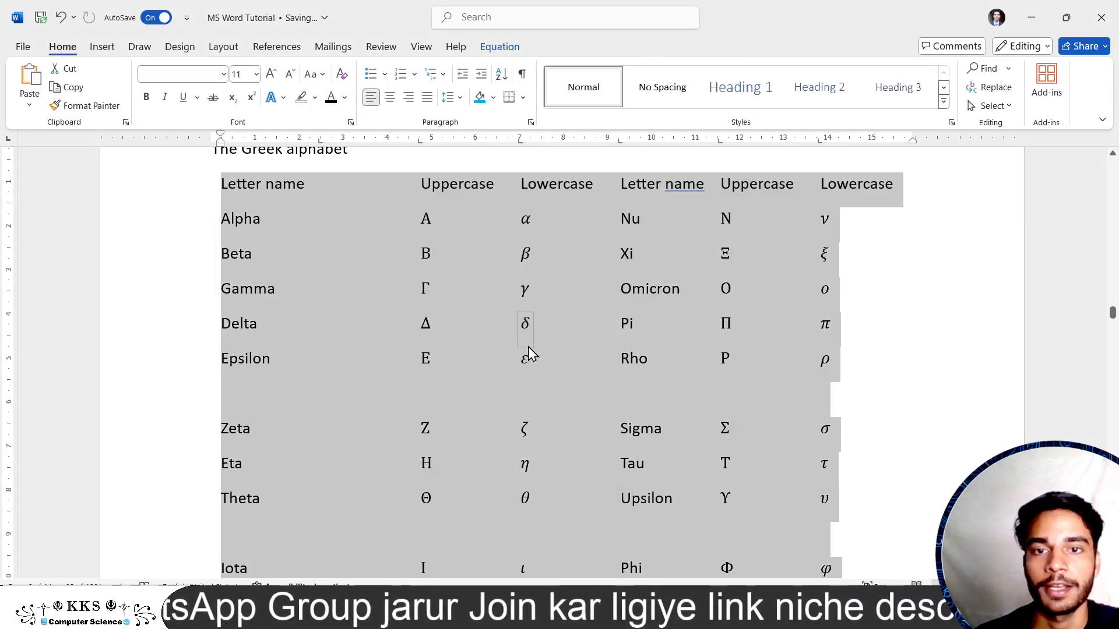
- Review the converted Greek alphabet text, and undo the table-to-text conversion
scroll(754, 370, up, 1)
scroll(753, 369, down, 3)
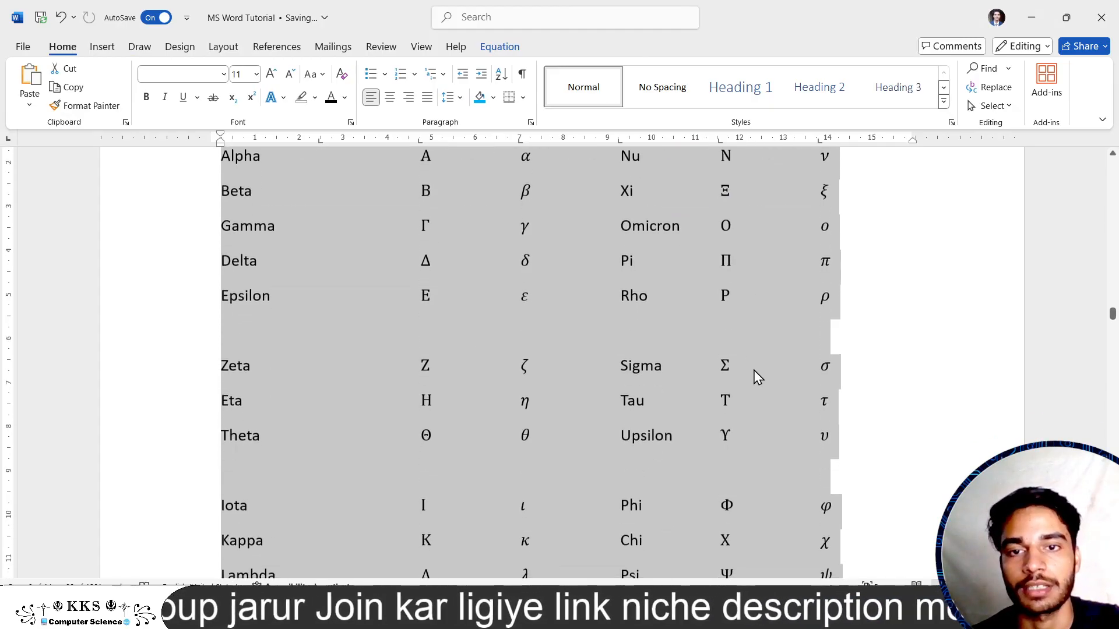
scroll(753, 369, down, 2)
scroll(754, 369, up, 4)
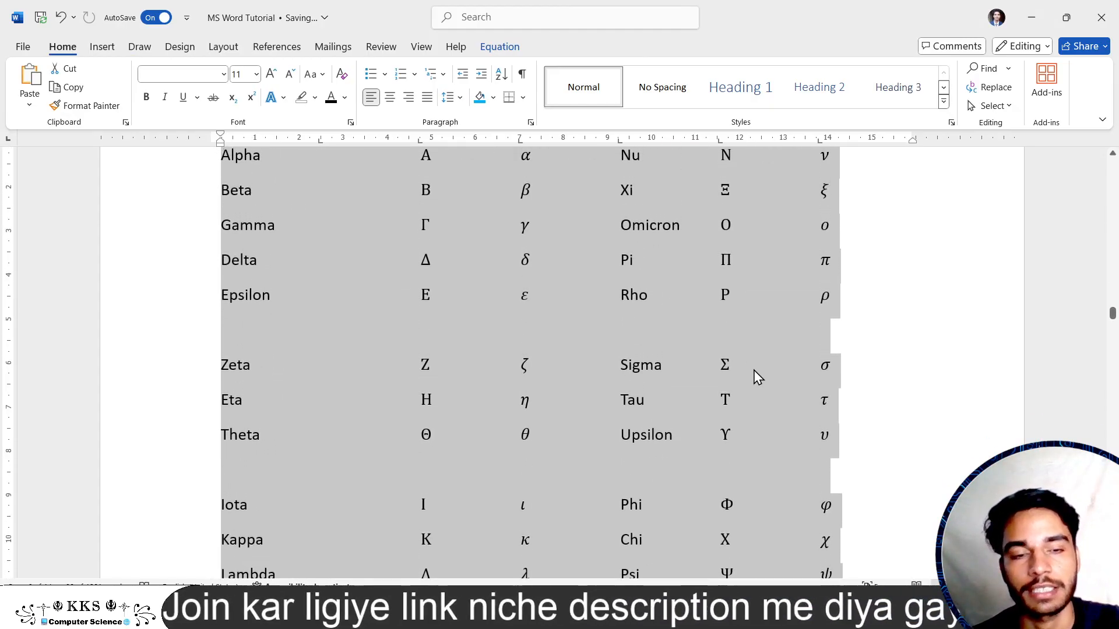
scroll(754, 377, up, 1)
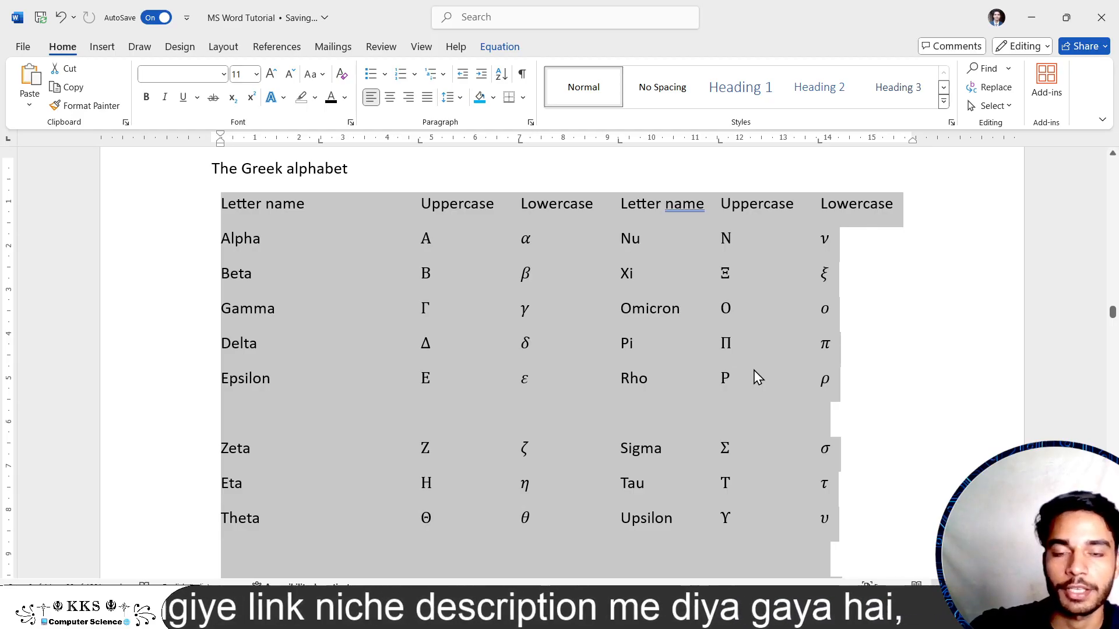
key(ctrl+z)
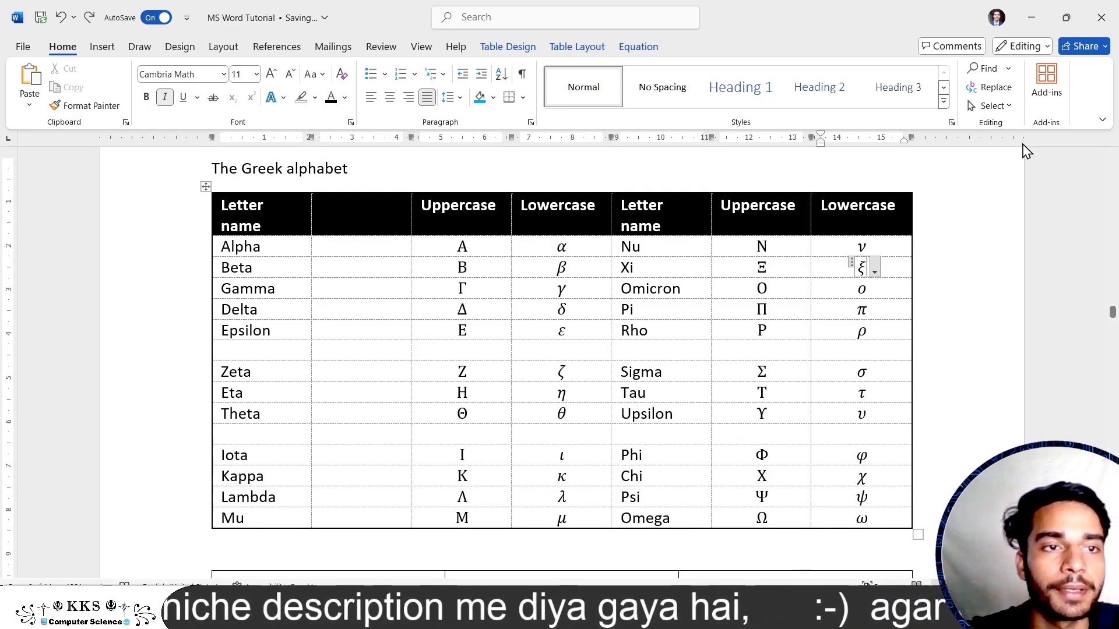
- View the table's Formula dialog from the "ξ" cell of the Greek alphabet table, and close it without inserting a formula
click(571, 46)
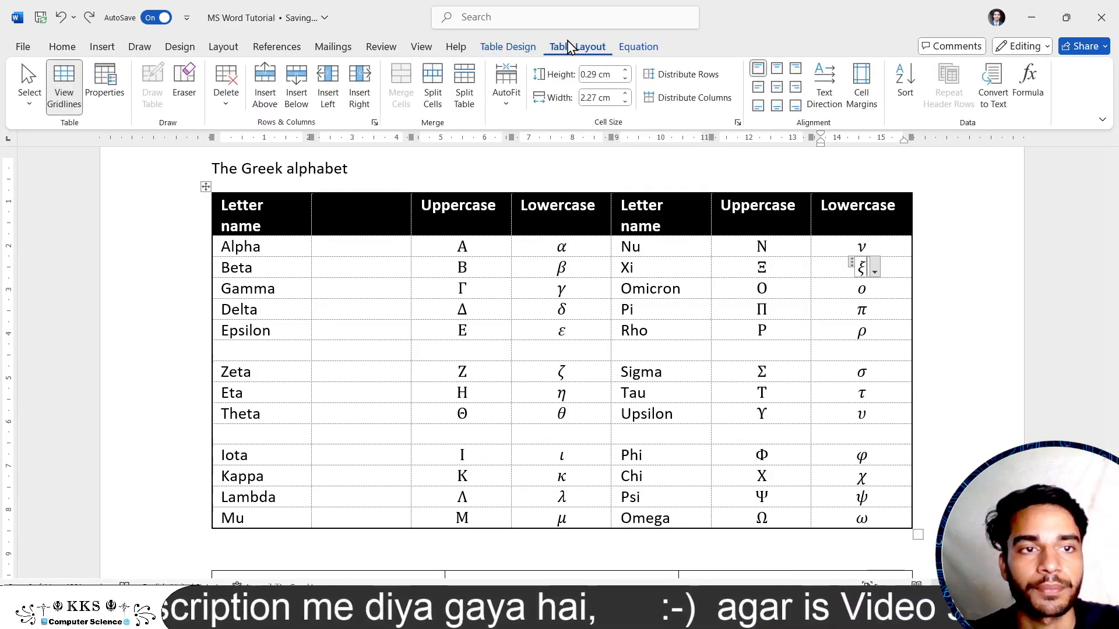
click(1029, 84)
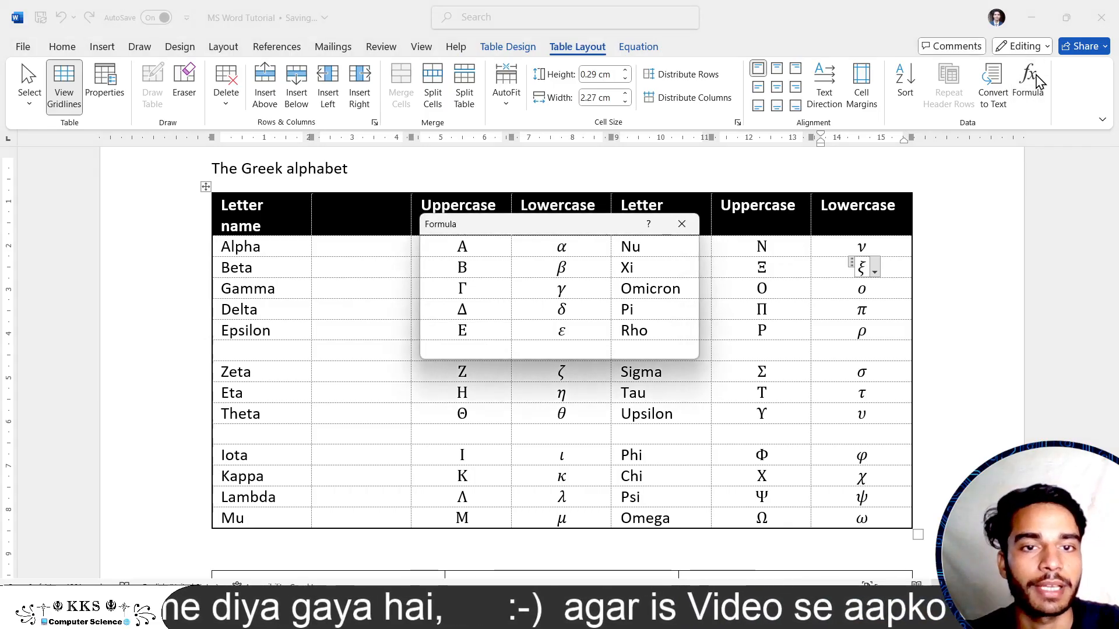
click(681, 224)
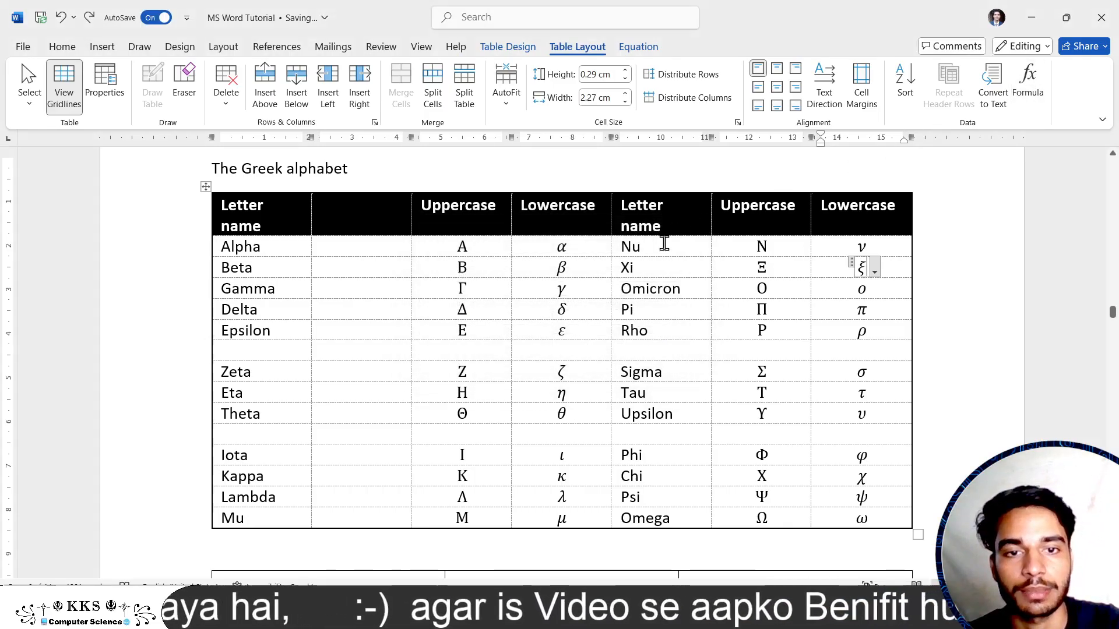
- Replace "d" with 300 and "b" with 500 in the first column of the 3×3 table below the Greek alphabet table
scroll(587, 391, down, 7)
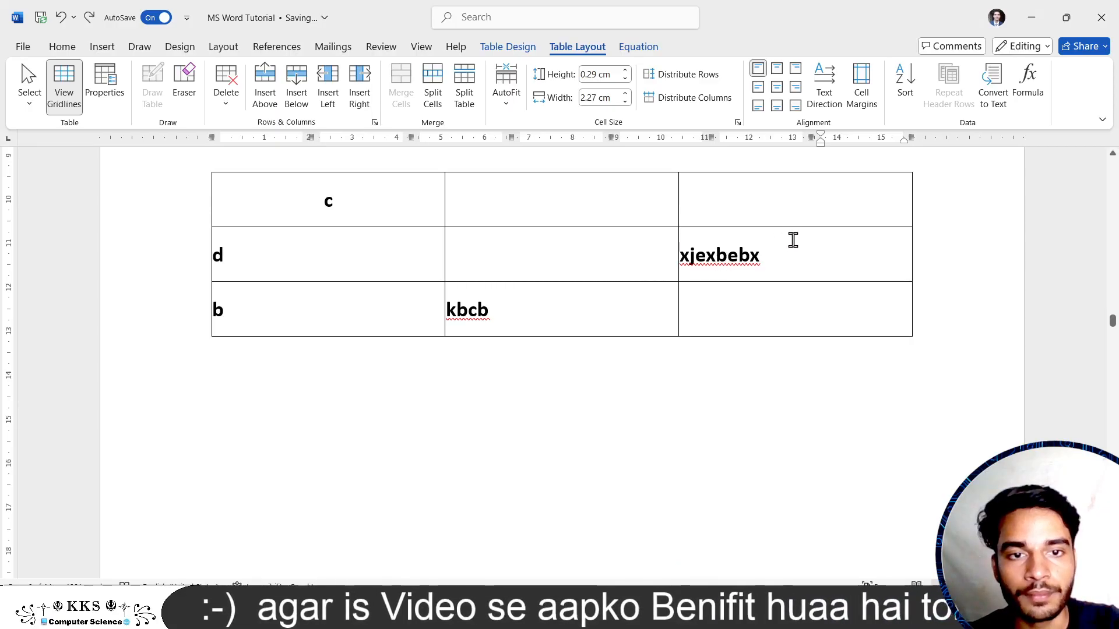
drag(782, 250, 682, 267)
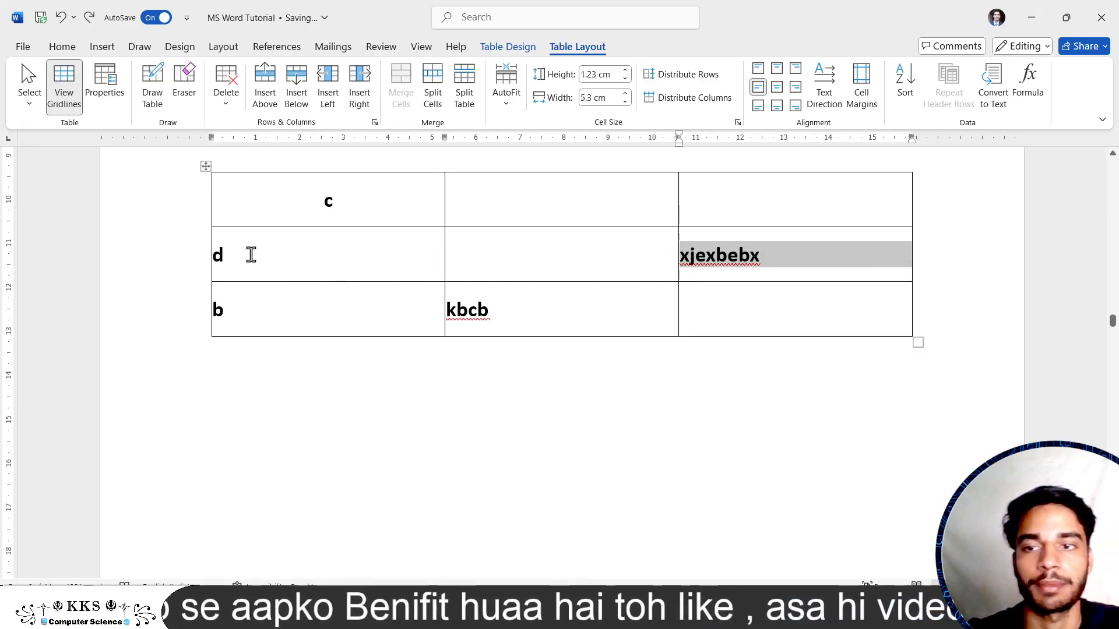
drag(251, 254, 183, 253)
text(3)
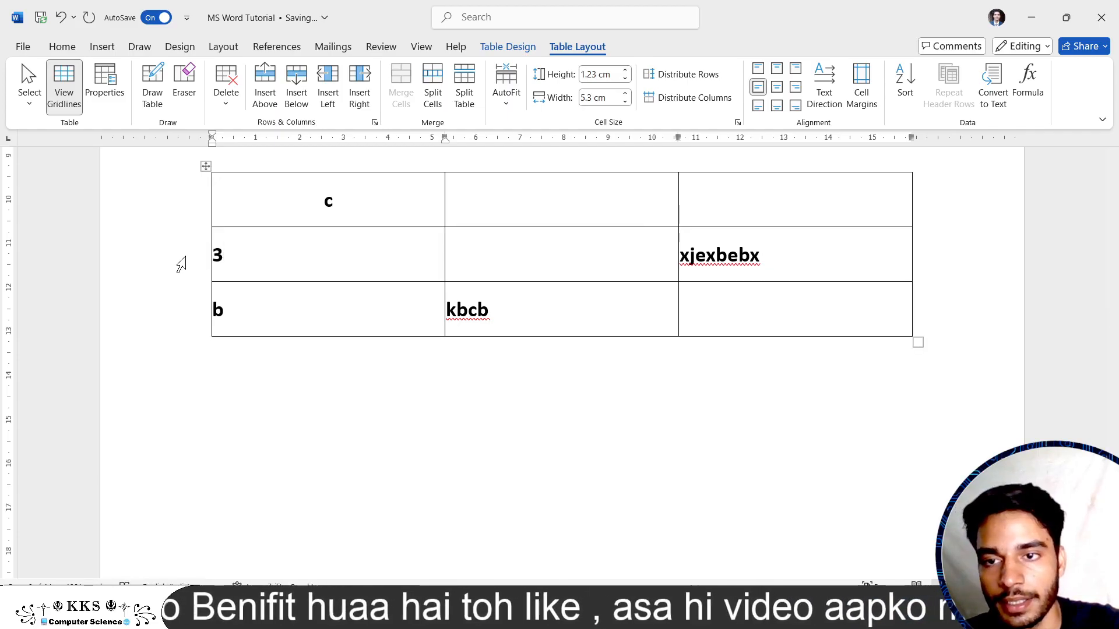
text(00)
click(227, 315)
drag(228, 315, 210, 310)
text(5)
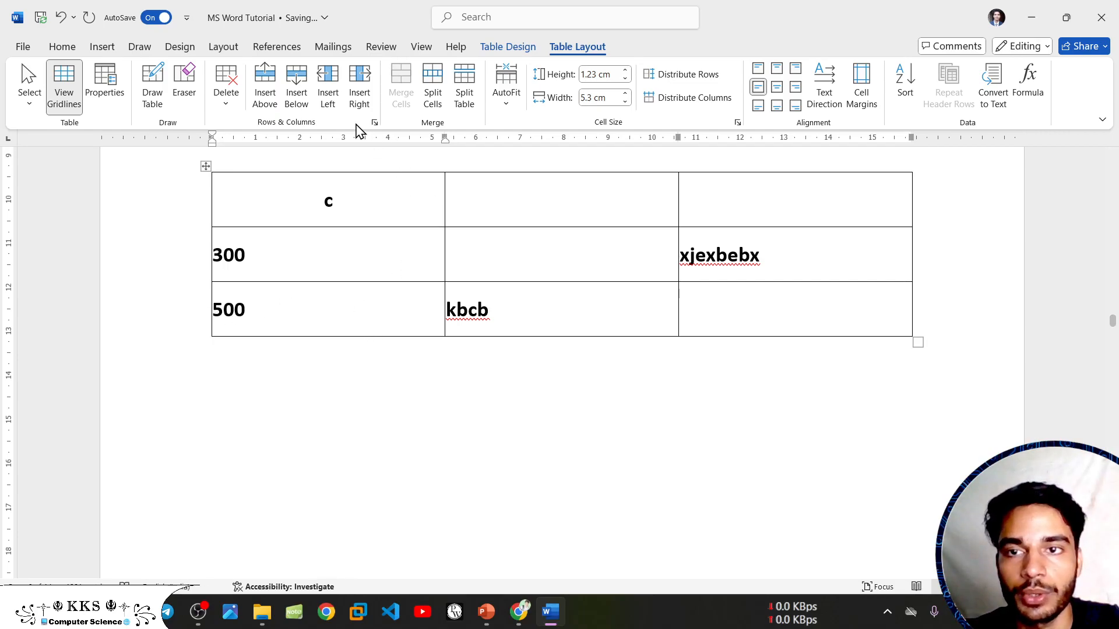
- Insert a row above the 500 row, and move the 500 into the new row's first cell
click(269, 87)
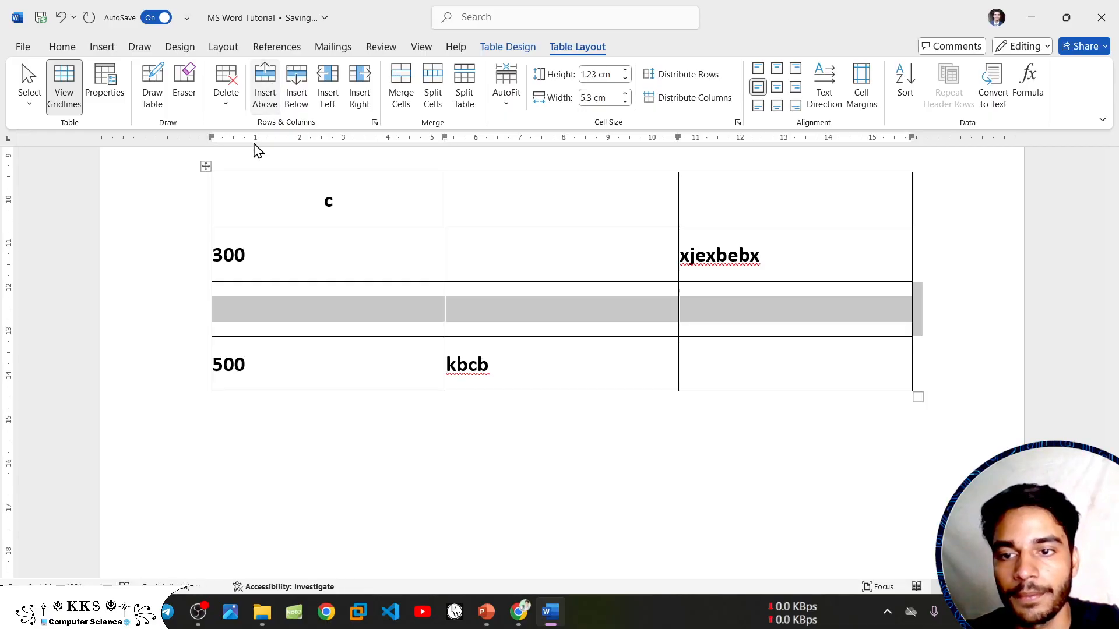
drag(243, 368, 200, 365)
key(ctrl+c)
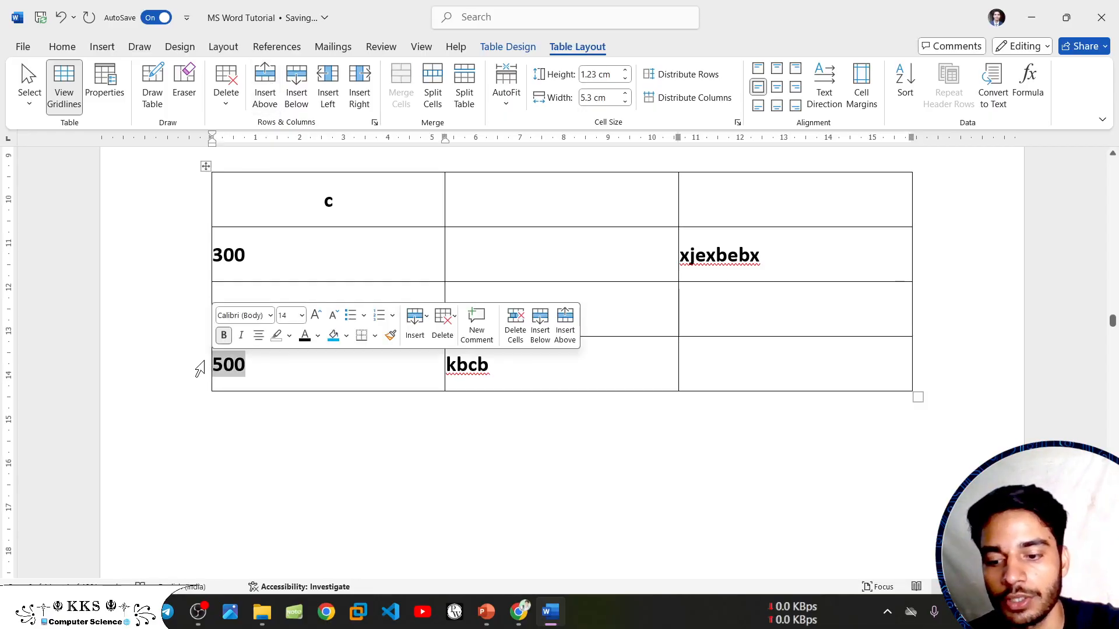
key(Delete)
click(269, 318)
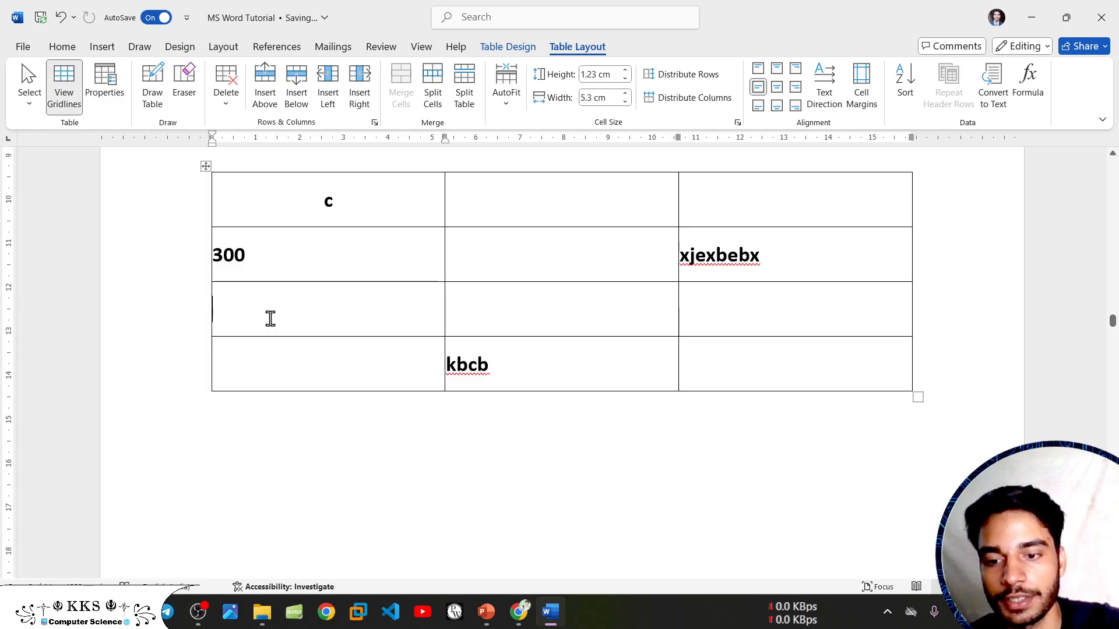
key(ctrl+v)
- Insert the formula =SUM(ABOVE) in the empty last cell of the first column
click(252, 362)
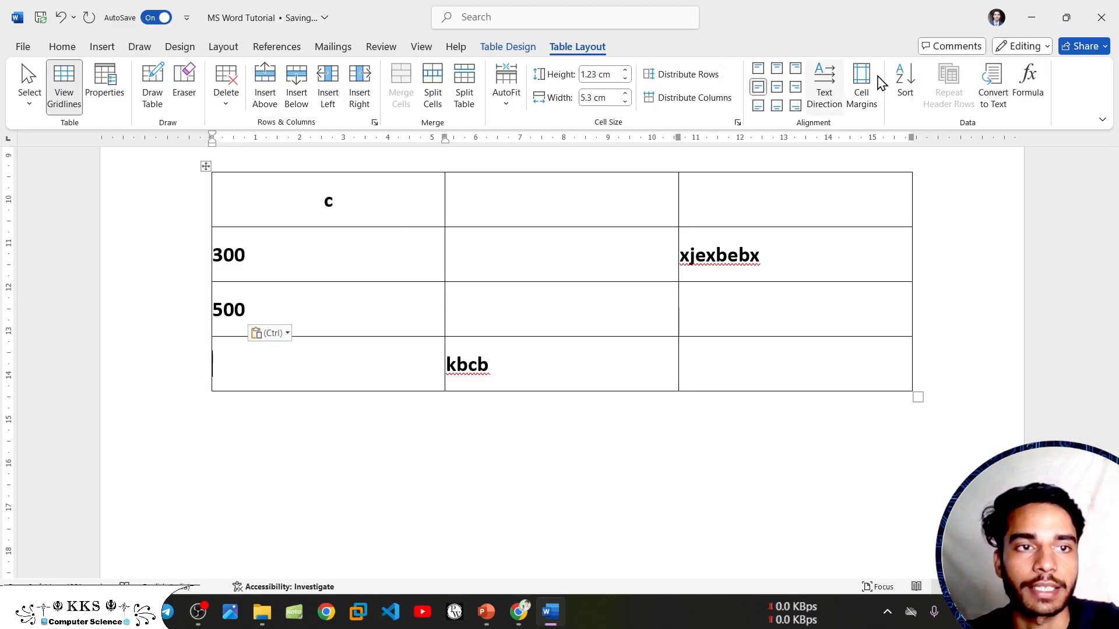
click(1029, 95)
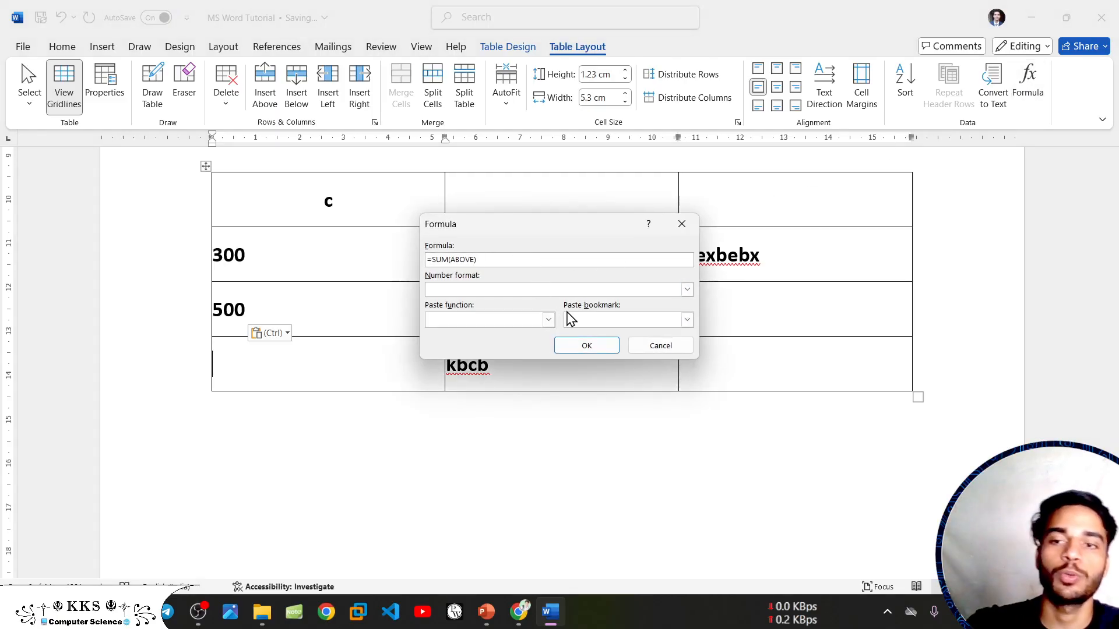
click(587, 347)
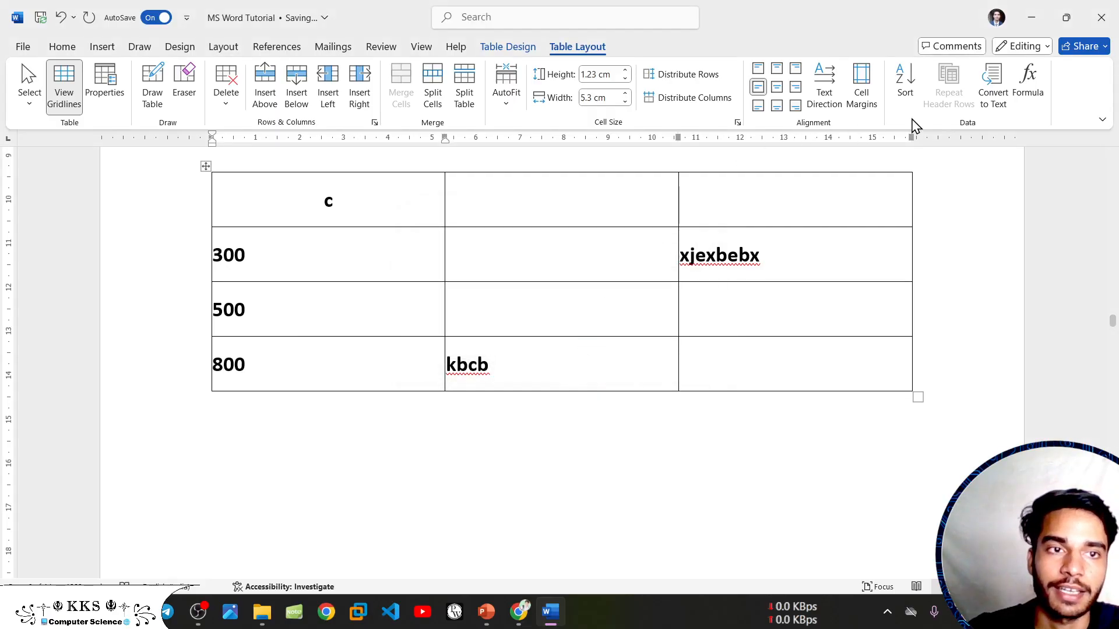
- View the number format choices in the Formula dialog, and close it without inserting another formula
click(1041, 87)
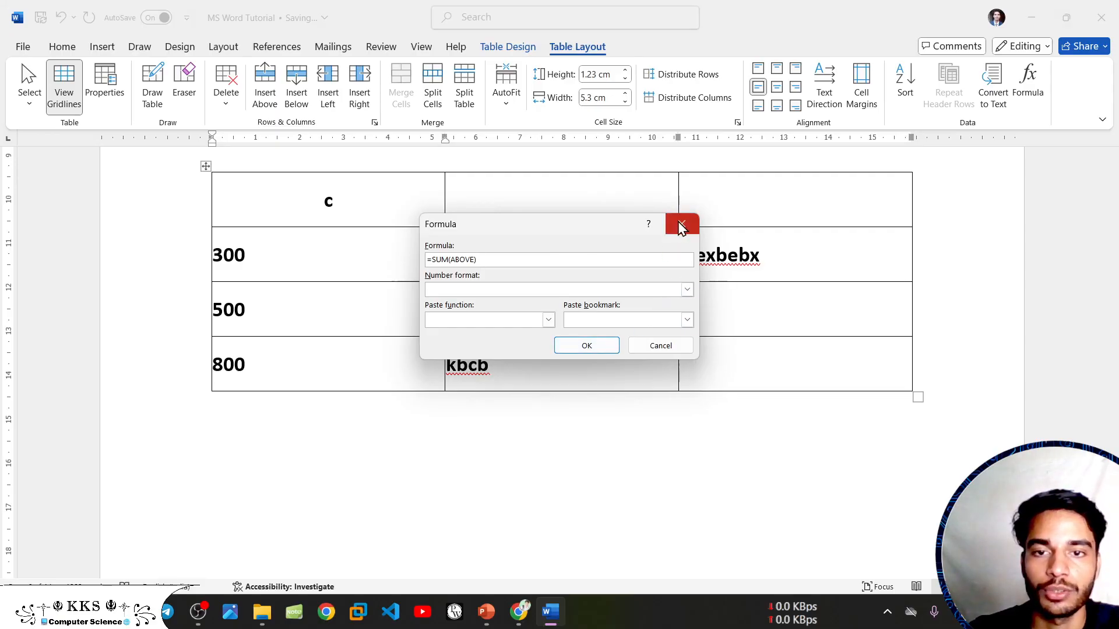
click(688, 289)
click(688, 290)
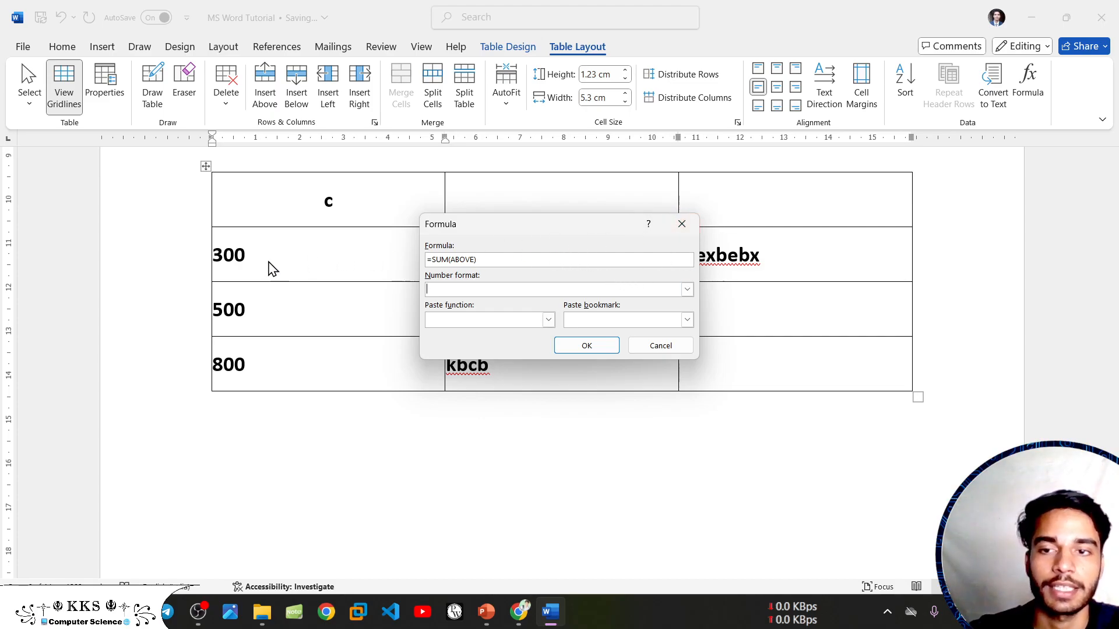
click(682, 227)
- Replace the 300 in the first column with the formula =sum(below)
drag(270, 264, 187, 257)
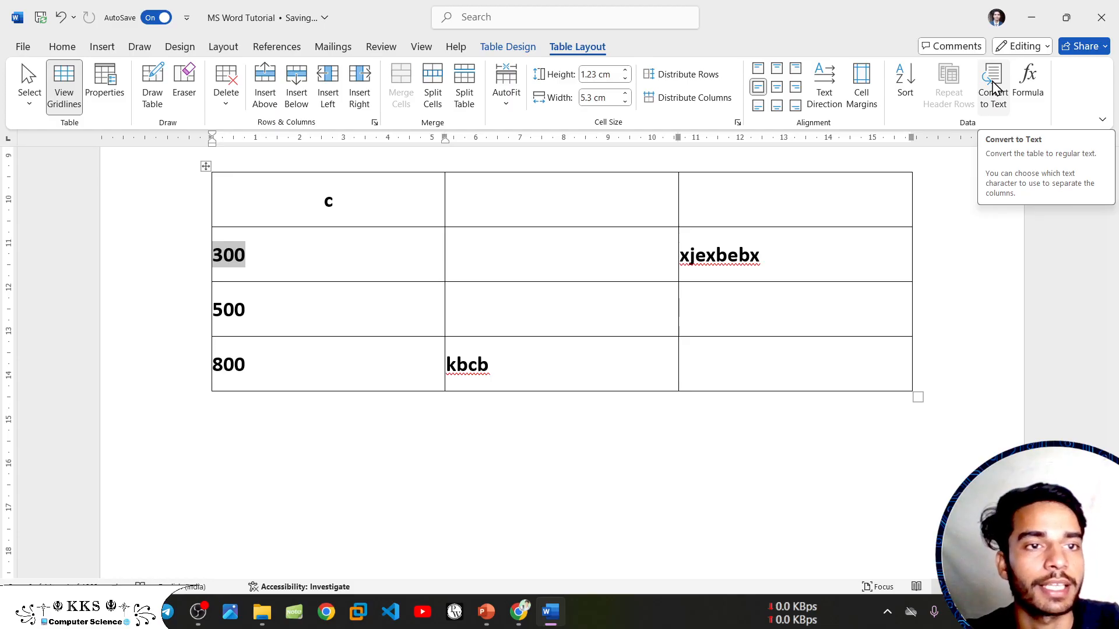
click(1030, 86)
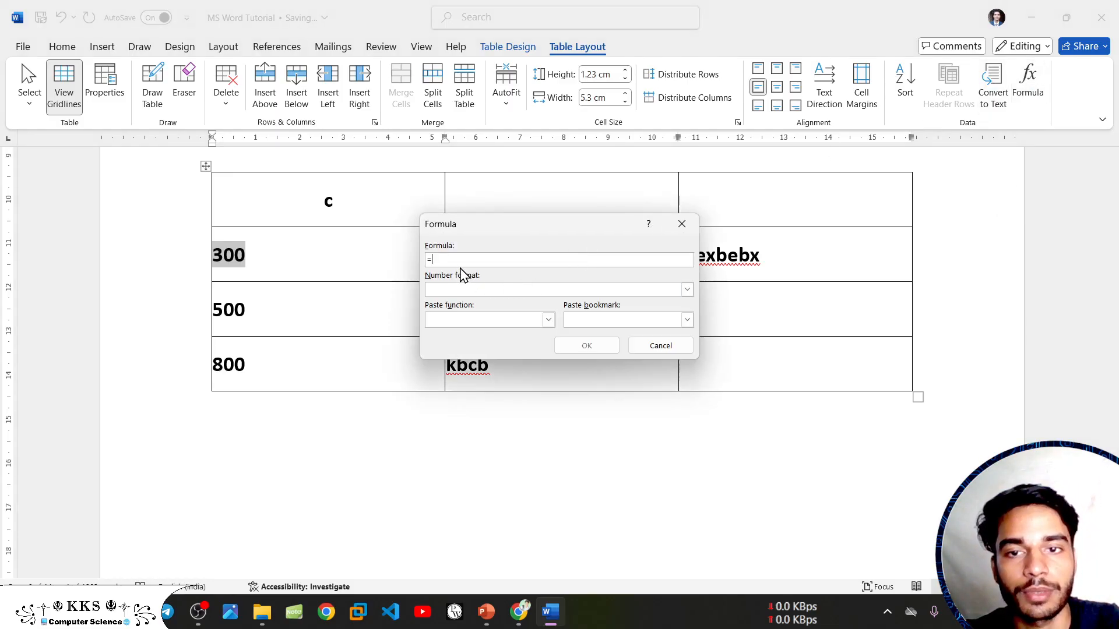
click(458, 264)
text(sum()
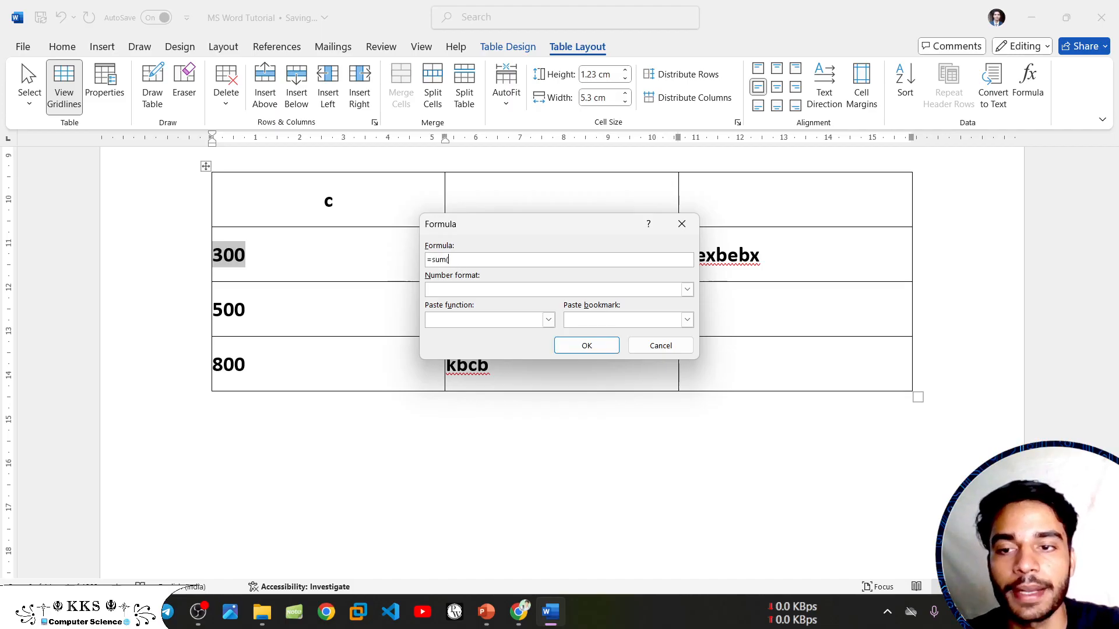
text(below)
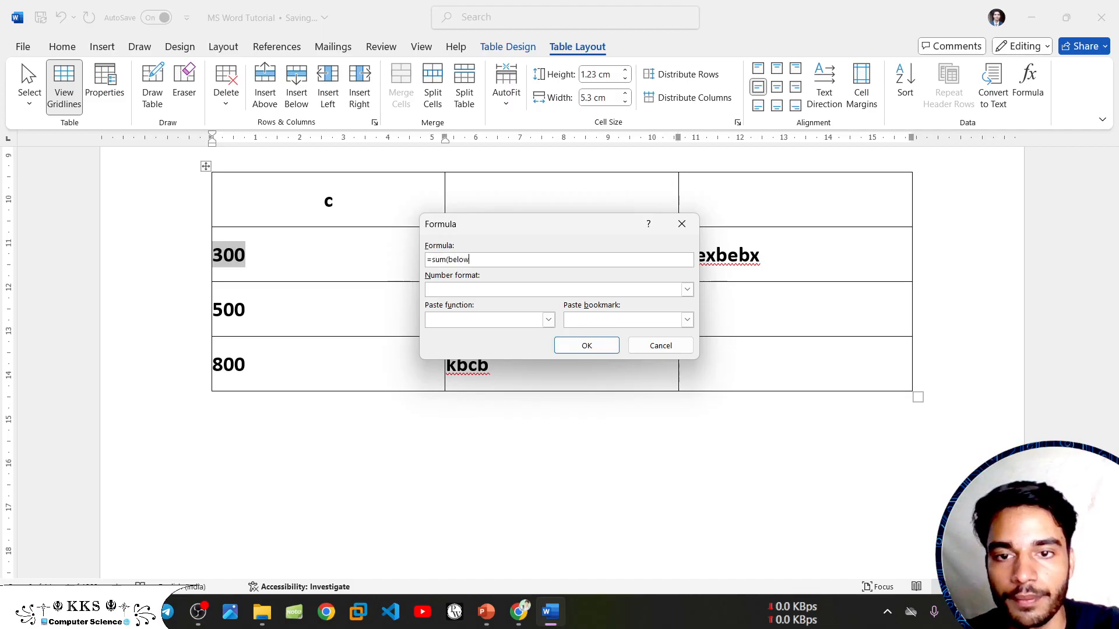
text())
key(Return)
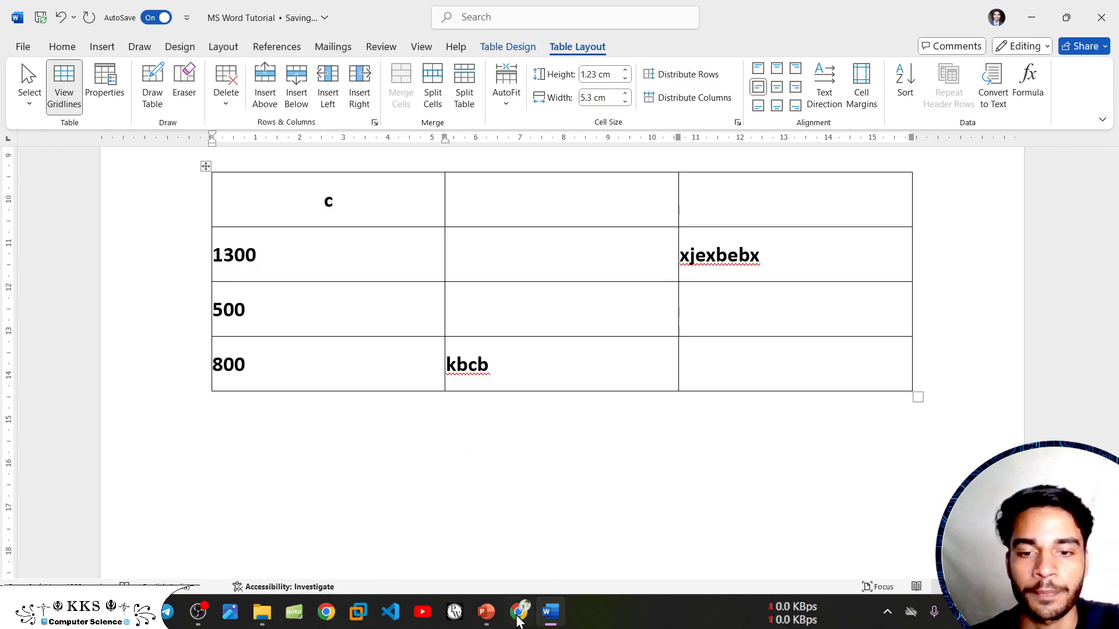
click(200, 613)
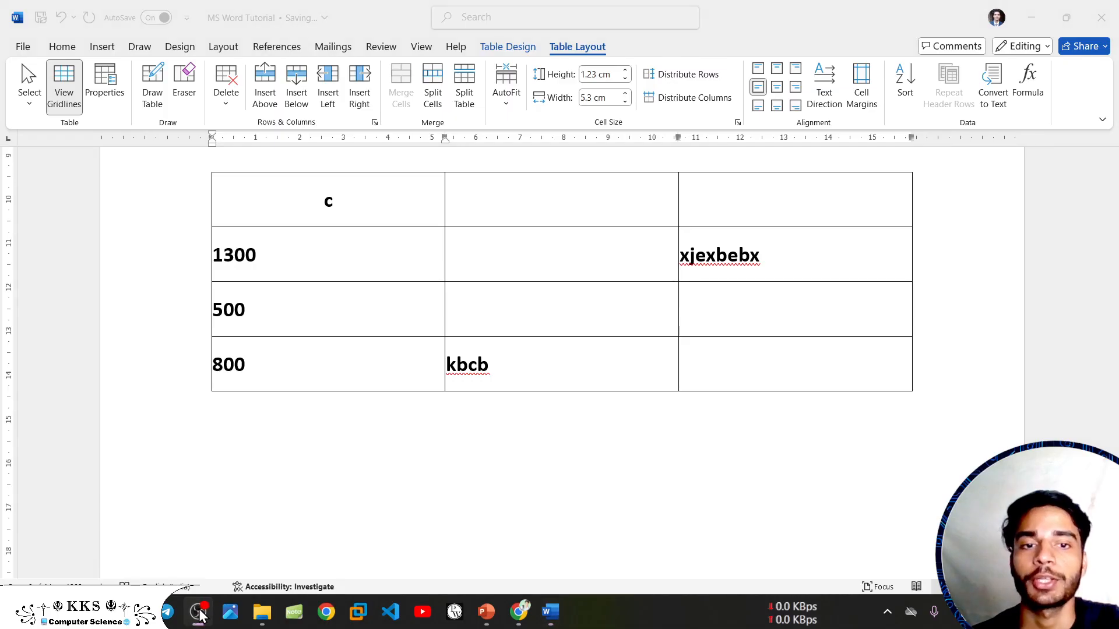